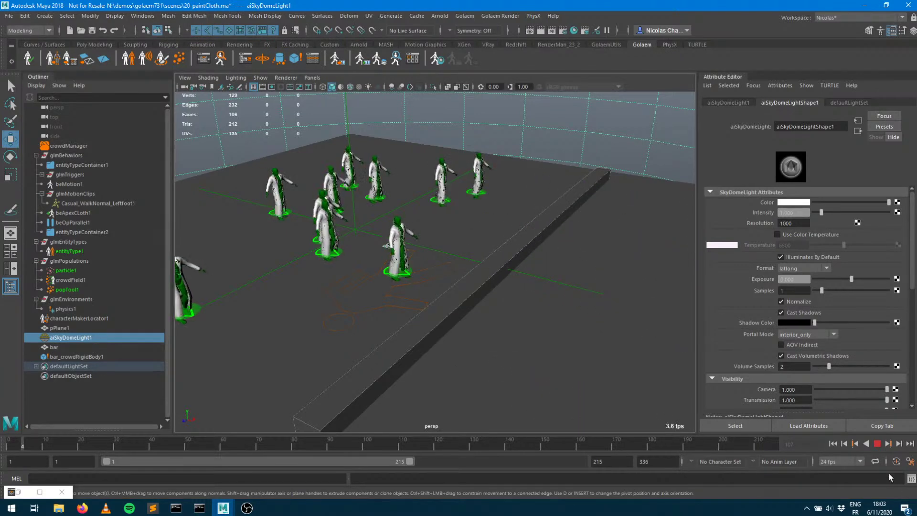
Stop the simulation playback and open the scene 20-autoCloth.ma, discarding the changes to the current scene
{"action": "left_click", "coordinate": [879, 445]}
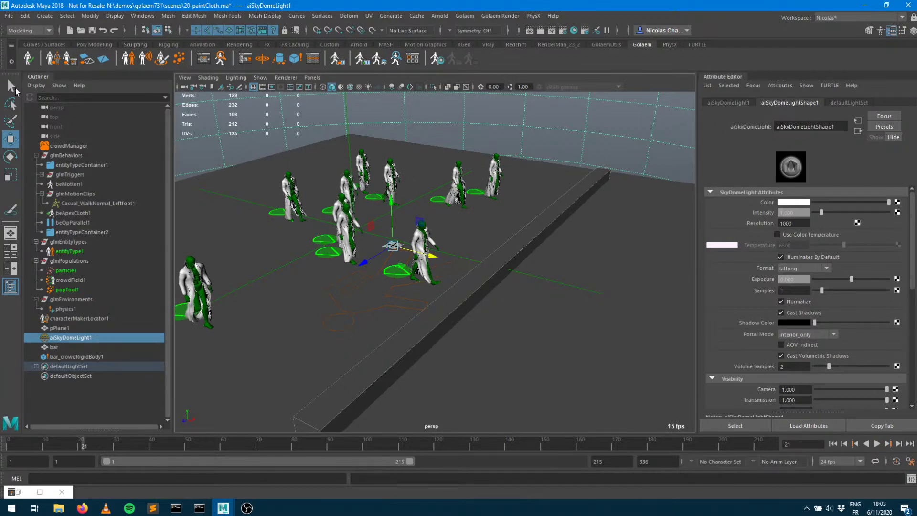
{"action": "left_click", "coordinate": [9, 16]}
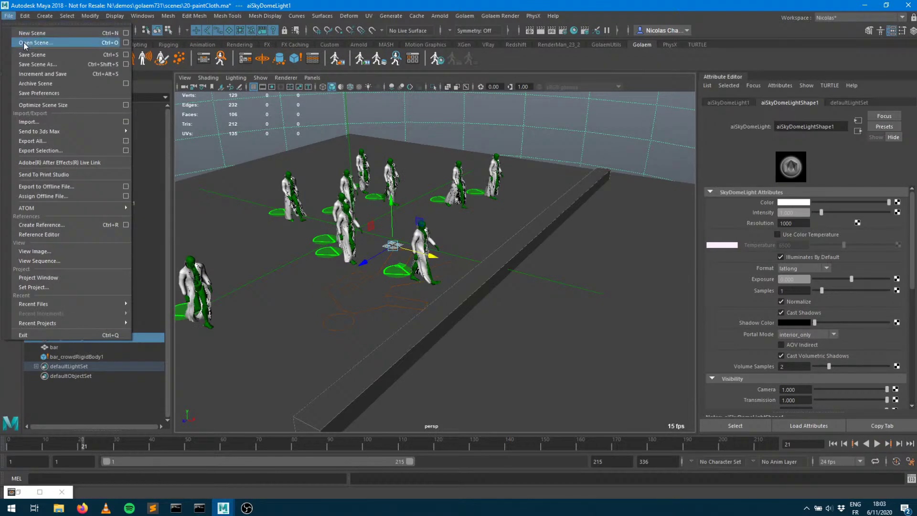
{"action": "left_click", "coordinate": [30, 42]}
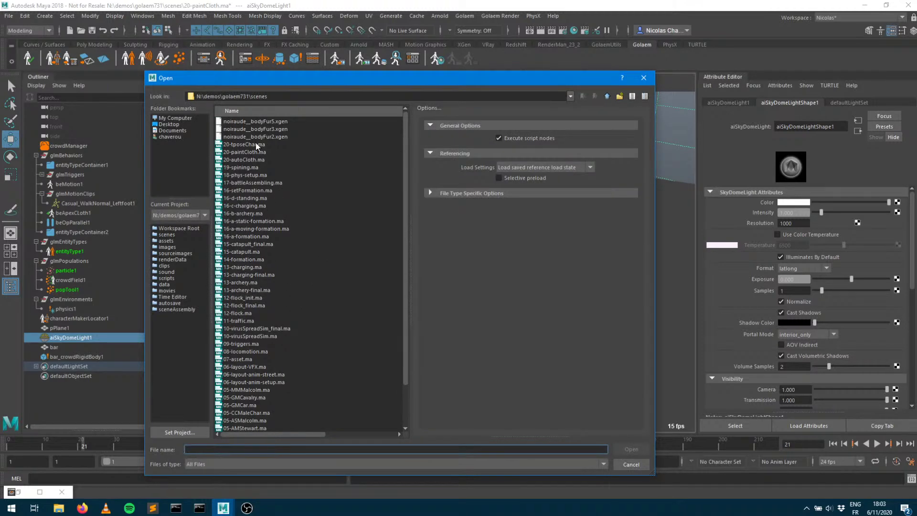
{"action": "double_click", "coordinate": [252, 160]}
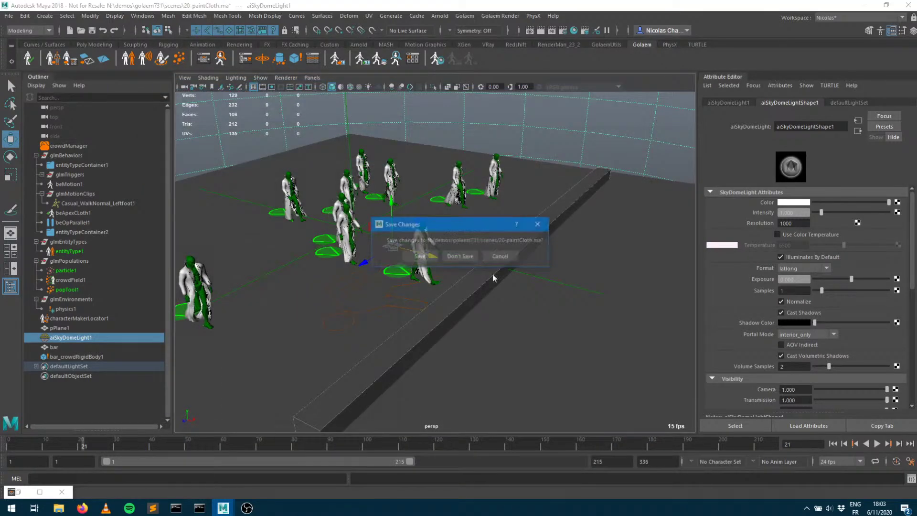
{"action": "left_click", "coordinate": [463, 255]}
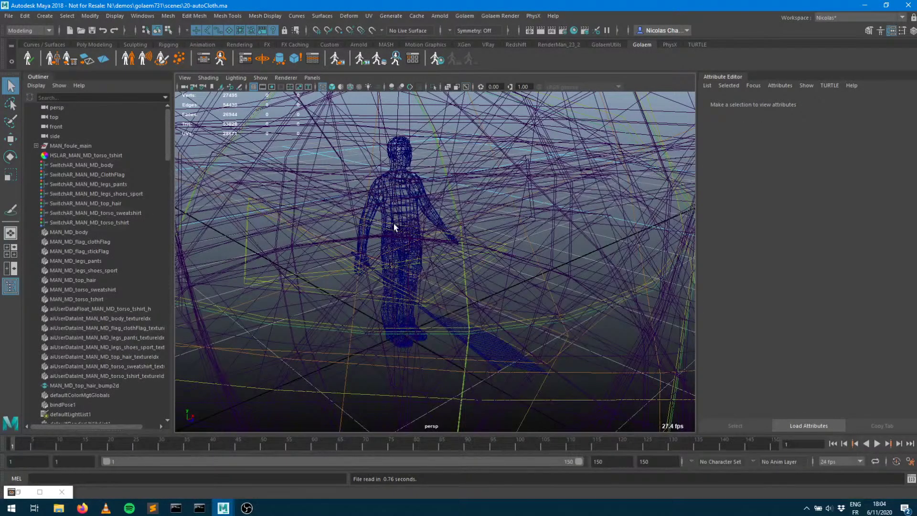
Reduce the joint display size to a minimum and show the character in smooth shaded mode
{"action": "key", "text": "Tab"}
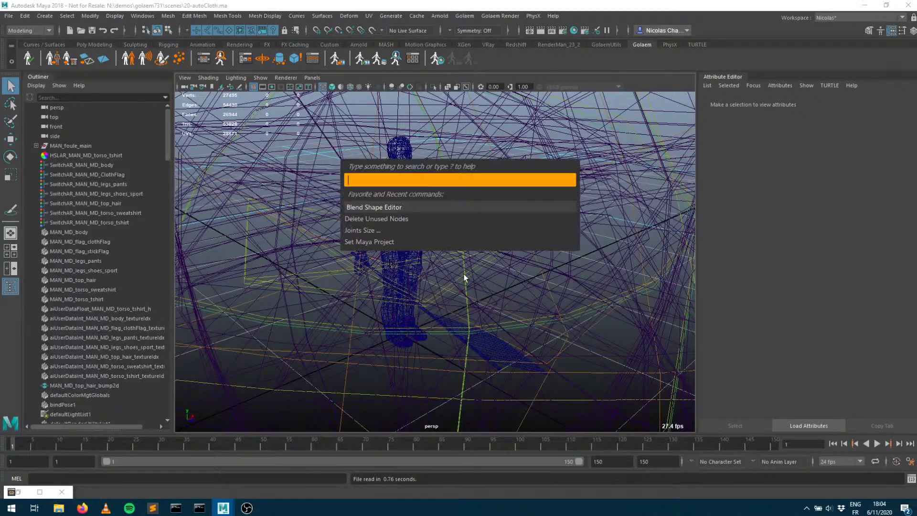
{"action": "left_click", "coordinate": [383, 231]}
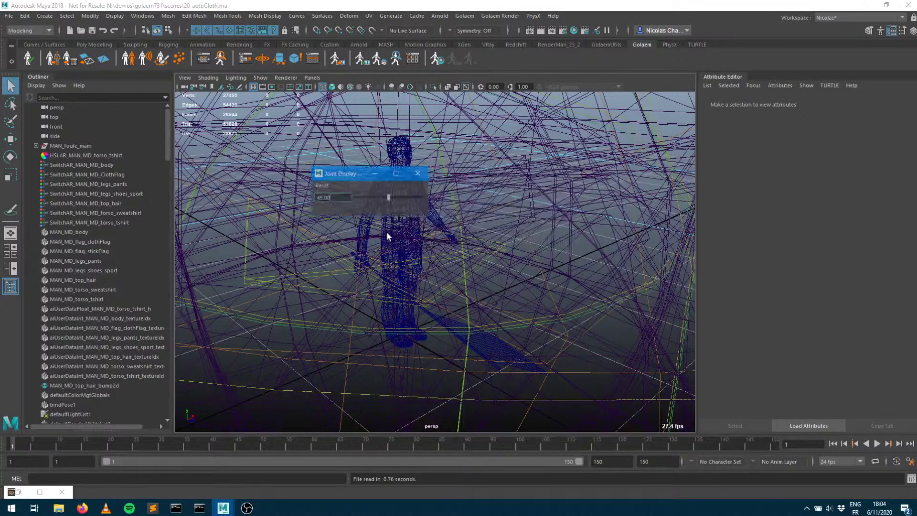
{"action": "left_click_drag", "start_coordinate": [388, 196], "coordinate": [355, 197]}
{"action": "left_click", "coordinate": [419, 174]}
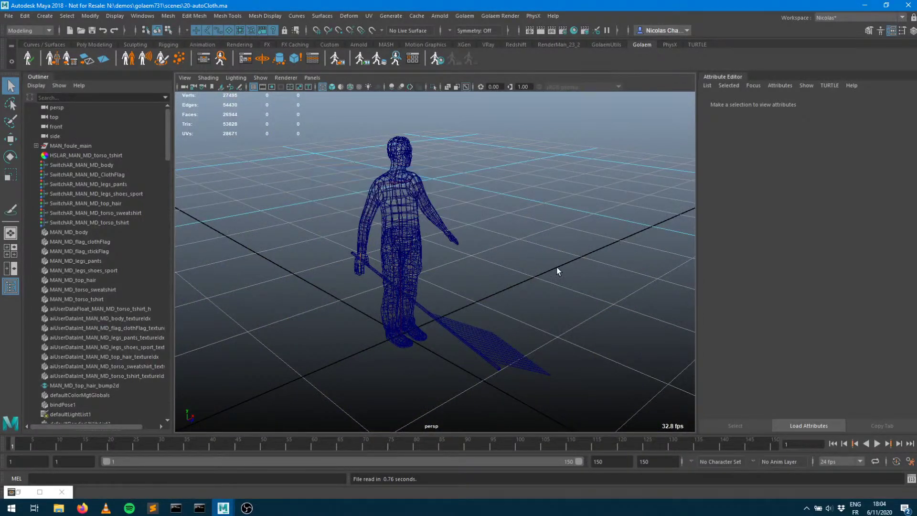
{"action": "key", "text": "5"}
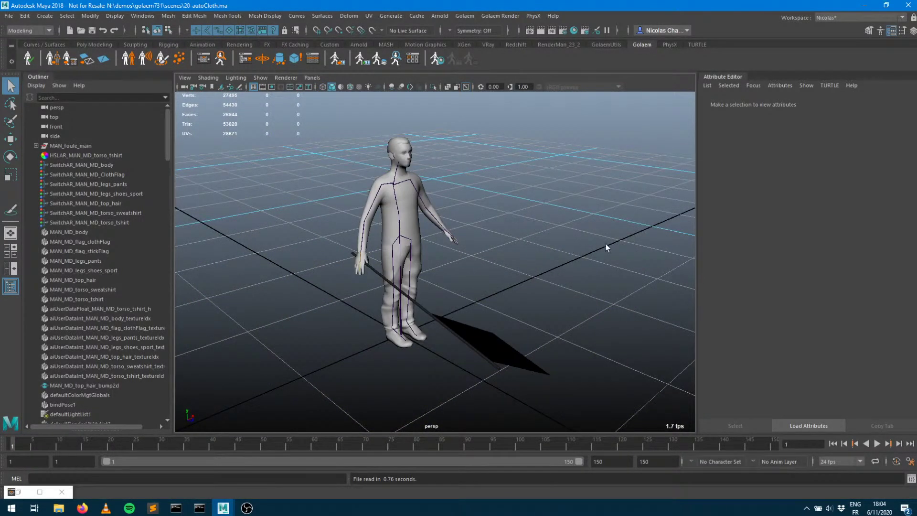
{"action": "left_click_drag", "start_coordinate": [534, 255], "coordinate": [406, 236], "text": "alt"}
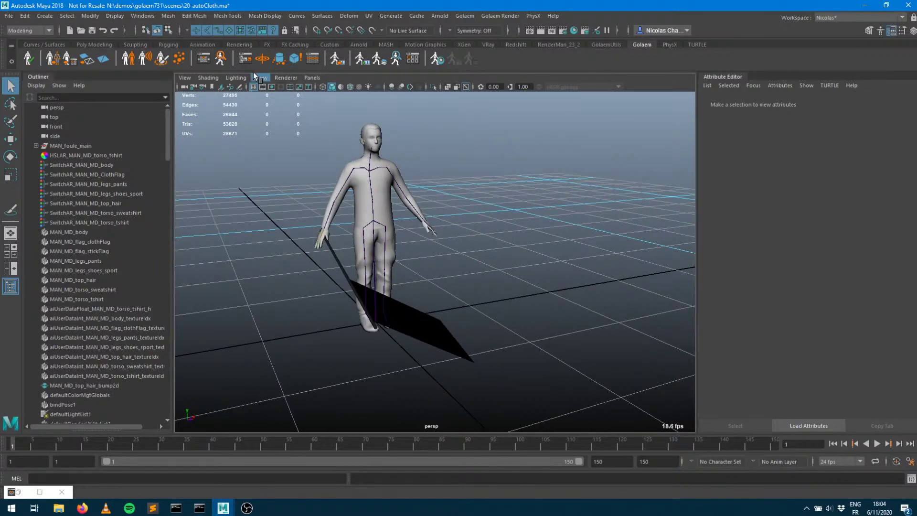
Select the character's MAN_MD_ClothFlag mesh in the viewport and view it together with the body from the front
{"action": "left_click", "coordinate": [205, 60]}
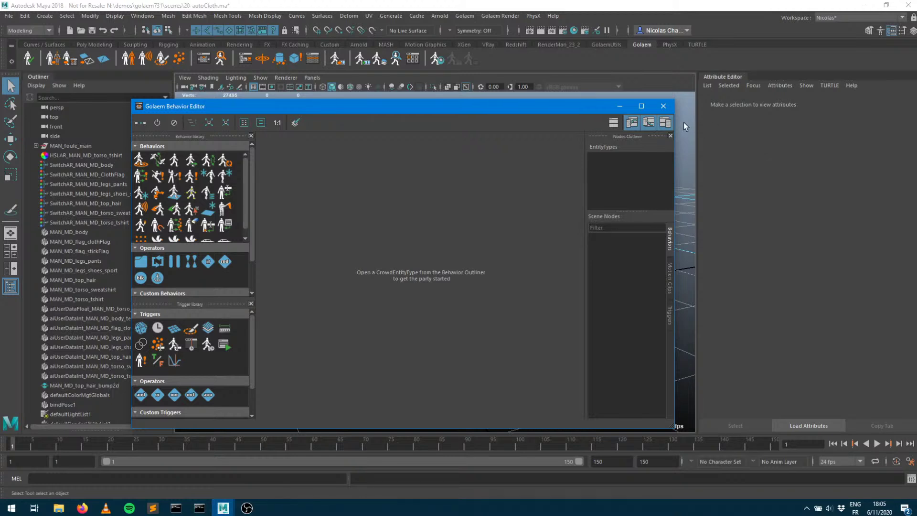
{"action": "left_click", "coordinate": [664, 106]}
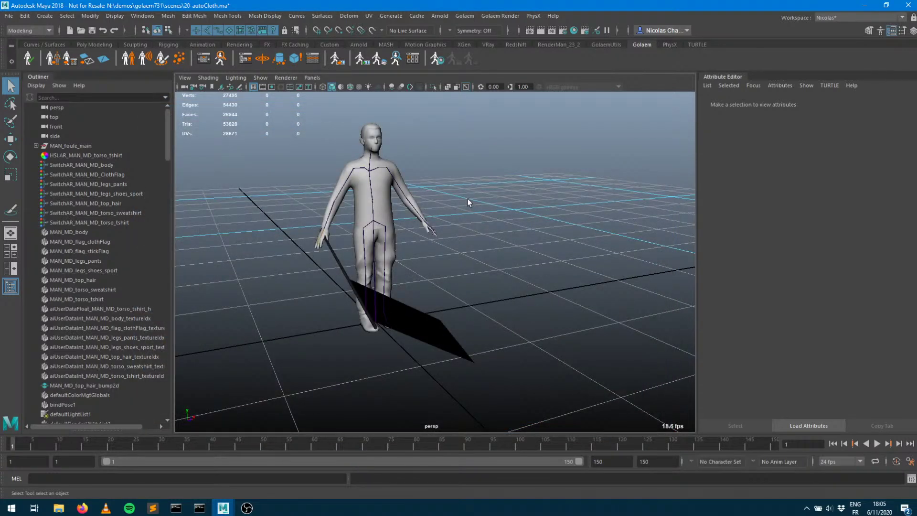
{"action": "left_click", "coordinate": [429, 340]}
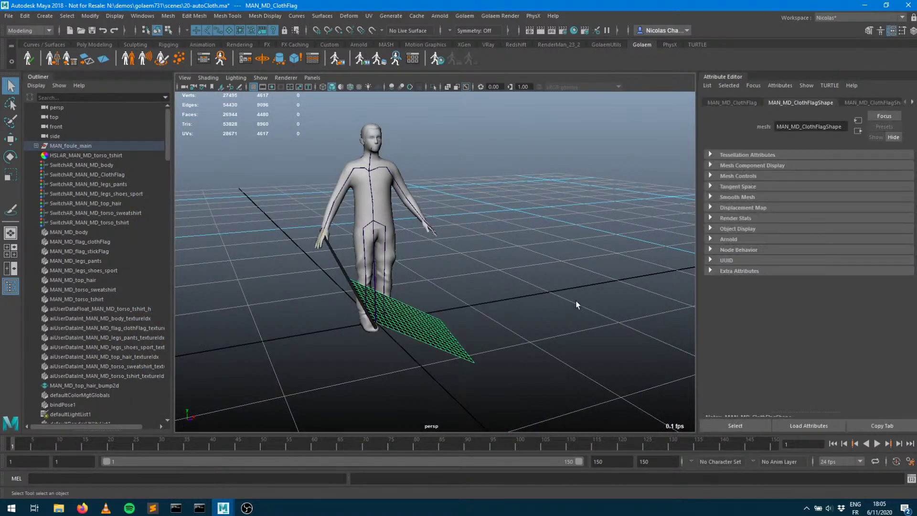
{"action": "left_click_drag", "start_coordinate": [564, 247], "coordinate": [357, 216], "text": "alt"}
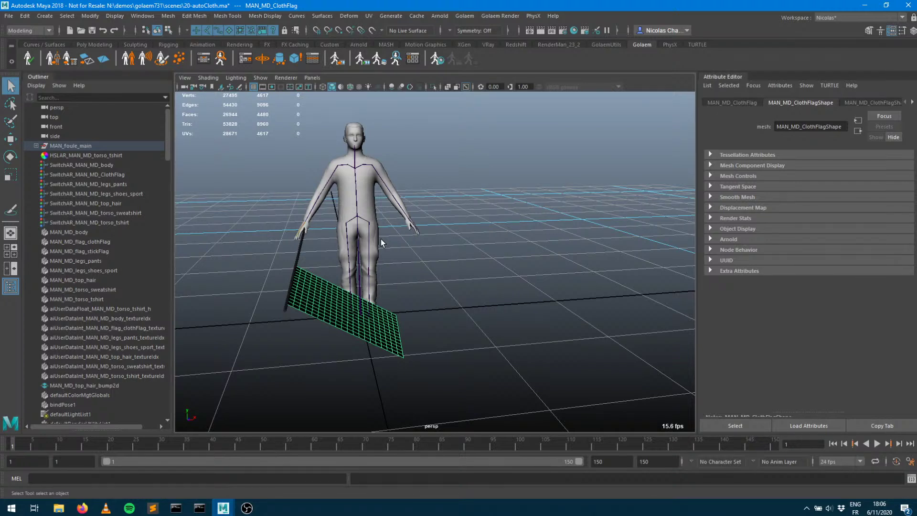
Load the CasualMan_autoCloth.gcha character file in the Golaem Character Maker and display its full skeleton mapping
{"action": "left_click", "coordinate": [53, 60]}
{"action": "left_click", "coordinate": [253, 61]}
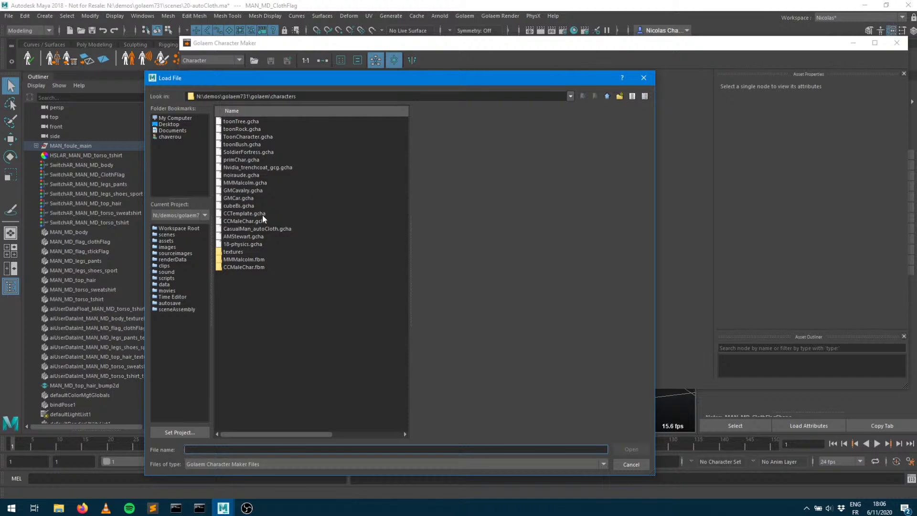
{"action": "double_click", "coordinate": [251, 229]}
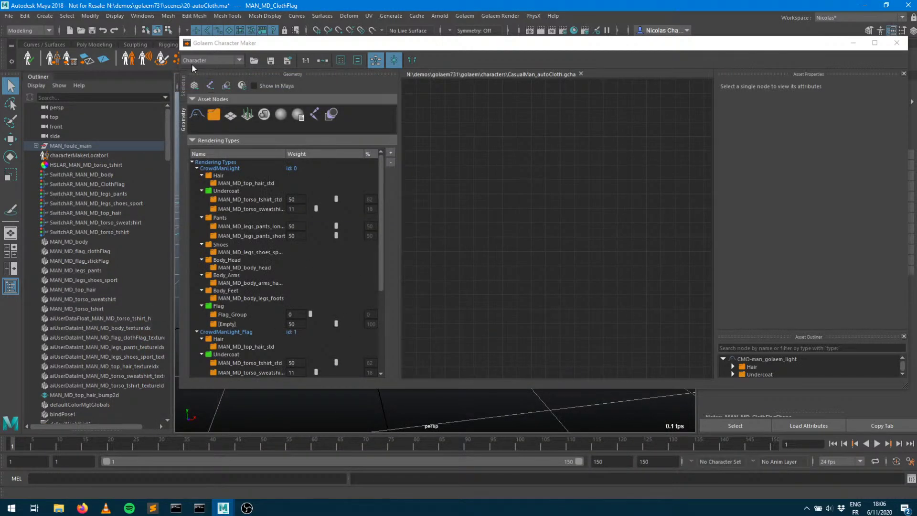
{"action": "left_click", "coordinate": [182, 92]}
{"action": "key", "text": "f"}
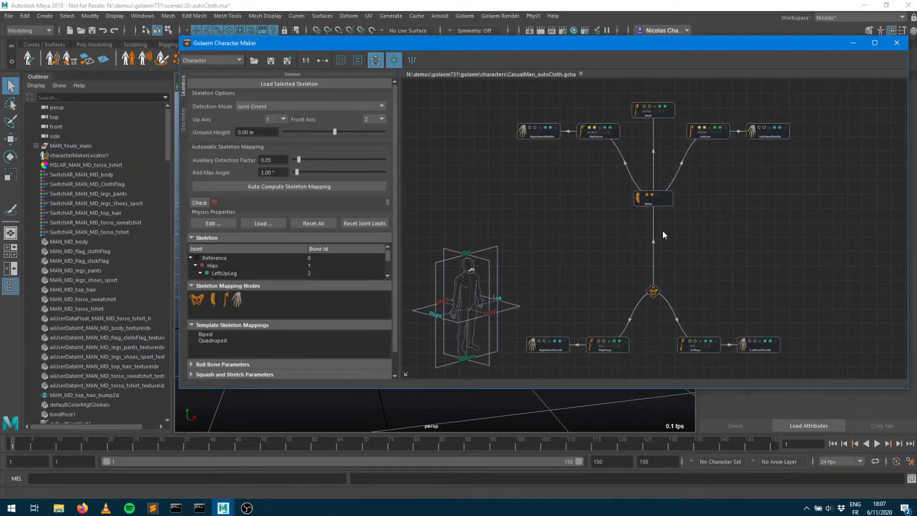
Show the character's geometry asset graph and expand Flag_Group to reveal its mesh assets
{"action": "left_click", "coordinate": [184, 123]}
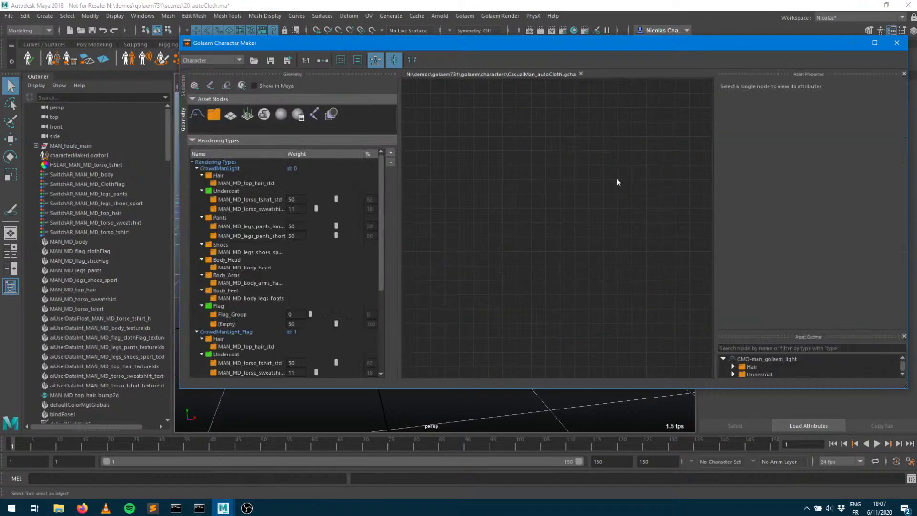
{"action": "left_click", "coordinate": [340, 60]}
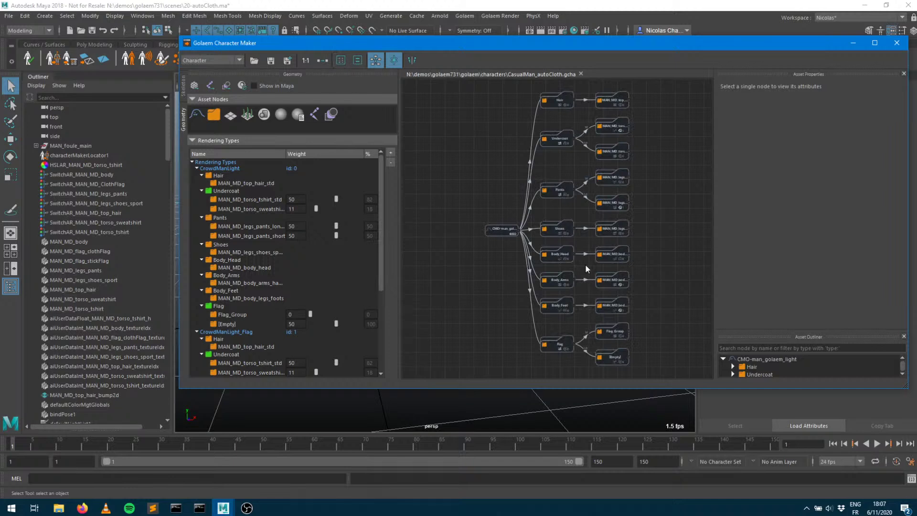
{"action": "scroll", "coordinate": [603, 315], "scroll_direction": "down", "scroll_amount": 2}
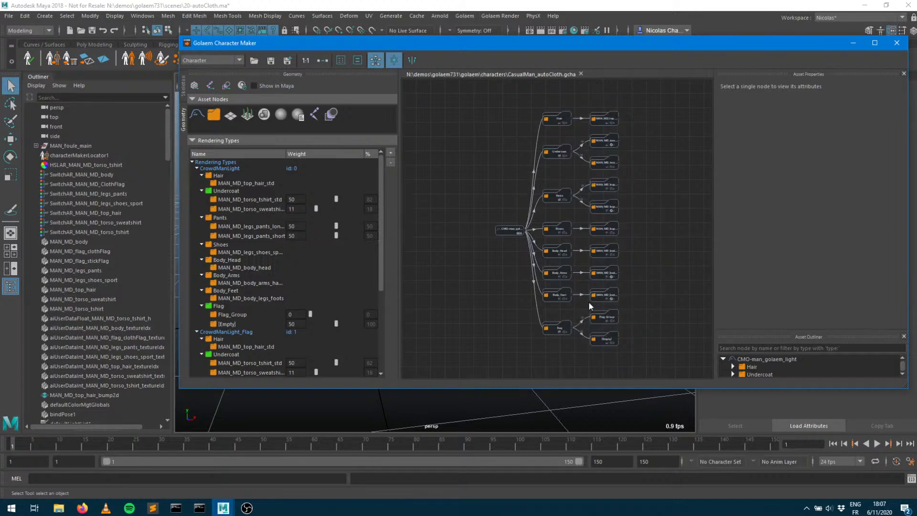
{"action": "middle_click_drag", "start_coordinate": [589, 307], "coordinate": [520, 225]}
{"action": "scroll", "coordinate": [561, 257], "scroll_direction": "up", "scroll_amount": 6}
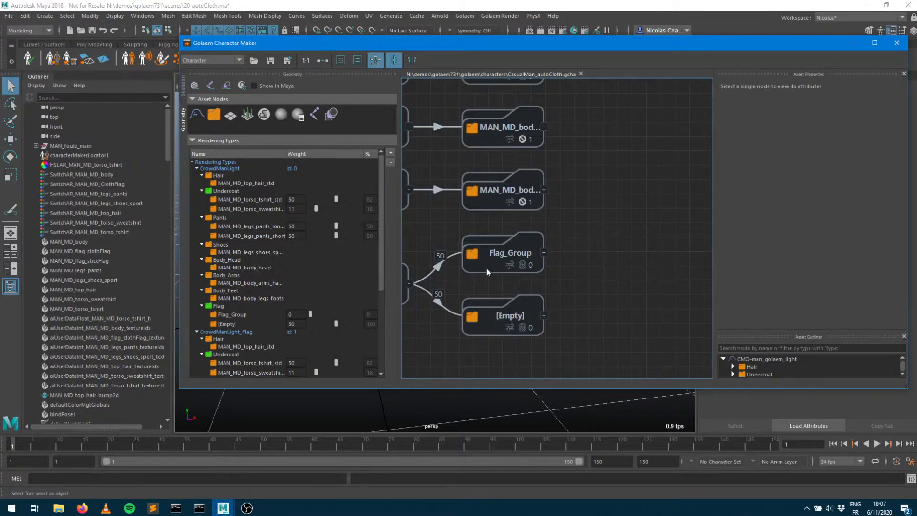
{"action": "middle_click_drag", "start_coordinate": [483, 255], "coordinate": [540, 248]}
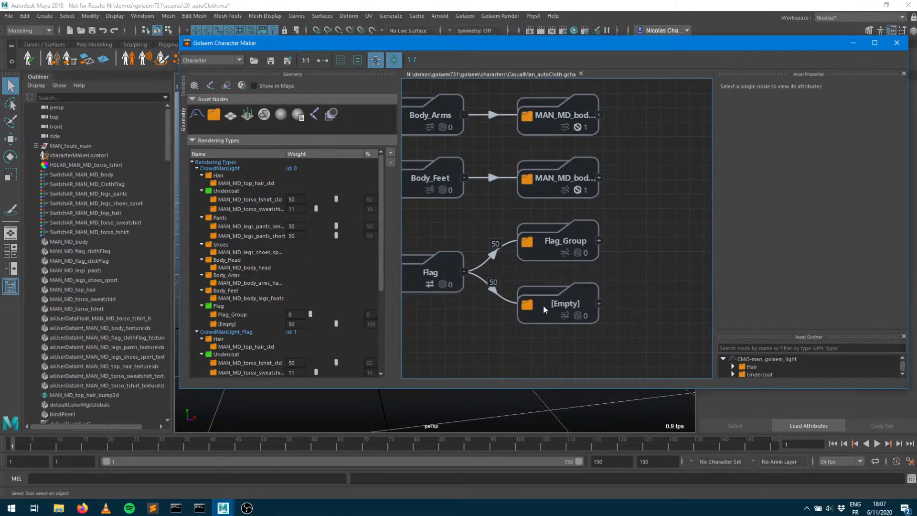
{"action": "left_click", "coordinate": [599, 241]}
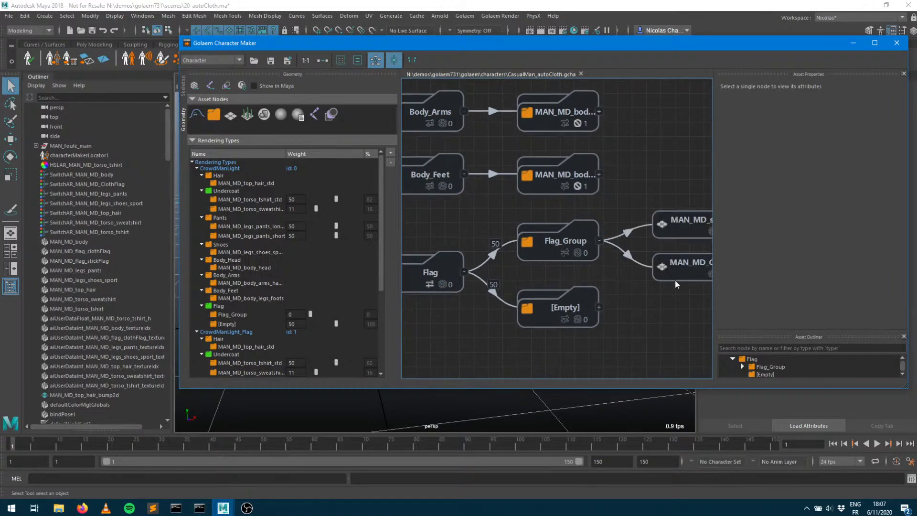
{"action": "middle_click_drag", "start_coordinate": [567, 177], "coordinate": [411, 185]}
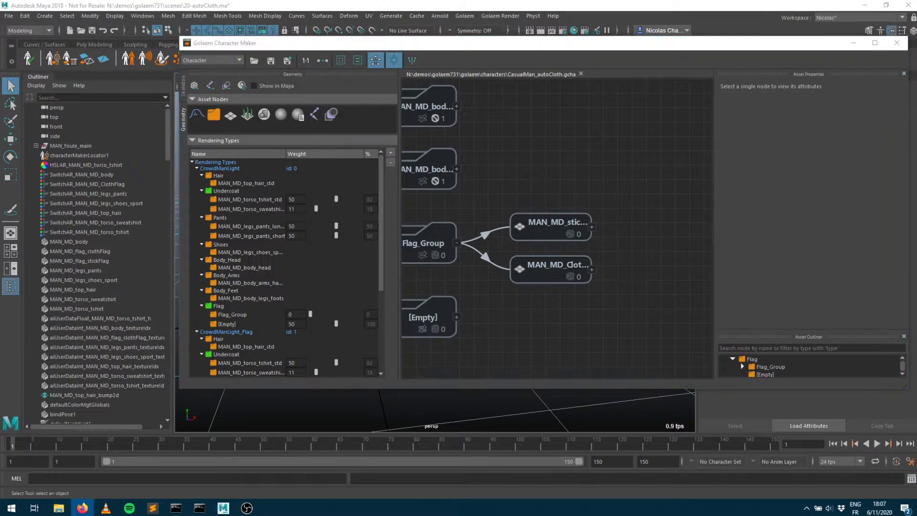
Inspect the asset properties of the MAN_MD_stickFlag and MAN_MD_ClothFlag mesh nodes
{"action": "left_click", "coordinate": [544, 230]}
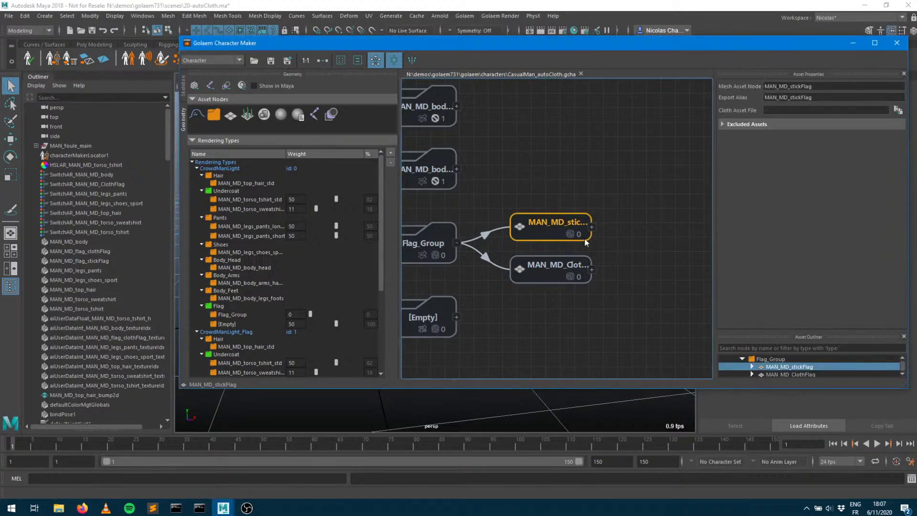
{"action": "left_click", "coordinate": [543, 277]}
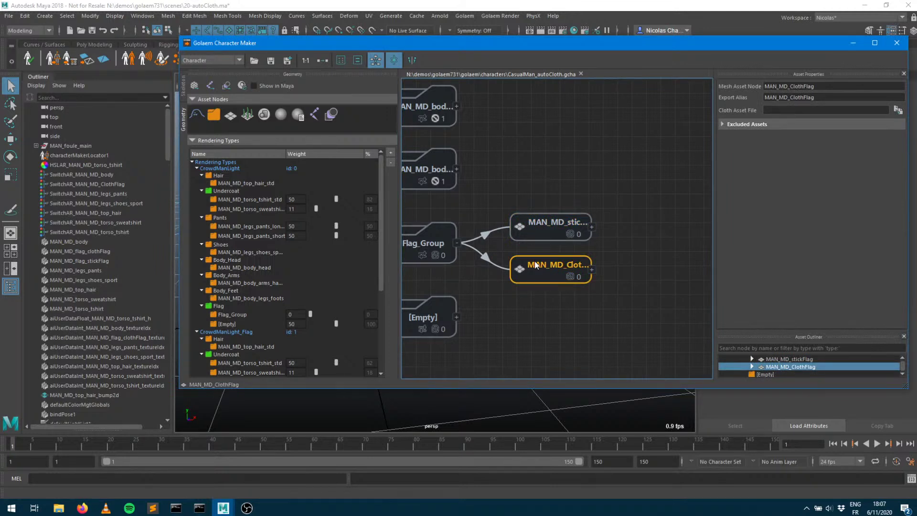
{"action": "left_click", "coordinate": [538, 238]}
{"action": "left_click", "coordinate": [540, 271]}
Use Show in Maya to highlight the flag's stick and cloth meshes in the viewport, and turn the option off again
{"action": "left_click_drag", "start_coordinate": [456, 44], "coordinate": [664, 127]}
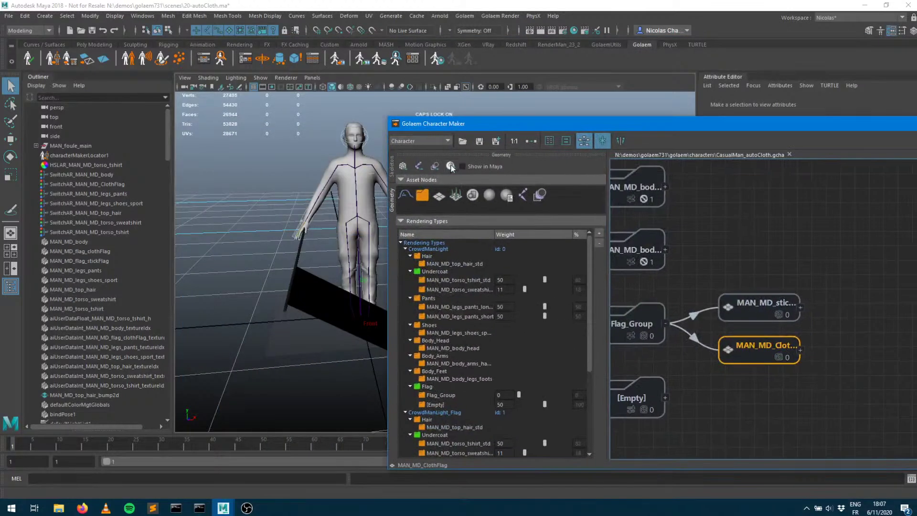
{"action": "left_click", "coordinate": [463, 166]}
{"action": "left_click", "coordinate": [744, 318]}
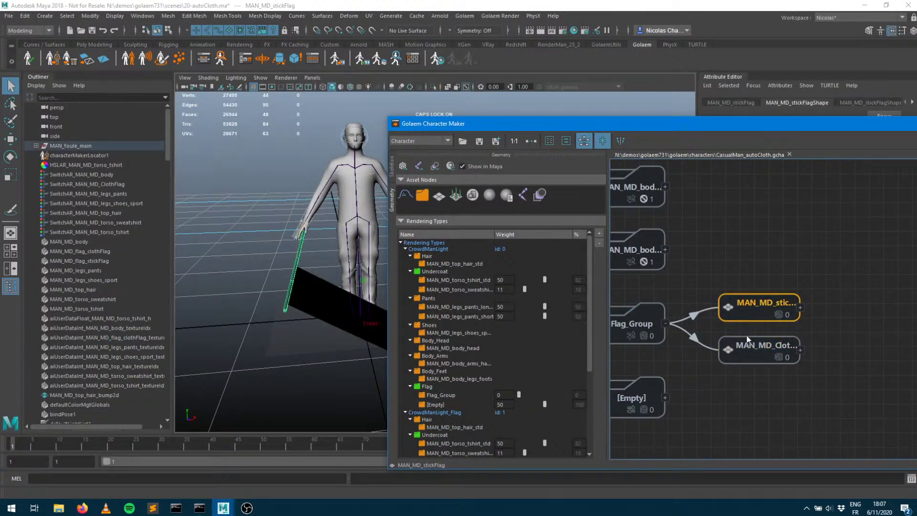
{"action": "left_click", "coordinate": [756, 354]}
{"action": "left_click", "coordinate": [463, 166]}
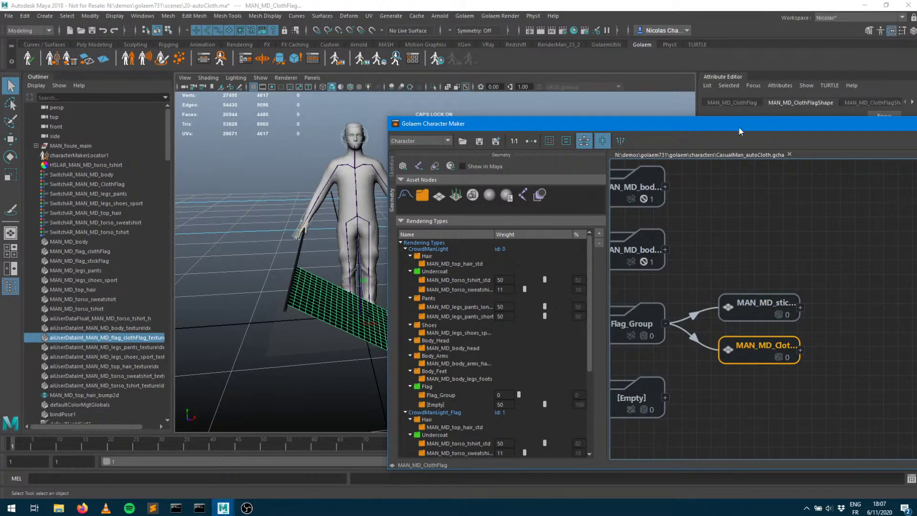
Check which file type the Cloth Asset File attribute of MAN_MD_ClothFlag accepts, without choosing a file
{"action": "left_click_drag", "start_coordinate": [740, 127], "coordinate": [565, 45]}
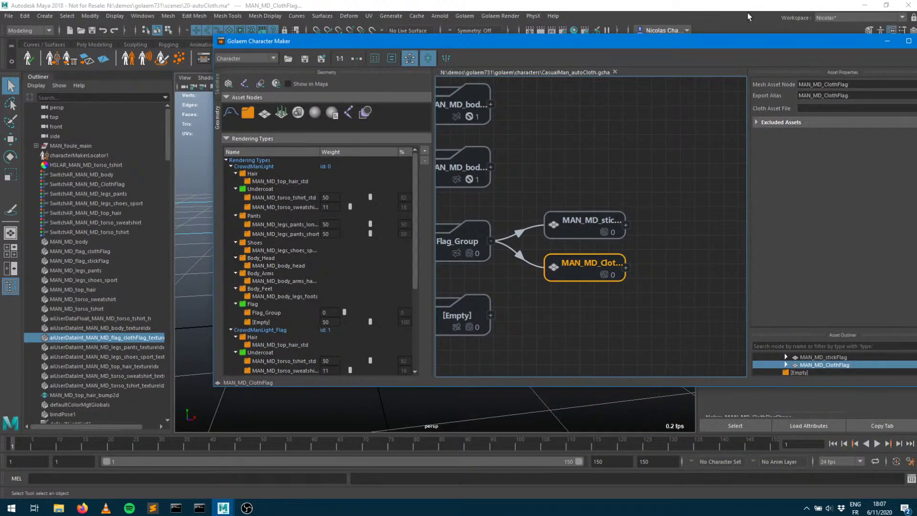
{"action": "left_click_drag", "start_coordinate": [738, 42], "coordinate": [620, 46]}
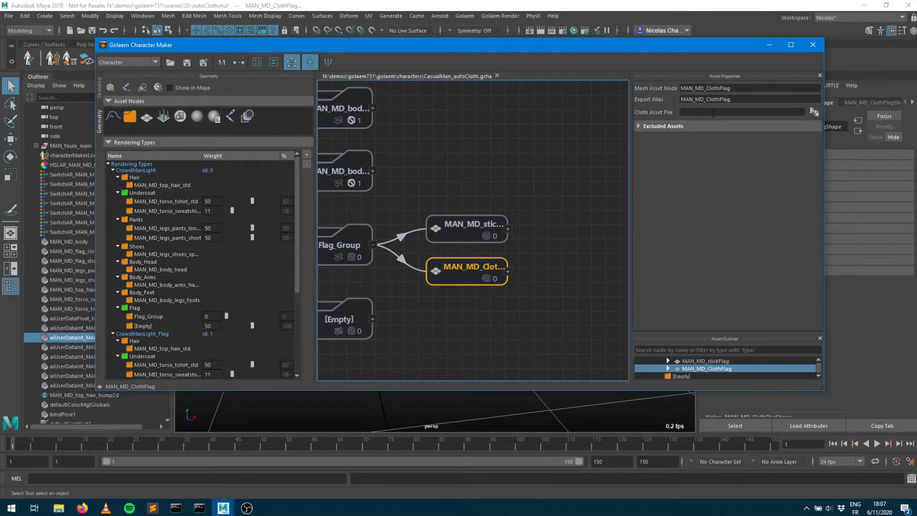
{"action": "left_click", "coordinate": [814, 111]}
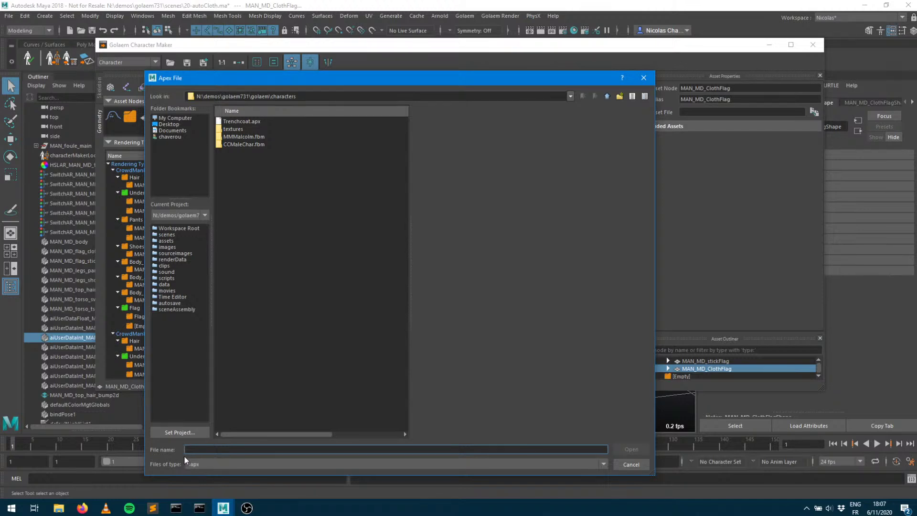
{"action": "left_click", "coordinate": [631, 464]}
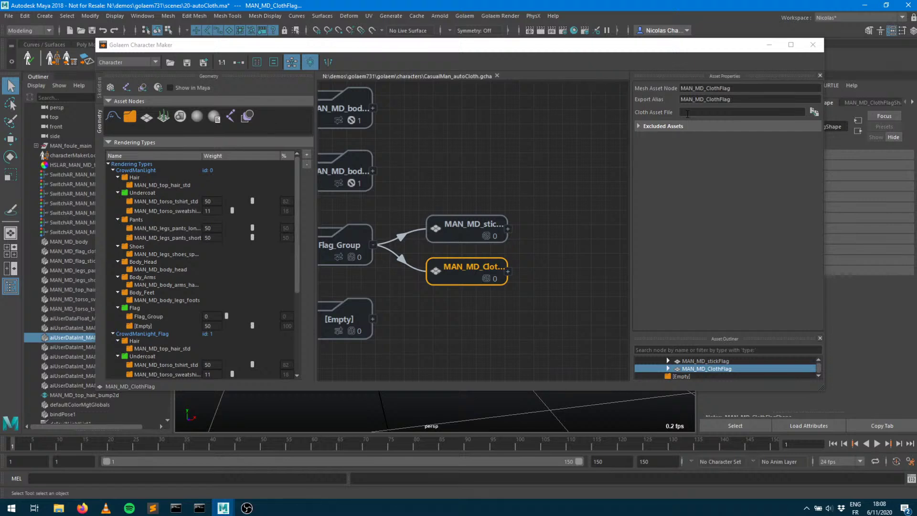
Minimize the Character Maker and expand the MAN_foule_main skeleton hierarchy down to the right-hand joints
{"action": "left_click", "coordinate": [768, 45]}
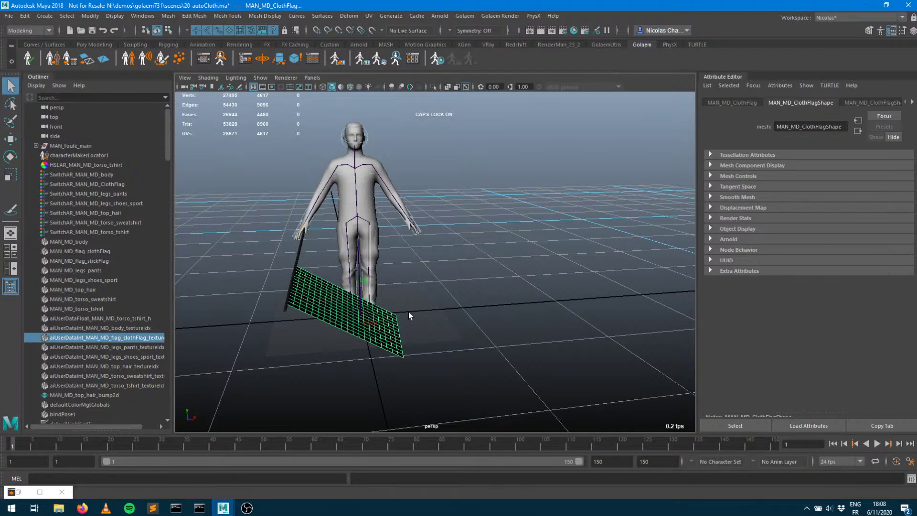
{"action": "left_click_drag", "start_coordinate": [411, 311], "coordinate": [358, 300], "text": "alt"}
{"action": "scroll", "coordinate": [455, 276], "scroll_direction": "up", "scroll_amount": 5}
{"action": "middle_click_drag", "start_coordinate": [455, 276], "coordinate": [626, 237], "text": "alt"}
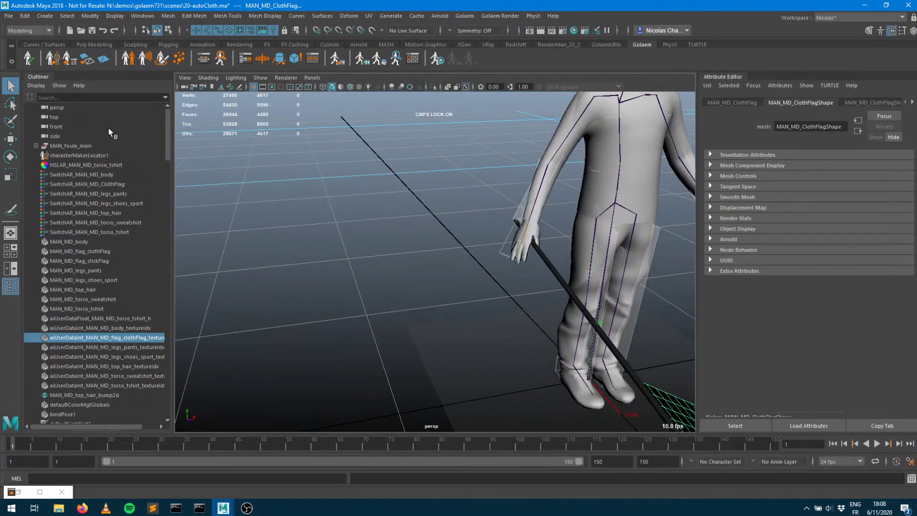
{"action": "left_click", "coordinate": [36, 145]}
{"action": "left_click", "coordinate": [42, 165]}
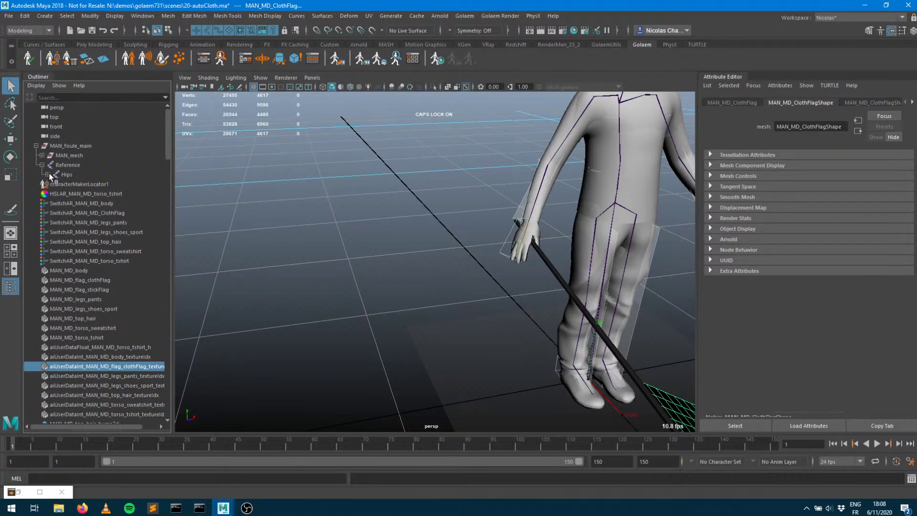
{"action": "left_click", "coordinate": [48, 174], "text": "shift"}
{"action": "scroll", "coordinate": [94, 256], "scroll_direction": "down", "scroll_amount": 6}
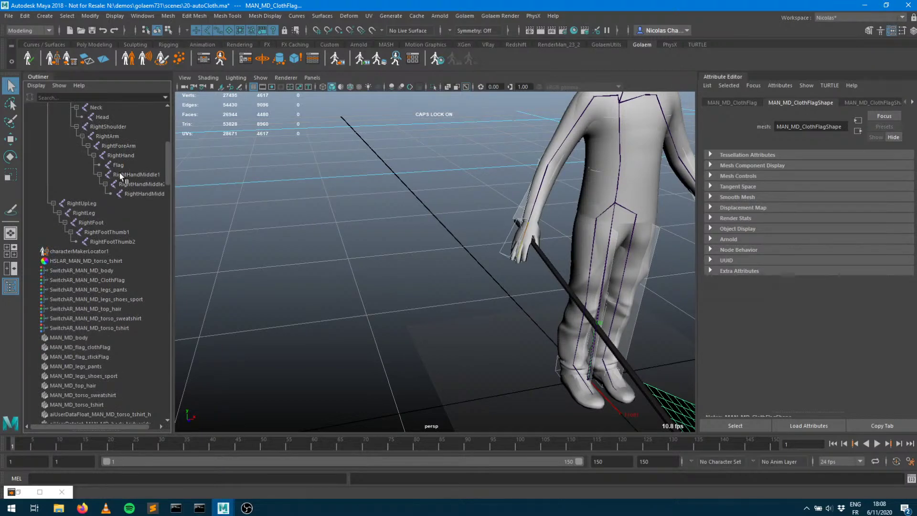
Try rotating the RightHand joint to test how the hand carries the flag, and undo the rotation
{"action": "left_click", "coordinate": [124, 155]}
{"action": "left_click_drag", "start_coordinate": [566, 241], "coordinate": [375, 180], "text": "alt"}
{"action": "middle_click_drag", "start_coordinate": [375, 180], "coordinate": [484, 191], "text": "alt"}
{"action": "key", "text": "e"}
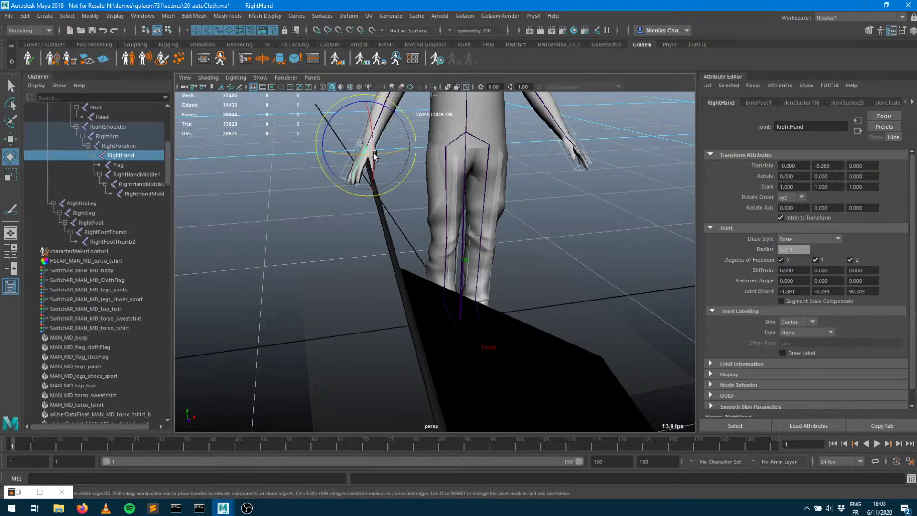
{"action": "left_click_drag", "start_coordinate": [374, 153], "coordinate": [406, 188]}
{"action": "key", "text": "ctrl+z"}
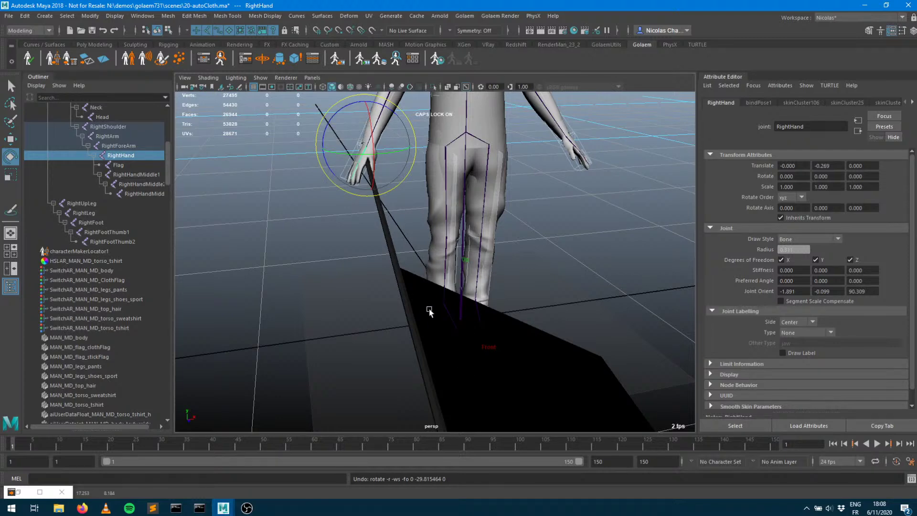
Select the Flag joint under RightHand and examine its position at the character's hand up close
{"action": "middle_click_drag", "start_coordinate": [502, 354], "coordinate": [448, 287], "text": "alt"}
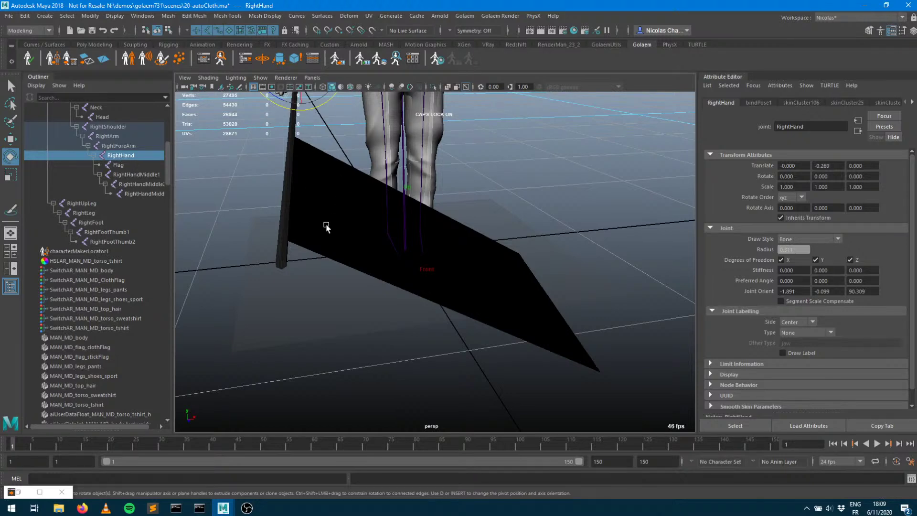
{"action": "left_click", "coordinate": [122, 167]}
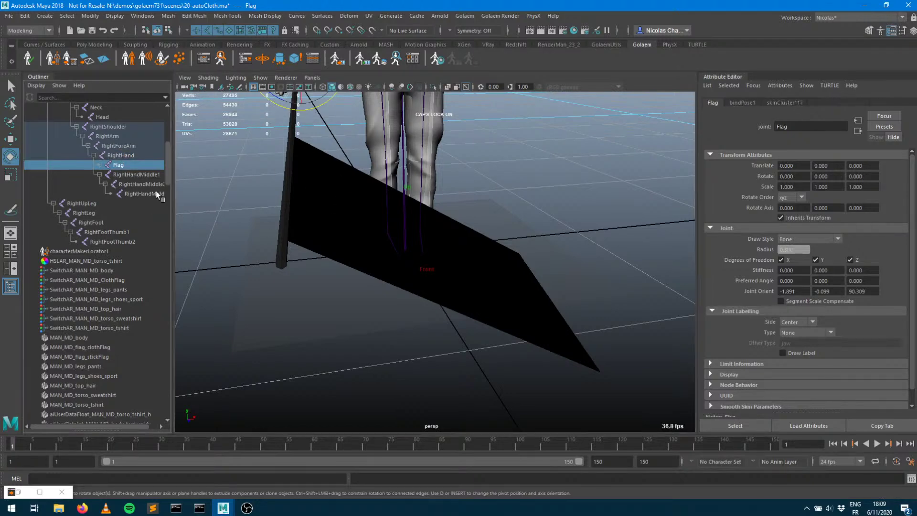
{"action": "left_click_drag", "start_coordinate": [420, 219], "coordinate": [429, 274], "text": "alt"}
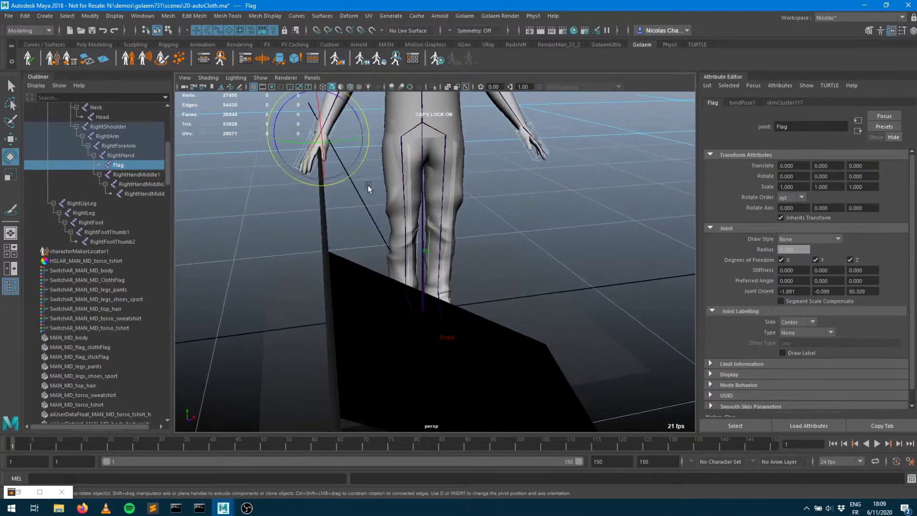
{"action": "right_click_drag", "start_coordinate": [283, 167], "coordinate": [363, 157], "text": "alt"}
{"action": "middle_click_drag", "start_coordinate": [362, 156], "coordinate": [514, 320], "text": "alt"}
{"action": "right_click_drag", "start_coordinate": [409, 270], "coordinate": [518, 260], "text": "alt"}
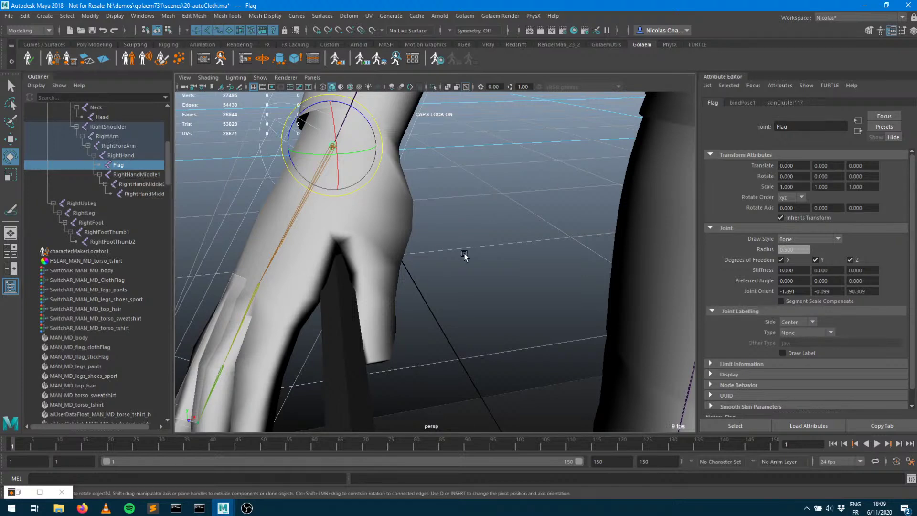
Run the skinWrangler script from the script editor, minimize the editor and place the skinWrangler window clear of the character
{"action": "left_click", "coordinate": [912, 479]}
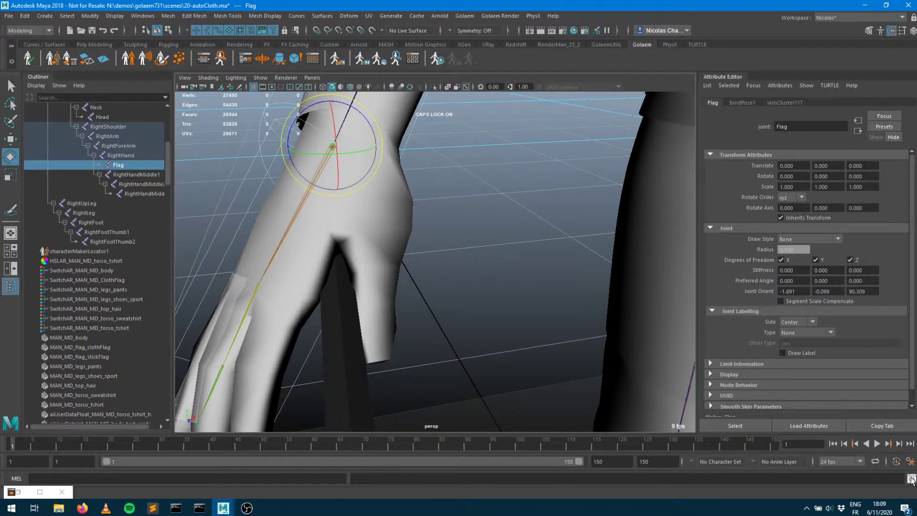
{"action": "left_click_drag", "start_coordinate": [506, 202], "coordinate": [454, 193]}
{"action": "key", "text": "ctrl+Return"}
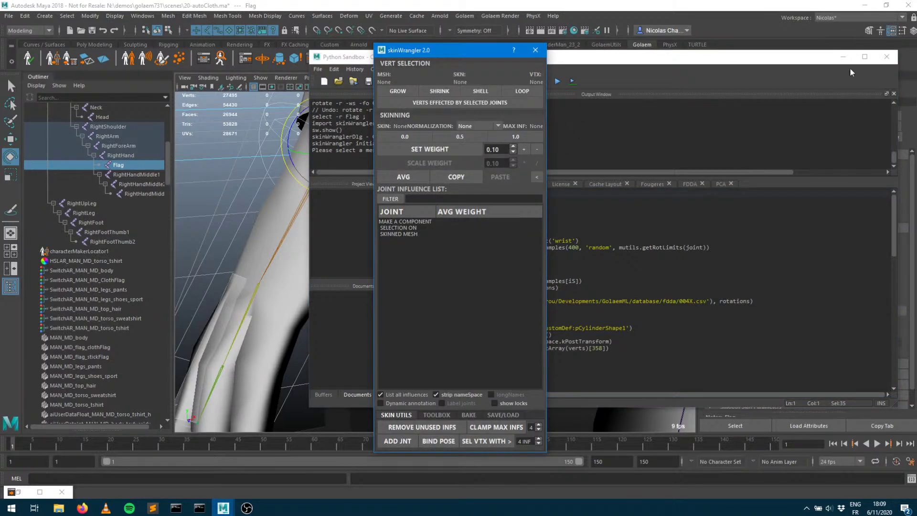
{"action": "left_click", "coordinate": [844, 56]}
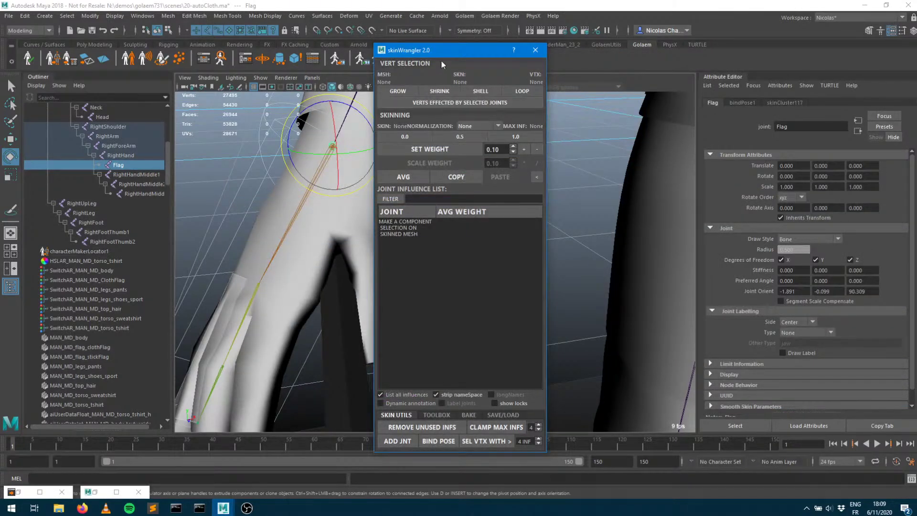
{"action": "left_click_drag", "start_coordinate": [440, 52], "coordinate": [671, 65]}
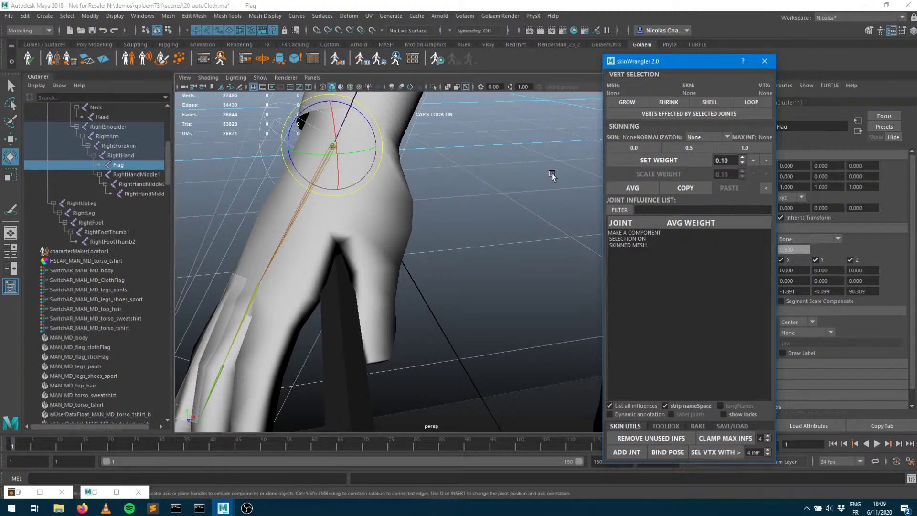
{"action": "key", "text": "Caps_Lock"}
Add RightHand to the Flag joint selection, switch to the Rigging command set and locate Bind Skin without running it
{"action": "right_click_drag", "start_coordinate": [524, 219], "coordinate": [387, 215], "text": "alt"}
{"action": "middle_click_drag", "start_coordinate": [447, 232], "coordinate": [377, 139], "text": "alt"}
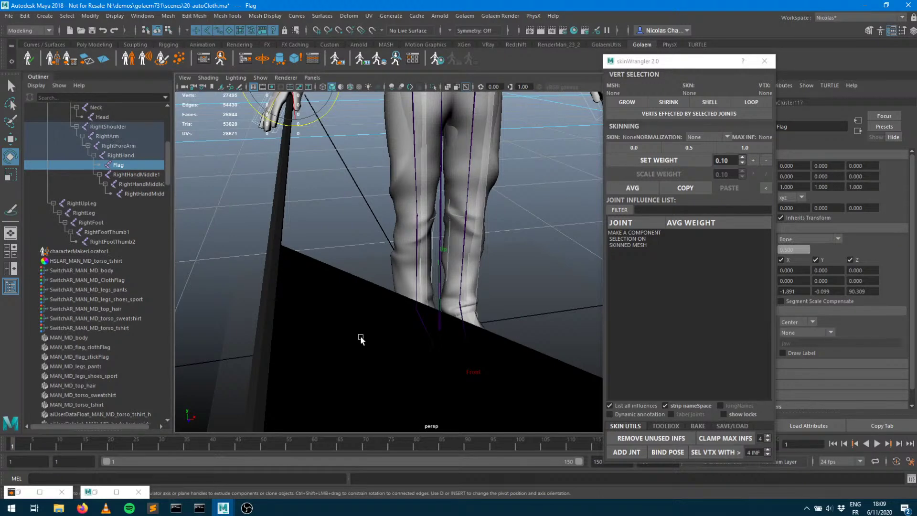
{"action": "right_click_drag", "start_coordinate": [444, 327], "coordinate": [358, 310], "text": "alt"}
{"action": "left_click_drag", "start_coordinate": [358, 311], "coordinate": [371, 282], "text": "alt"}
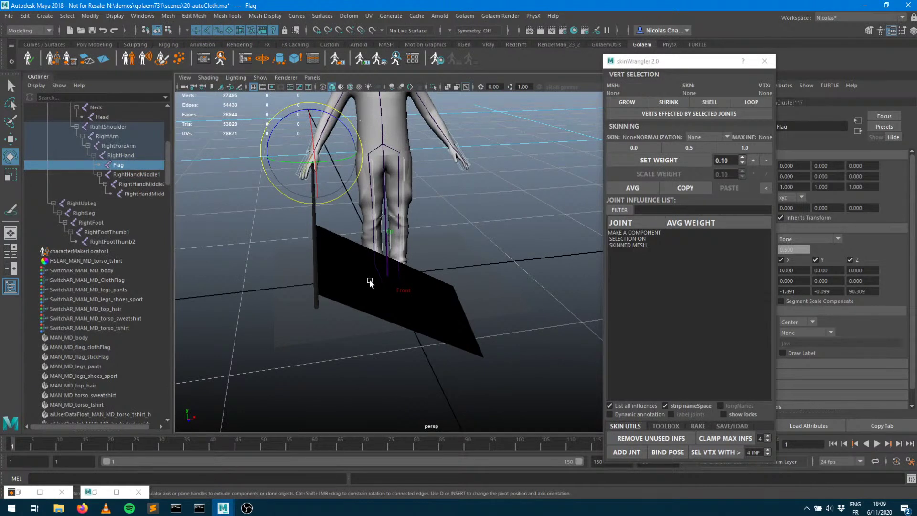
{"action": "left_click", "coordinate": [124, 156], "text": "ctrl"}
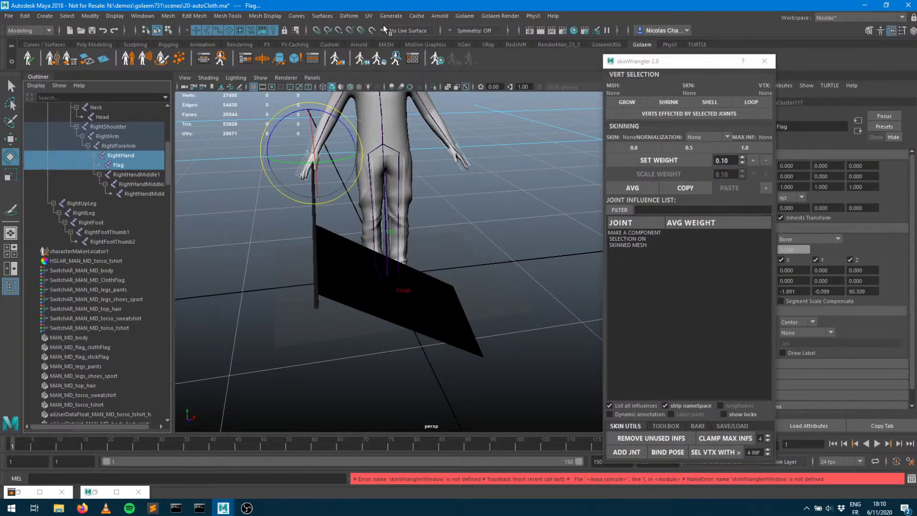
{"action": "left_click", "coordinate": [21, 32]}
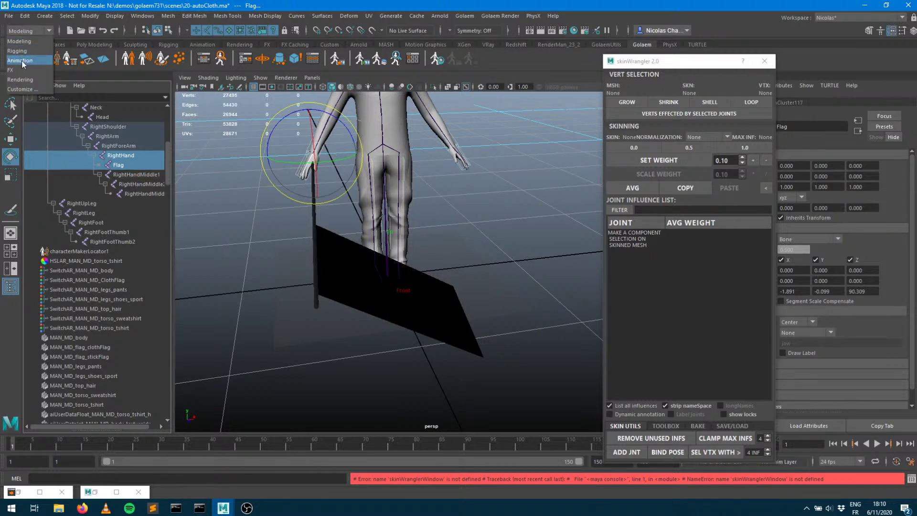
{"action": "left_click", "coordinate": [22, 51]}
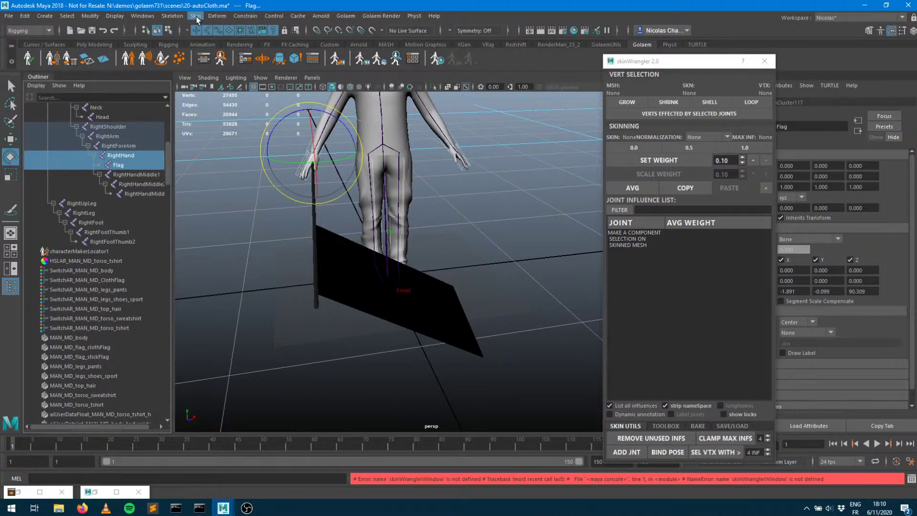
{"action": "left_click", "coordinate": [196, 16]}
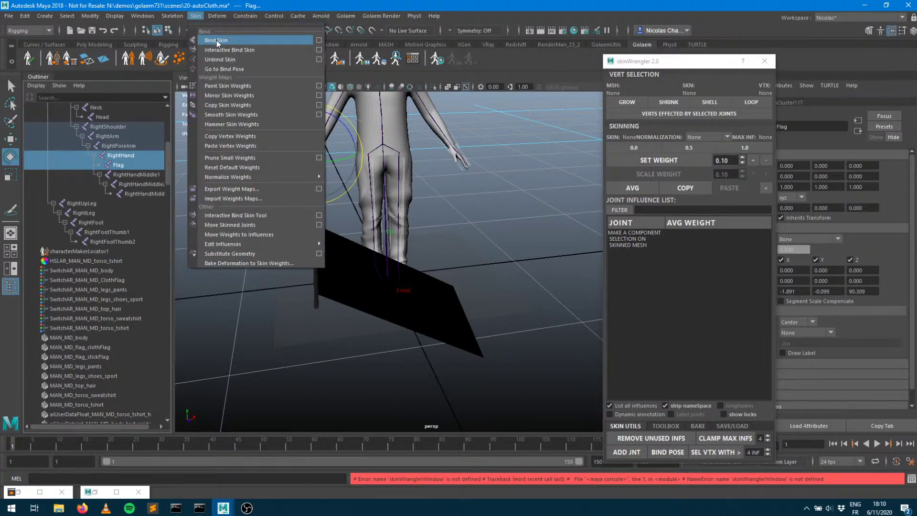
{"action": "left_click", "coordinate": [274, 7]}
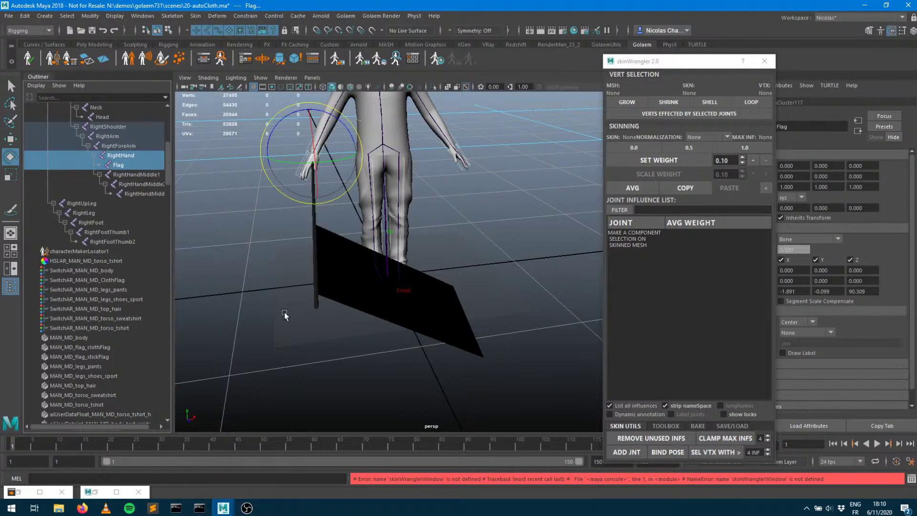
Switch to vertex selection and select a few vertices near the lower edge of the cloth flag
{"action": "scroll", "coordinate": [402, 332], "scroll_direction": "up", "scroll_amount": 1}
{"action": "left_click_drag", "start_coordinate": [402, 332], "coordinate": [425, 337], "text": "alt"}
{"action": "middle_click_drag", "start_coordinate": [425, 337], "coordinate": [402, 258], "text": "alt"}
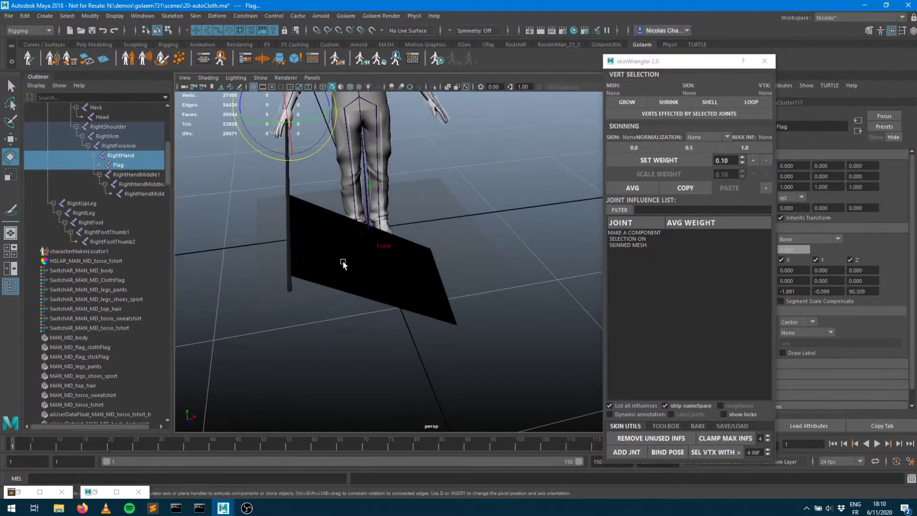
{"action": "key", "text": "F8"}
{"action": "left_click_drag", "start_coordinate": [354, 315], "coordinate": [392, 276]}
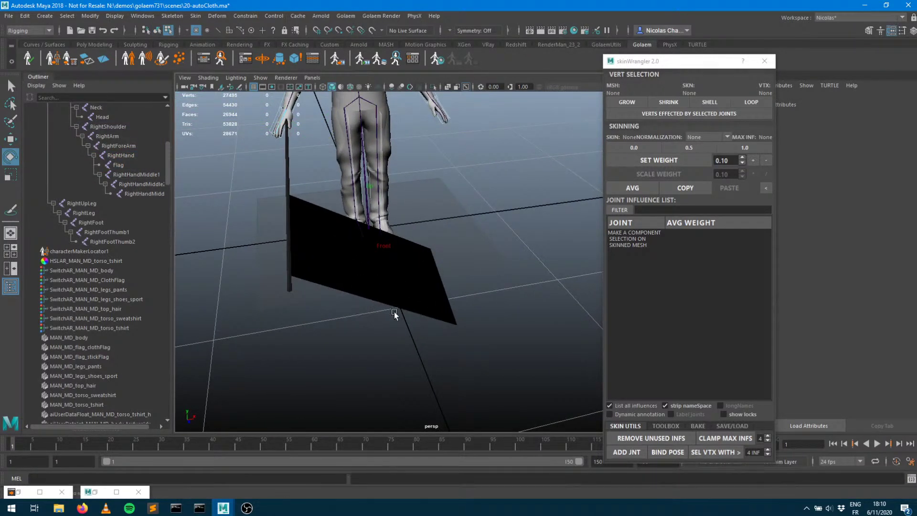
{"action": "left_click_drag", "start_coordinate": [309, 304], "coordinate": [356, 282]}
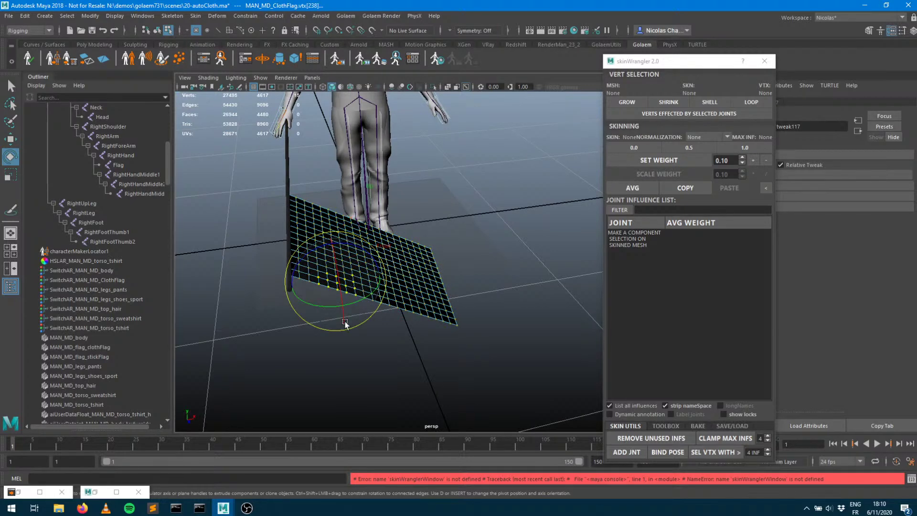
Select all cloth flag vertices except the column along the stick and check their joint influences in skinWrangler
{"action": "right_click_drag", "start_coordinate": [309, 330], "coordinate": [397, 324], "text": "alt"}
{"action": "left_click_drag", "start_coordinate": [423, 336], "coordinate": [432, 344], "text": "alt"}
{"action": "right_click_drag", "start_coordinate": [432, 344], "coordinate": [340, 311], "text": "alt"}
{"action": "left_click_drag", "start_coordinate": [341, 313], "coordinate": [446, 320], "text": "alt"}
{"action": "right_click_drag", "start_coordinate": [446, 320], "coordinate": [458, 300], "text": "alt"}
{"action": "middle_click_drag", "start_coordinate": [459, 301], "coordinate": [499, 206], "text": "alt"}
{"action": "left_click_drag", "start_coordinate": [499, 206], "coordinate": [452, 281], "text": "alt"}
{"action": "left_click_drag", "start_coordinate": [501, 318], "coordinate": [283, 116]}
{"action": "left_click_drag", "start_coordinate": [327, 224], "coordinate": [361, 270], "text": "alt"}
{"action": "left_click_drag", "start_coordinate": [520, 337], "coordinate": [277, 176]}
{"action": "left_click", "coordinate": [634, 407]}
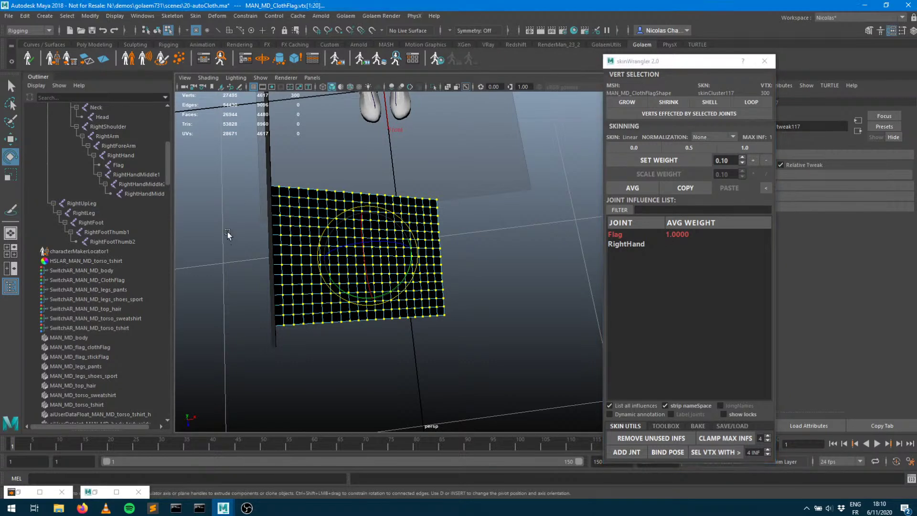
Show the scene in wireframe, select the flag vertices along the stick and list only the joints that influence them
{"action": "key", "text": "4"}
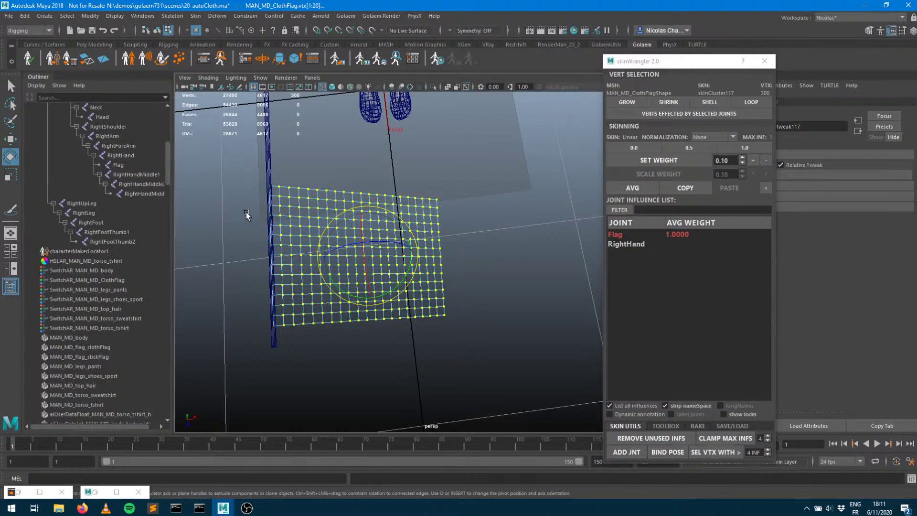
{"action": "left_click_drag", "start_coordinate": [236, 175], "coordinate": [274, 340]}
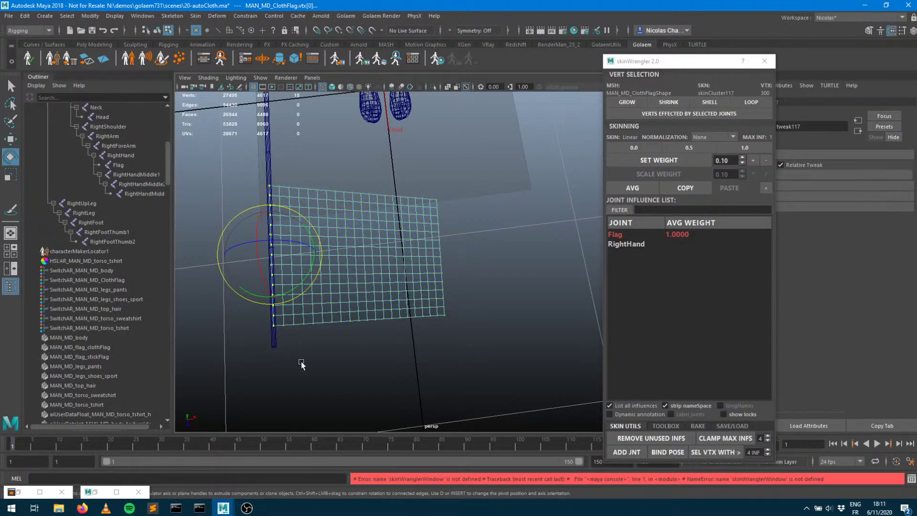
{"action": "left_click", "coordinate": [624, 406]}
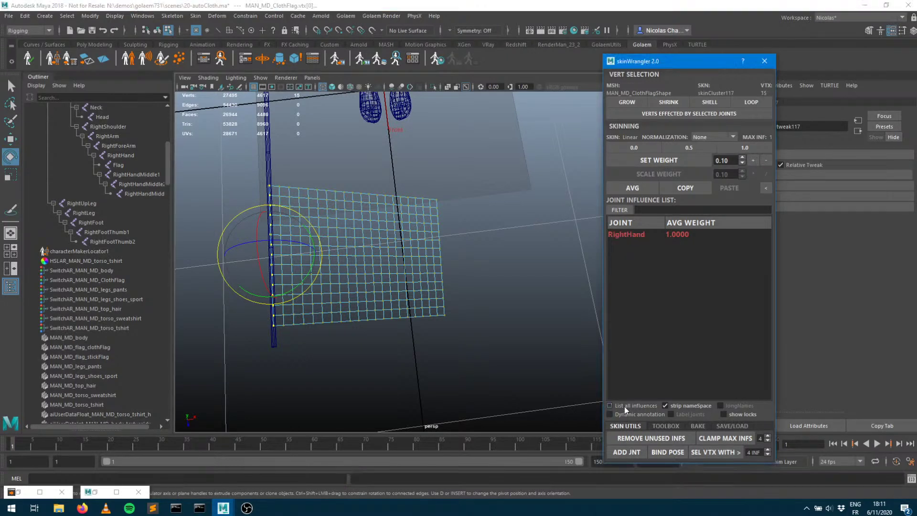
{"action": "left_click", "coordinate": [624, 406]}
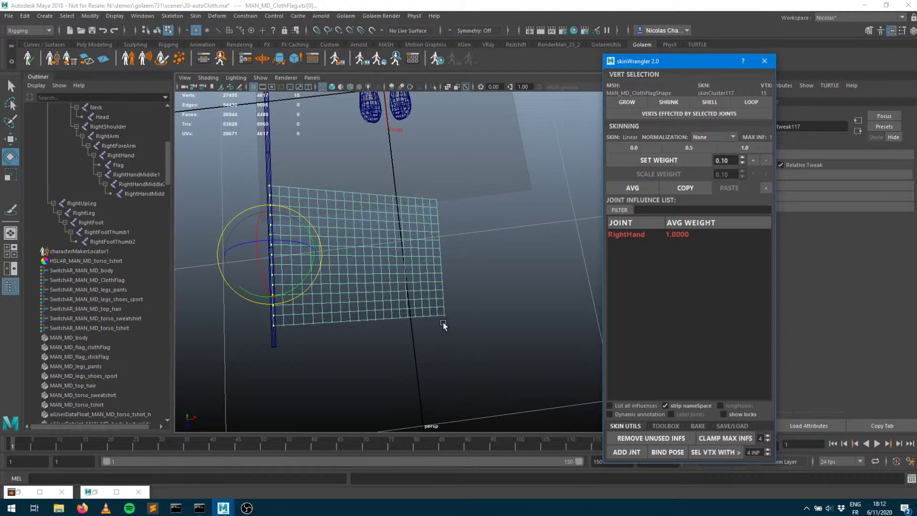
Return to object selection and create a crowd entity type using the CasualMan_autoCloth.gcha character file
{"action": "key", "text": "F8"}
{"action": "left_click_drag", "start_coordinate": [440, 324], "coordinate": [257, 288], "text": "alt"}
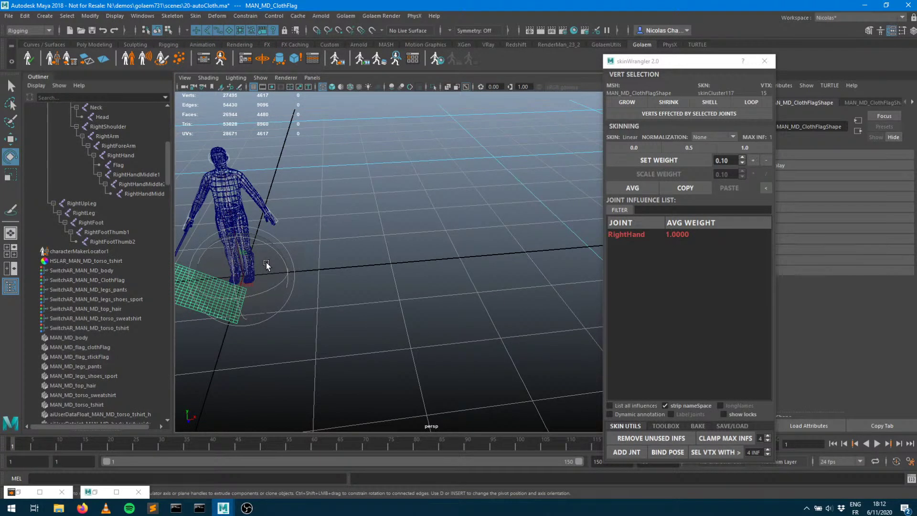
{"action": "left_click", "coordinate": [130, 61]}
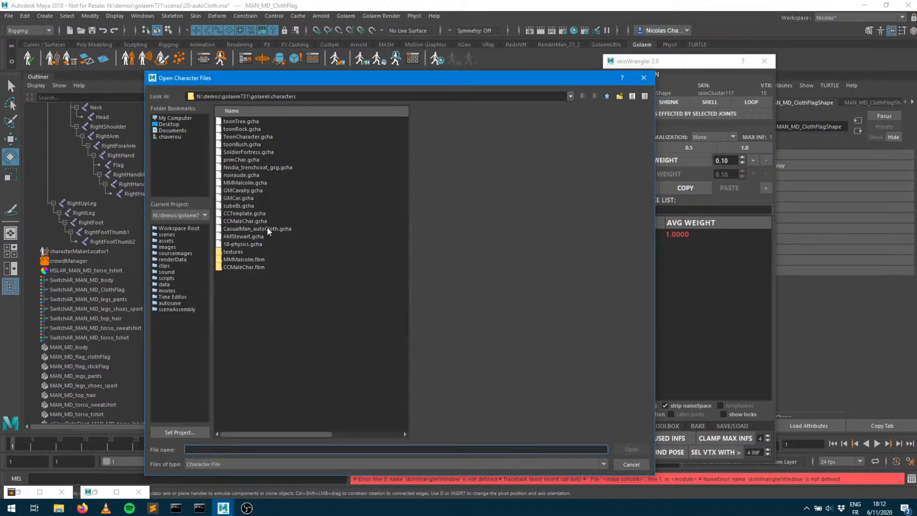
{"action": "double_click", "coordinate": [267, 229]}
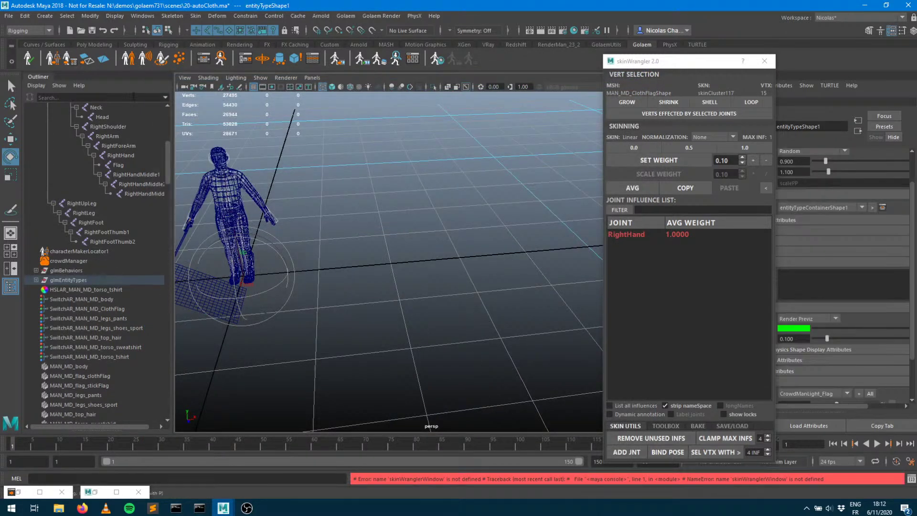
Place a population tool on the ground beside the character and close the skinWrangler window
{"action": "left_click", "coordinate": [179, 59]}
{"action": "left_click", "coordinate": [486, 255]}
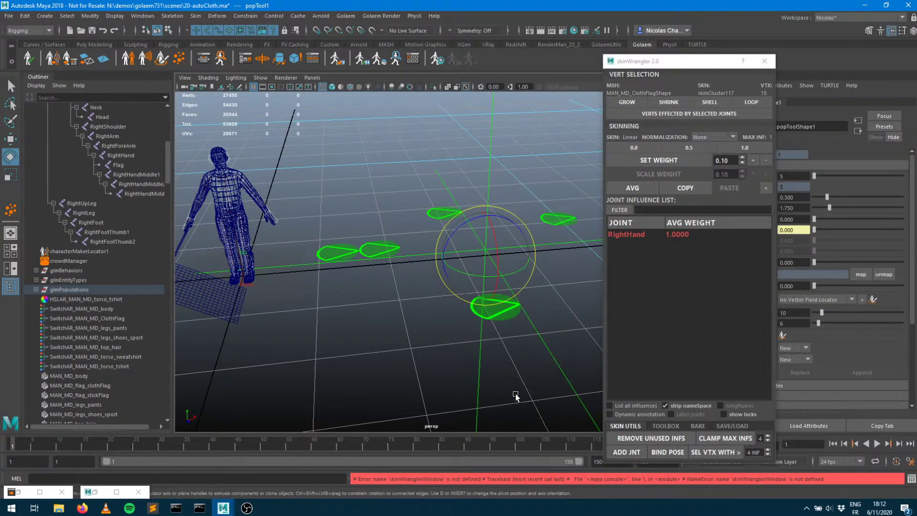
{"action": "left_click", "coordinate": [772, 62]}
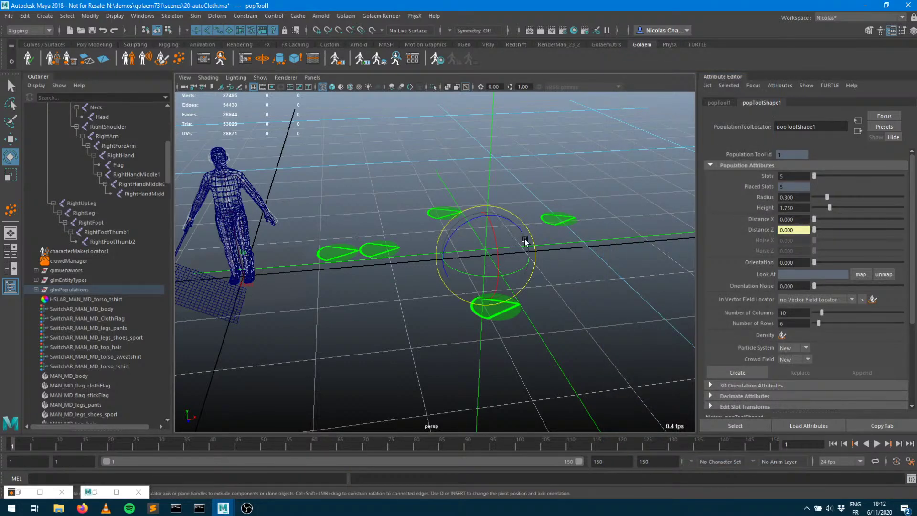
Arrange the population tool's slots in a single line with 5 columns and 1 row
{"action": "left_click", "coordinate": [797, 176]}
{"action": "key", "text": "Tab"}
{"action": "key", "text": "Tab"}
{"action": "key", "text": "Tab"}
{"action": "key", "text": "Tab"}
{"action": "key", "text": "Tab"}
{"action": "key", "text": "Tab"}
{"action": "key", "text": "Tab"}
{"action": "type", "text": "1"}
{"action": "type", "text": "5"}
{"action": "key", "text": "Tab"}
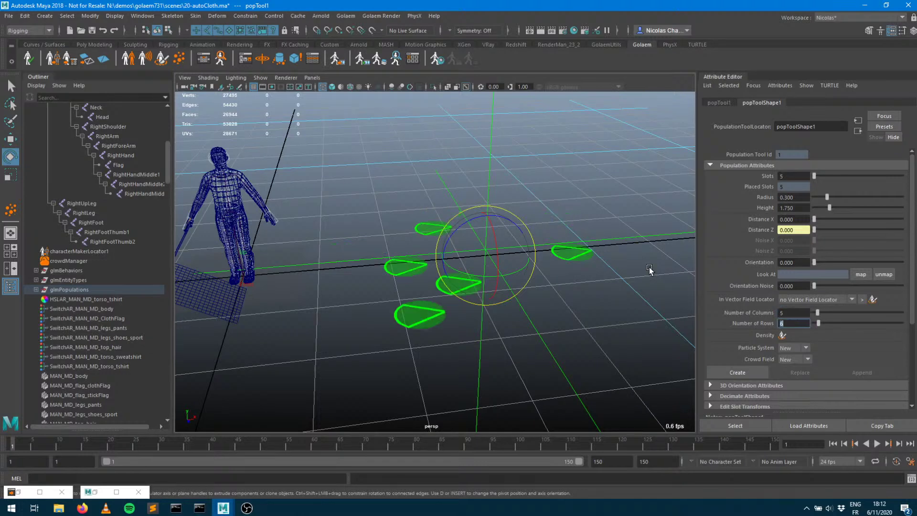
{"action": "type", "text": "2"}
{"action": "key", "text": "Tab"}
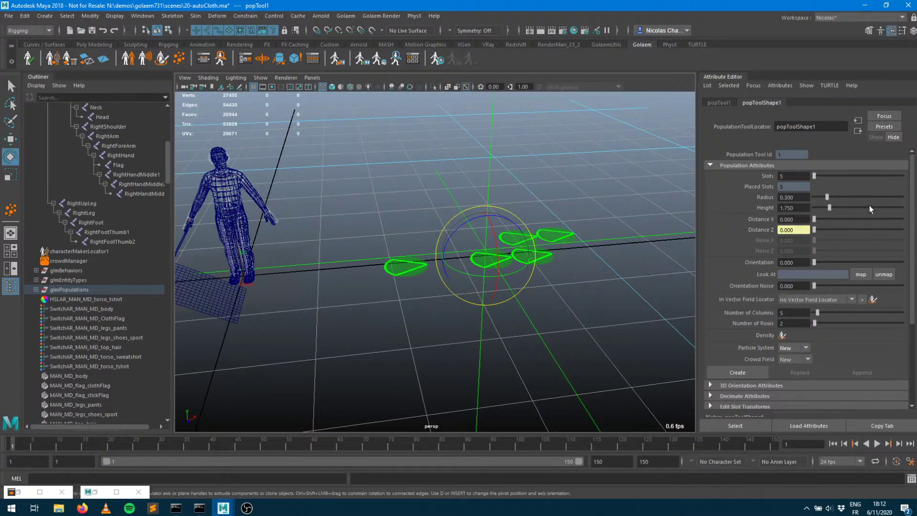
{"action": "left_click_drag", "start_coordinate": [794, 324], "coordinate": [745, 320]}
{"action": "type", "text": "1"}
{"action": "key", "text": "Return"}
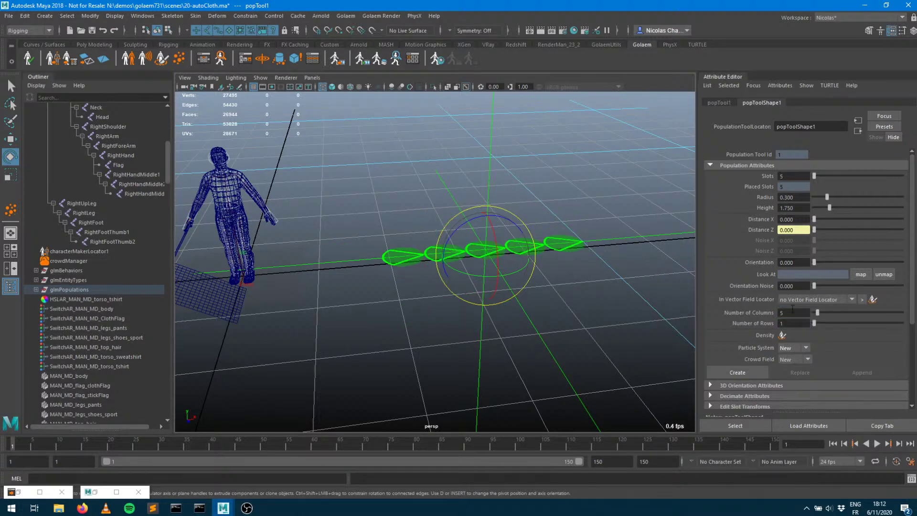
Space the slots 1.374 apart in X and Z and move the population tool along X away from the character
{"action": "left_click_drag", "start_coordinate": [815, 221], "coordinate": [825, 220]}
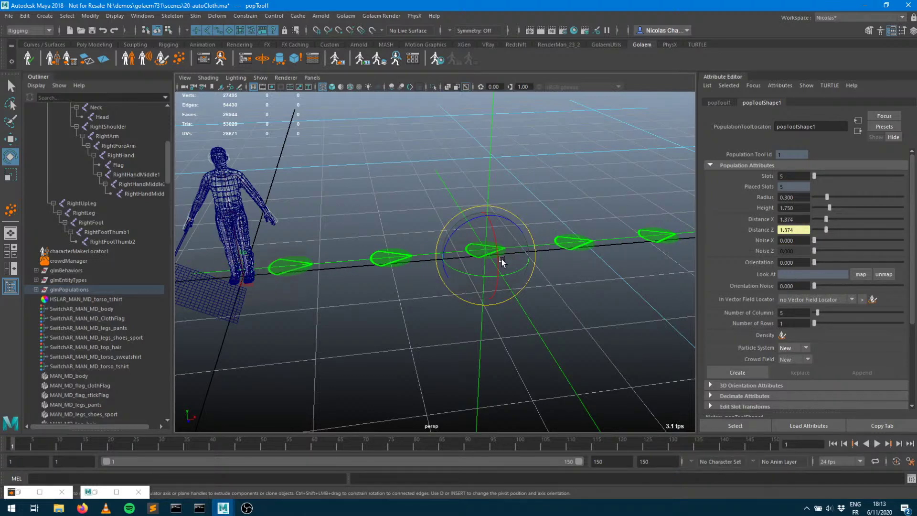
{"action": "key", "text": "w"}
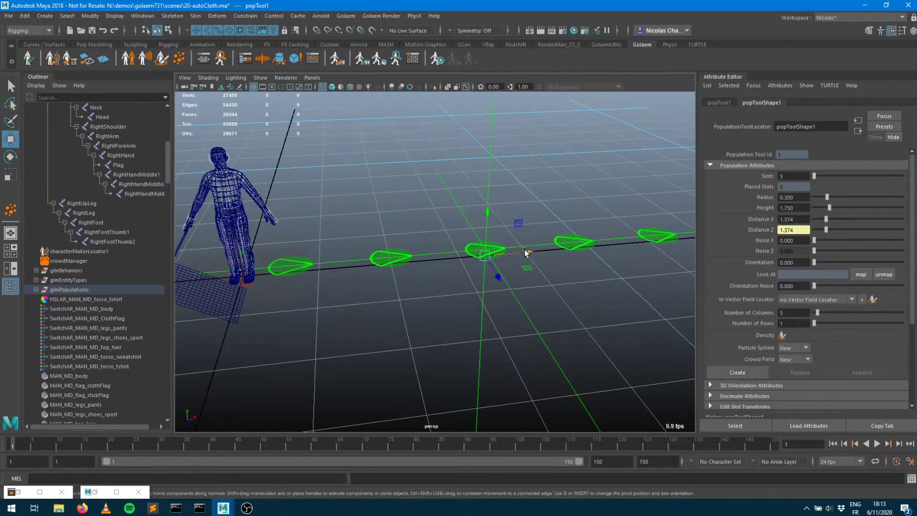
{"action": "left_click_drag", "start_coordinate": [536, 254], "coordinate": [610, 244]}
Set the slot orientation to 270 and create a new crowd field from the population tool
{"action": "double_click", "coordinate": [807, 262]}
{"action": "type", "text": "270"}
{"action": "key", "text": "Return"}
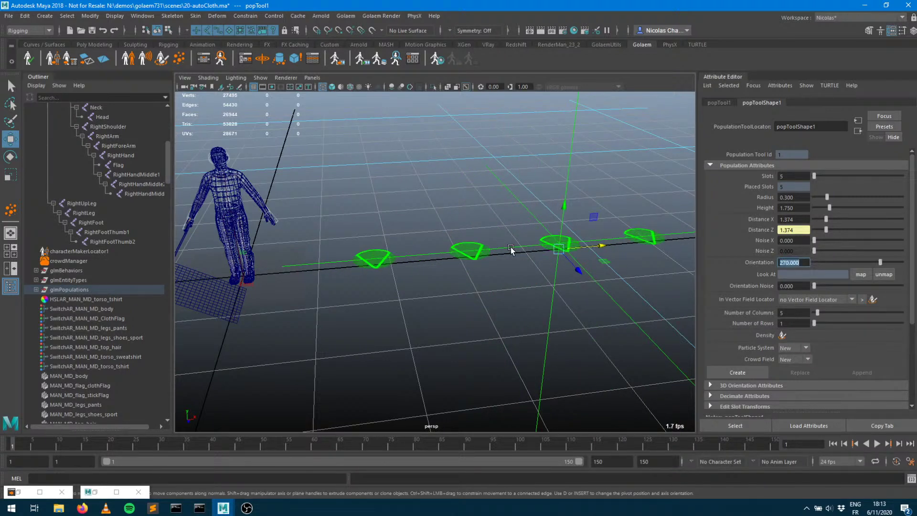
{"action": "left_click", "coordinate": [738, 372]}
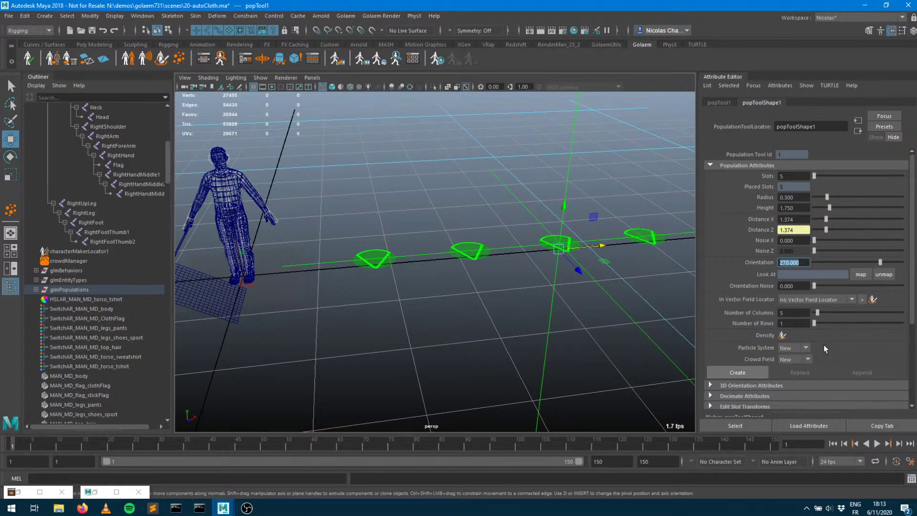
Run the simulation briefly to bring in the crowd characters and show the scene in shaded display
{"action": "left_click", "coordinate": [877, 443]}
{"action": "mouse_move", "coordinate": [577, 288]}
{"action": "left_mouse_down", "text": "alt"}
{"action": "mouse_move", "coordinate": [560, 290]}
{"action": "mouse_move", "coordinate": [553, 270]}
{"action": "mouse_move", "coordinate": [557, 230]}
{"action": "mouse_move", "coordinate": [333, 227]}
{"action": "left_mouse_up", "text": "alt"}
{"action": "key", "text": "5"}
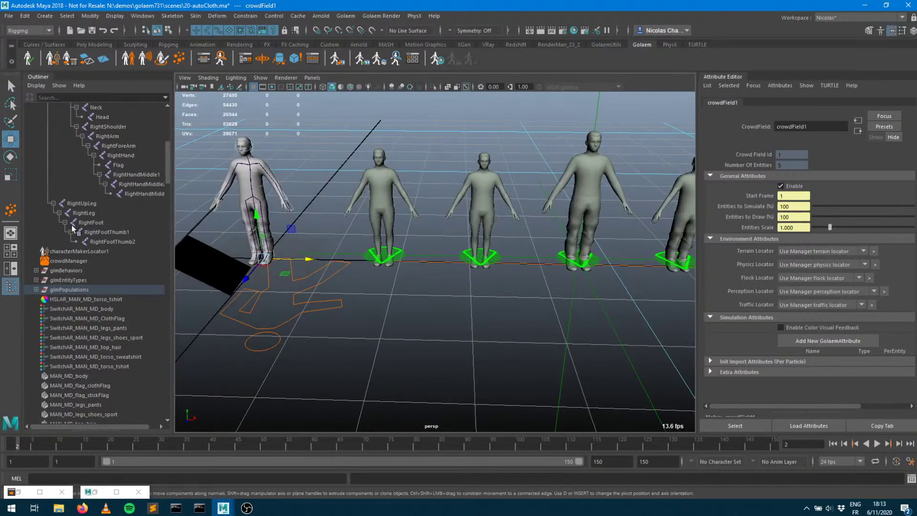
Select the entity type, set its display mode to Render Previz and set the CrowdManLight rendering type weight to 0
{"action": "left_click", "coordinate": [35, 280]}
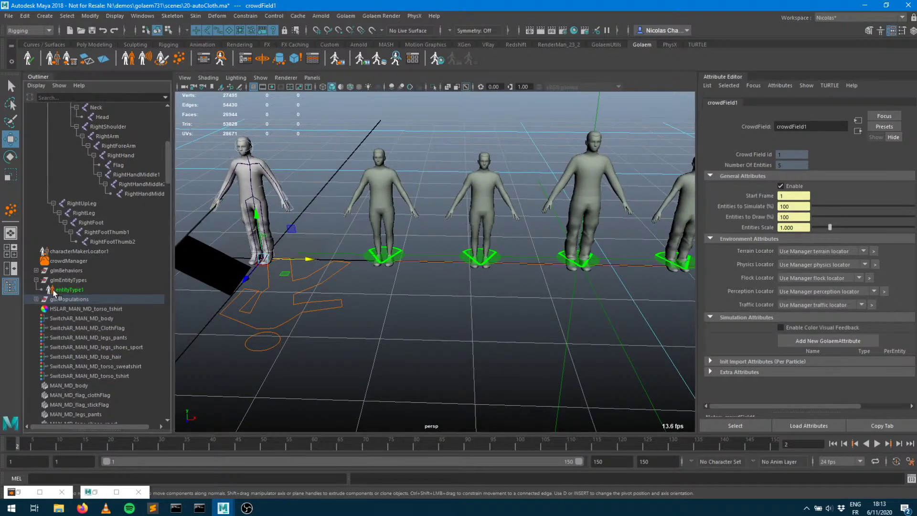
{"action": "left_click", "coordinate": [94, 289]}
{"action": "scroll", "coordinate": [844, 358], "scroll_direction": "down", "scroll_amount": 2}
{"action": "left_click", "coordinate": [859, 341]}
{"action": "left_click_drag", "start_coordinate": [837, 352], "coordinate": [814, 353]}
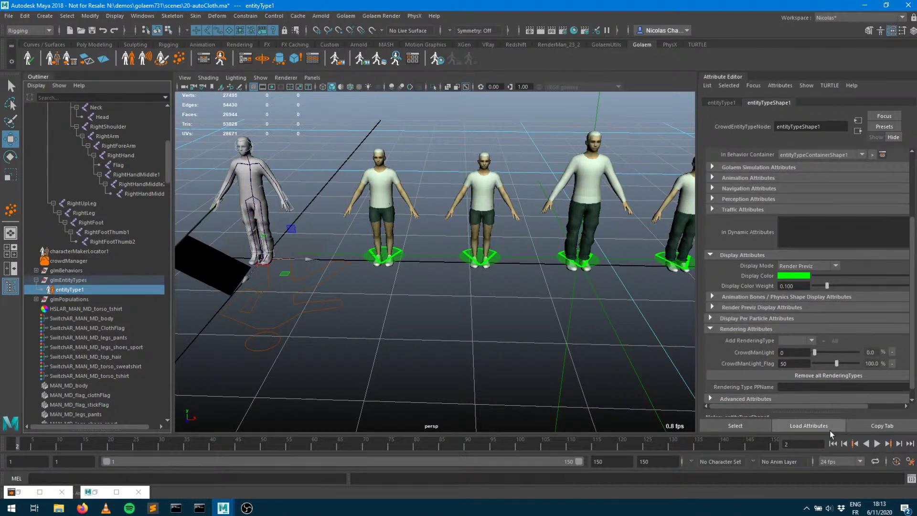
Restart the simulation from the first frame and play it to check the crowd characters carrying flags
{"action": "left_click", "coordinate": [834, 443]}
{"action": "left_click", "coordinate": [890, 447]}
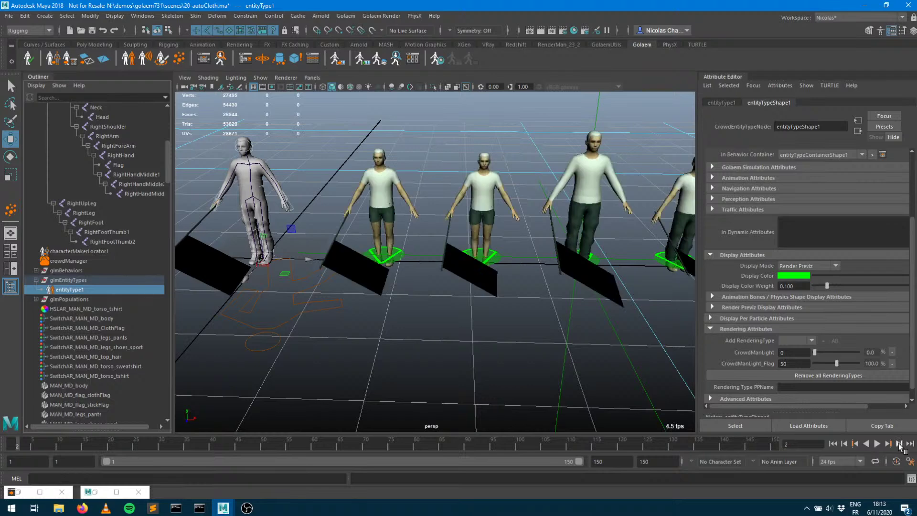
{"action": "scroll", "coordinate": [541, 285], "scroll_direction": "up", "scroll_amount": 3}
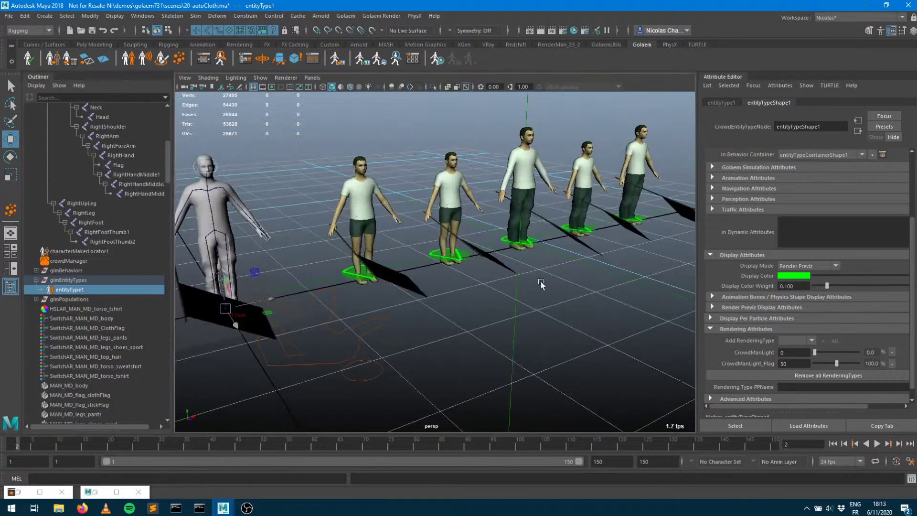
{"action": "left_click", "coordinate": [878, 443]}
{"action": "left_click", "coordinate": [879, 445]}
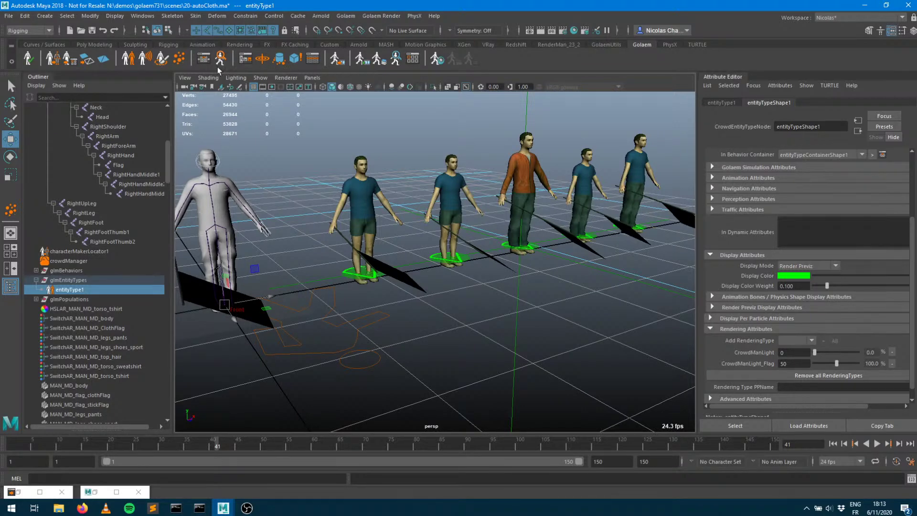
Add an ApexCloth behavior to the entity type's behavior container in the Golaem Behavior Editor
{"action": "left_click", "coordinate": [203, 59]}
{"action": "double_click", "coordinate": [632, 157]}
{"action": "left_click_drag", "start_coordinate": [177, 211], "coordinate": [420, 287]}
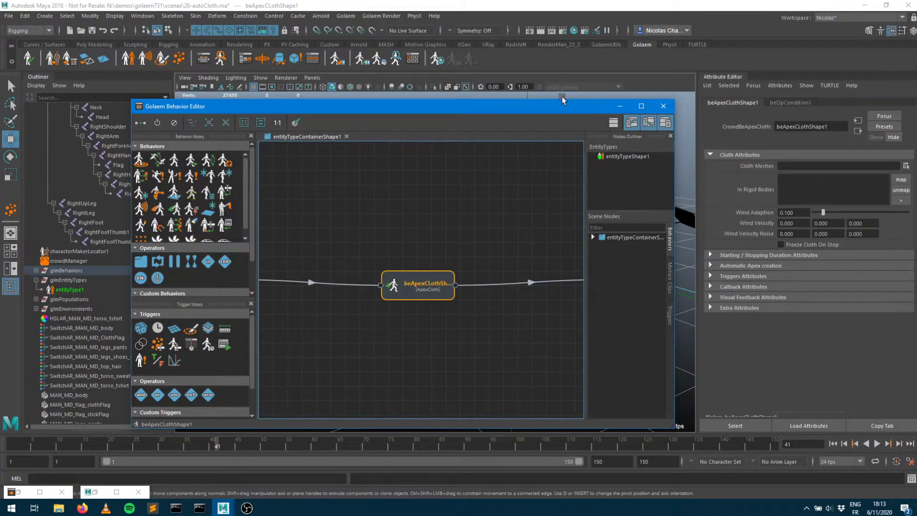
{"action": "left_click_drag", "start_coordinate": [507, 112], "coordinate": [389, 95]}
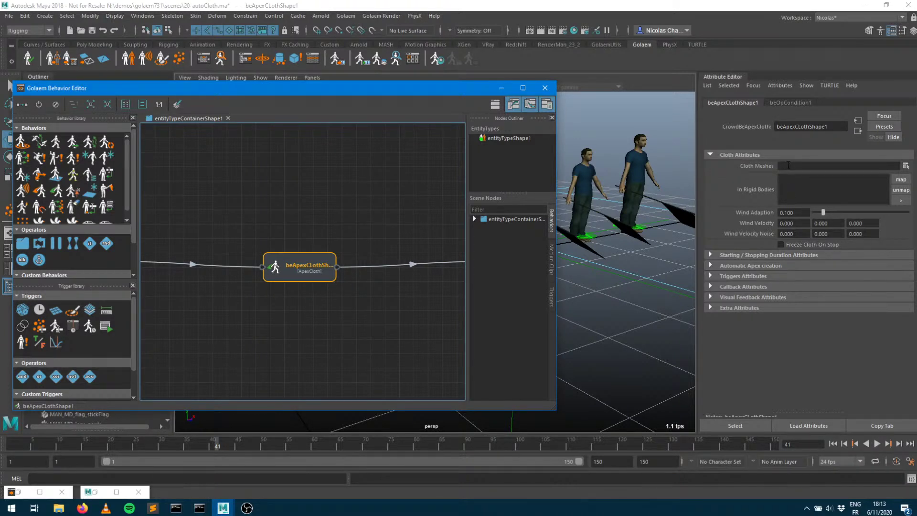
Assign MAN_MD_ClothFlag as the cloth mesh of the ApexCloth behavior
{"action": "left_click", "coordinate": [906, 166]}
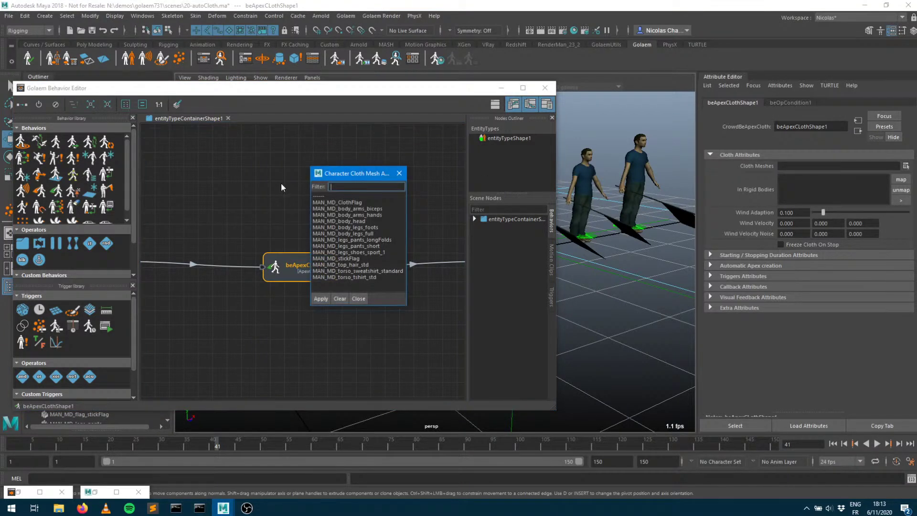
{"action": "double_click", "coordinate": [337, 202]}
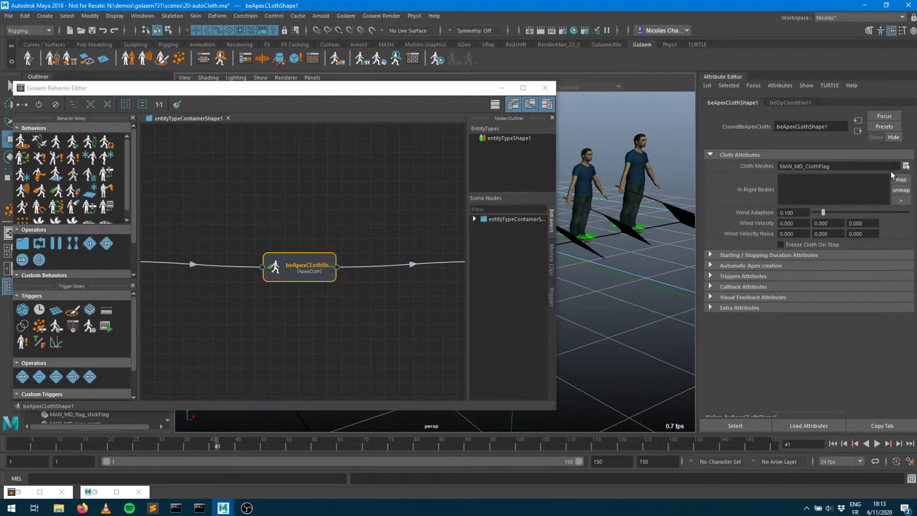
{"action": "left_click", "coordinate": [906, 167]}
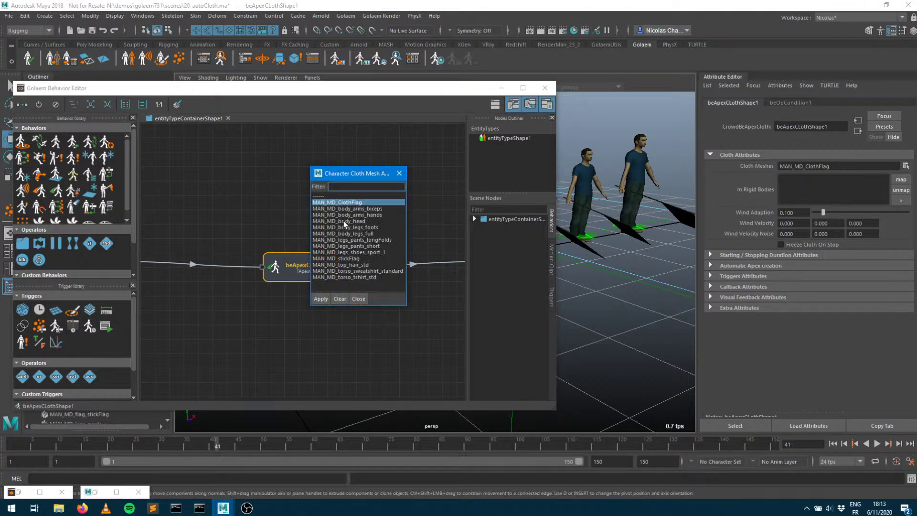
{"action": "left_click", "coordinate": [399, 173]}
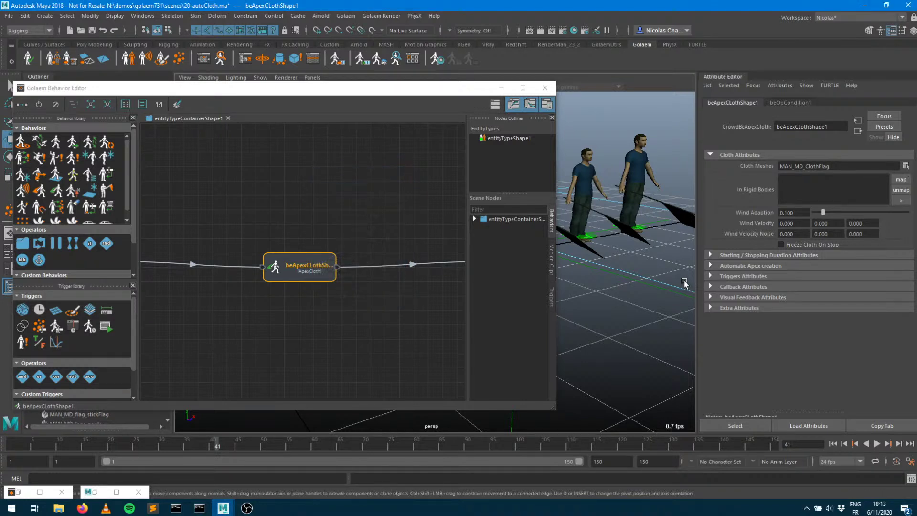
Expand the automatic Apex creation and physical material settings and set the cloth vertices bone list to Flag
{"action": "left_click", "coordinate": [738, 266]}
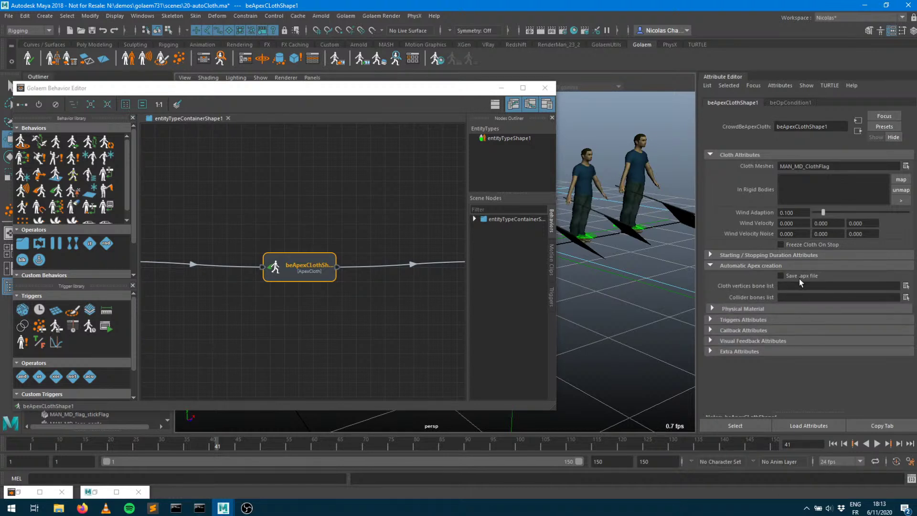
{"action": "left_click", "coordinate": [741, 309]}
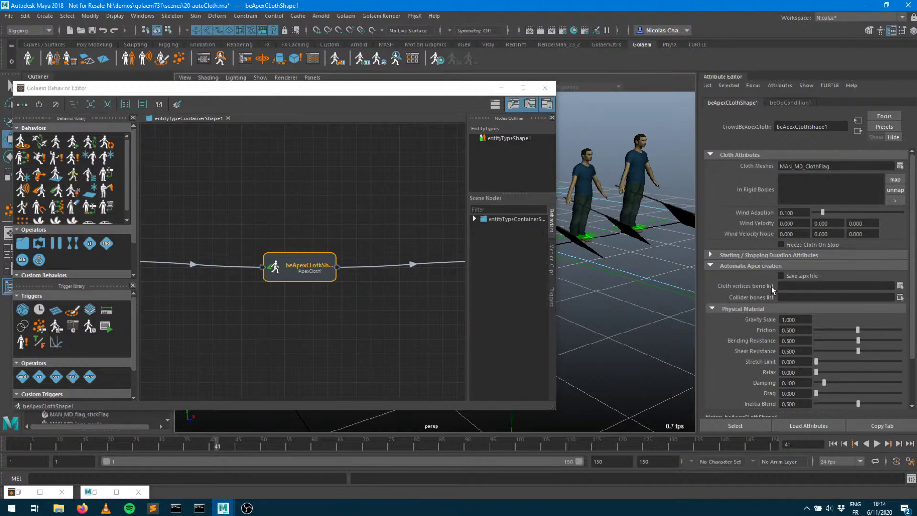
{"action": "mouse_move", "coordinate": [749, 286]}
{"action": "left_click", "coordinate": [901, 287]}
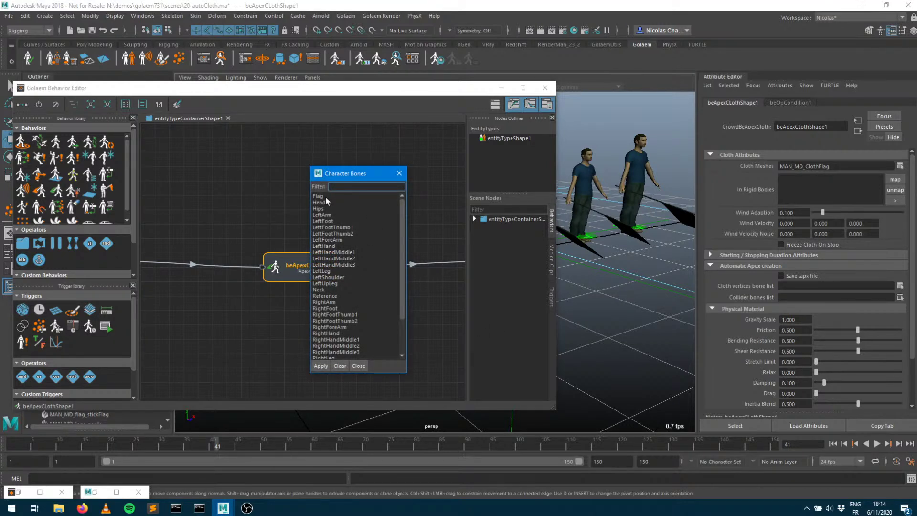
{"action": "double_click", "coordinate": [320, 197]}
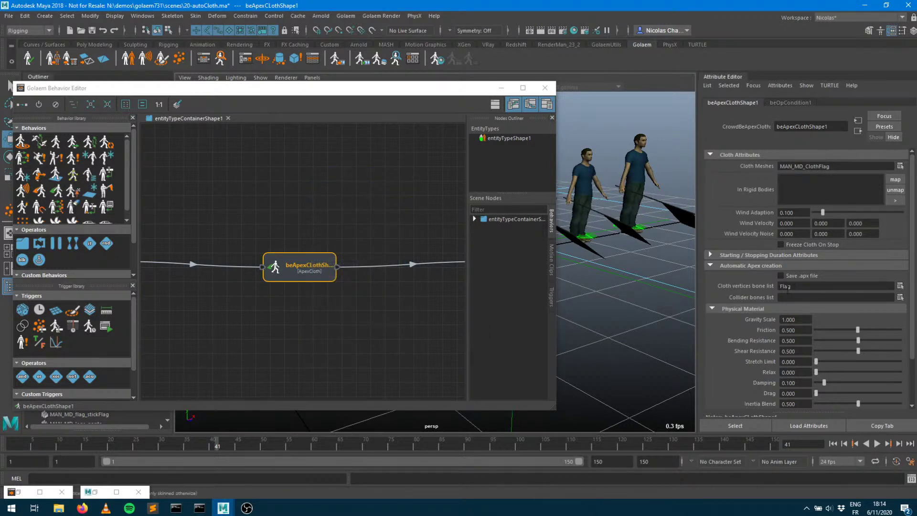
Minimize the Behavior Editor and select the Flag joint under the right hand to examine its position on the character
{"action": "left_click", "coordinate": [500, 89]}
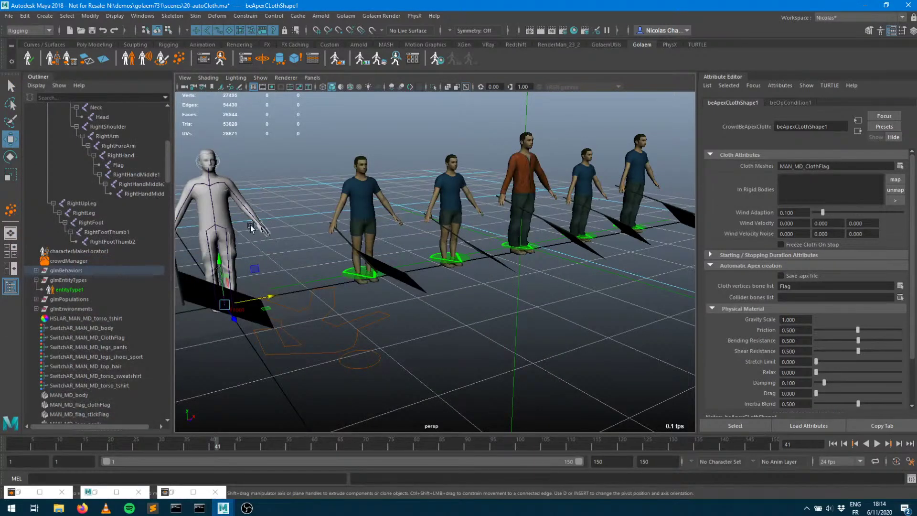
{"action": "left_click", "coordinate": [117, 165]}
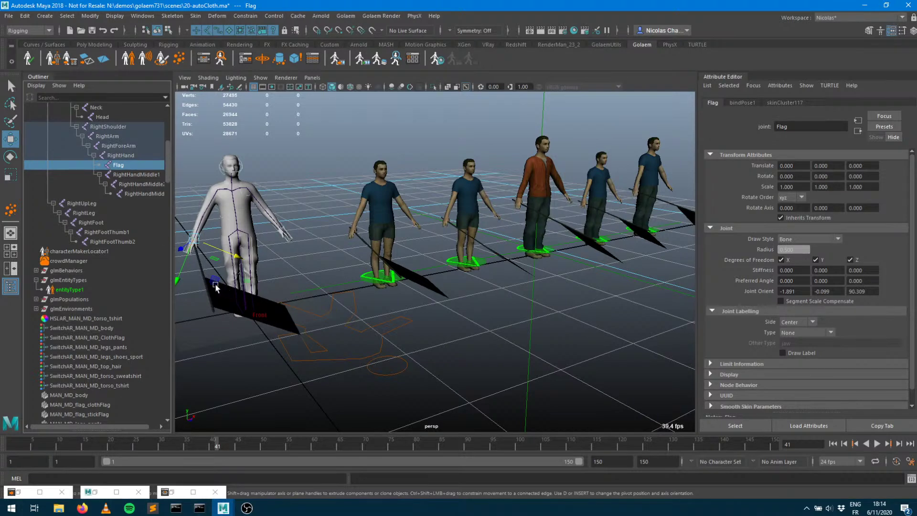
Close the CasualMan_autoCloth.gcha character file in the Golaem Character Maker and close that window
{"action": "left_click", "coordinate": [54, 61]}
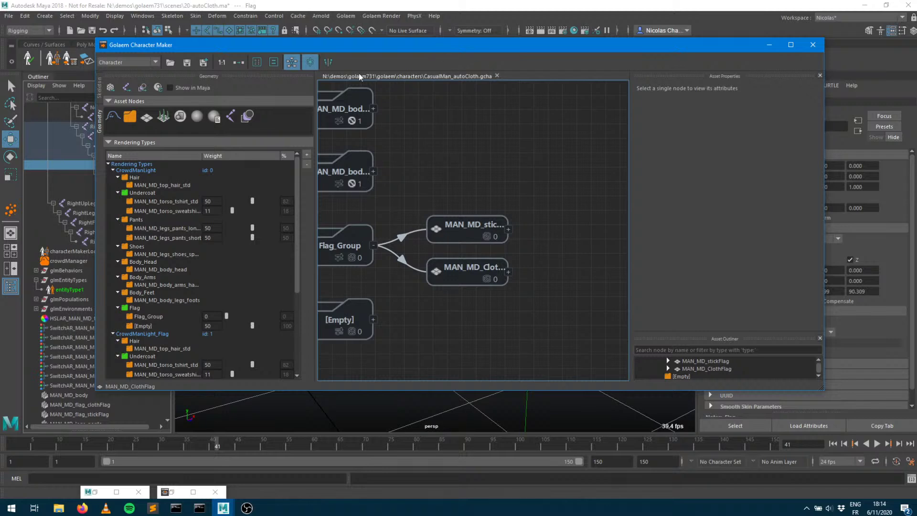
{"action": "left_click", "coordinate": [498, 75]}
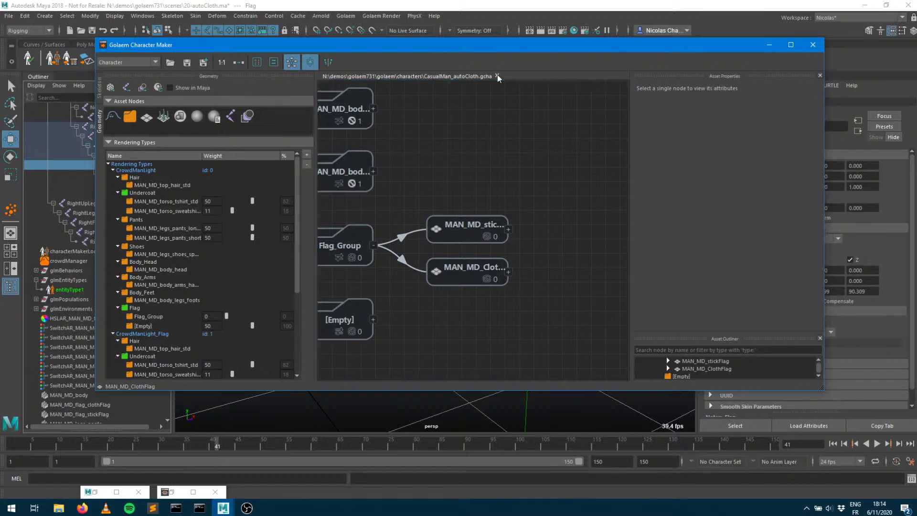
{"action": "left_click", "coordinate": [813, 45]}
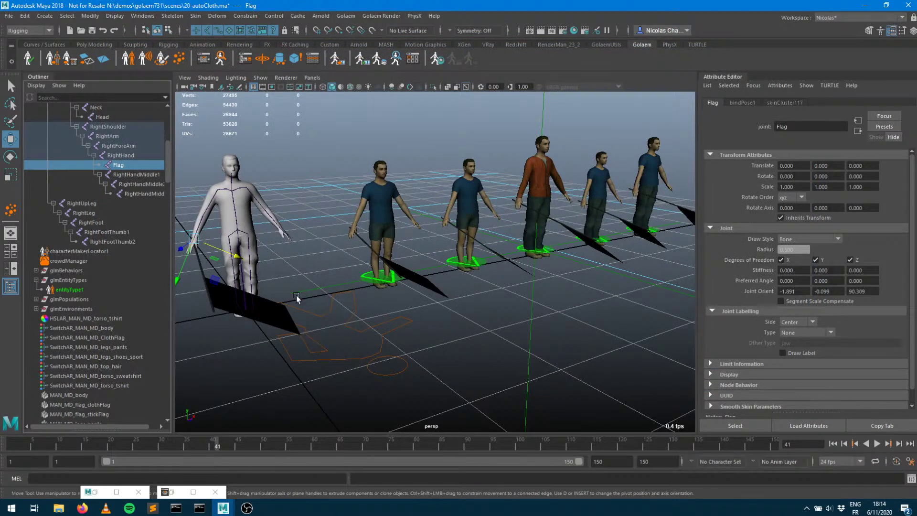
{"action": "left_click", "coordinate": [55, 60]}
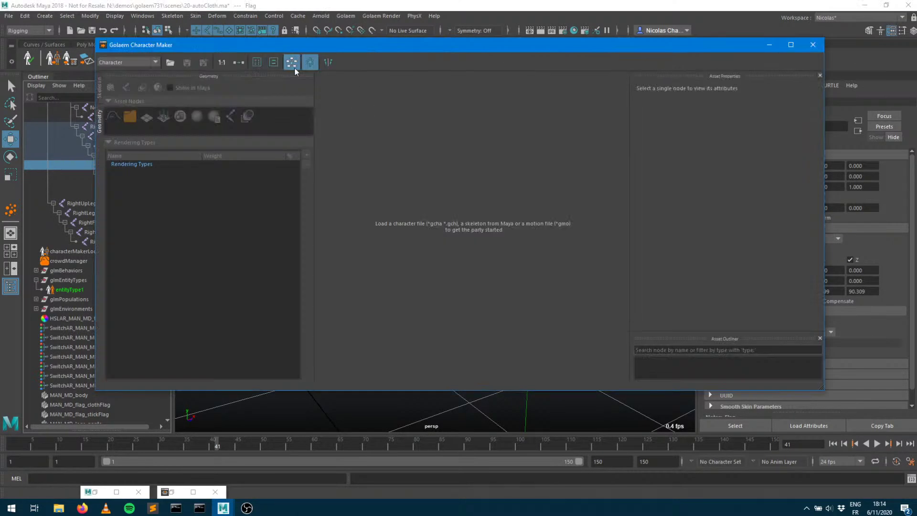
{"action": "left_click", "coordinate": [813, 45]}
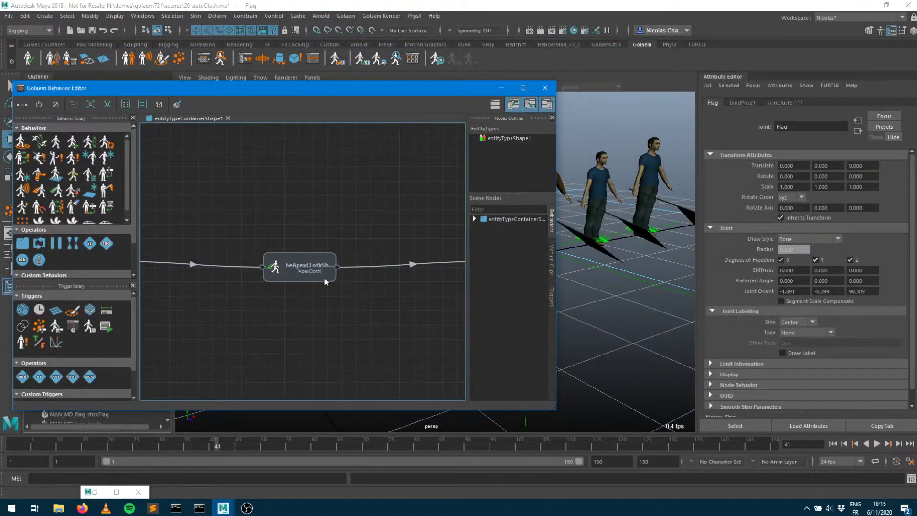
Select the ApexCloth behavior node, minimize the Behavior Editor and replay the simulation from the start to check the flags' cloth motion
{"action": "left_click", "coordinate": [325, 278]}
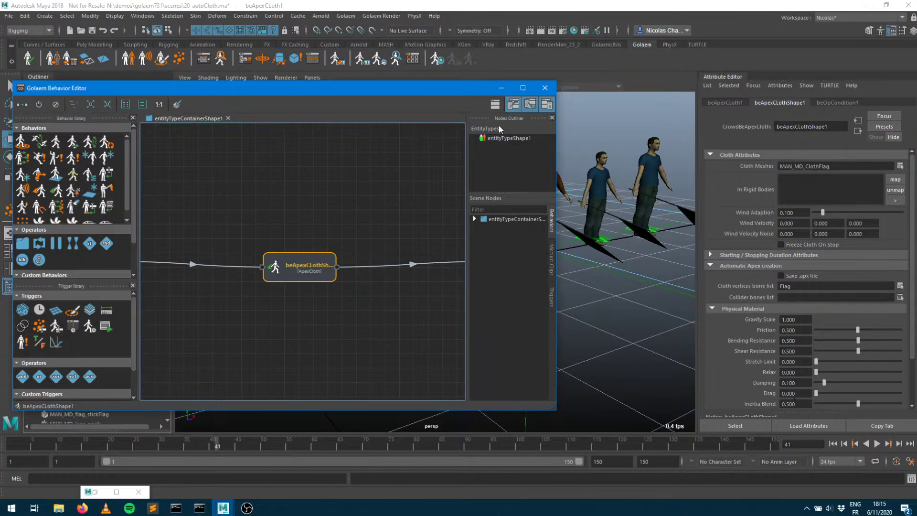
{"action": "left_click", "coordinate": [499, 88]}
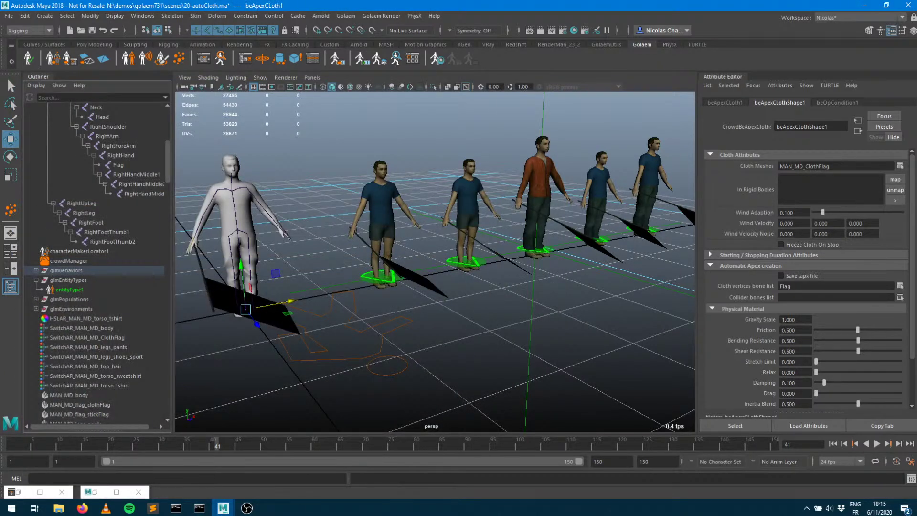
{"action": "left_click", "coordinate": [832, 444]}
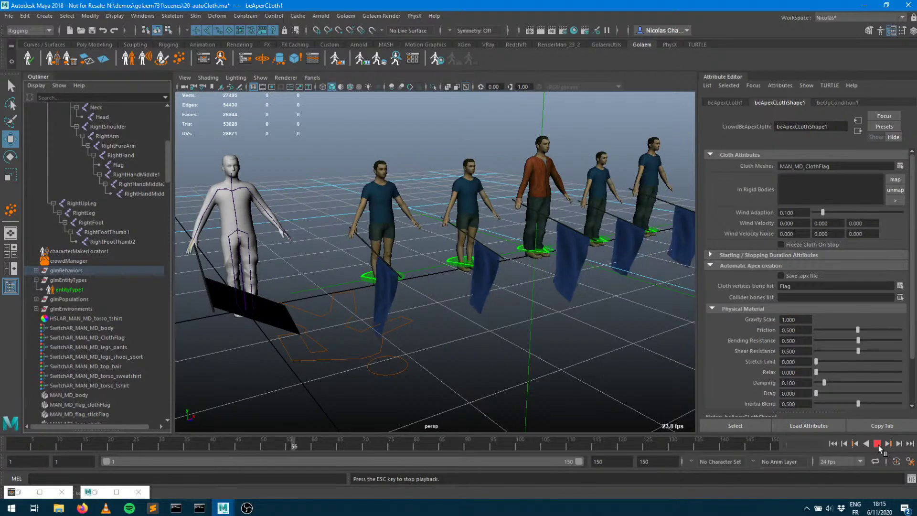
{"action": "left_click", "coordinate": [878, 444]}
{"action": "left_click_drag", "start_coordinate": [552, 290], "coordinate": [447, 300], "text": "alt"}
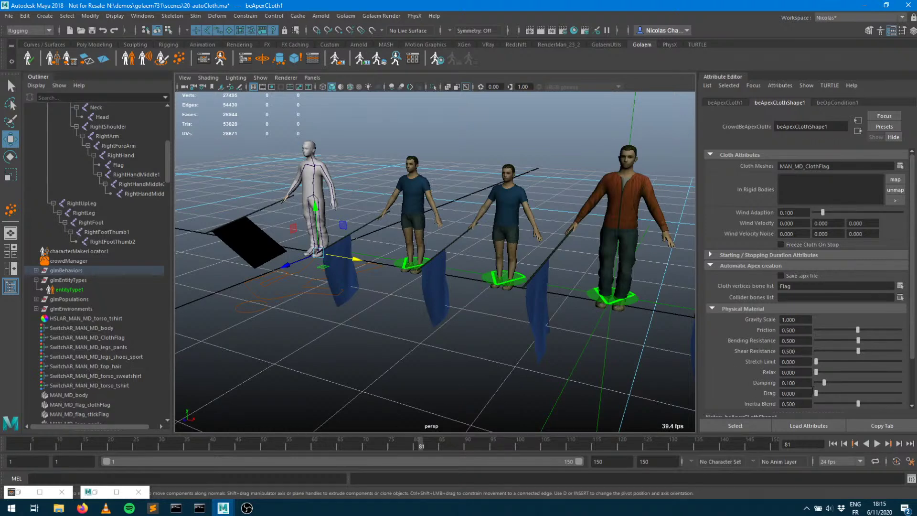
Set the cloth's damping to 1 and rewind the simulation to the first frame
{"action": "double_click", "coordinate": [797, 383]}
{"action": "type", "text": "1"}
{"action": "key", "text": "Return"}
{"action": "left_click", "coordinate": [833, 444]}
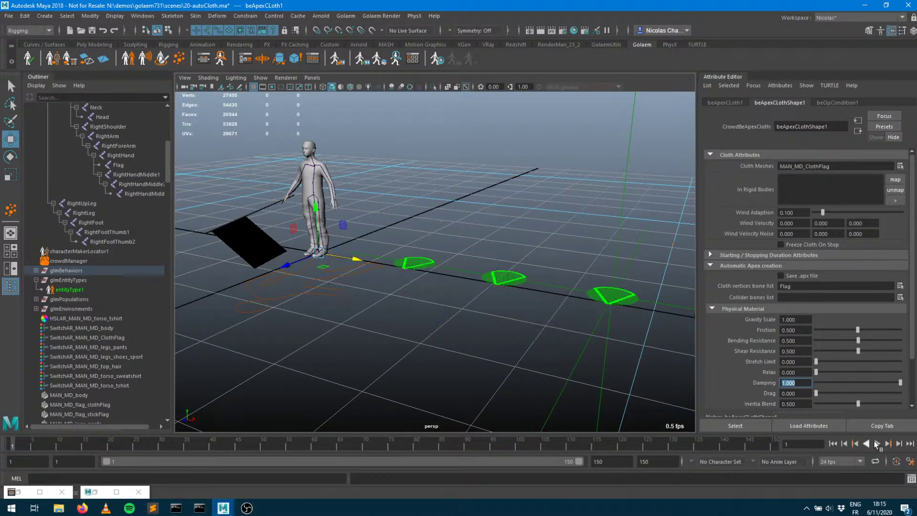
Play the simulation to check the flags' stiffness and set the cloth's damping to 0.02
{"action": "left_click", "coordinate": [881, 443]}
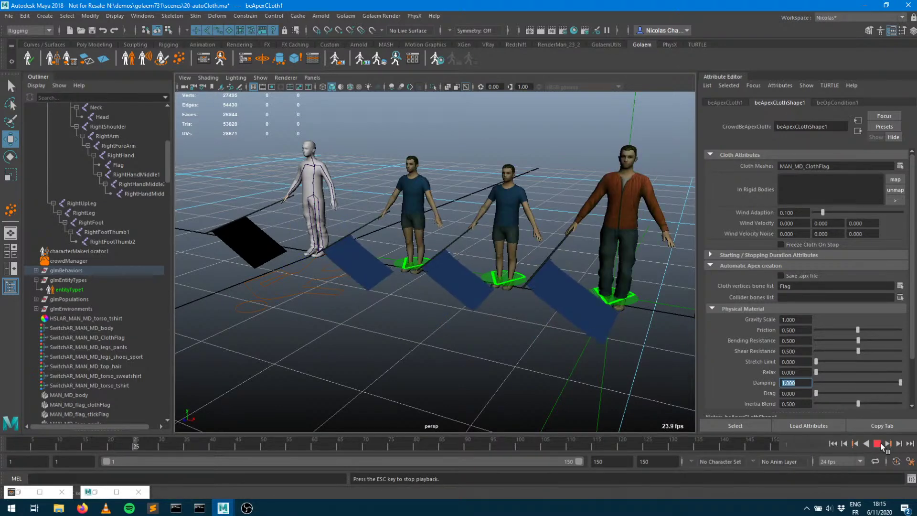
{"action": "left_click", "coordinate": [881, 443]}
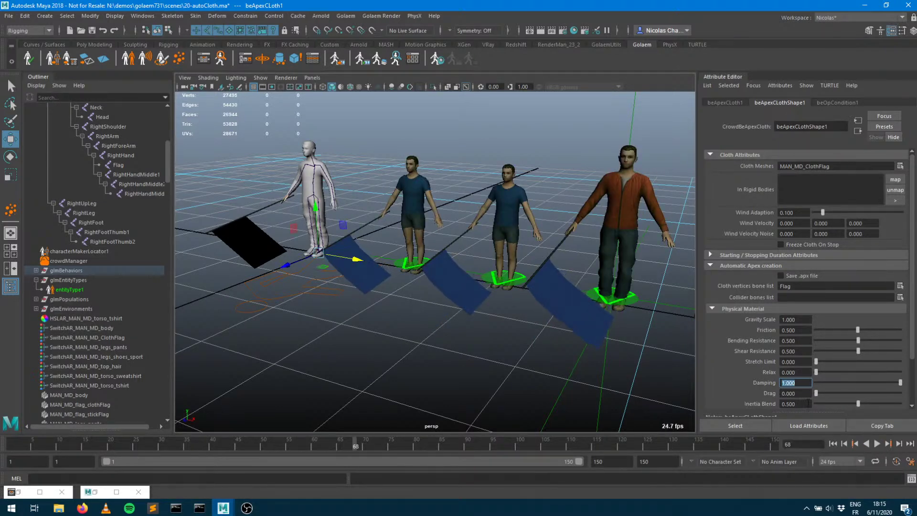
{"action": "type", "text": "0"}
{"action": "key", "text": "Return"}
{"action": "type", "text": "0.1"}
{"action": "type", "text": "02"}
{"action": "key", "text": "Return"}
Replay the simulation from the first frame to check how the flags move with the reduced damping
{"action": "left_click", "coordinate": [833, 444]}
{"action": "left_click", "coordinate": [877, 444]}
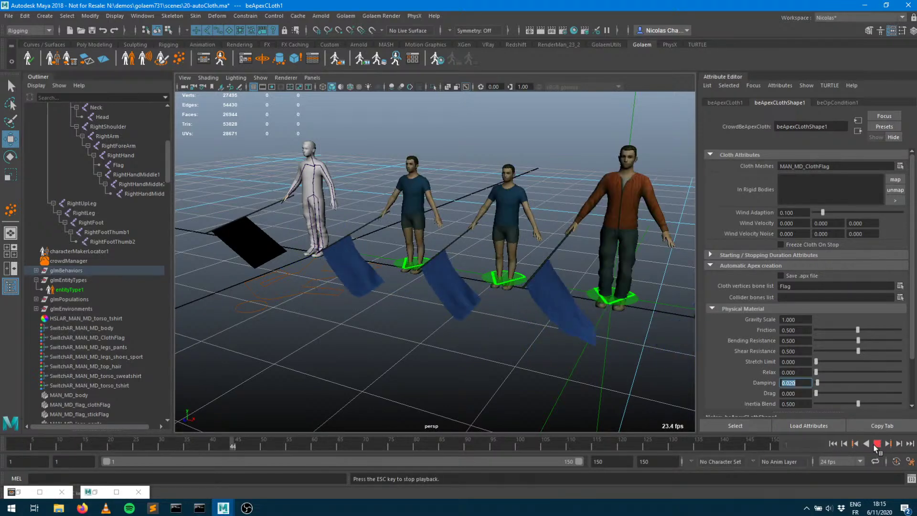
{"action": "left_click", "coordinate": [875, 443]}
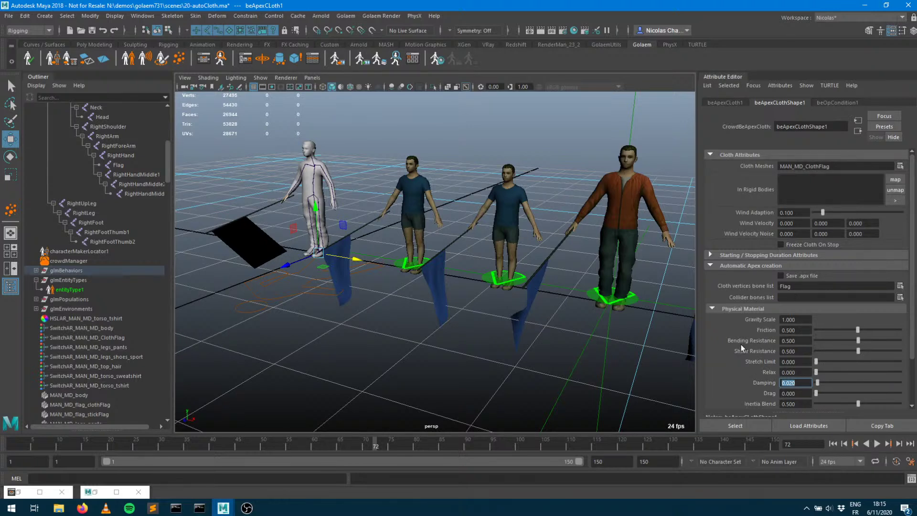
Show the cloth's Fiber Limits settings and view the character bones available as colliders, closing the list without choosing any
{"action": "scroll", "coordinate": [773, 358], "scroll_direction": "down", "scroll_amount": 3}
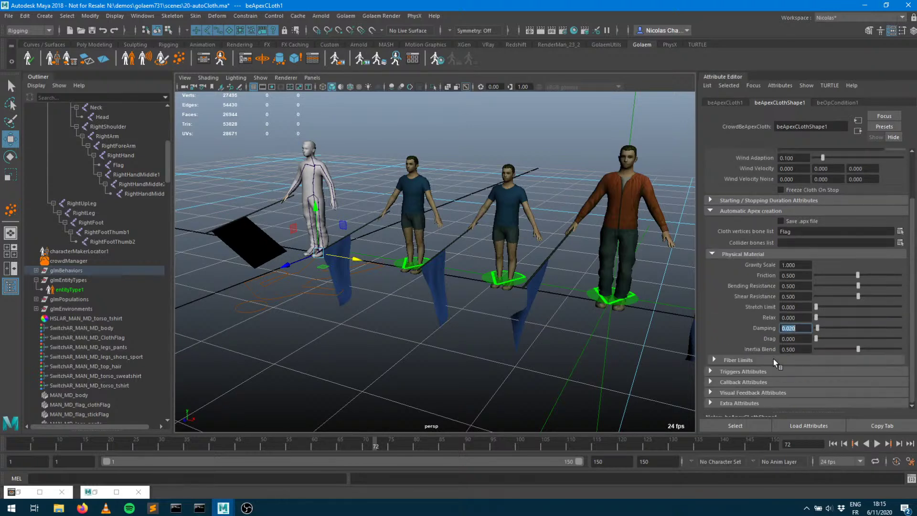
{"action": "left_click", "coordinate": [739, 359]}
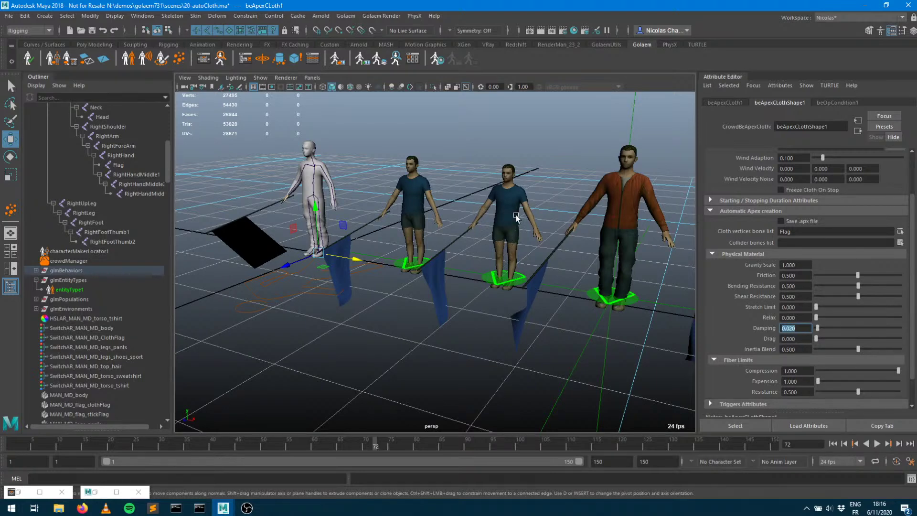
{"action": "left_click", "coordinate": [900, 243]}
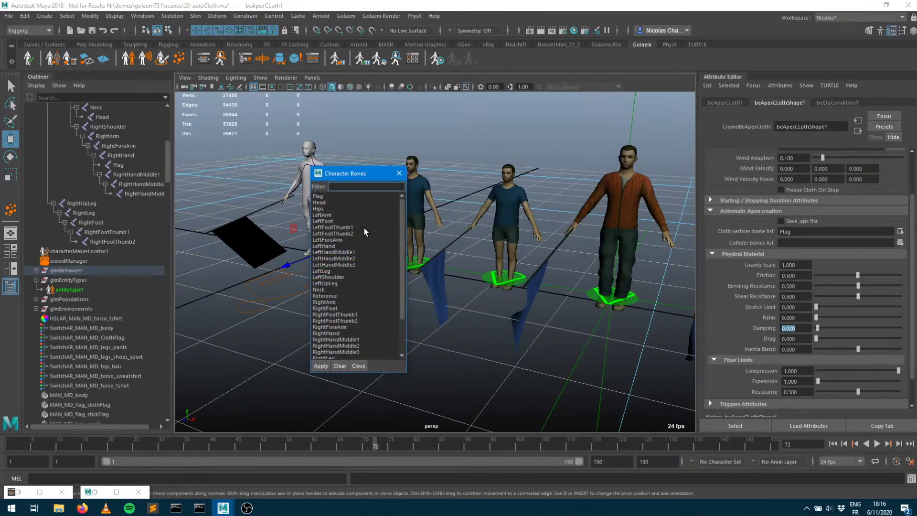
{"action": "left_click", "coordinate": [399, 173]}
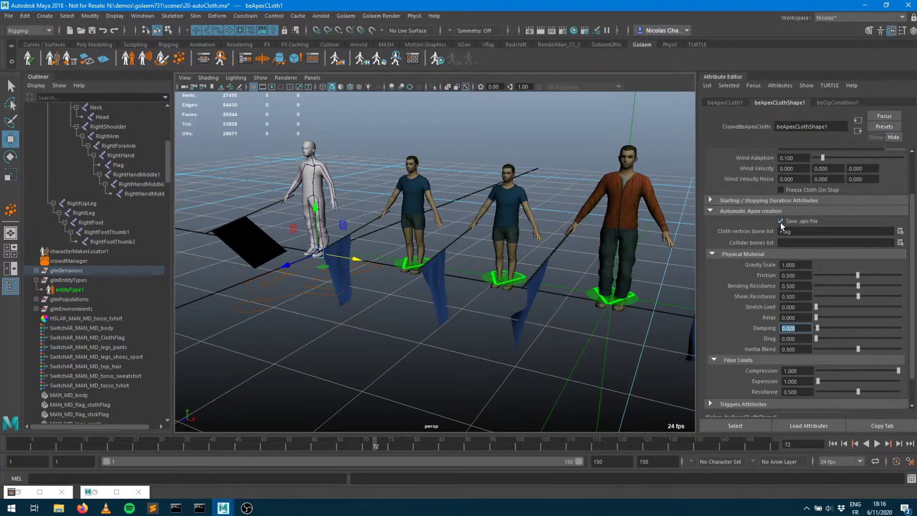
Enable saving of the .apx file and run the simulation frame by frame from frame 1 to frame 9
{"action": "left_click", "coordinate": [834, 444]}
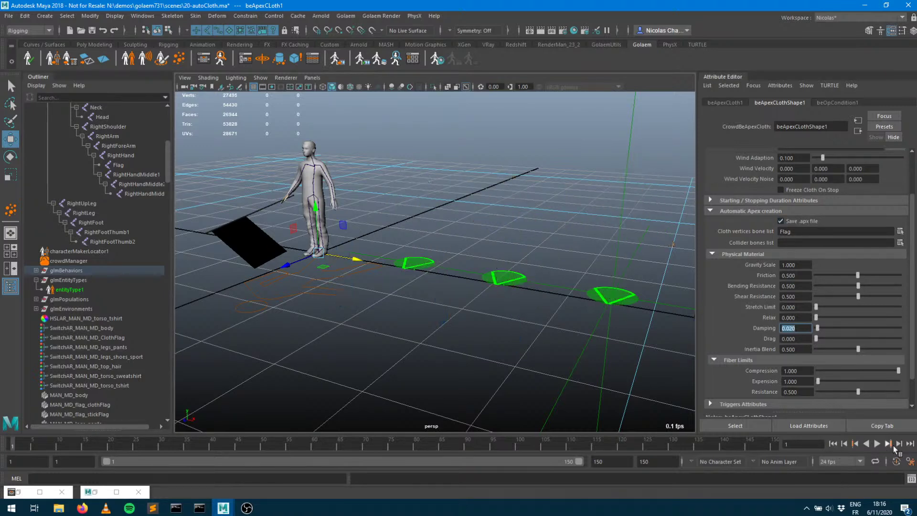
{"action": "left_click", "coordinate": [900, 444]}
{"action": "left_click", "coordinate": [899, 445]}
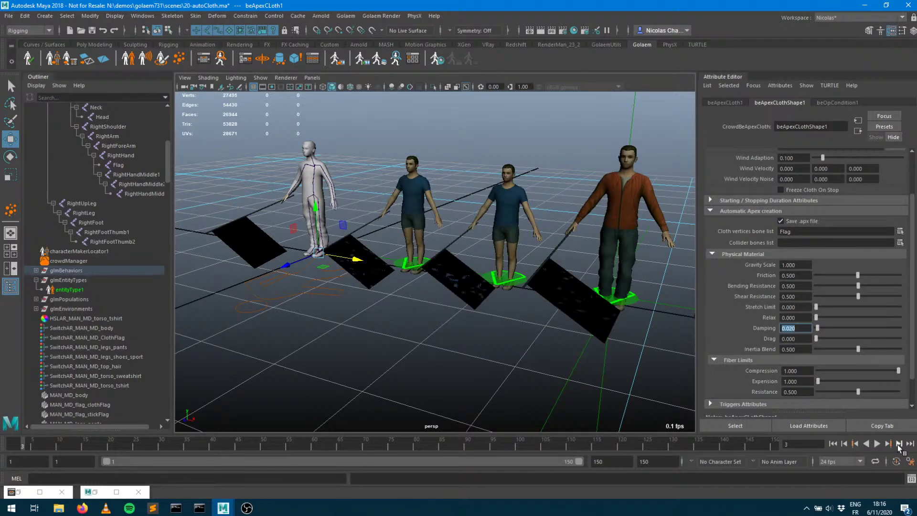
{"action": "left_click", "coordinate": [899, 445]}
{"action": "left_click", "coordinate": [899, 445]}
{"action": "left_click", "coordinate": [899, 445]}
{"action": "left_click", "coordinate": [899, 445]}
{"action": "left_click", "coordinate": [899, 446]}
{"action": "left_click", "coordinate": [900, 445]}
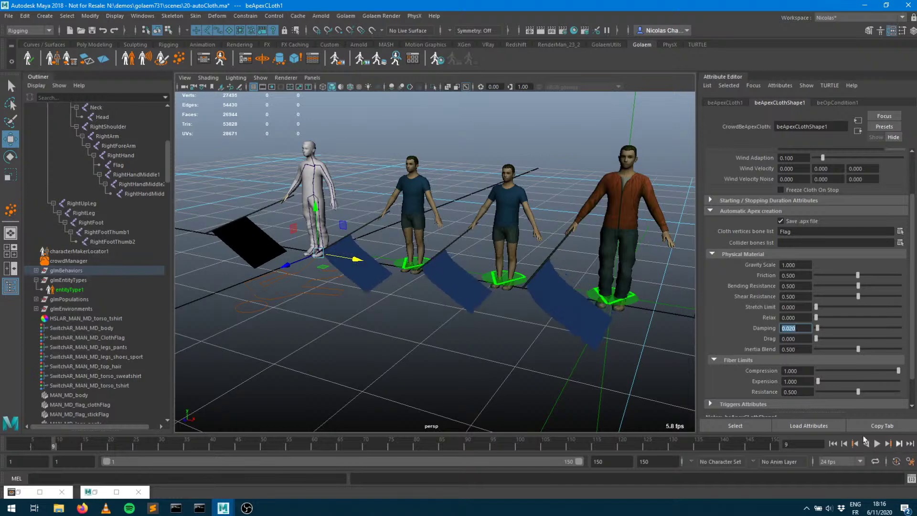
Rewind to the first frame and open entityType1's CasualMan_autoCloth.gcha character file in the Golaem Character Maker
{"action": "left_click", "coordinate": [69, 290]}
{"action": "left_click", "coordinate": [834, 445]}
{"action": "scroll", "coordinate": [824, 297], "scroll_direction": "up", "scroll_amount": 3}
{"action": "left_click_drag", "start_coordinate": [701, 195], "coordinate": [636, 194]}
{"action": "left_click", "coordinate": [901, 177]}
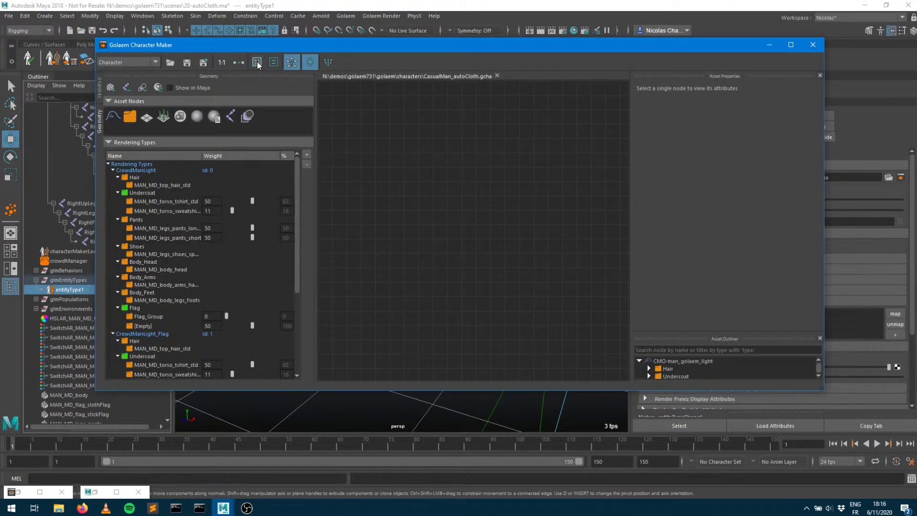
Expand the character's Flag_Group to inspect the MAN_MD_ClothFlag mesh asset, browse for its cloth asset file without choosing one, and minimize the Character Maker
{"action": "left_click", "coordinate": [257, 62]}
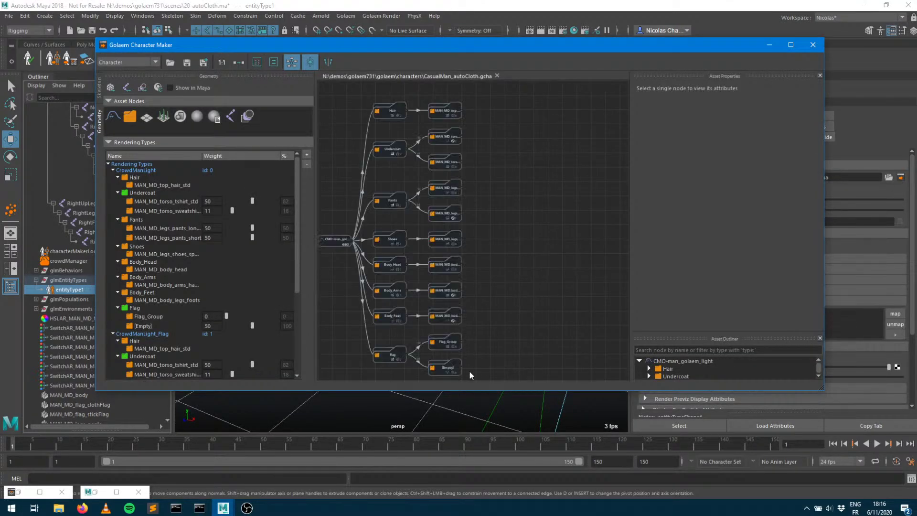
{"action": "double_click", "coordinate": [455, 336]}
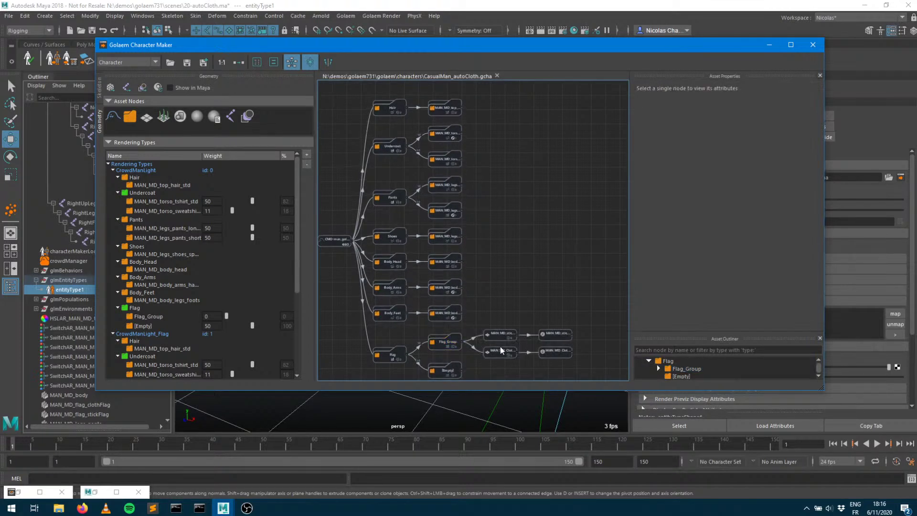
{"action": "left_click", "coordinate": [497, 354]}
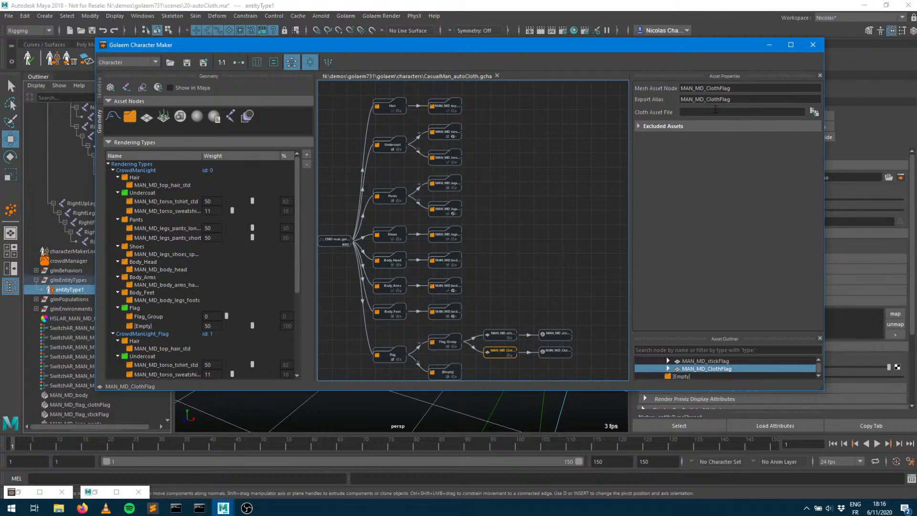
{"action": "left_click", "coordinate": [814, 113]}
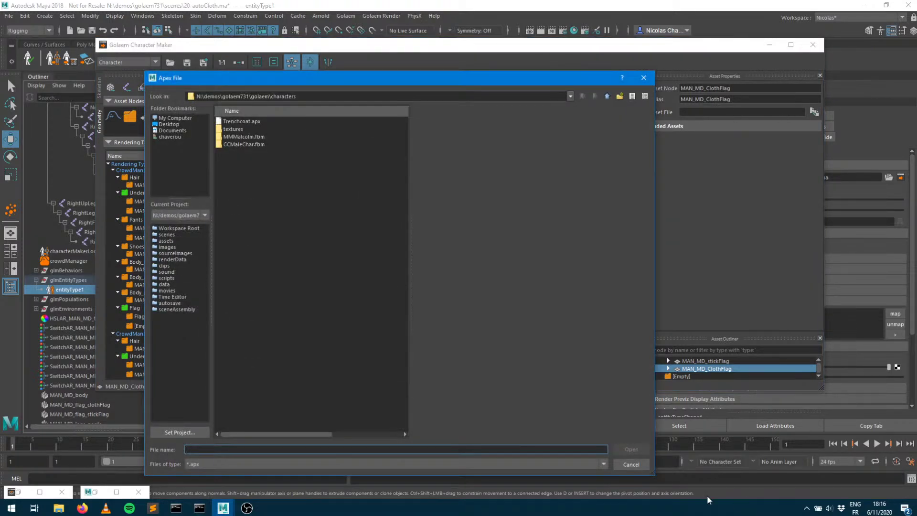
{"action": "left_click", "coordinate": [631, 464]}
{"action": "left_click", "coordinate": [770, 44]}
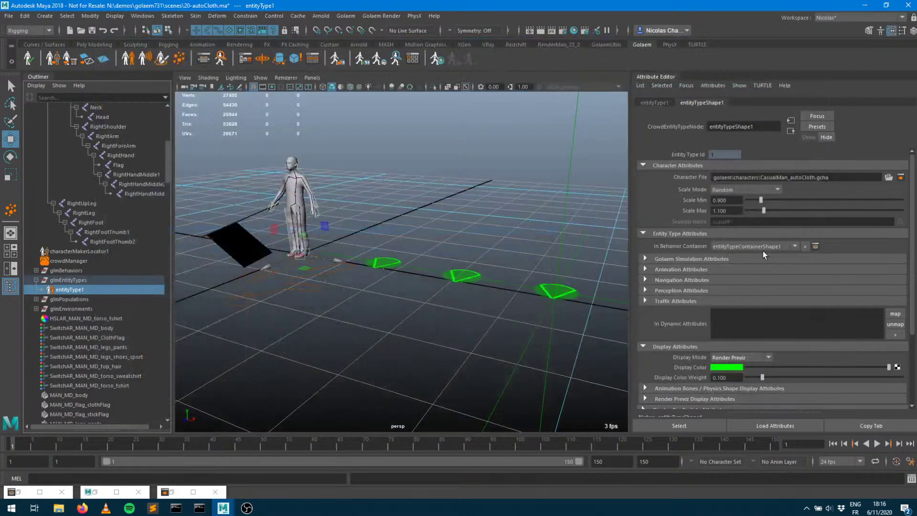
Advance the simulation from the first frame to frame 9 and examine the script editor's output log
{"action": "left_click_drag", "start_coordinate": [836, 177], "coordinate": [617, 177]}
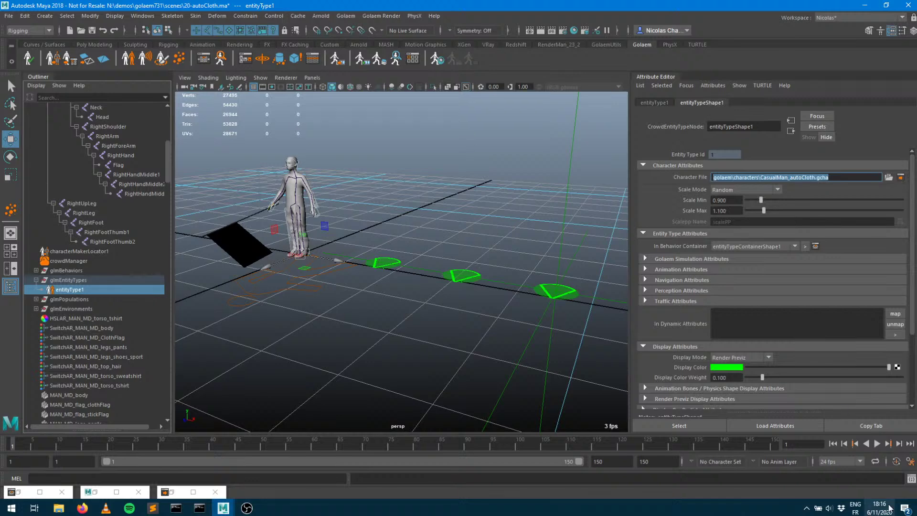
{"action": "left_click", "coordinate": [912, 479]}
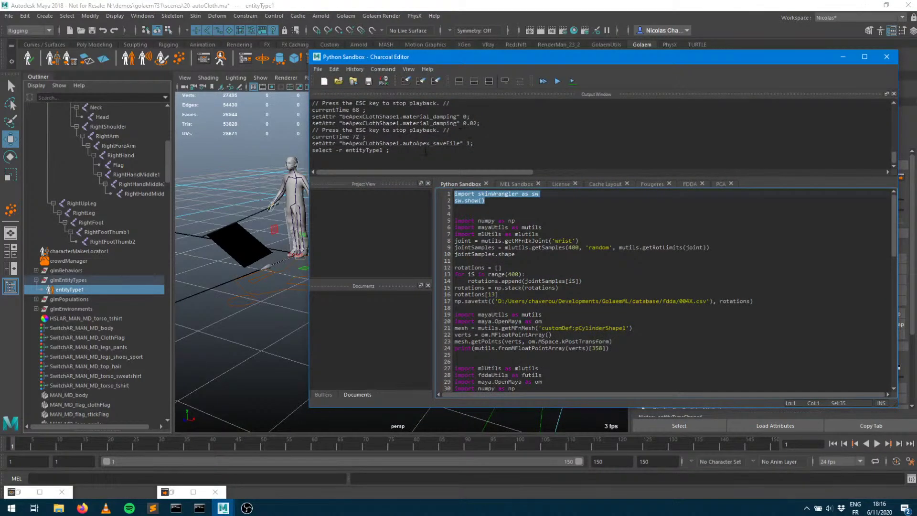
{"action": "left_click", "coordinate": [840, 56]}
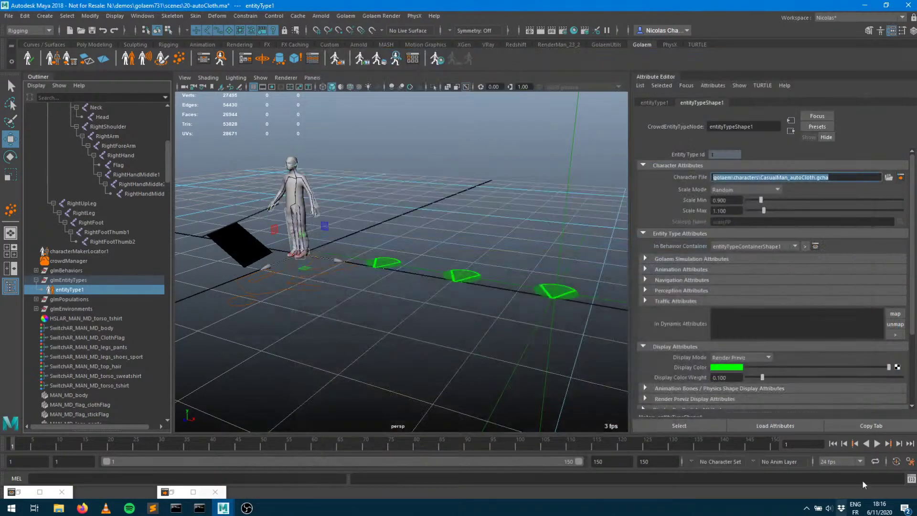
{"action": "left_click", "coordinate": [900, 445]}
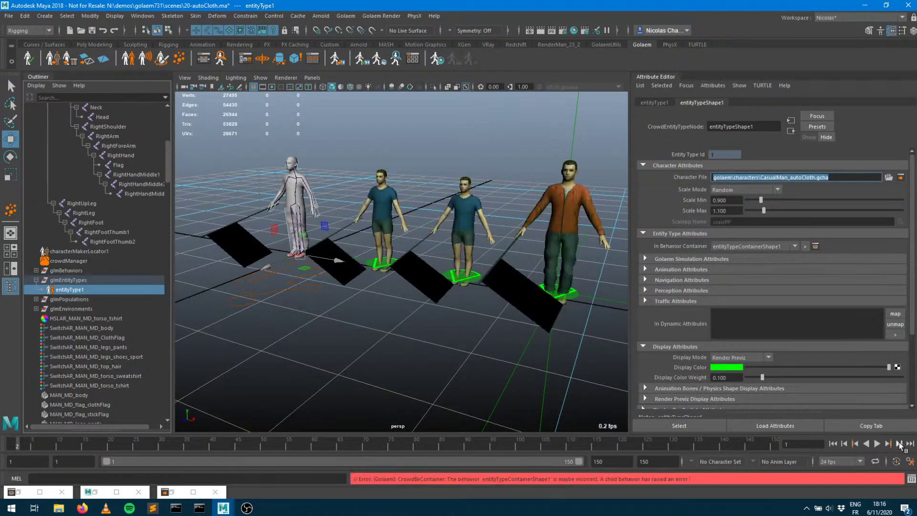
{"action": "left_click", "coordinate": [912, 479]}
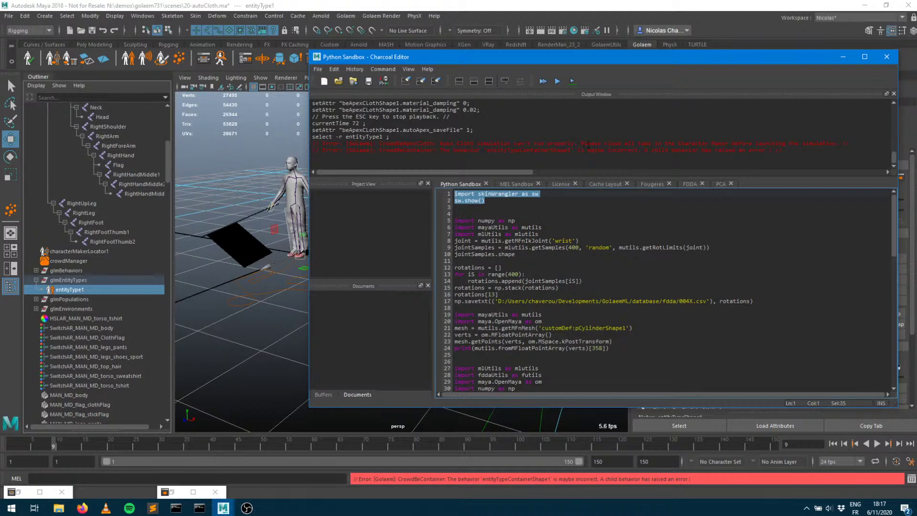
Close the CasualMan_autoCloth.gcha file and the Character Maker, and rerun the simulation from frame 1 to frame 8 with the script editor minimized
{"action": "left_click", "coordinate": [54, 59]}
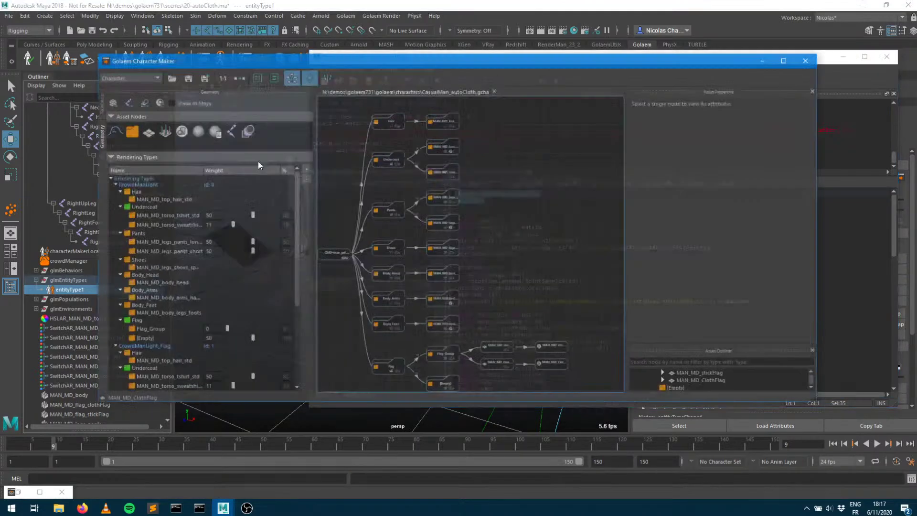
{"action": "left_click", "coordinate": [496, 76]}
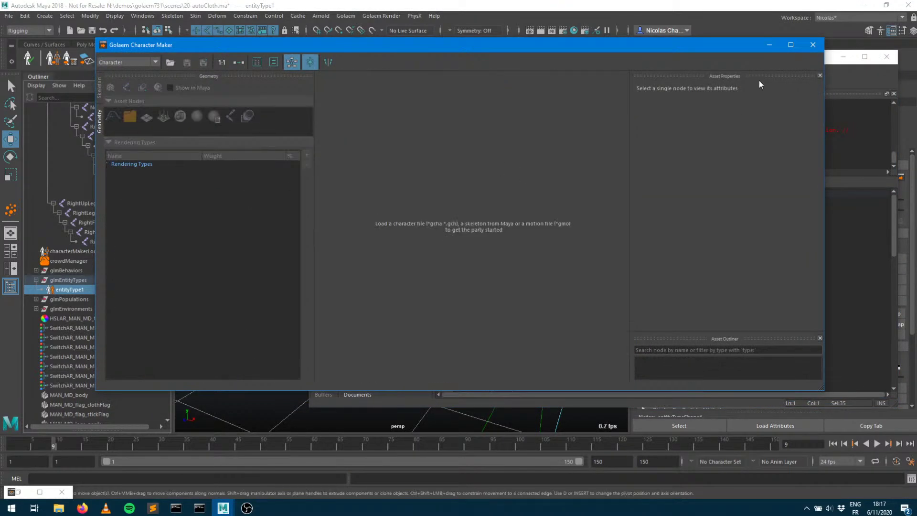
{"action": "left_click", "coordinate": [814, 44]}
{"action": "left_click", "coordinate": [833, 443]}
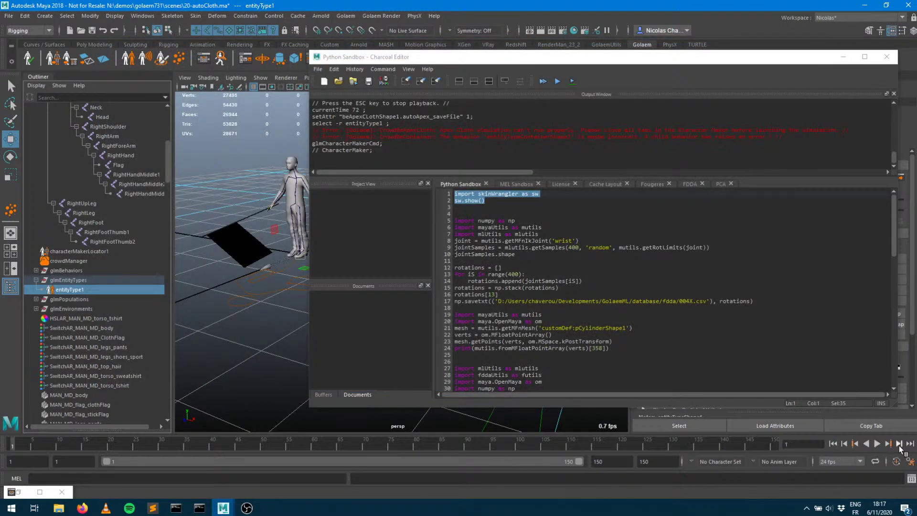
{"action": "left_click", "coordinate": [849, 58]}
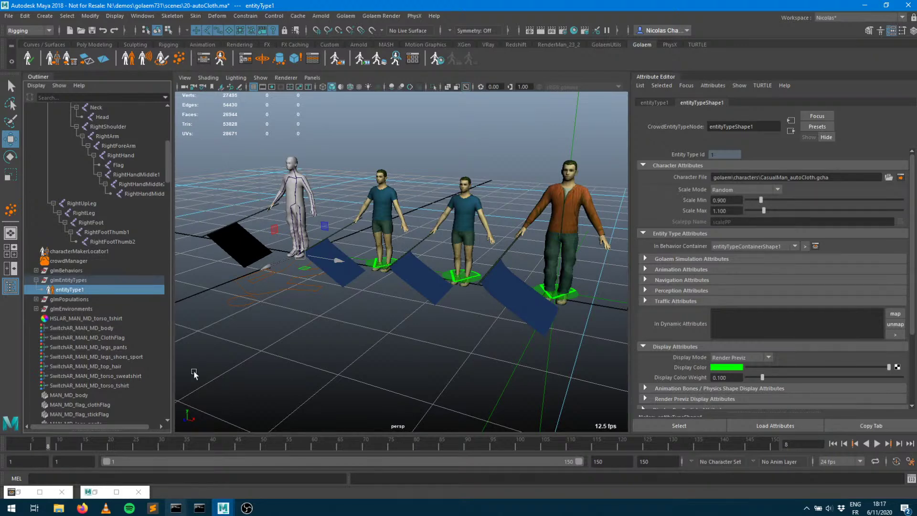
Select the ApexCloth node in the Behavior Editor to show its cloth attributes and minimize the editor
{"action": "left_click", "coordinate": [205, 60]}
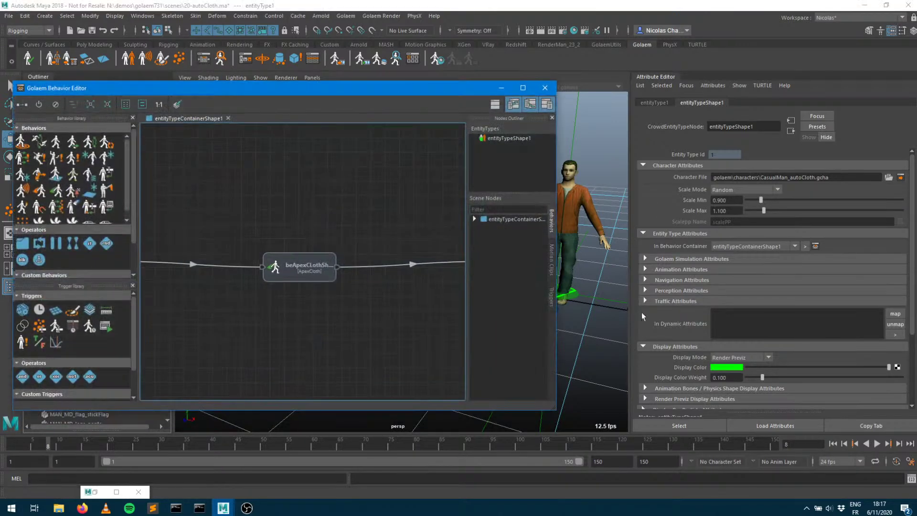
{"action": "left_click", "coordinate": [279, 258]}
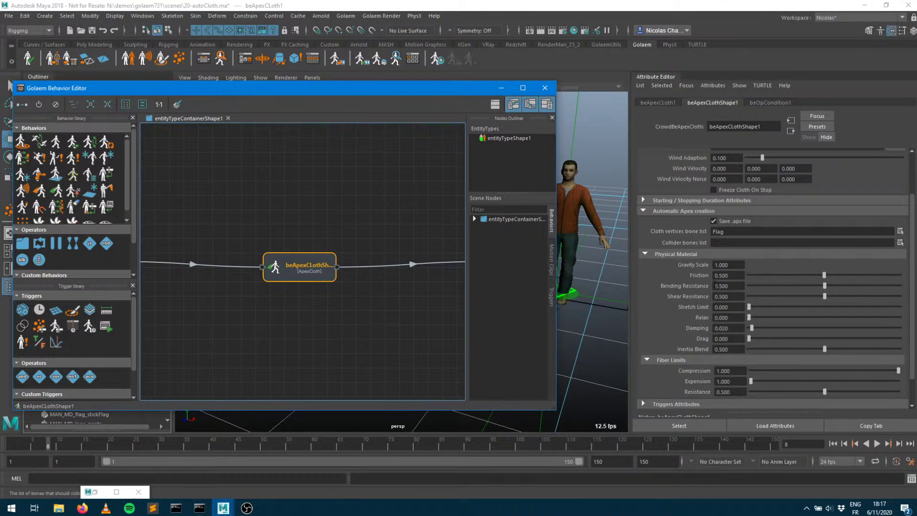
{"action": "left_click", "coordinate": [500, 90]}
Play the simulation to frame 30 and view the flags from the front alongside the cloth attributes
{"action": "left_click", "coordinate": [878, 443]}
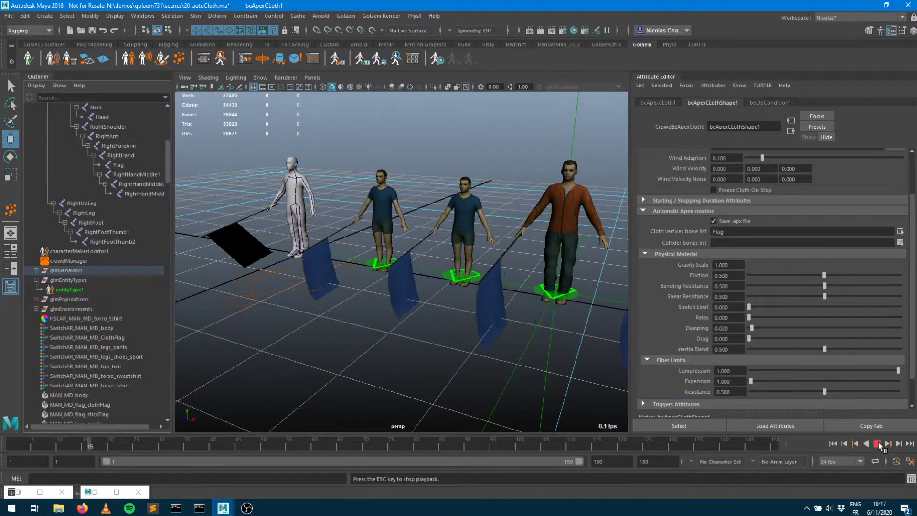
{"action": "left_click", "coordinate": [878, 444]}
{"action": "left_click_drag", "start_coordinate": [428, 348], "coordinate": [481, 352], "text": "alt"}
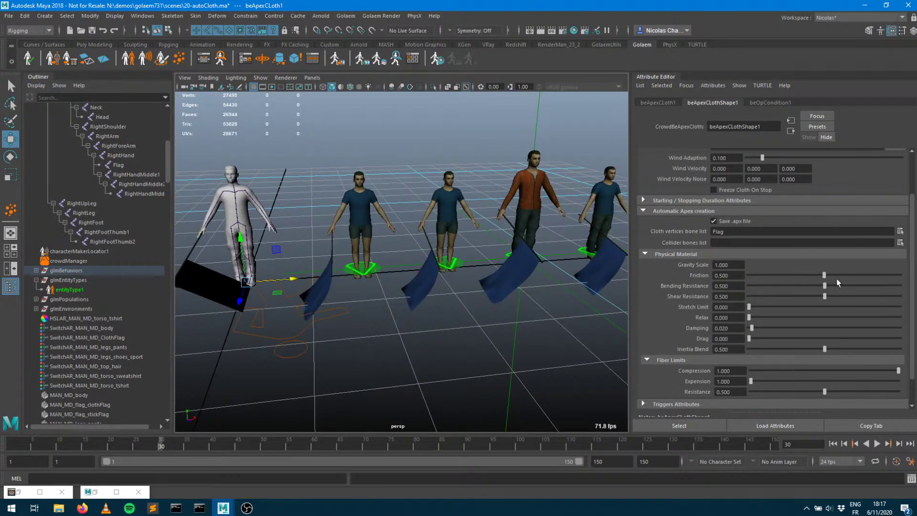
{"action": "scroll", "coordinate": [850, 269], "scroll_direction": "up", "scroll_amount": 3}
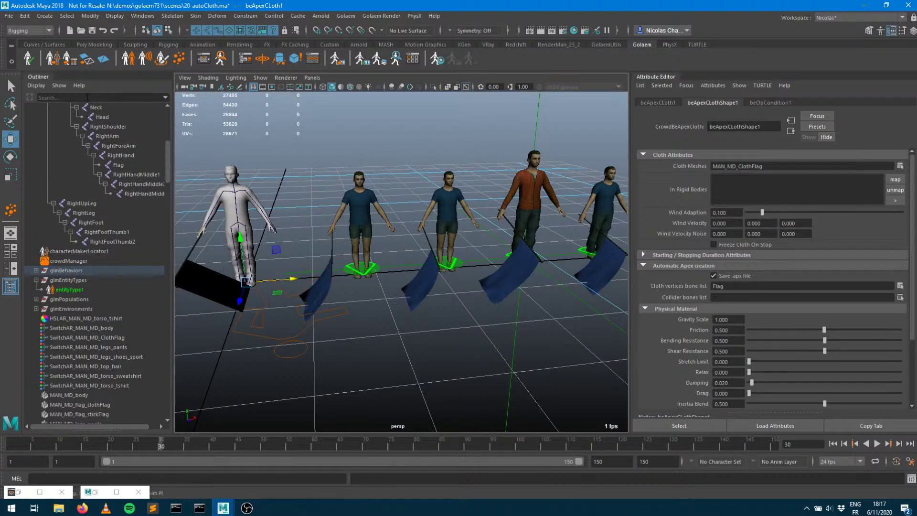
Create a polygon cube and set its width to about 31.4, its depth to about 23.4 and its height to 1
{"action": "left_click", "coordinate": [94, 44]}
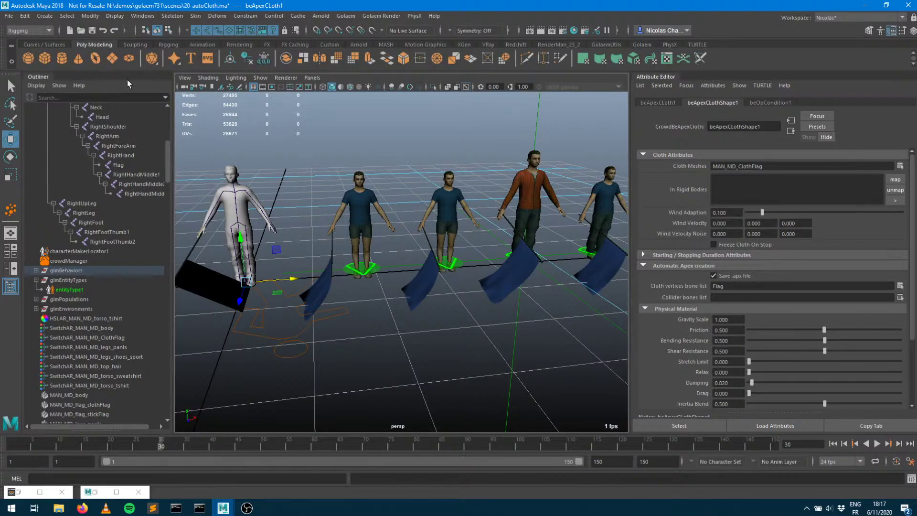
{"action": "left_click", "coordinate": [46, 59]}
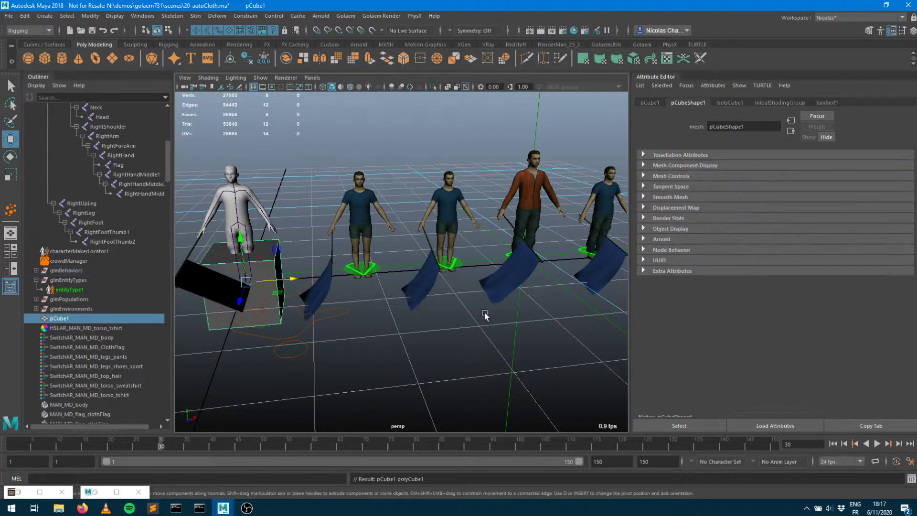
{"action": "left_click", "coordinate": [725, 103]}
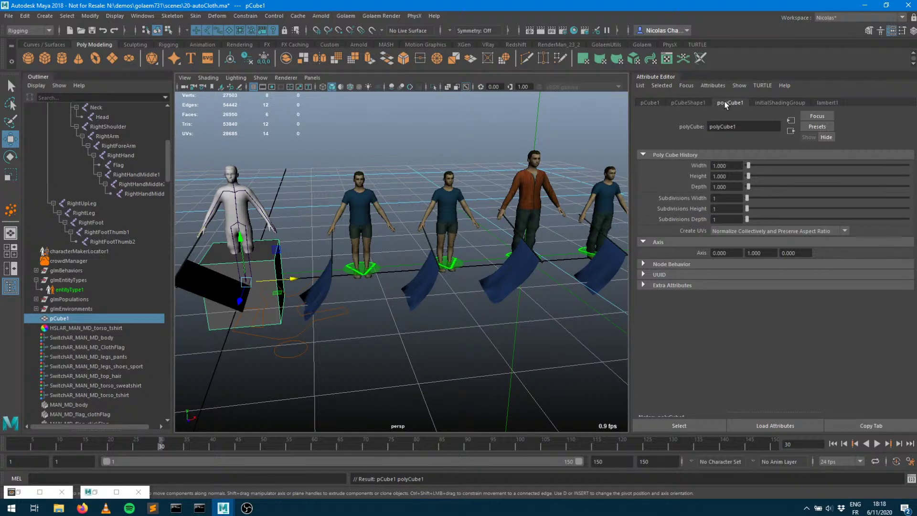
{"action": "mouse_move", "coordinate": [752, 177]}
{"action": "left_mouse_down"}
{"action": "mouse_move", "coordinate": [771, 179]}
{"action": "mouse_move", "coordinate": [749, 179]}
{"action": "left_mouse_up"}
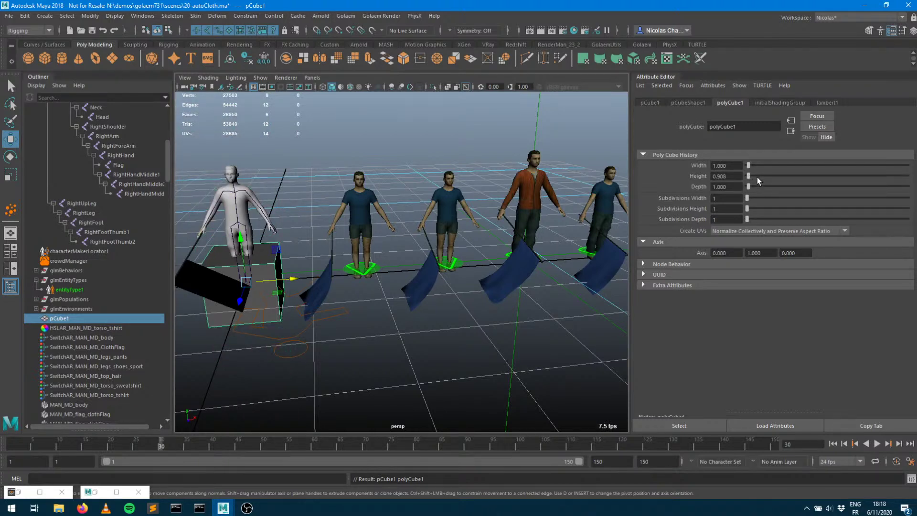
{"action": "left_click_drag", "start_coordinate": [749, 187], "coordinate": [797, 168]}
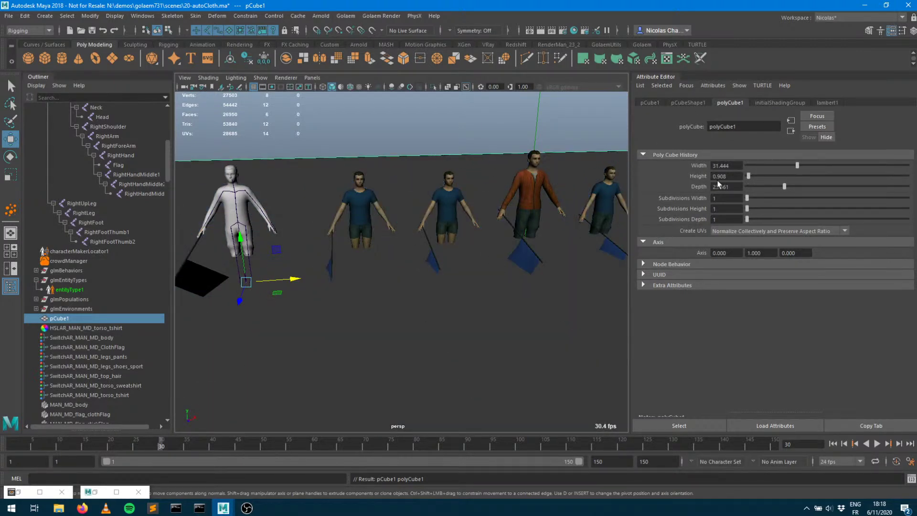
{"action": "left_click", "coordinate": [738, 178]}
{"action": "type", "text": "1"}
{"action": "key", "text": "Return"}
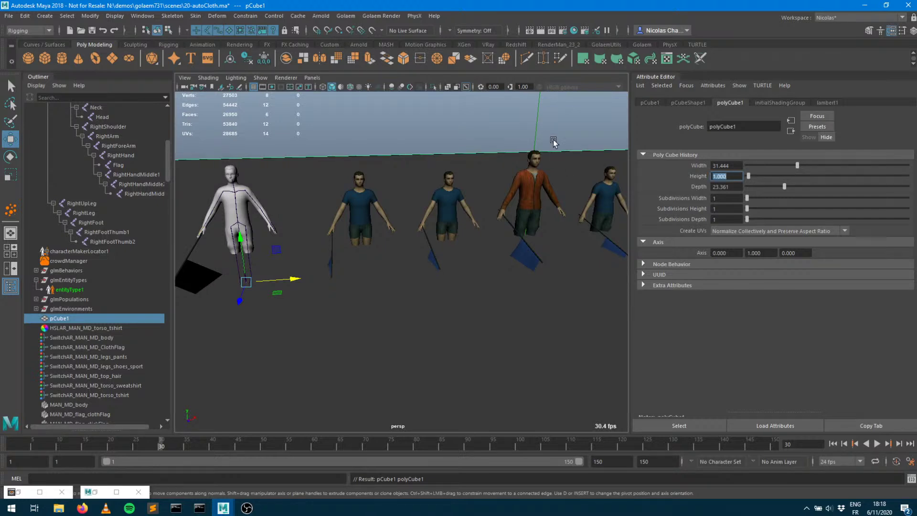
Set the cube's Y translation to -0.5 so that its upper face lies at ground level
{"action": "left_click", "coordinate": [650, 102]}
{"action": "key", "text": "Tab"}
{"action": "type", "text": "-0.5"}
{"action": "key", "text": "Return"}
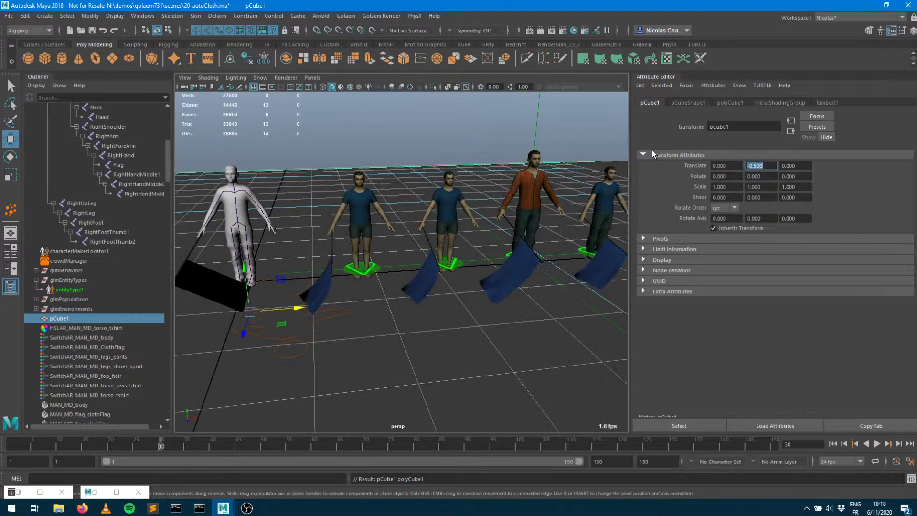
Create a crowd rigid body from the flat ground cube and view it beneath the characters
{"action": "left_click", "coordinate": [643, 44]}
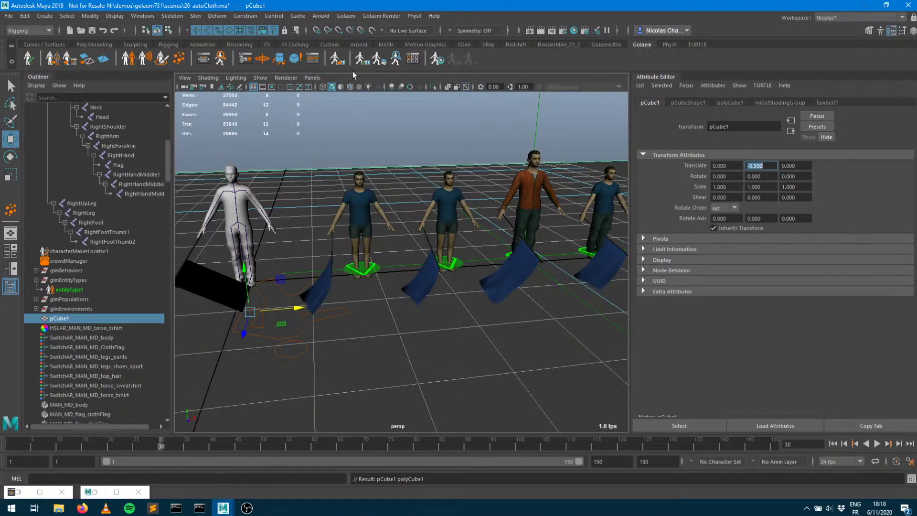
{"action": "left_click", "coordinate": [295, 59]}
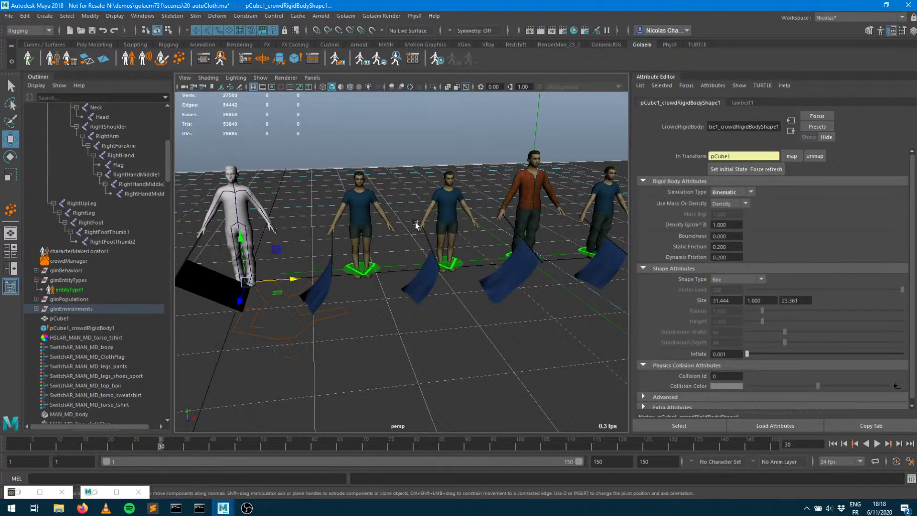
{"action": "right_click_drag", "start_coordinate": [516, 235], "coordinate": [340, 282], "text": "alt"}
{"action": "left_click_drag", "start_coordinate": [341, 281], "coordinate": [385, 246], "text": "alt"}
{"action": "right_click_drag", "start_coordinate": [385, 258], "coordinate": [595, 308], "text": "alt"}
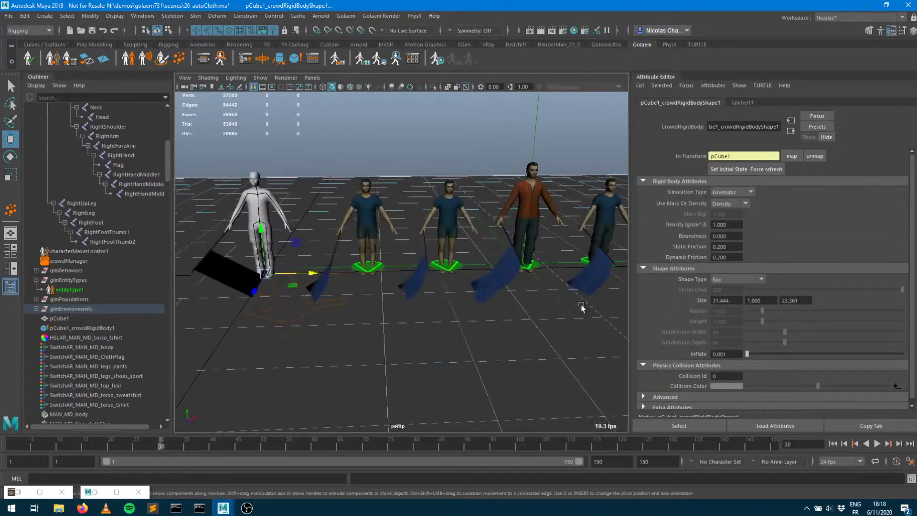
Map pCube1_crowdRigidBody1 as an input rigid body of the beApexClothShape1 behavior
{"action": "left_click", "coordinate": [76, 329]}
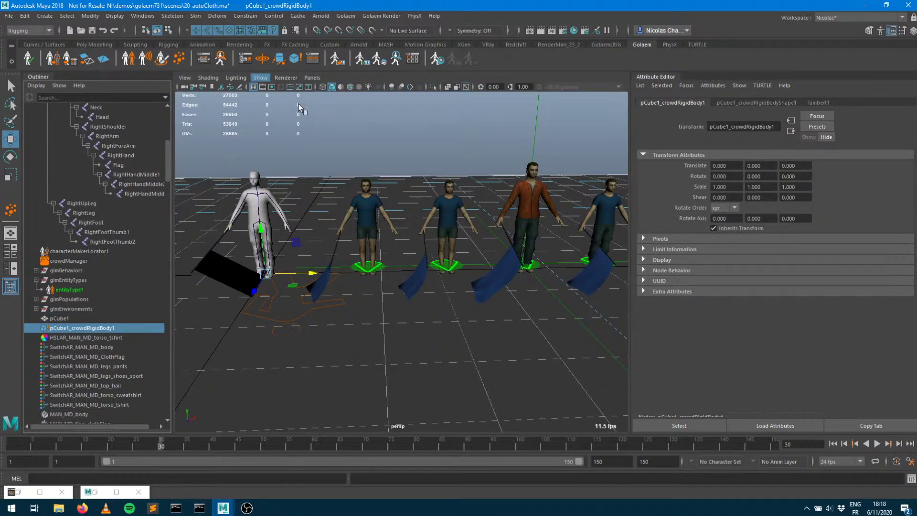
{"action": "left_click", "coordinate": [204, 59]}
{"action": "left_click", "coordinate": [297, 276]}
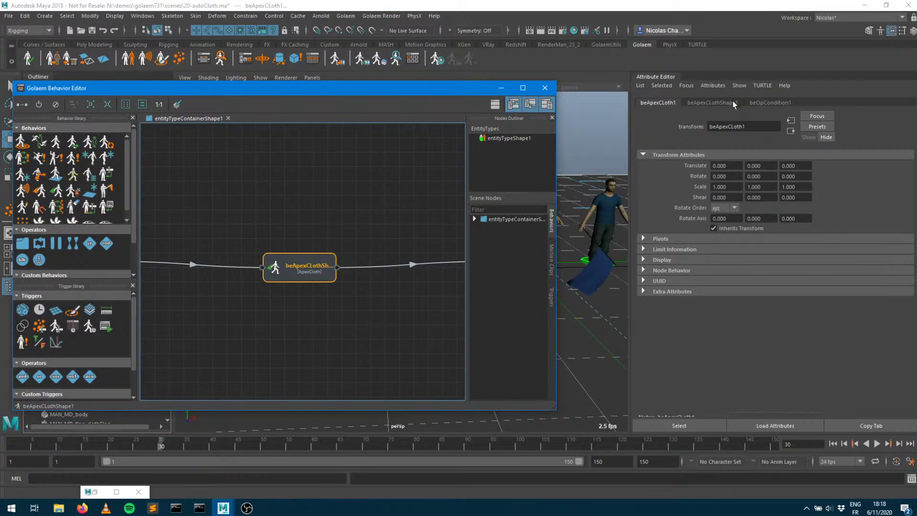
{"action": "left_click", "coordinate": [890, 180]}
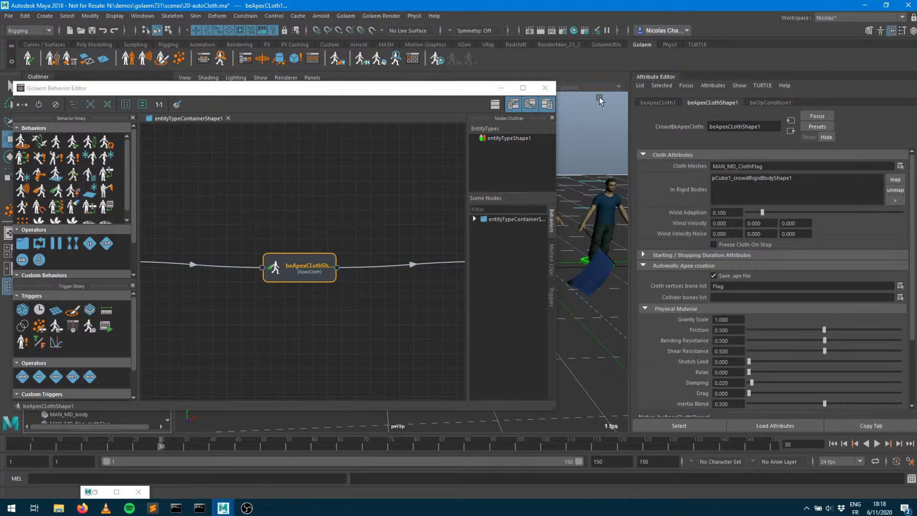
Minimize the Behavior Editor, replay the simulation from frame 1 to frame 139 and examine how the flags meet the ground
{"action": "left_click", "coordinate": [501, 88]}
{"action": "left_click", "coordinate": [834, 444]}
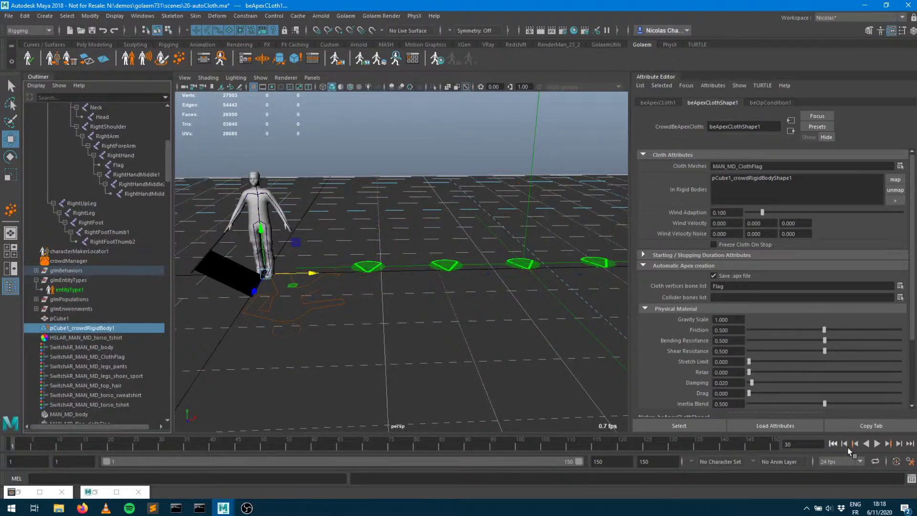
{"action": "left_click", "coordinate": [877, 444]}
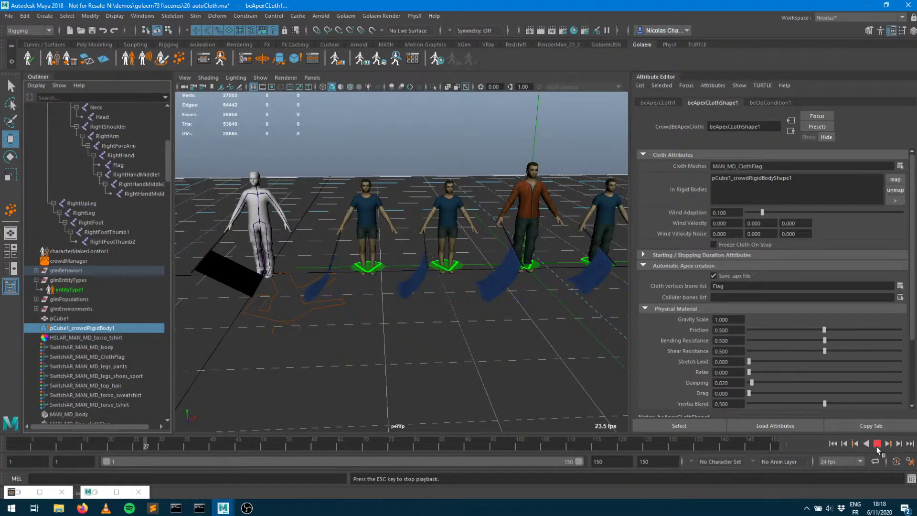
{"action": "left_click_drag", "start_coordinate": [441, 333], "coordinate": [426, 303], "text": "alt"}
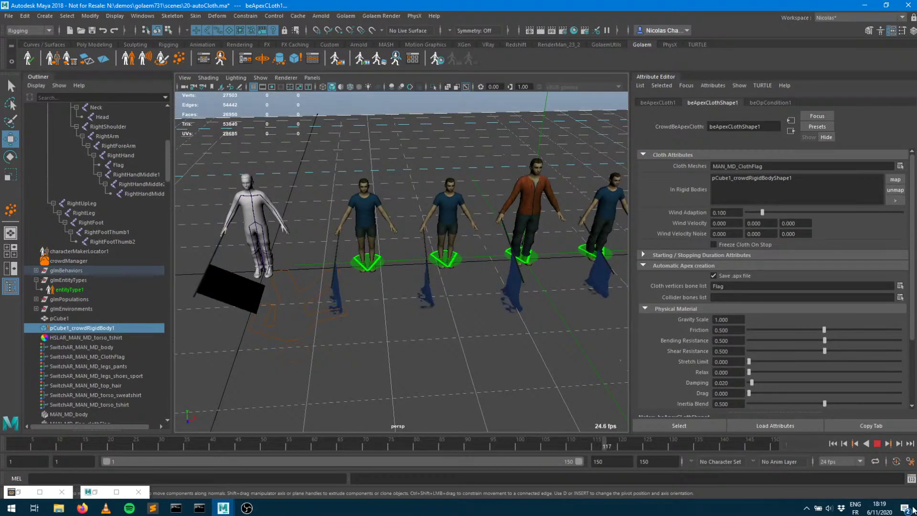
{"action": "left_click", "coordinate": [878, 444]}
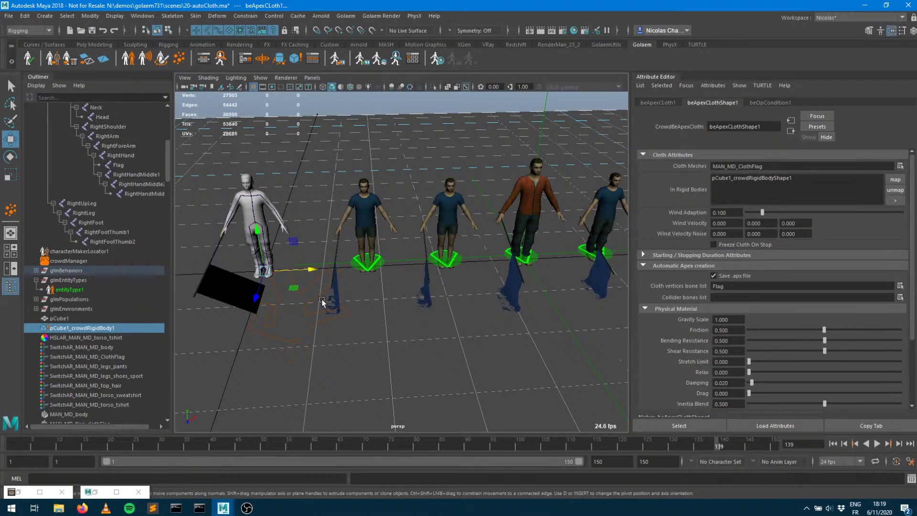
{"action": "left_click_drag", "start_coordinate": [497, 324], "coordinate": [502, 352], "text": "alt"}
{"action": "right_click_drag", "start_coordinate": [502, 351], "coordinate": [571, 330], "text": "alt"}
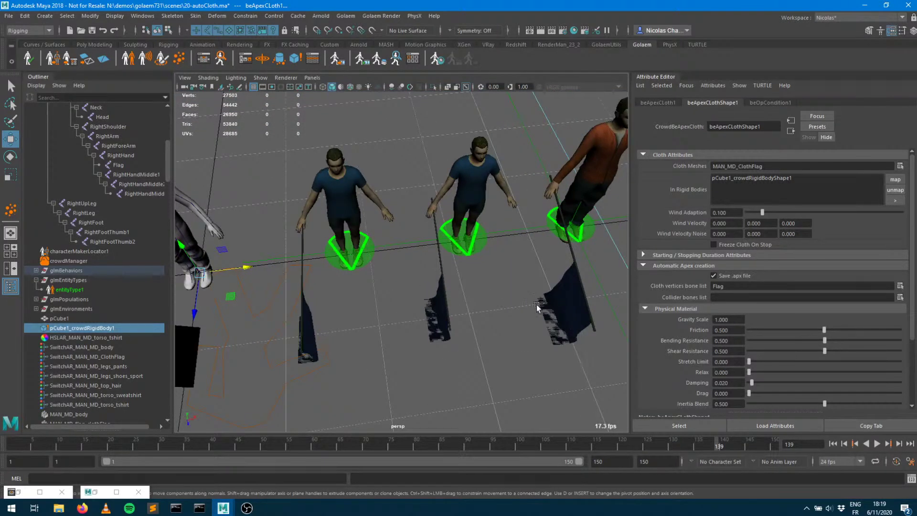
{"action": "left_click_drag", "start_coordinate": [428, 319], "coordinate": [481, 289], "text": "alt"}
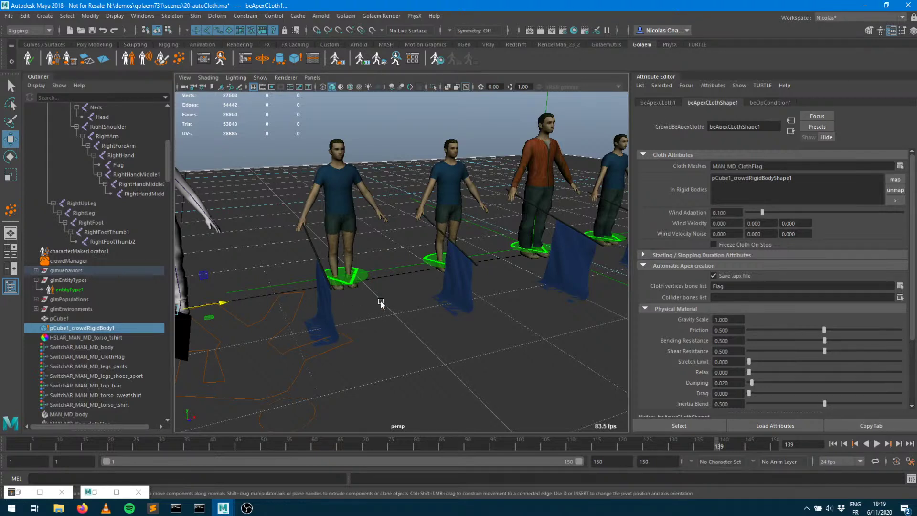
{"action": "middle_click_drag", "start_coordinate": [323, 295], "coordinate": [466, 264], "text": "alt"}
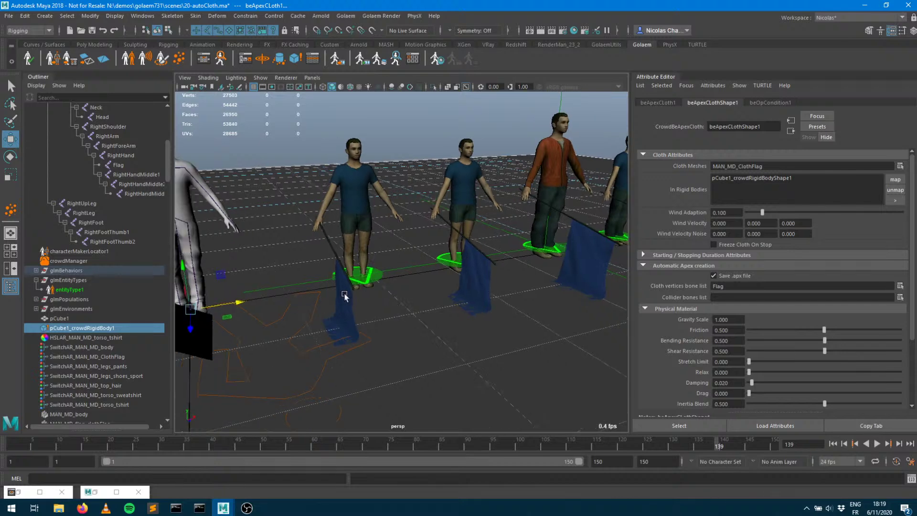
Examine the source flag mesh's vertices up close, return to object mode and view the whole row of characters
{"action": "right_click_drag", "start_coordinate": [466, 265], "coordinate": [495, 306], "text": "alt"}
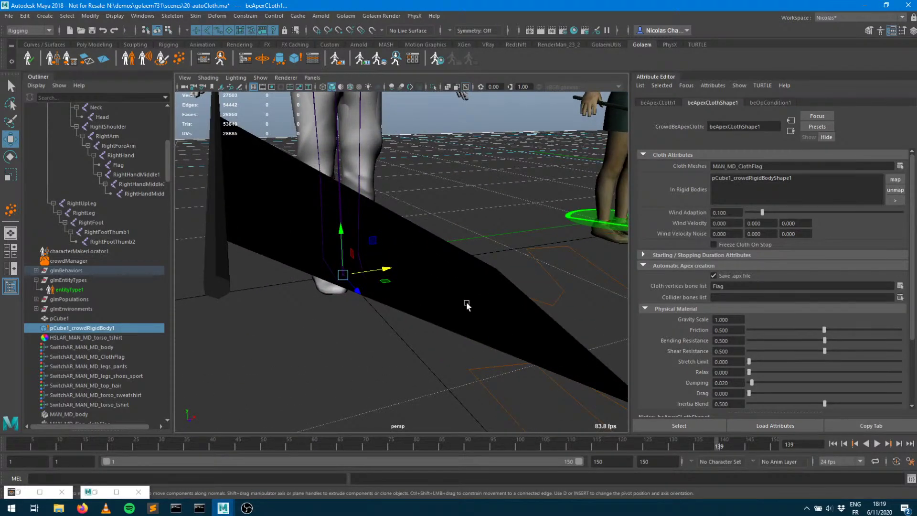
{"action": "left_click", "coordinate": [463, 304]}
{"action": "key", "text": "F9"}
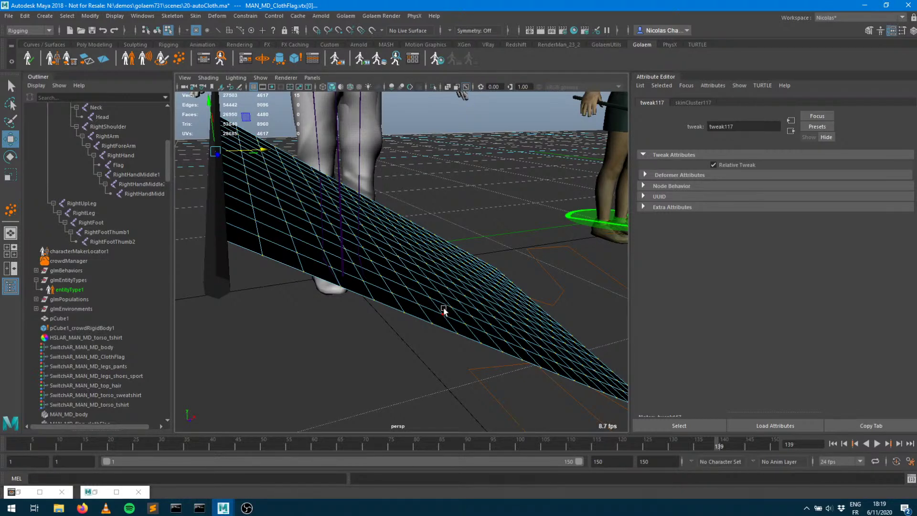
{"action": "key", "text": "F8"}
{"action": "right_click_drag", "start_coordinate": [481, 231], "coordinate": [274, 249], "text": "alt"}
{"action": "middle_click_drag", "start_coordinate": [471, 250], "coordinate": [302, 279], "text": "alt"}
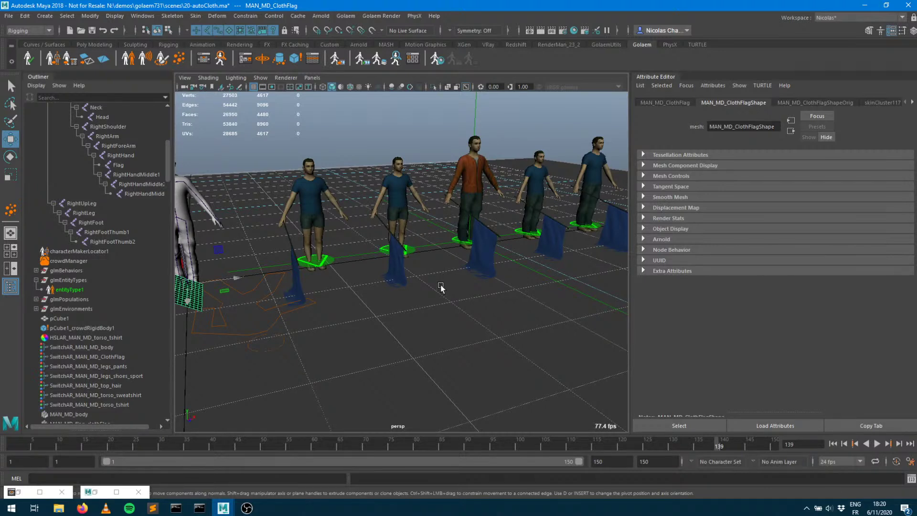
Save the 20-autoCloth.ma scene and open 20-tposeChar.ma without saving any further changes
{"action": "left_click", "coordinate": [90, 29]}
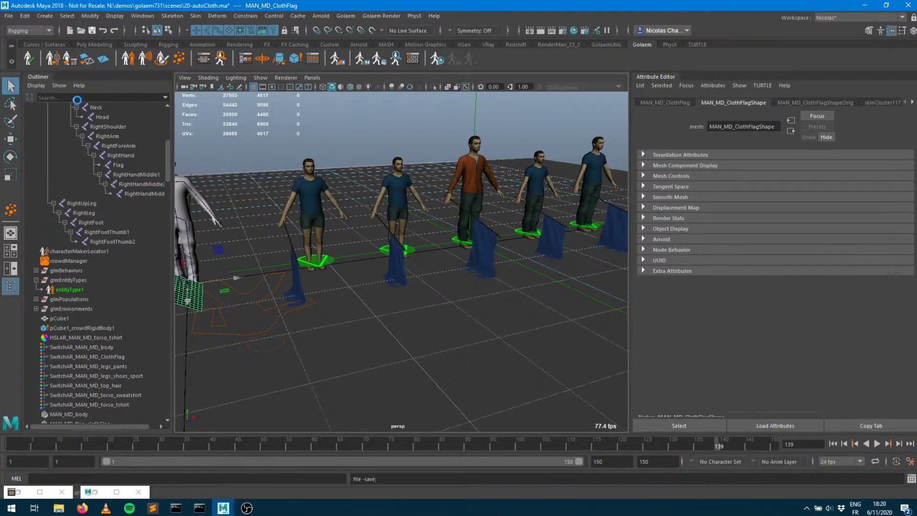
{"action": "left_click", "coordinate": [9, 15]}
{"action": "left_click", "coordinate": [18, 41]}
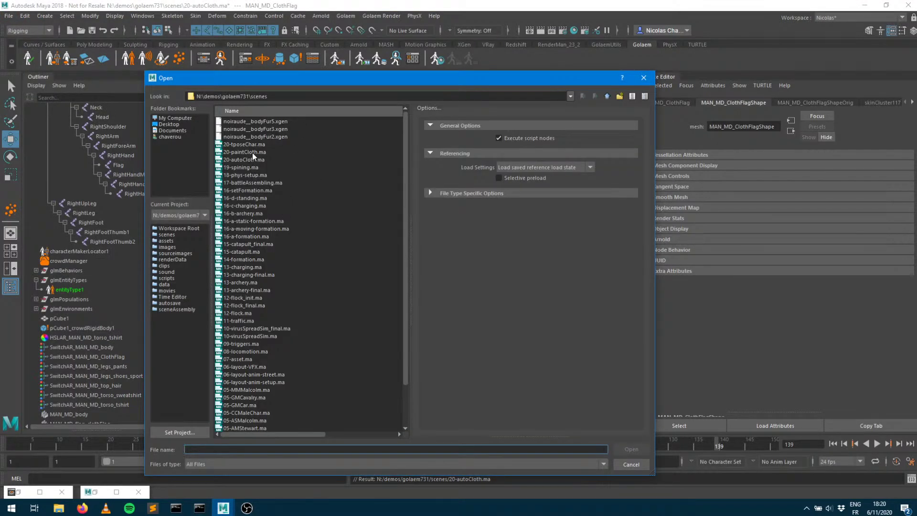
{"action": "double_click", "coordinate": [245, 145]}
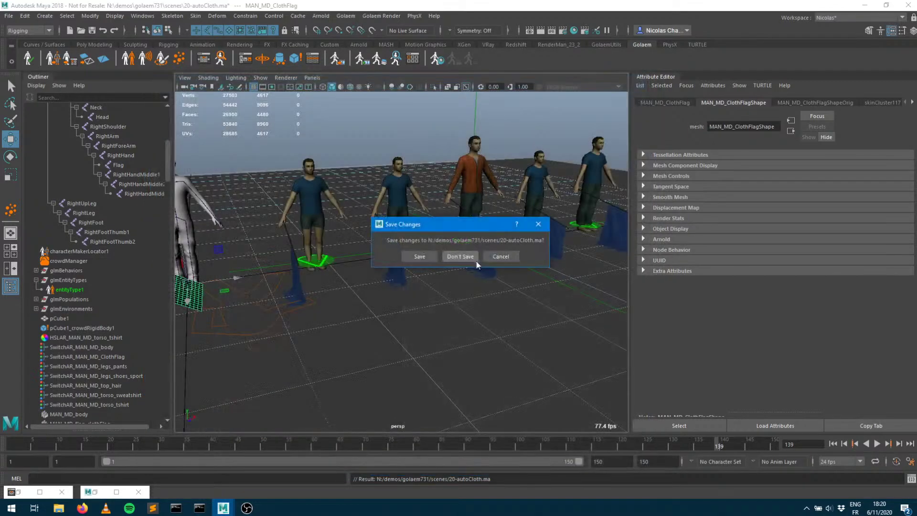
{"action": "left_click", "coordinate": [463, 256]}
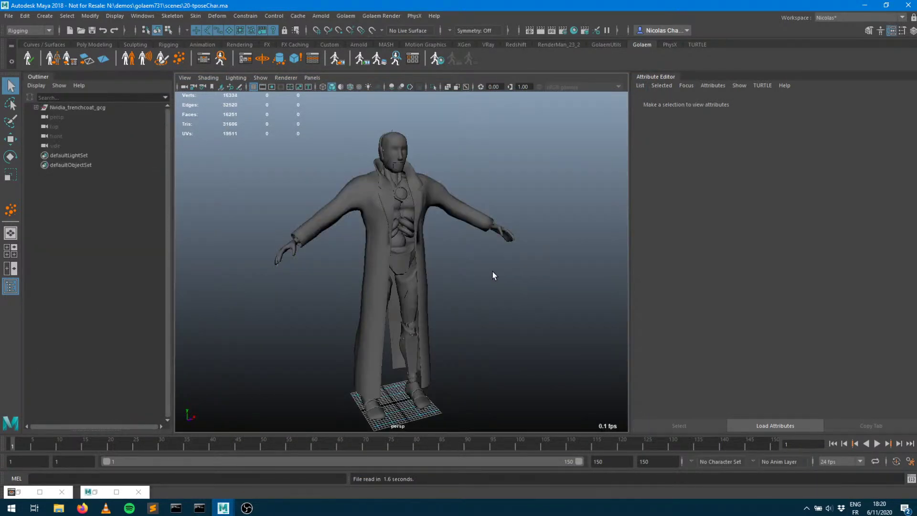
Close the Plug-in Manager and add PhysX APEX clothing to the character's trench coat mesh
{"action": "left_click_drag", "start_coordinate": [494, 275], "coordinate": [410, 281], "text": "alt"}
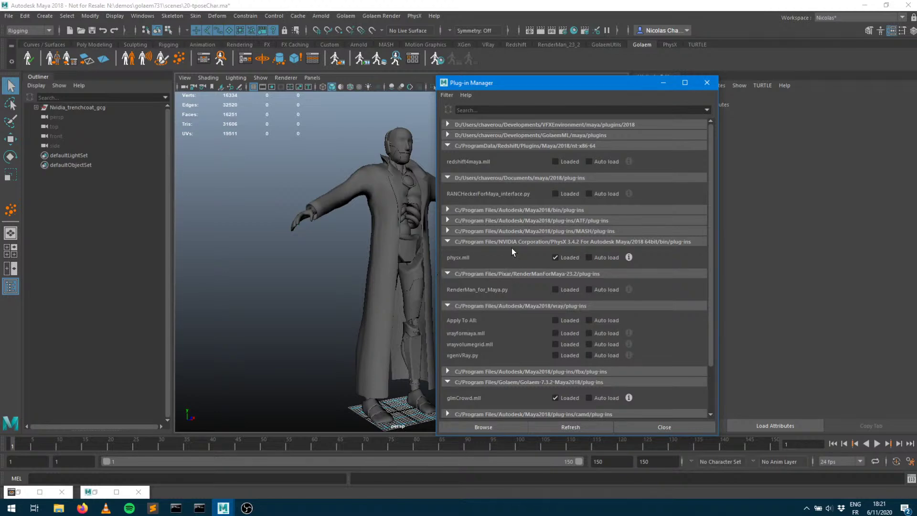
{"action": "left_click", "coordinate": [708, 82]}
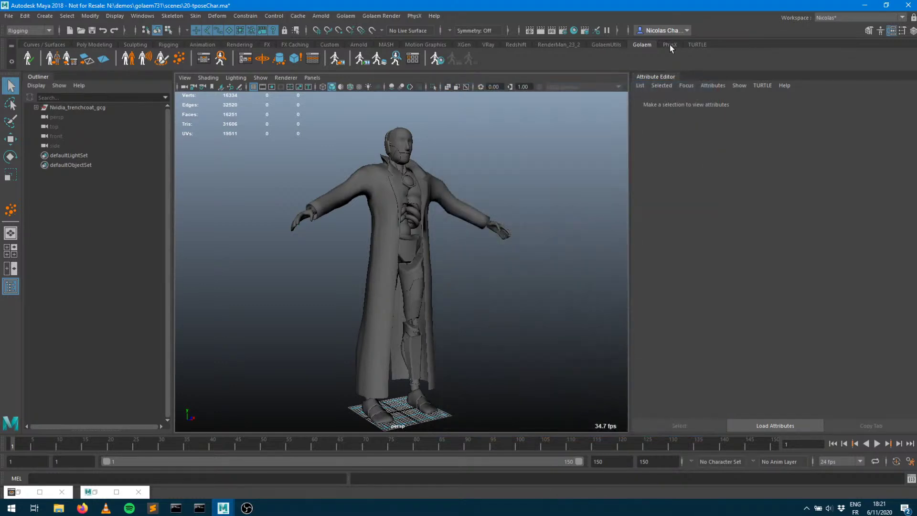
{"action": "left_click", "coordinate": [670, 45]}
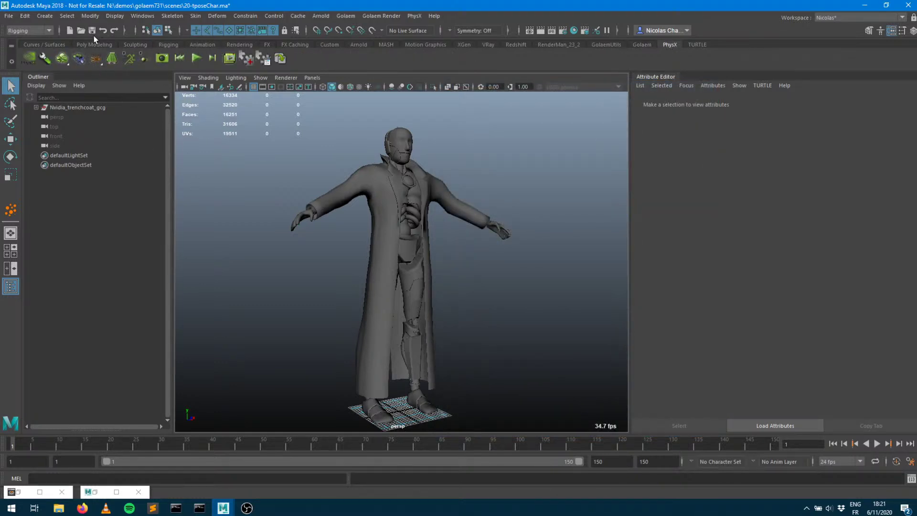
{"action": "left_click", "coordinate": [373, 270]}
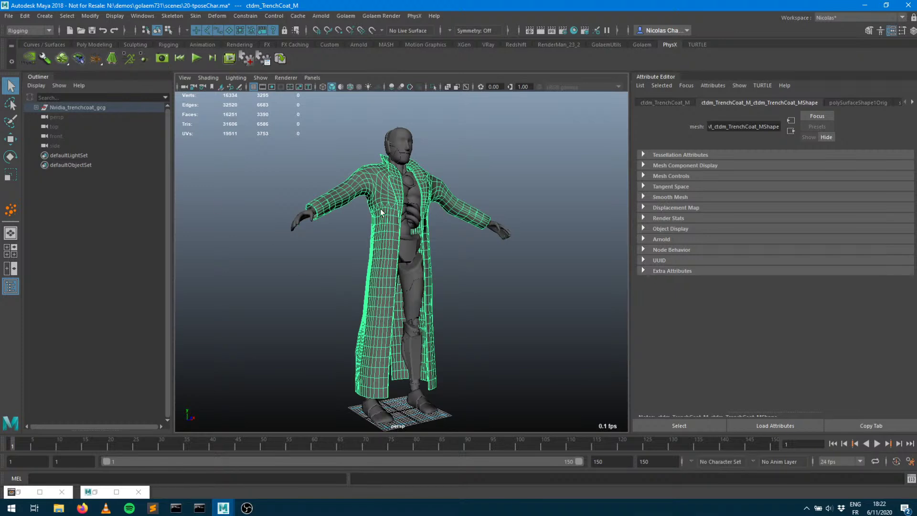
{"action": "left_click", "coordinate": [113, 63]}
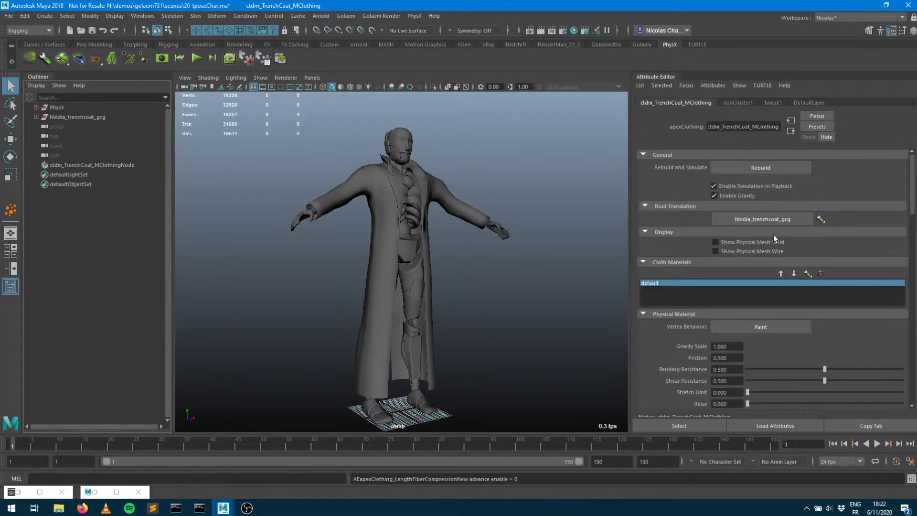
Start painting the trench coat's vertex behaviors with the maxDistances attribute, keeping the paint visualizer in Lines mode
{"action": "scroll", "coordinate": [779, 329], "scroll_direction": "down", "scroll_amount": 3}
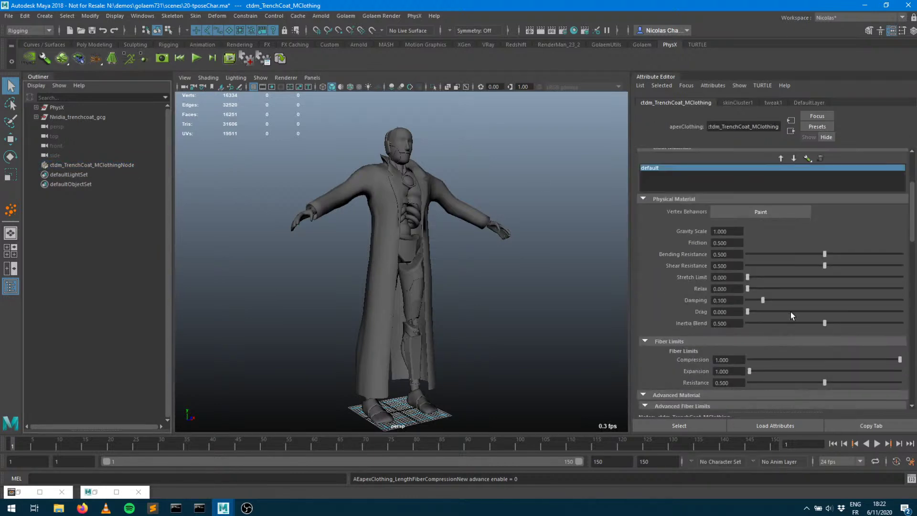
{"action": "left_click", "coordinate": [742, 212]}
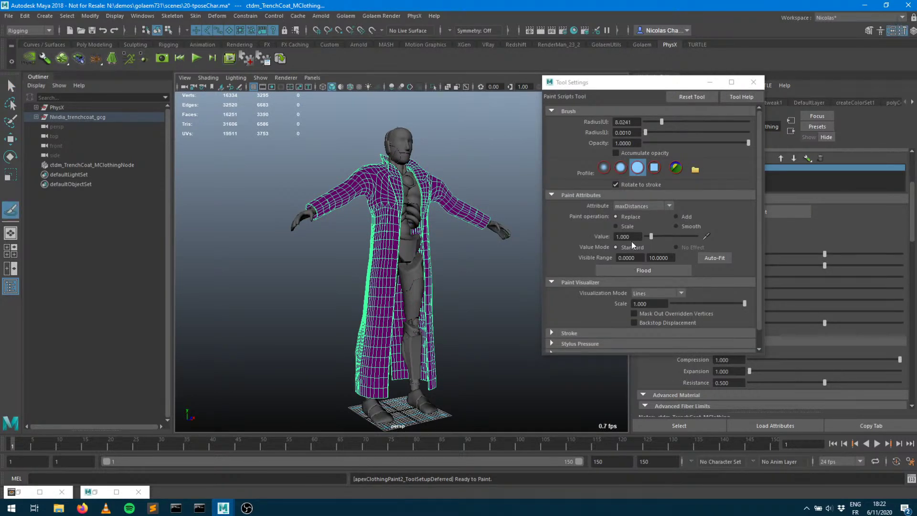
{"action": "left_click", "coordinate": [630, 206]}
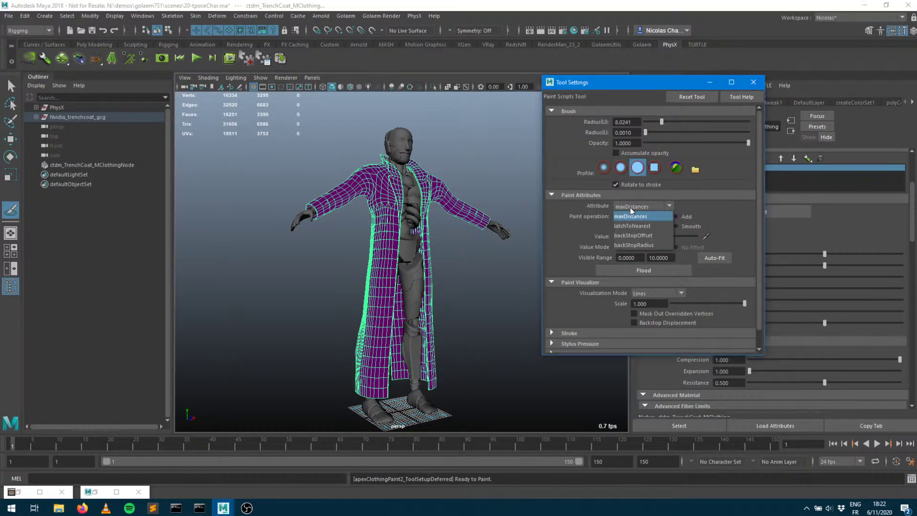
{"action": "left_click", "coordinate": [631, 210]}
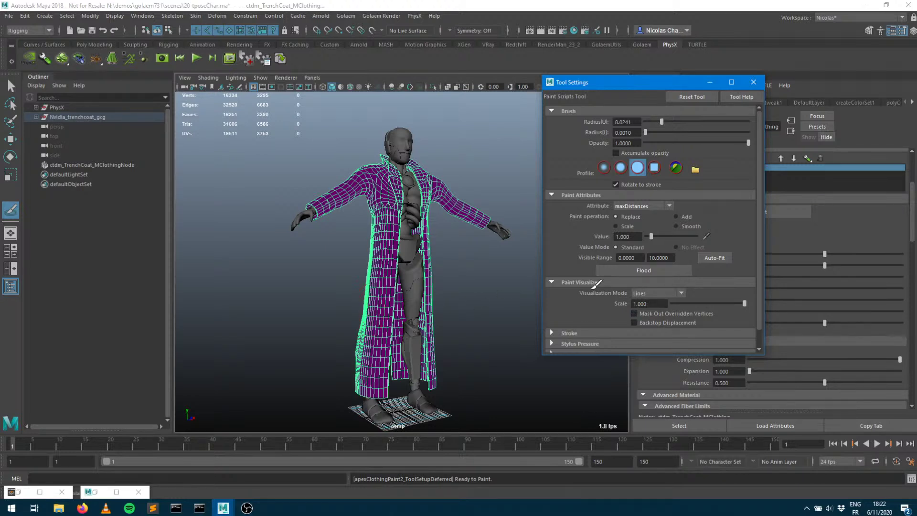
{"action": "left_click", "coordinate": [654, 297]}
{"action": "left_click", "coordinate": [645, 300]}
{"action": "left_click", "coordinate": [646, 296]}
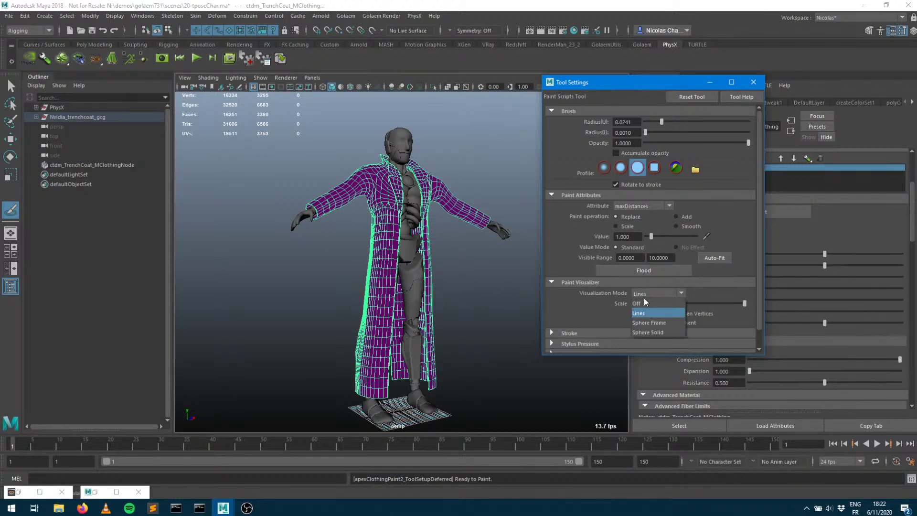
{"action": "left_click", "coordinate": [641, 313]}
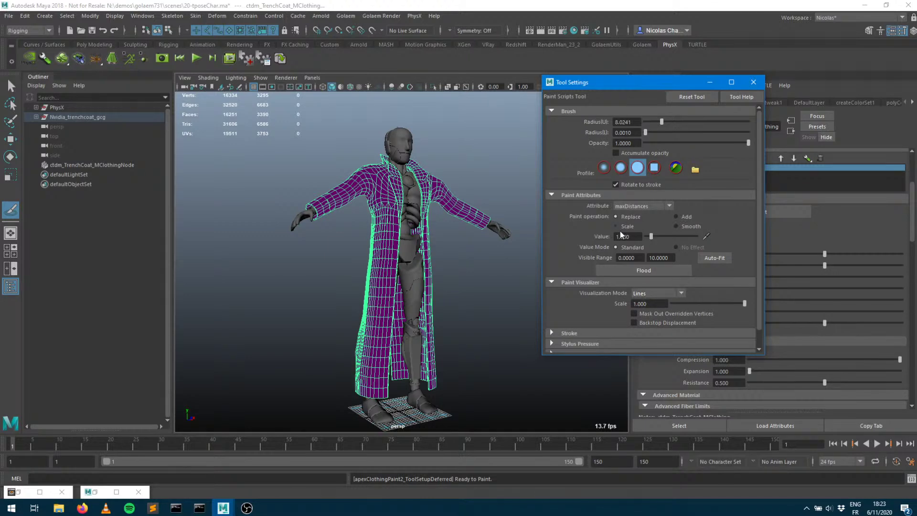
Set the maxDistances paint value to 10 and paint the lower half of the coat around its front, side and back
{"action": "left_click_drag", "start_coordinate": [416, 376], "coordinate": [401, 390], "text": "alt"}
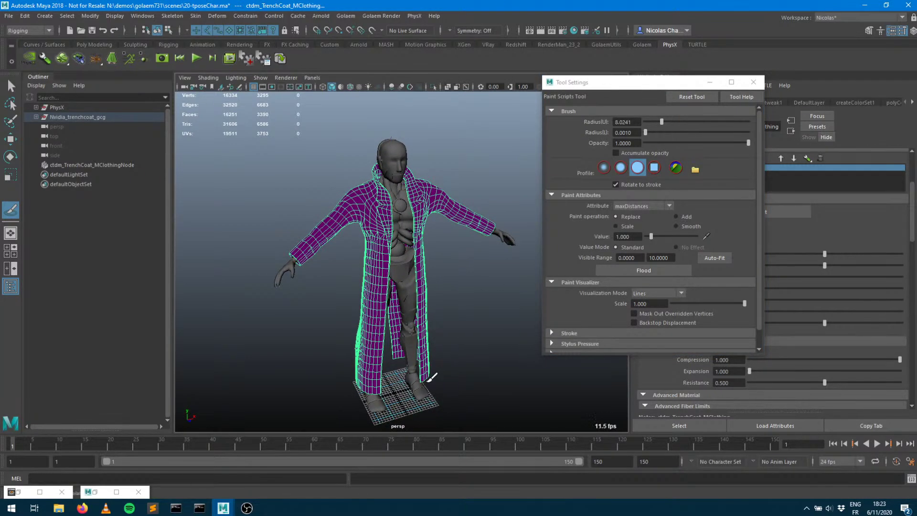
{"action": "left_click", "coordinate": [631, 237]}
{"action": "left_click_drag", "start_coordinate": [630, 238], "coordinate": [591, 233]}
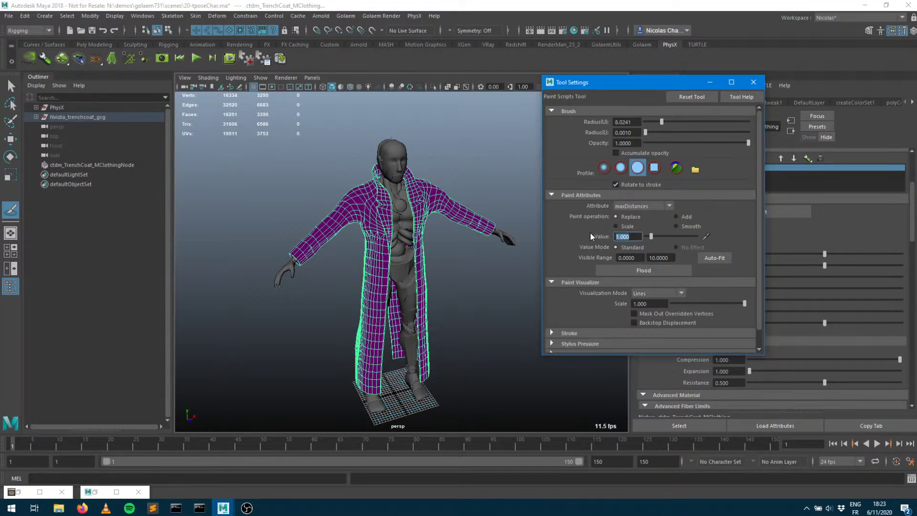
{"action": "type", "text": "10"}
{"action": "key", "text": "Return"}
{"action": "mouse_move", "coordinate": [358, 327]}
{"action": "left_mouse_down", "text": "alt"}
{"action": "mouse_move", "coordinate": [411, 322]}
{"action": "mouse_move", "coordinate": [385, 189]}
{"action": "left_mouse_up", "text": "alt"}
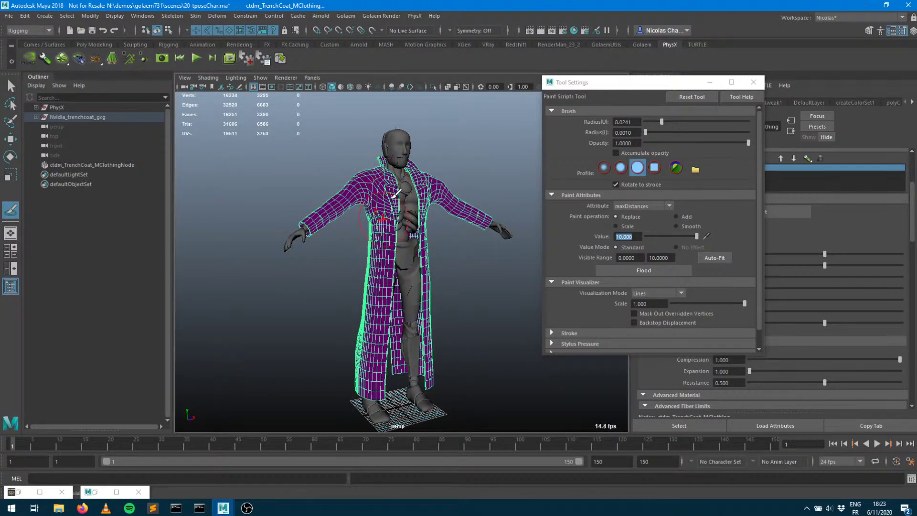
{"action": "mouse_move", "coordinate": [379, 323]}
{"action": "left_mouse_down"}
{"action": "mouse_move", "coordinate": [375, 389]}
{"action": "mouse_move", "coordinate": [370, 356]}
{"action": "mouse_move", "coordinate": [442, 381]}
{"action": "left_mouse_up"}
{"action": "mouse_move", "coordinate": [434, 311]}
{"action": "left_mouse_down"}
{"action": "mouse_move", "coordinate": [420, 344]}
{"action": "mouse_move", "coordinate": [438, 295]}
{"action": "mouse_move", "coordinate": [420, 310]}
{"action": "mouse_move", "coordinate": [418, 296]}
{"action": "mouse_move", "coordinate": [398, 339]}
{"action": "mouse_move", "coordinate": [407, 381]}
{"action": "left_mouse_up"}
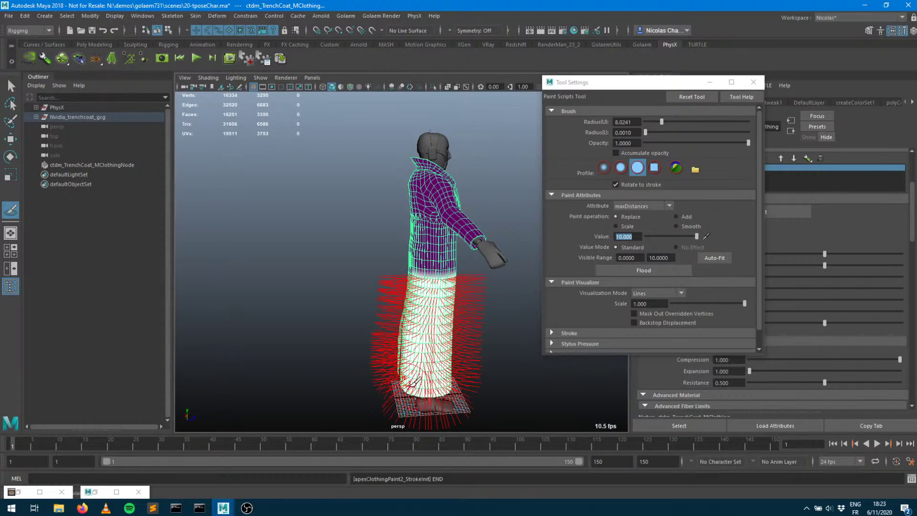
{"action": "mouse_move", "coordinate": [460, 344]}
{"action": "left_mouse_down", "text": "alt"}
{"action": "mouse_move", "coordinate": [336, 340]}
{"action": "mouse_move", "coordinate": [497, 348]}
{"action": "mouse_move", "coordinate": [430, 339]}
{"action": "mouse_move", "coordinate": [411, 291]}
{"action": "mouse_move", "coordinate": [401, 356]}
{"action": "mouse_move", "coordinate": [399, 337]}
{"action": "left_mouse_up", "text": "alt"}
{"action": "left_click_drag", "start_coordinate": [421, 275], "coordinate": [405, 276]}
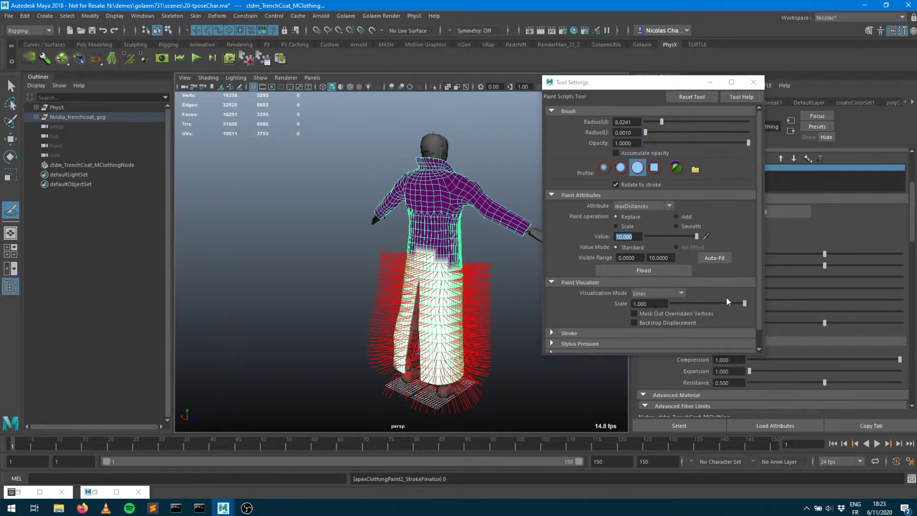
Lower the paint value to about 4.56 and paint a transition band across the back of the coat below the waist
{"action": "left_click_drag", "start_coordinate": [692, 236], "coordinate": [669, 237]}
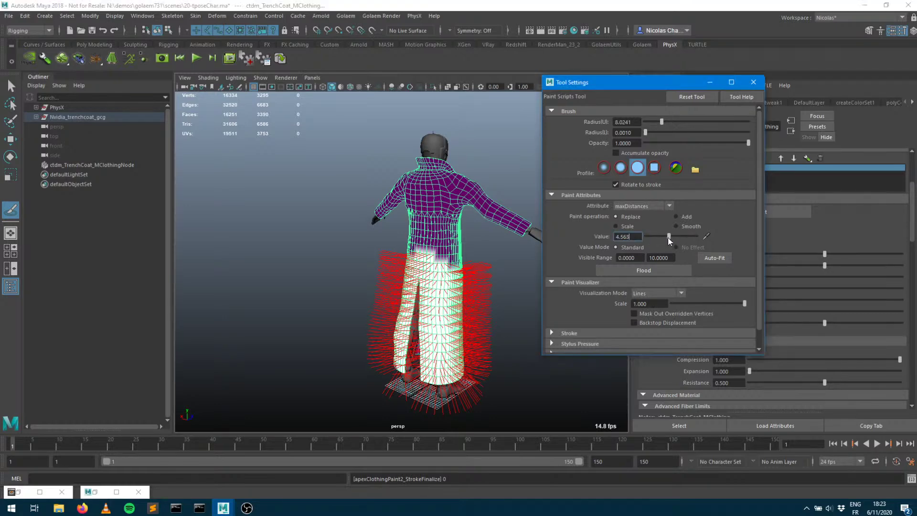
{"action": "mouse_move", "coordinate": [440, 271]}
{"action": "left_mouse_down"}
{"action": "mouse_move", "coordinate": [448, 268]}
{"action": "mouse_move", "coordinate": [397, 263]}
{"action": "left_mouse_up"}
{"action": "left_click_drag", "start_coordinate": [459, 333], "coordinate": [533, 330], "text": "alt"}
{"action": "left_click_drag", "start_coordinate": [382, 269], "coordinate": [363, 260]}
Raise the paint value back to 10 and paint the unpainted lower part of the coat's back and side
{"action": "left_click_drag", "start_coordinate": [668, 236], "coordinate": [698, 235]}
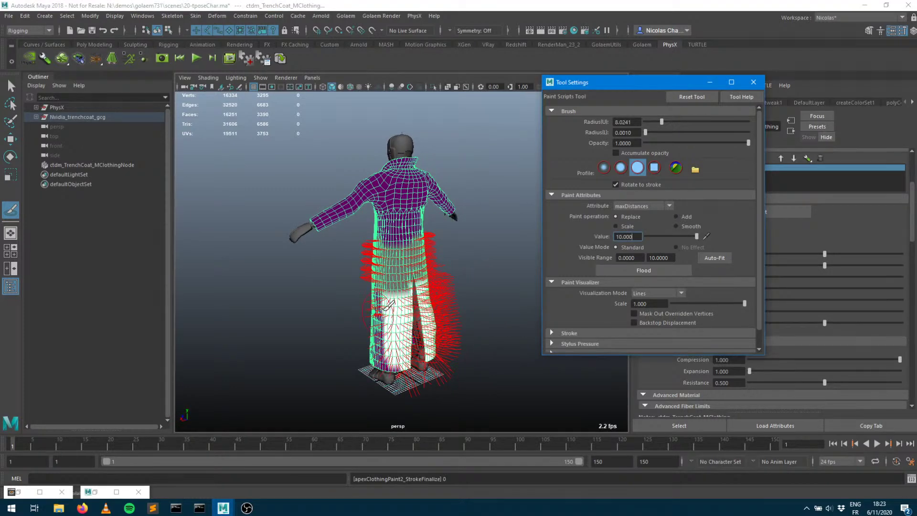
{"action": "left_click", "coordinate": [382, 356]}
{"action": "left_click_drag", "start_coordinate": [382, 360], "coordinate": [453, 328]}
{"action": "left_click_drag", "start_coordinate": [380, 317], "coordinate": [376, 365]}
Paint the remaining unpainted areas of the coat's front panels below the hips with the value 10
{"action": "left_click_drag", "start_coordinate": [354, 316], "coordinate": [452, 369], "text": "alt"}
{"action": "scroll", "coordinate": [456, 335], "scroll_direction": "up", "scroll_amount": 5}
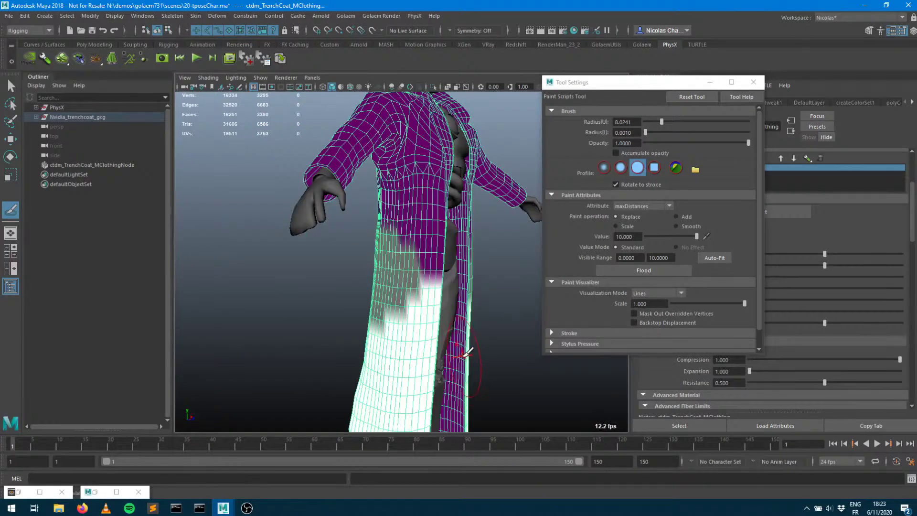
{"action": "middle_click_drag", "start_coordinate": [468, 357], "coordinate": [406, 292], "text": "alt"}
{"action": "left_click_drag", "start_coordinate": [406, 293], "coordinate": [399, 306], "text": "alt"}
{"action": "left_click_drag", "start_coordinate": [396, 390], "coordinate": [391, 353]}
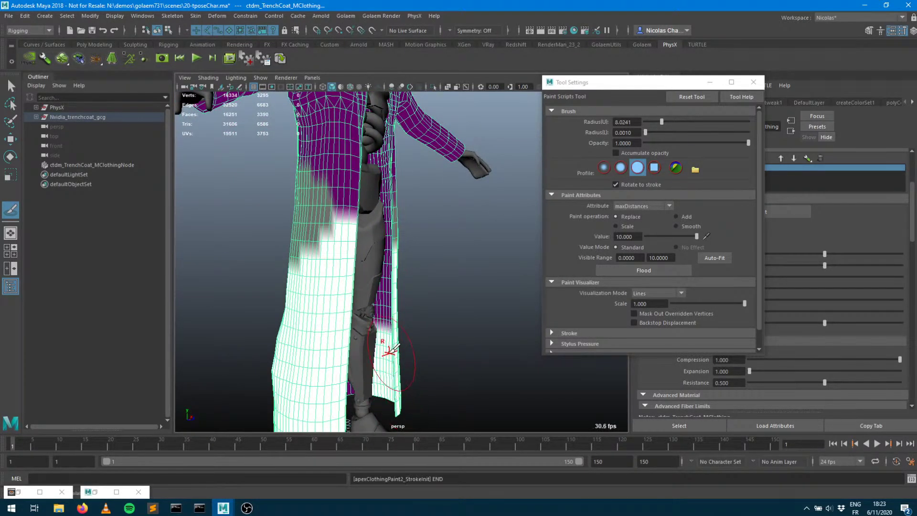
{"action": "left_click_drag", "start_coordinate": [388, 292], "coordinate": [390, 261]}
{"action": "left_click_drag", "start_coordinate": [390, 330], "coordinate": [417, 340], "text": "alt"}
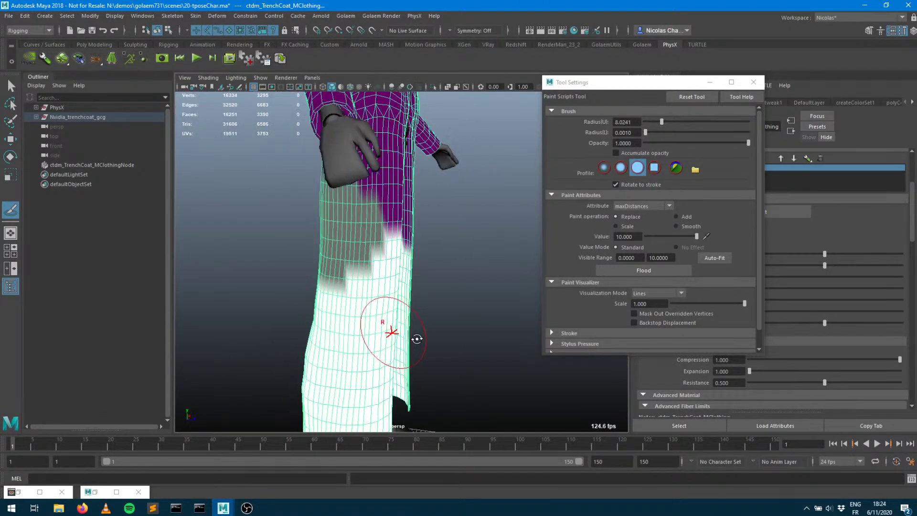
{"action": "left_click_drag", "start_coordinate": [406, 262], "coordinate": [409, 389]}
Paint the inner faces of the coat's rear flaps between the legs with the value 10
{"action": "left_click_drag", "start_coordinate": [451, 356], "coordinate": [358, 313], "text": "alt"}
{"action": "left_click_drag", "start_coordinate": [349, 268], "coordinate": [357, 330]}
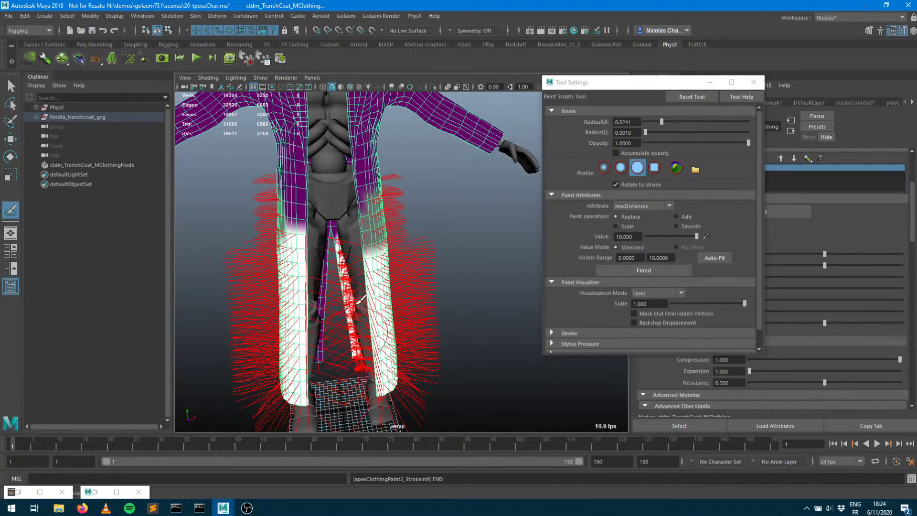
{"action": "mouse_move", "coordinate": [323, 306]}
{"action": "left_mouse_down"}
{"action": "mouse_move", "coordinate": [319, 367]}
{"action": "mouse_move", "coordinate": [335, 280]}
{"action": "left_mouse_up"}
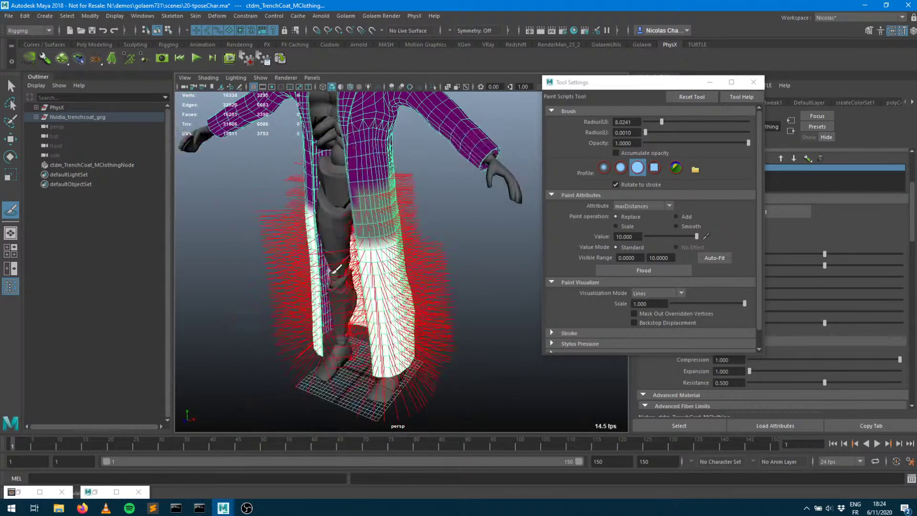
{"action": "mouse_move", "coordinate": [326, 329]}
{"action": "left_mouse_down"}
{"action": "mouse_move", "coordinate": [316, 262]}
{"action": "mouse_move", "coordinate": [340, 263]}
{"action": "mouse_move", "coordinate": [339, 247]}
{"action": "left_mouse_up"}
{"action": "left_click_drag", "start_coordinate": [361, 219], "coordinate": [367, 198]}
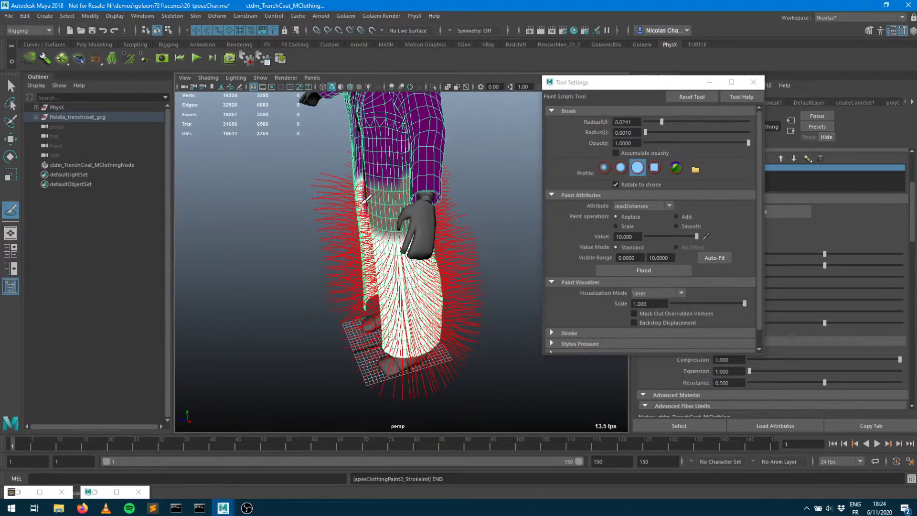
{"action": "mouse_move", "coordinate": [396, 278]}
{"action": "left_mouse_down", "text": "alt"}
{"action": "mouse_move", "coordinate": [481, 272]}
{"action": "mouse_move", "coordinate": [526, 253]}
{"action": "mouse_move", "coordinate": [467, 272]}
{"action": "mouse_move", "coordinate": [291, 288]}
{"action": "mouse_move", "coordinate": [560, 284]}
{"action": "mouse_move", "coordinate": [375, 280]}
{"action": "mouse_move", "coordinate": [434, 281]}
{"action": "mouse_move", "coordinate": [397, 287]}
{"action": "mouse_move", "coordinate": [430, 296]}
{"action": "left_mouse_up", "text": "alt"}
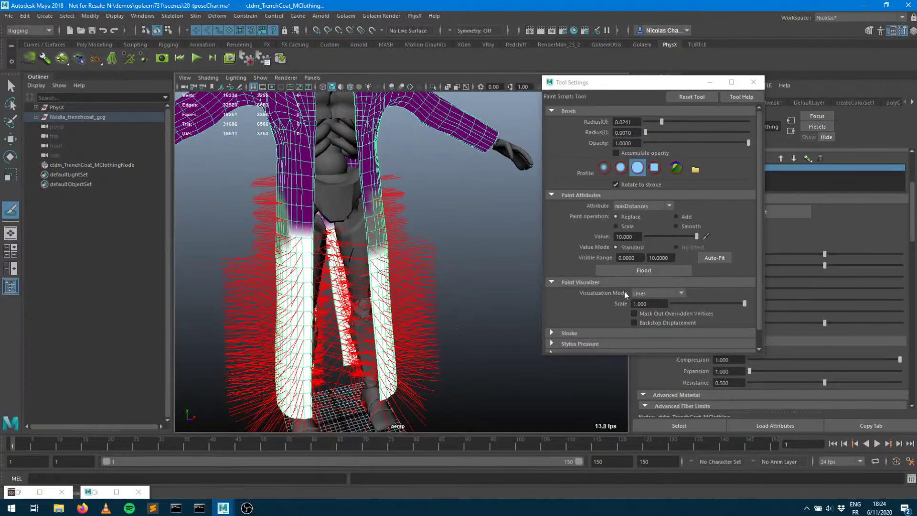
Turn off the paint visualization lines and view the whole painted coat
{"action": "left_click", "coordinate": [649, 298]}
{"action": "left_click", "coordinate": [650, 305]}
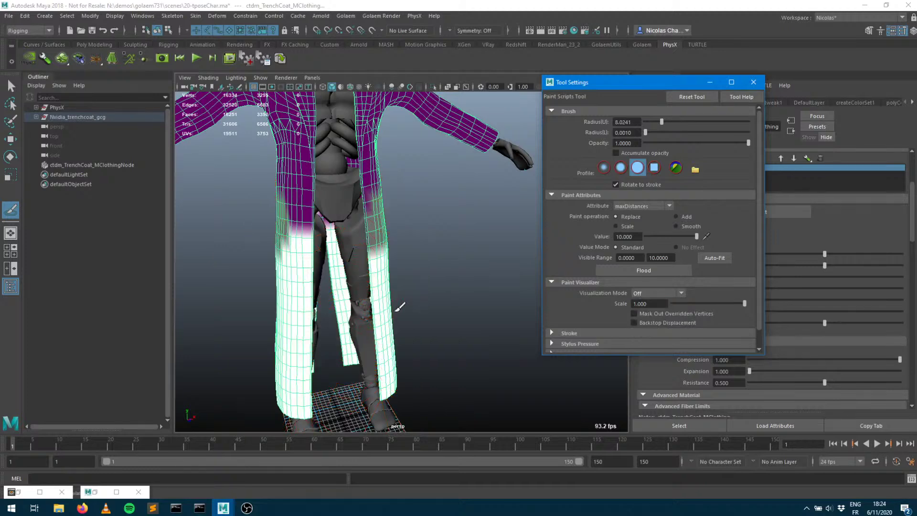
{"action": "right_click_drag", "start_coordinate": [383, 301], "coordinate": [262, 299], "text": "alt"}
{"action": "left_click_drag", "start_coordinate": [262, 299], "coordinate": [434, 277], "text": "alt"}
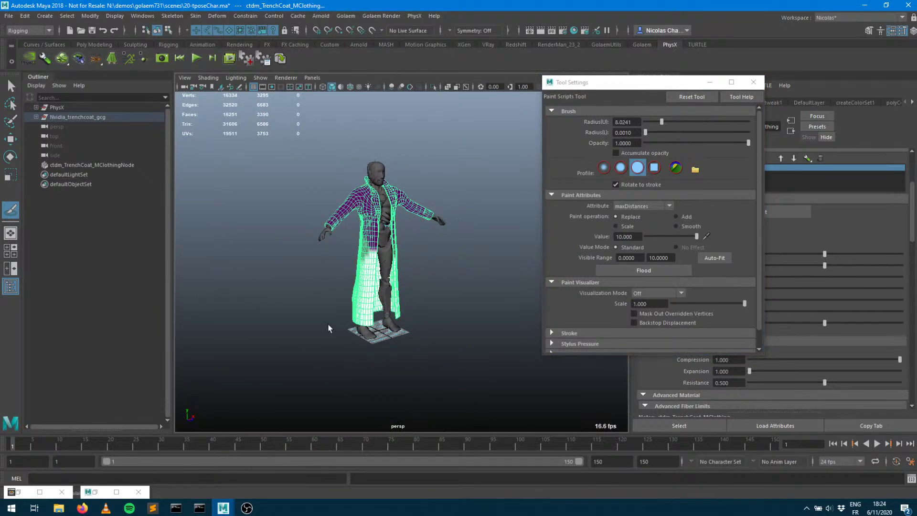
Leave the paint tool, deselect the coat, run the PhysX simulation to about frame 65 and stop it
{"action": "key", "text": "q"}
{"action": "left_click", "coordinate": [497, 320]}
{"action": "left_click_drag", "start_coordinate": [498, 320], "coordinate": [448, 332], "text": "alt"}
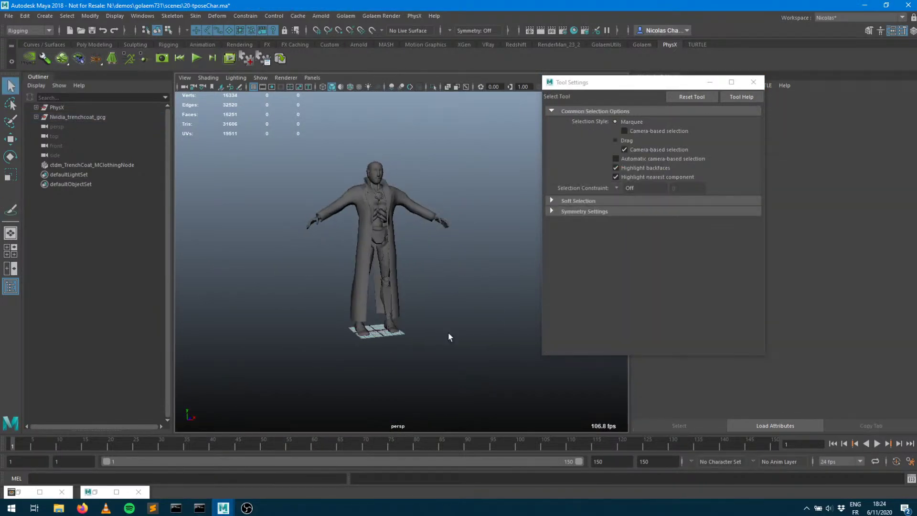
{"action": "left_click", "coordinate": [196, 62]}
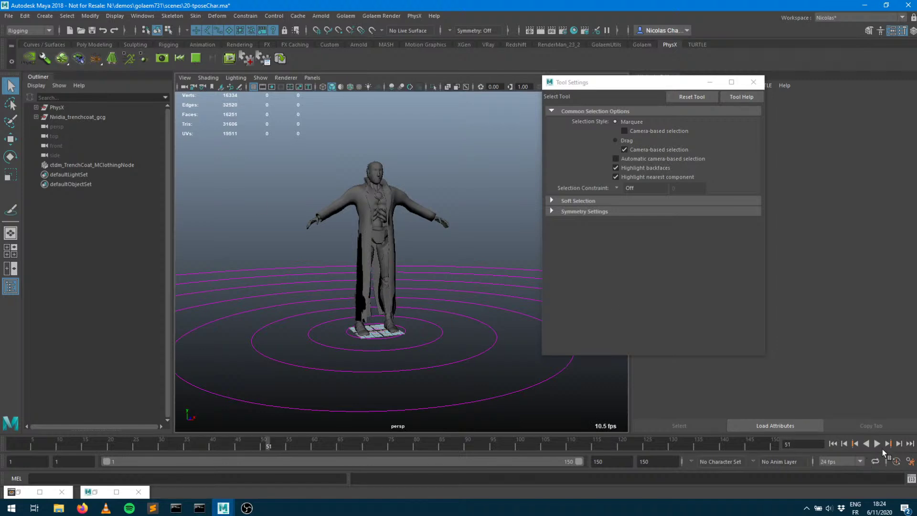
{"action": "left_click", "coordinate": [198, 60]}
Reset the simulation to frame 1 and select the Root joint inside the Nvidia_trenchcoat_gcg group
{"action": "left_click", "coordinate": [36, 117]}
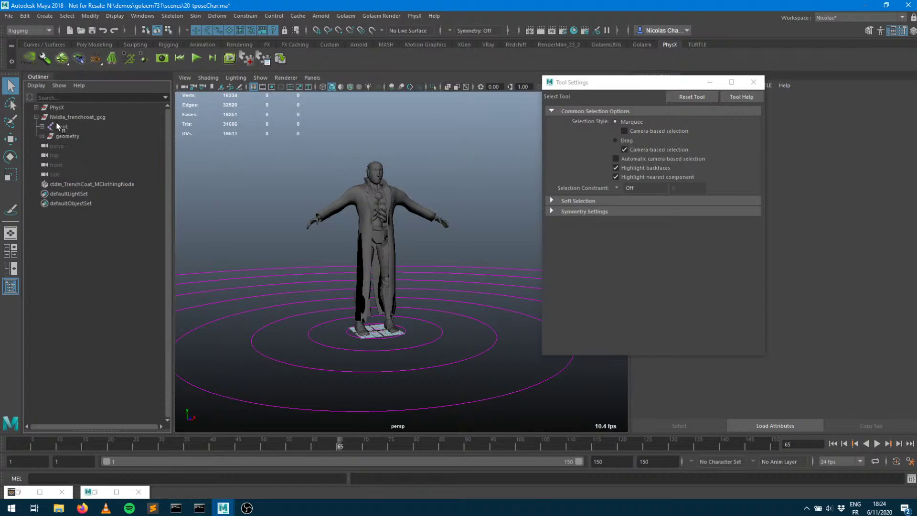
{"action": "left_click", "coordinate": [62, 126]}
{"action": "left_click", "coordinate": [53, 445]}
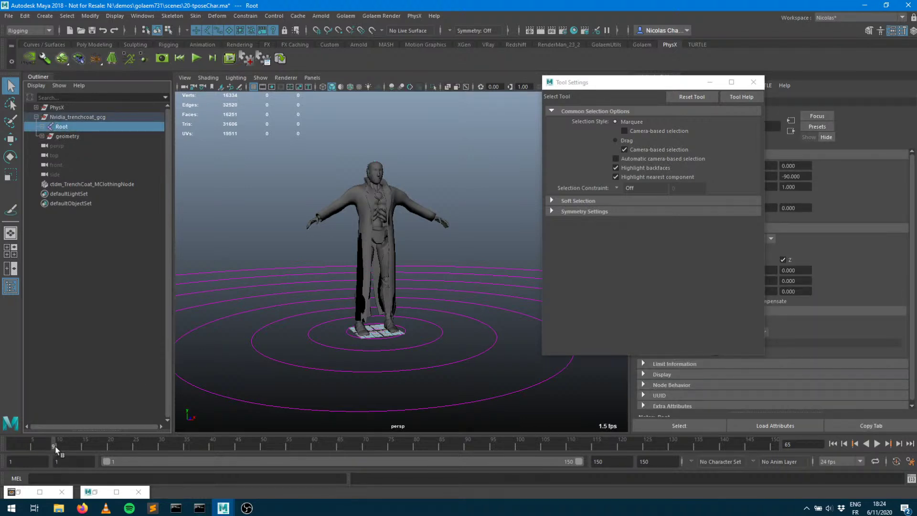
{"action": "left_click", "coordinate": [180, 60]}
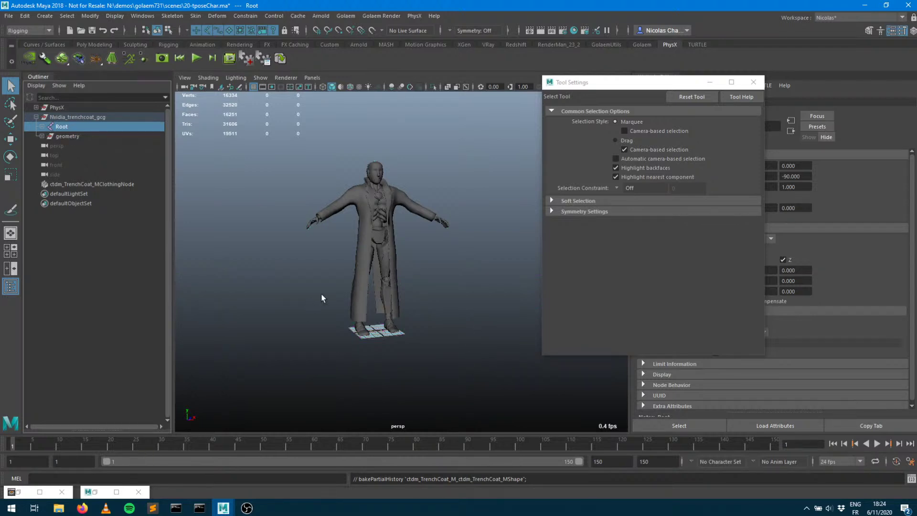
{"action": "left_click", "coordinate": [74, 136]}
{"action": "left_click", "coordinate": [71, 127]}
{"action": "left_click", "coordinate": [433, 263]}
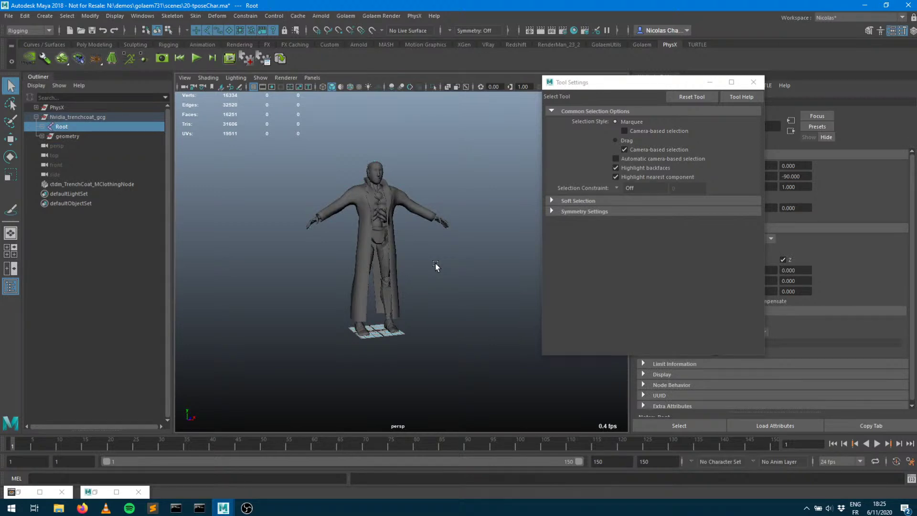
Key the Root joint at frame 5, and at frame 15 move the character forward about 67 units
{"action": "key", "text": "w"}
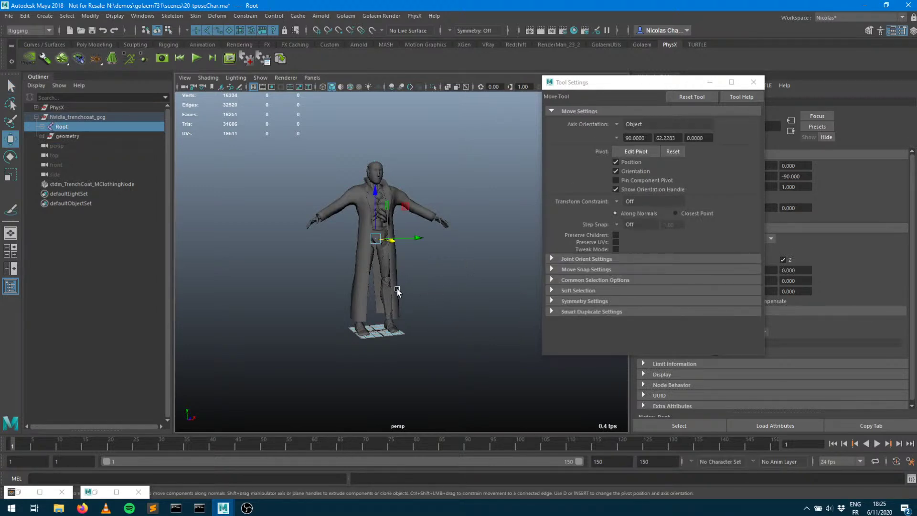
{"action": "left_click", "coordinate": [33, 446]}
{"action": "key", "text": "s"}
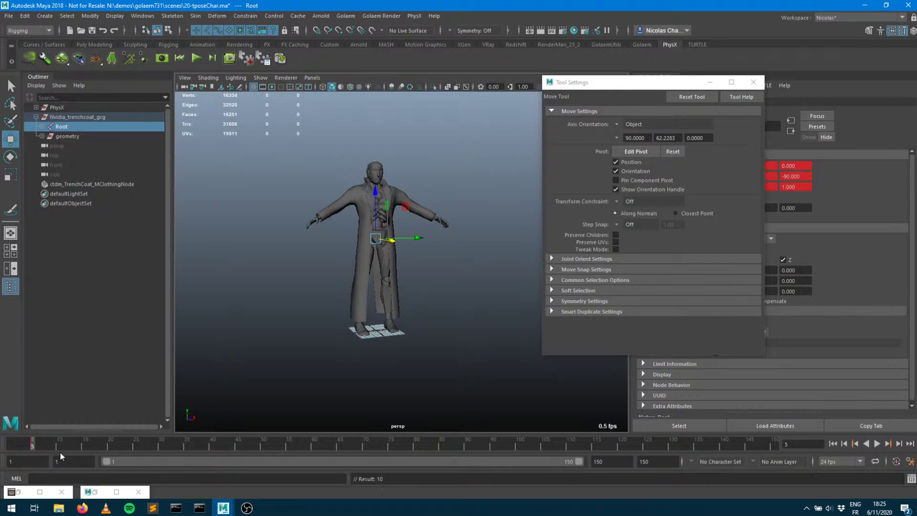
{"action": "left_click", "coordinate": [85, 445]}
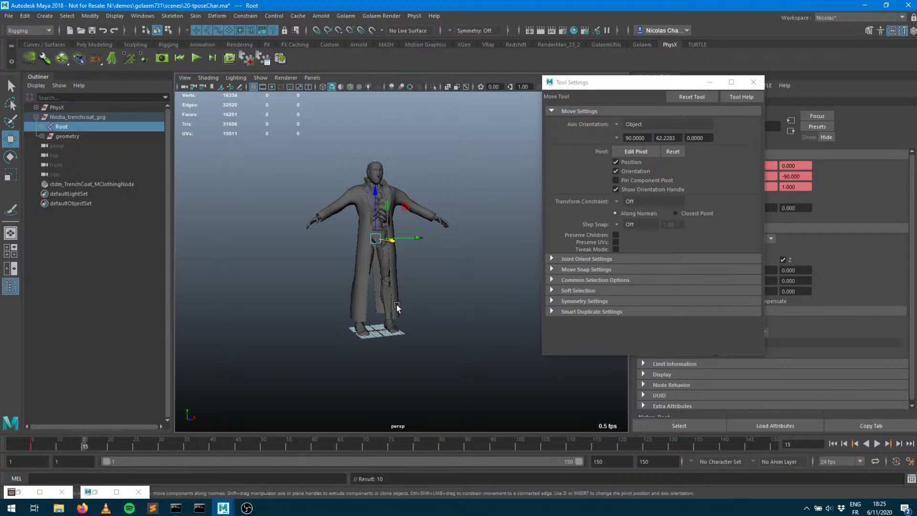
{"action": "left_click_drag", "start_coordinate": [399, 342], "coordinate": [465, 358], "text": "alt"}
{"action": "left_click_drag", "start_coordinate": [444, 255], "coordinate": [583, 258]}
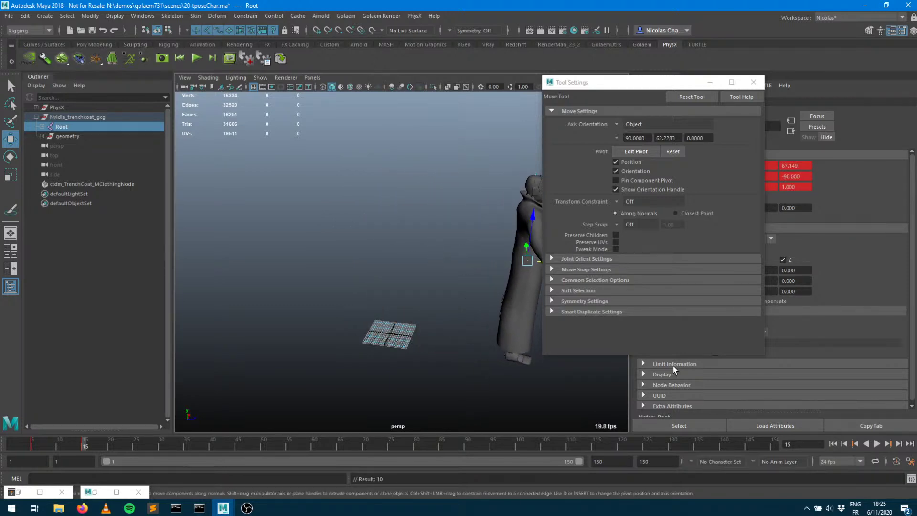
Play the character's root animation from frame 1 without simulation, stop it and rewind to frame 1
{"action": "left_click", "coordinate": [855, 444]}
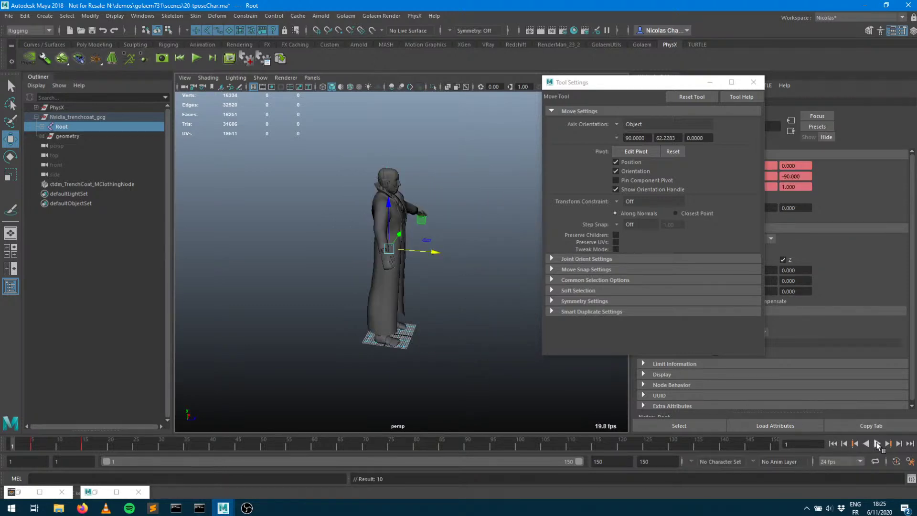
{"action": "left_click", "coordinate": [877, 445]}
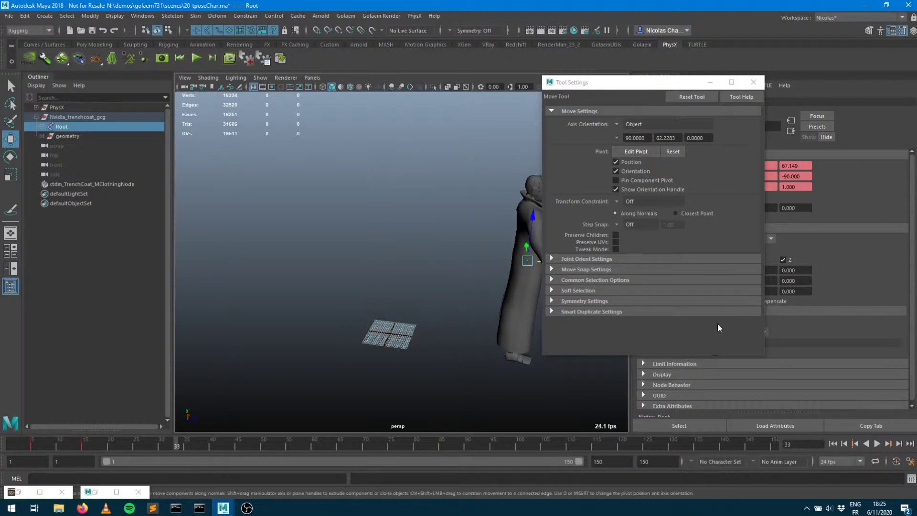
{"action": "left_click", "coordinate": [877, 444]}
{"action": "left_click", "coordinate": [833, 444]}
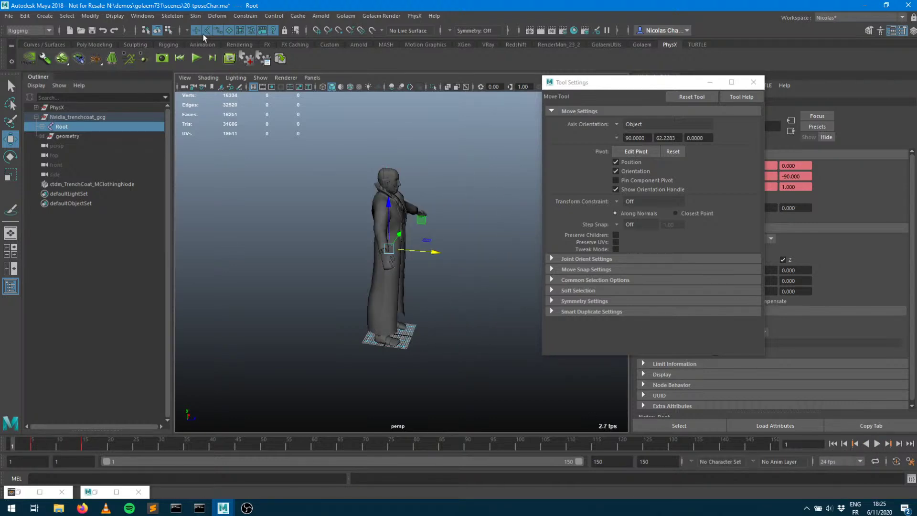
Run the PhysX simulation on the moving character and examine the coat's motion from the side and front
{"action": "left_click", "coordinate": [196, 58]}
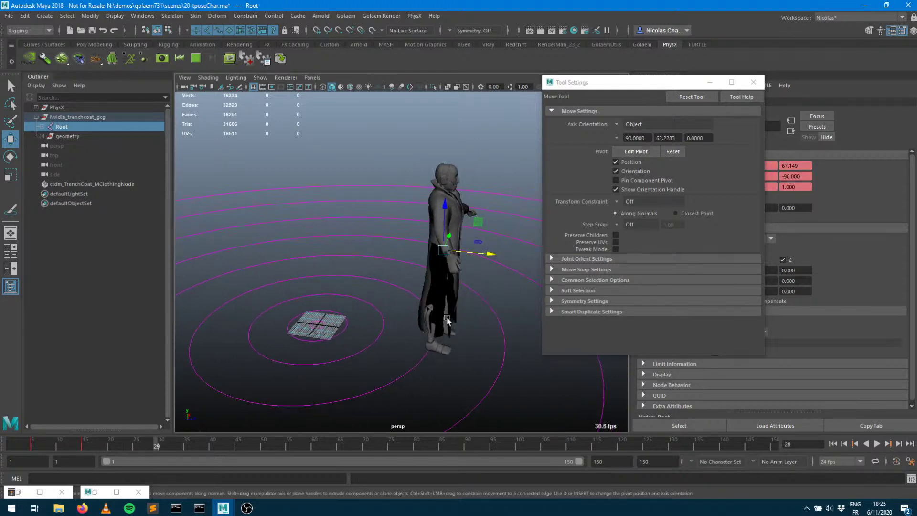
{"action": "left_click_drag", "start_coordinate": [476, 331], "coordinate": [401, 320], "text": "alt"}
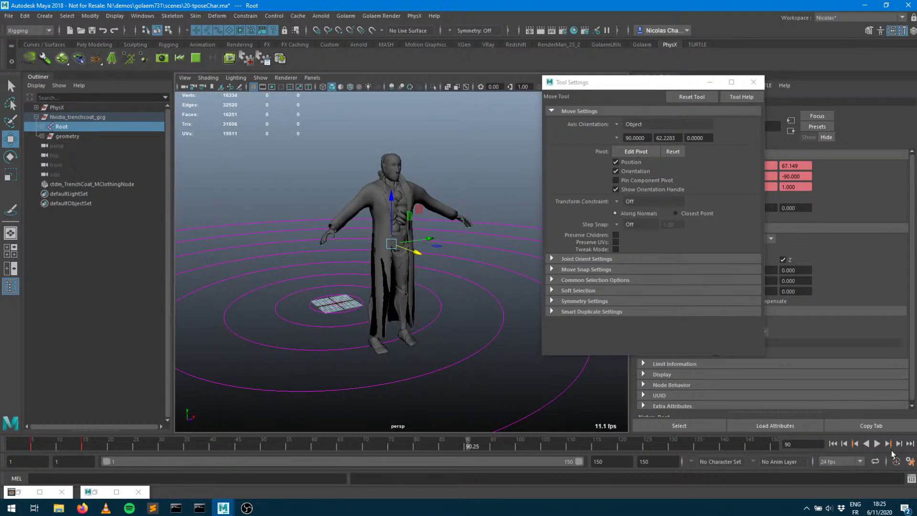
Stop the running PhysX simulation and rewind it to frame 1
{"action": "left_click", "coordinate": [195, 59]}
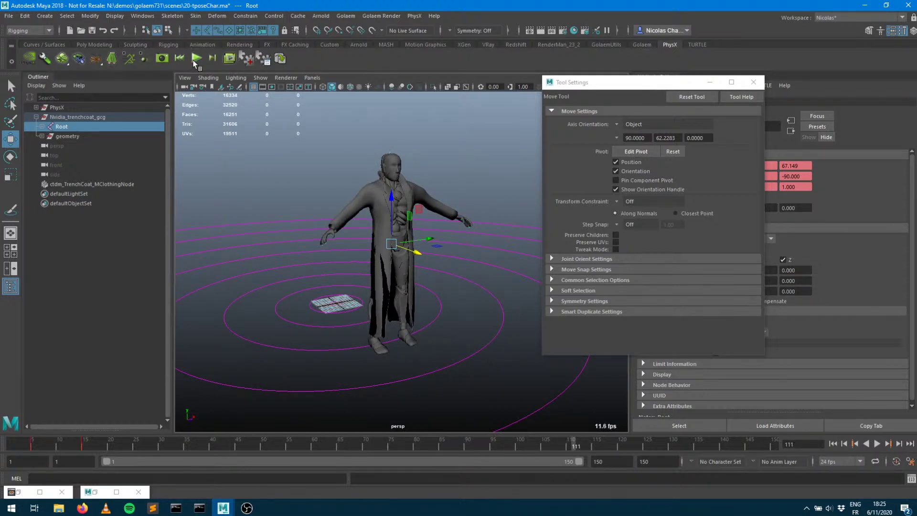
{"action": "left_click", "coordinate": [180, 59]}
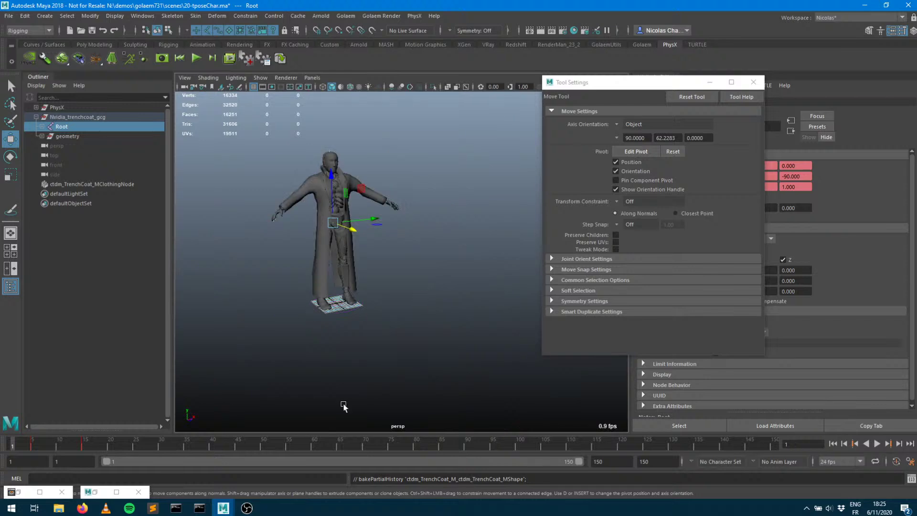
Create a kinematic ragdoll on the trench coat character's selected Root joint
{"action": "right_click_drag", "start_coordinate": [366, 267], "coordinate": [500, 252], "text": "alt"}
{"action": "middle_click_drag", "start_coordinate": [334, 245], "coordinate": [395, 282], "text": "alt"}
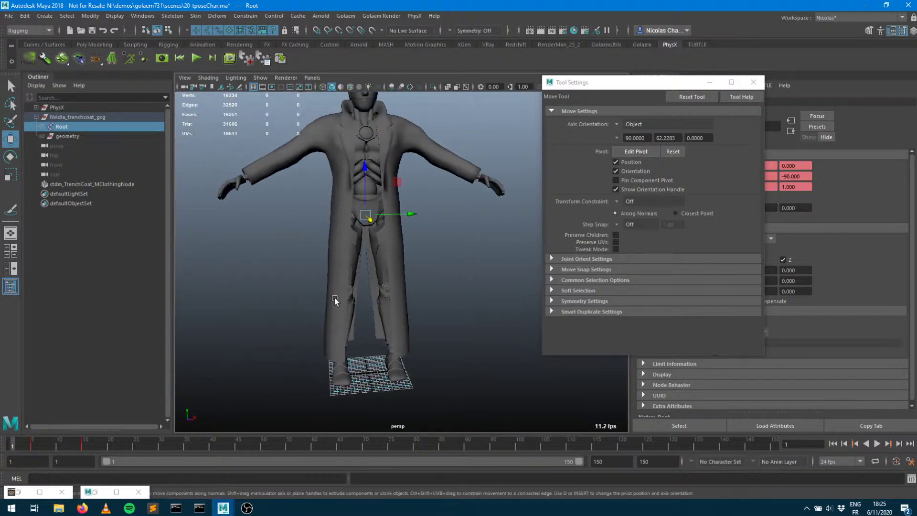
{"action": "right_click_drag", "start_coordinate": [382, 281], "coordinate": [409, 277], "text": "alt"}
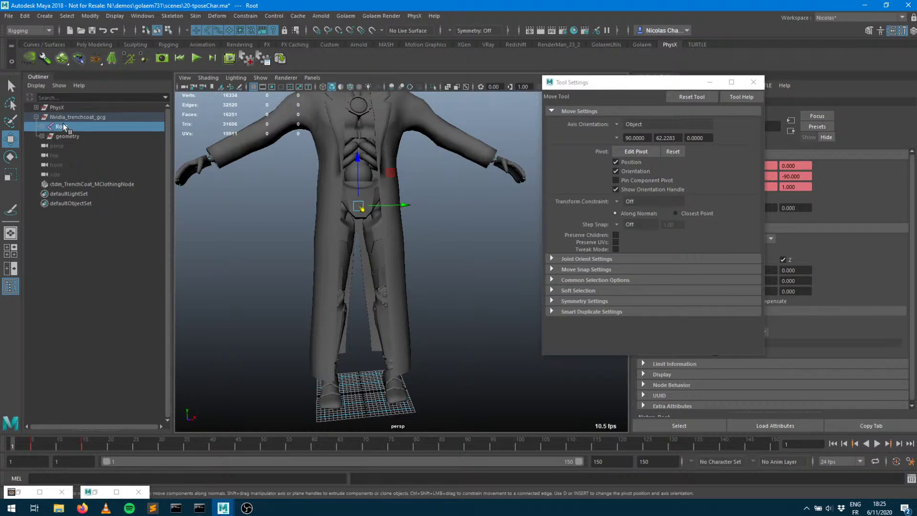
{"action": "right_click", "coordinate": [98, 62]}
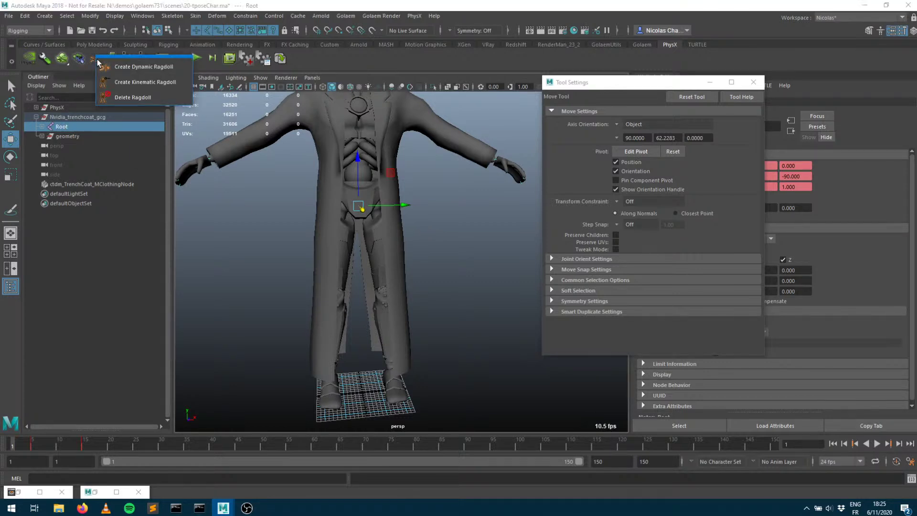
{"action": "left_click", "coordinate": [149, 84]}
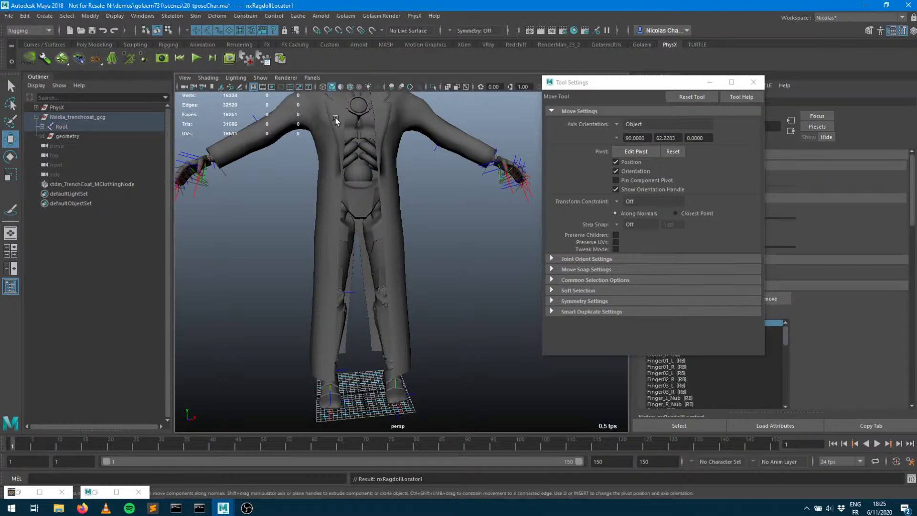
Close the Tool Settings window and open the locator attributes of nxRagdoll1 under the Root joint
{"action": "left_click", "coordinate": [753, 82]}
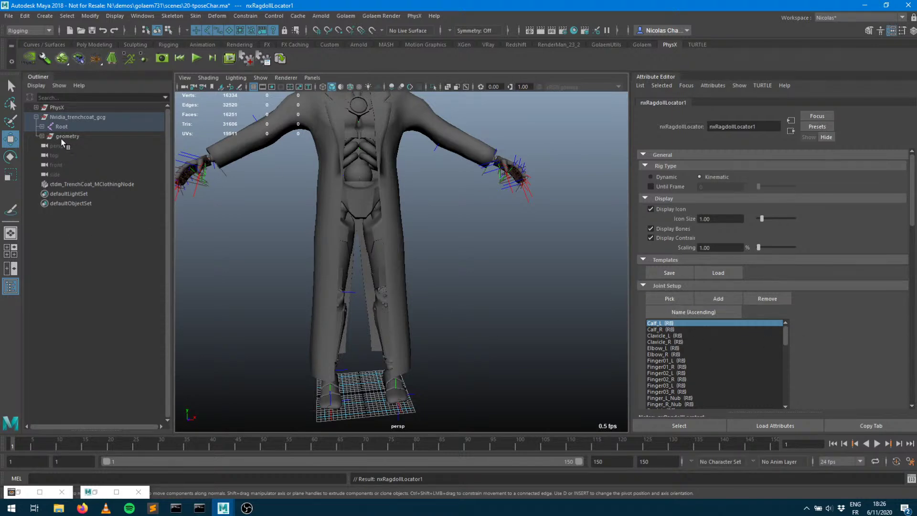
{"action": "left_click", "coordinate": [42, 127]}
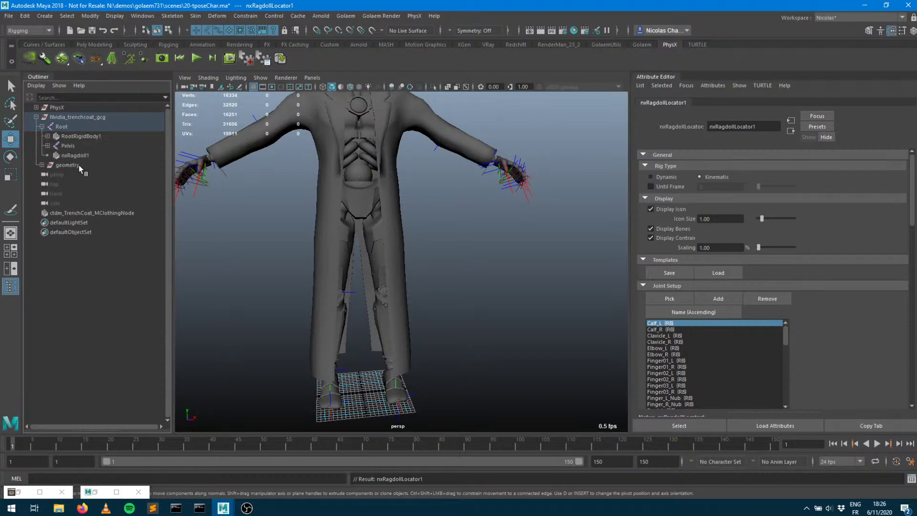
{"action": "left_click", "coordinate": [76, 155]}
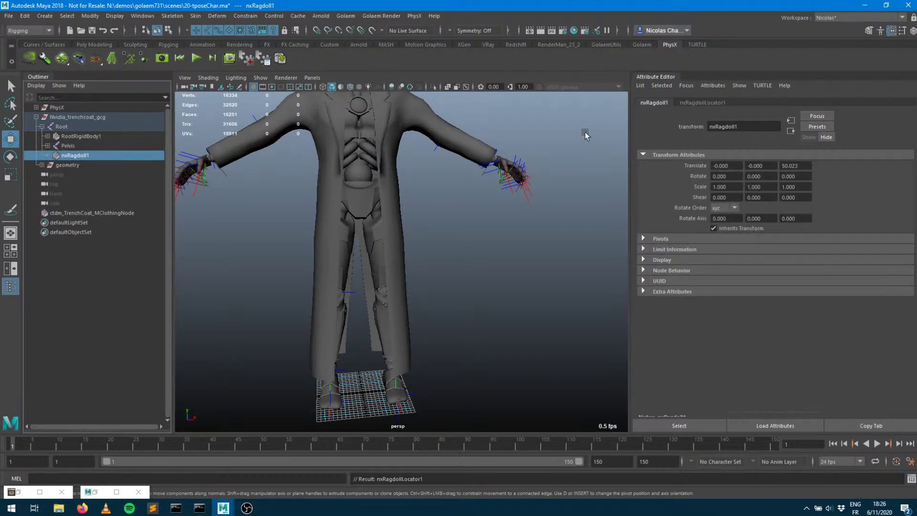
{"action": "left_click", "coordinate": [713, 104]}
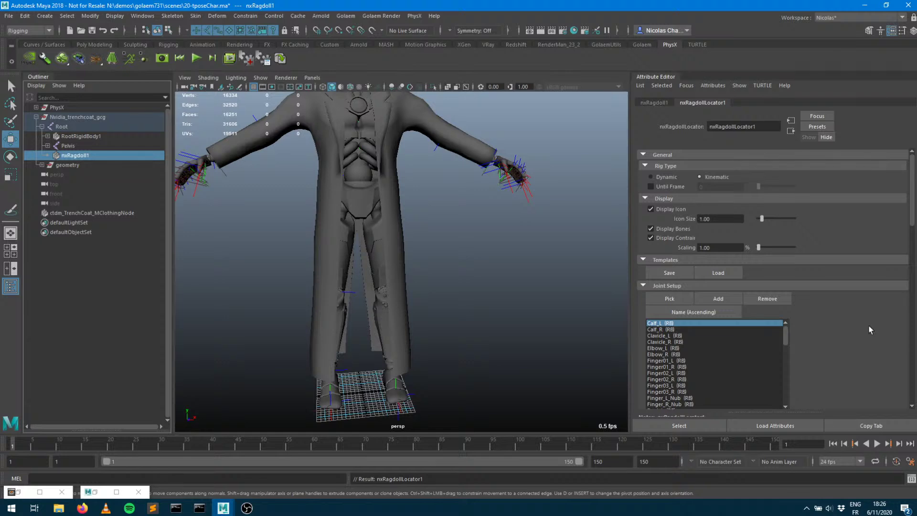
Remove the joints from Clavicle_L through Forearm_R from the ragdoll's joint setup
{"action": "scroll", "coordinate": [683, 239], "scroll_direction": "down", "scroll_amount": 4}
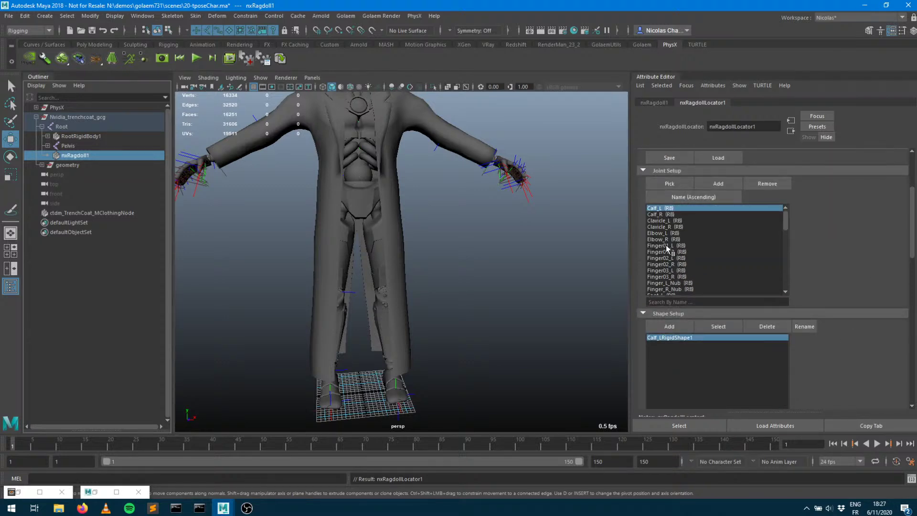
{"action": "left_click", "coordinate": [681, 220]}
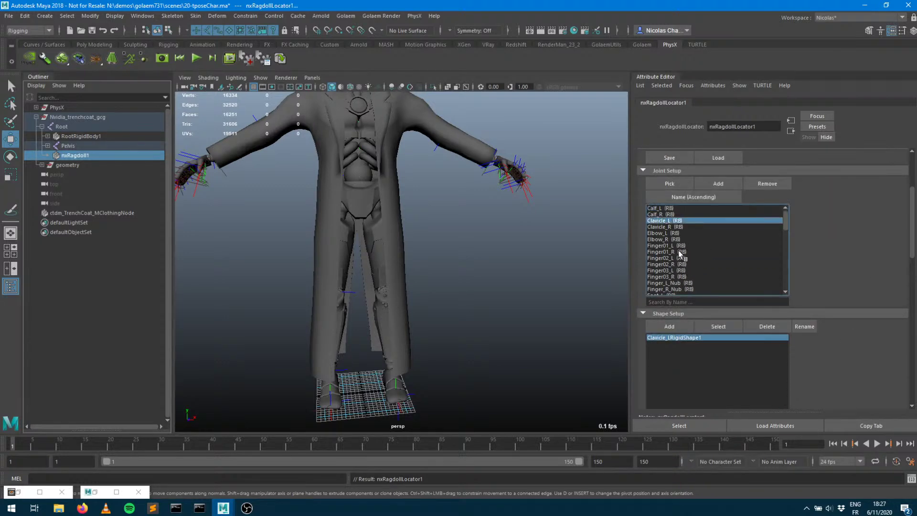
{"action": "scroll", "coordinate": [680, 267], "scroll_direction": "down", "scroll_amount": 2}
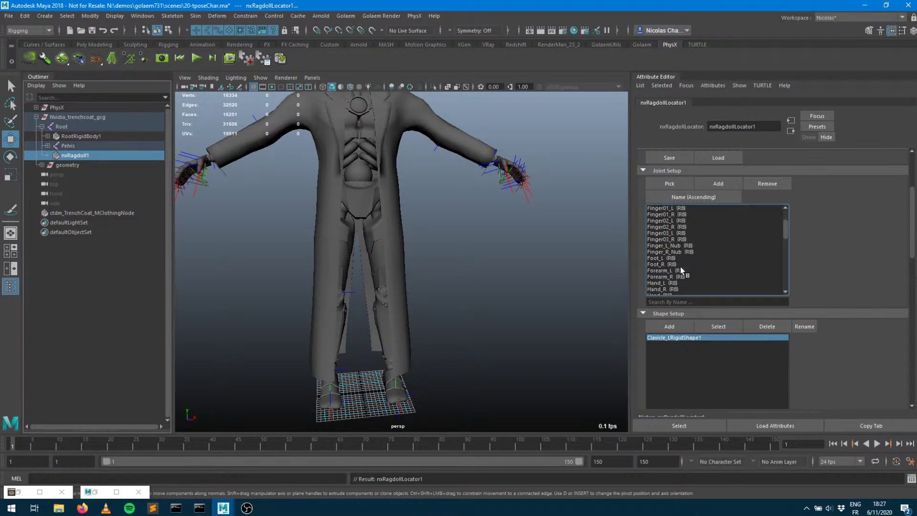
{"action": "left_click", "coordinate": [675, 264], "text": "shift"}
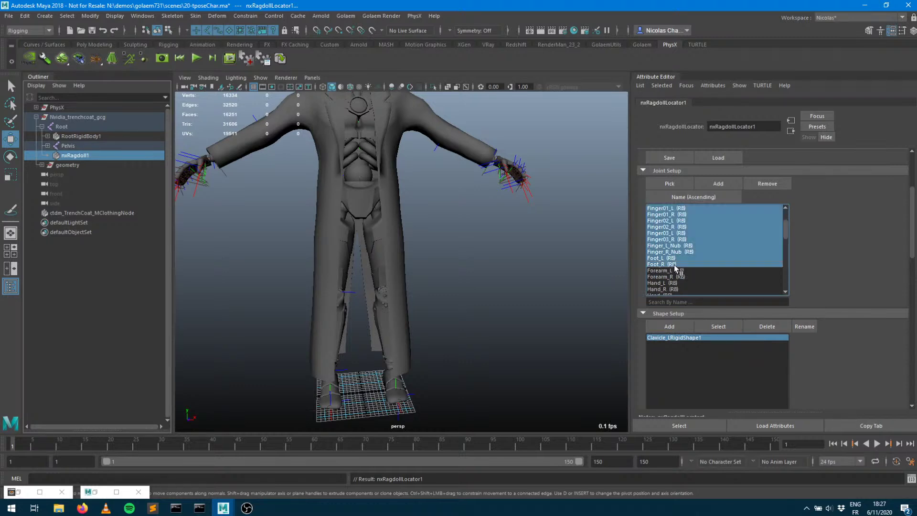
{"action": "left_click", "coordinate": [676, 276], "text": "shift"}
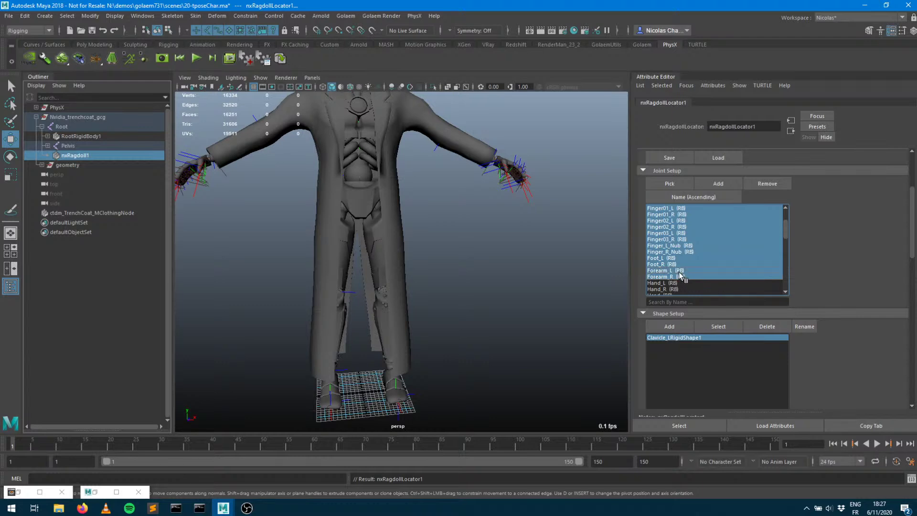
{"action": "left_click", "coordinate": [764, 184]}
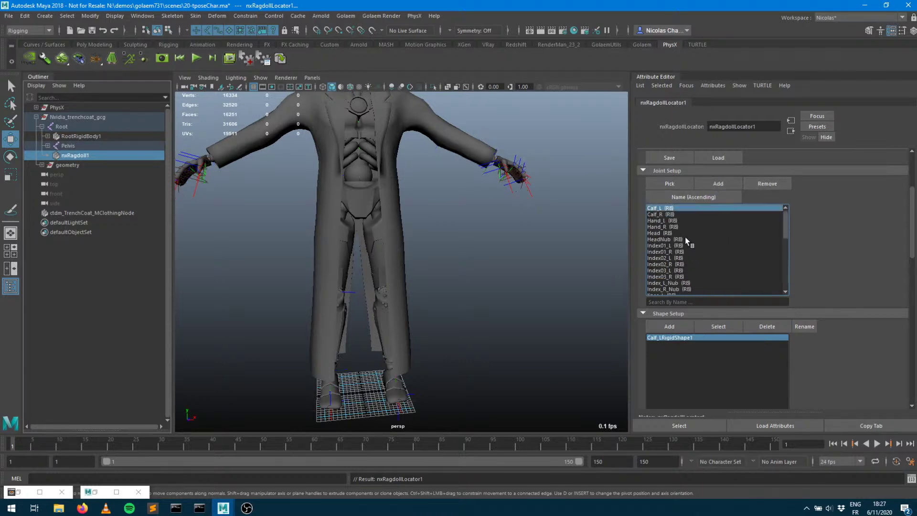
Remove the joints from Hand_L through Index_R_Nub from the ragdoll's joint setup
{"action": "left_click", "coordinate": [669, 221]}
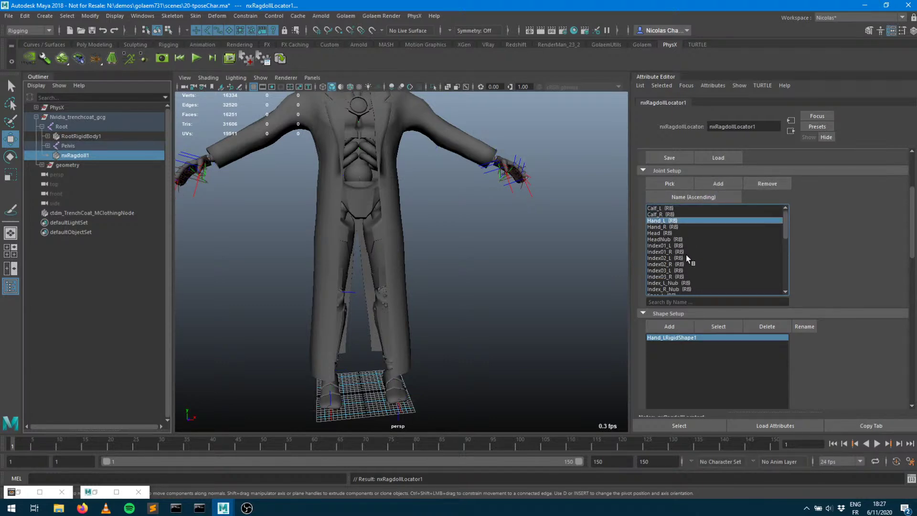
{"action": "scroll", "coordinate": [684, 262], "scroll_direction": "down", "scroll_amount": 1}
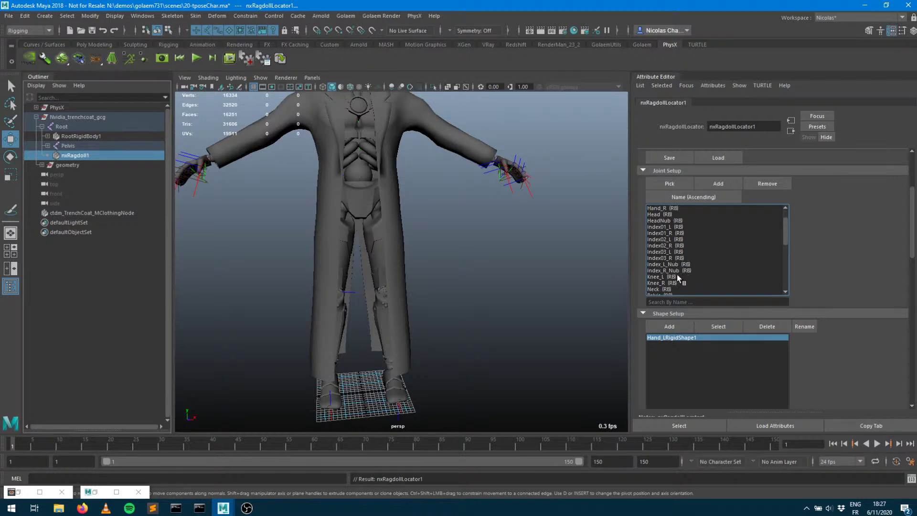
{"action": "left_click", "coordinate": [677, 270], "text": "shift"}
{"action": "left_click", "coordinate": [767, 183]}
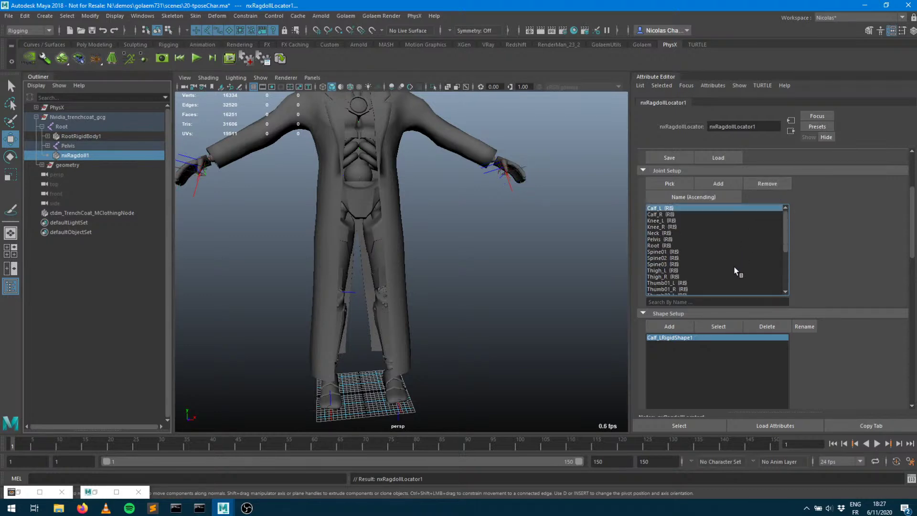
Keep both knee joints and remove the joints from Neck through Spine03 from the ragdoll's joint setup
{"action": "left_click", "coordinate": [659, 221]}
{"action": "left_click", "coordinate": [658, 227]}
{"action": "left_click", "coordinate": [658, 233]}
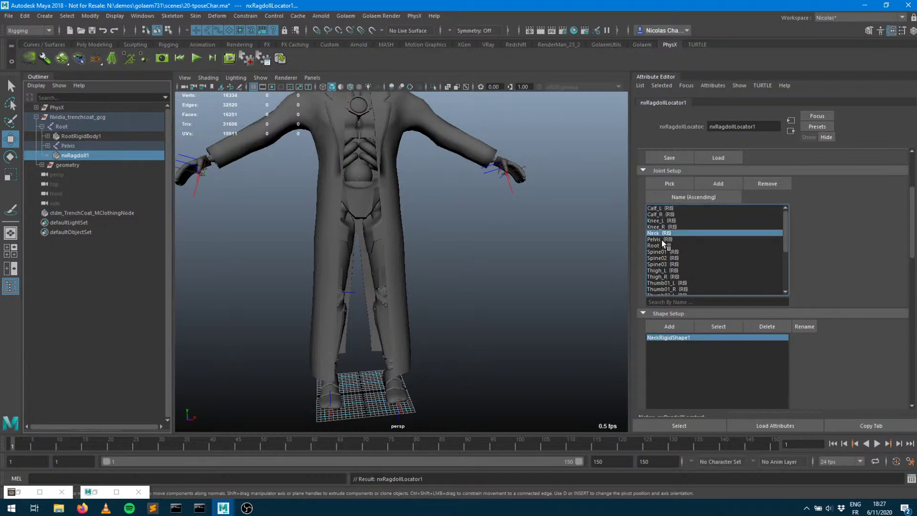
{"action": "left_click", "coordinate": [670, 264], "text": "shift"}
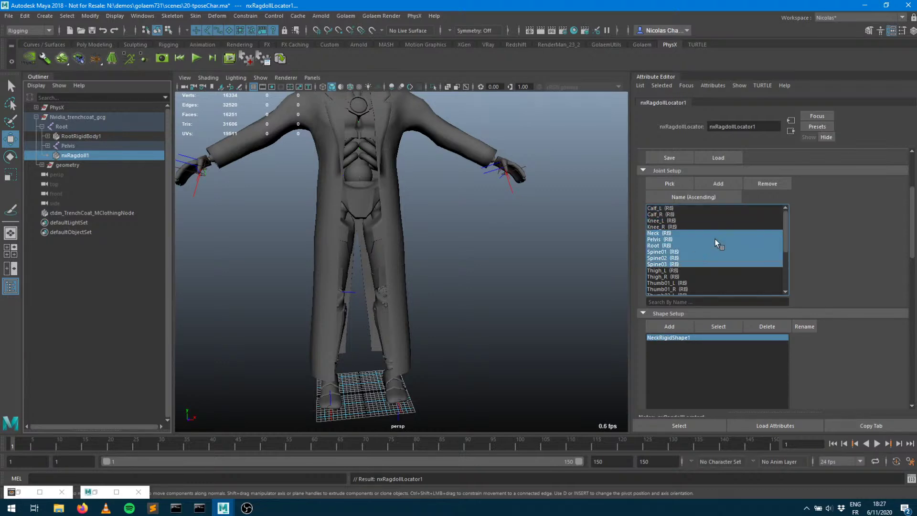
{"action": "left_click", "coordinate": [765, 184]}
Remove the joints from Thumb01_L through UpperArm_R, leaving only the calf, knee and thigh joints in the ragdoll
{"action": "left_click", "coordinate": [665, 245]}
{"action": "scroll", "coordinate": [679, 258], "scroll_direction": "down", "scroll_amount": 3}
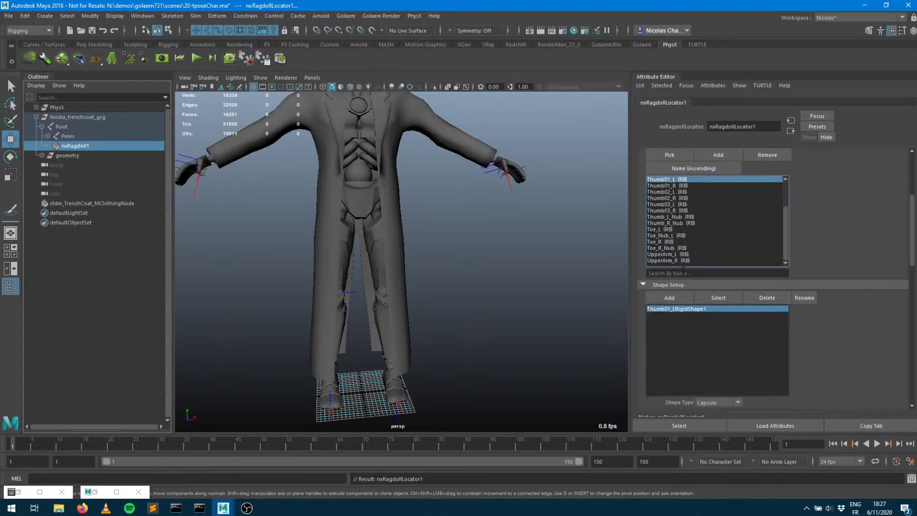
{"action": "left_click", "coordinate": [670, 262], "text": "shift"}
{"action": "left_click", "coordinate": [765, 155]}
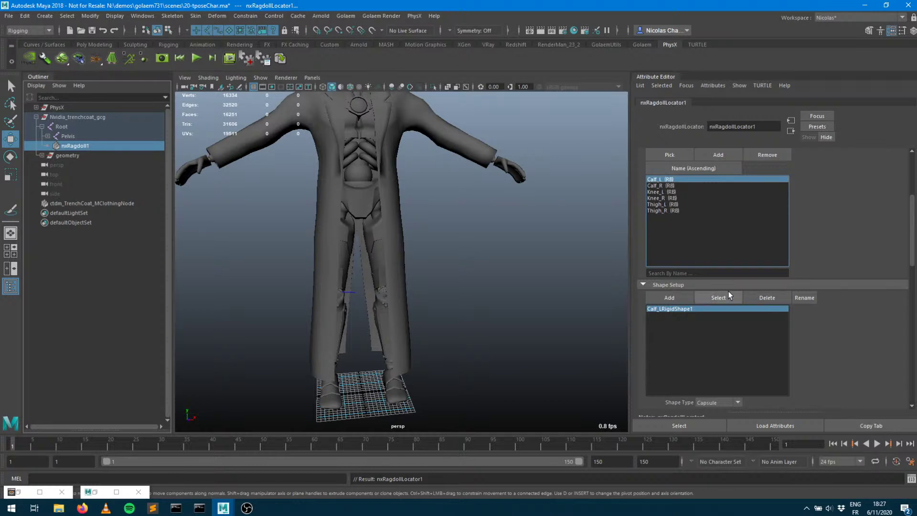
Size the Calf_L capsule shape to a radius of 4.11 cm and a height of 23.29 cm
{"action": "scroll", "coordinate": [776, 316], "scroll_direction": "down", "scroll_amount": 2}
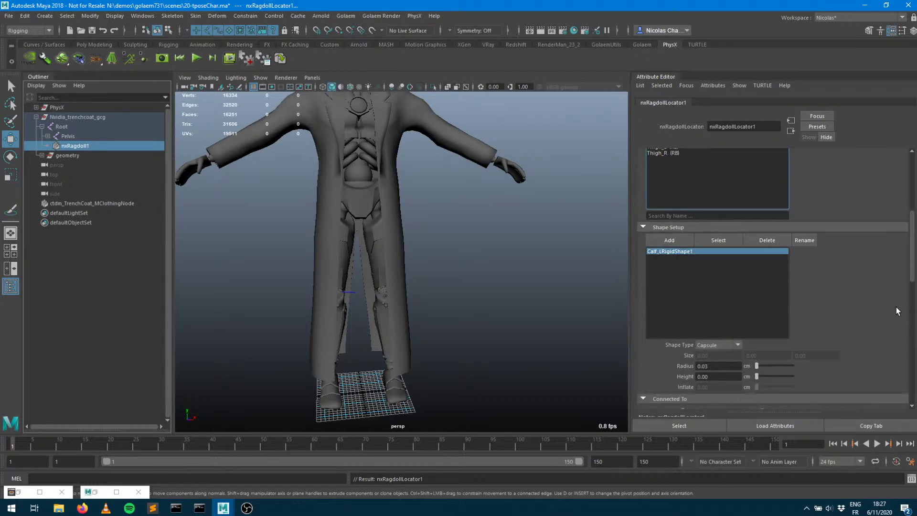
{"action": "scroll", "coordinate": [703, 244], "scroll_direction": "down", "scroll_amount": 1}
{"action": "left_click_drag", "start_coordinate": [758, 339], "coordinate": [759, 336]}
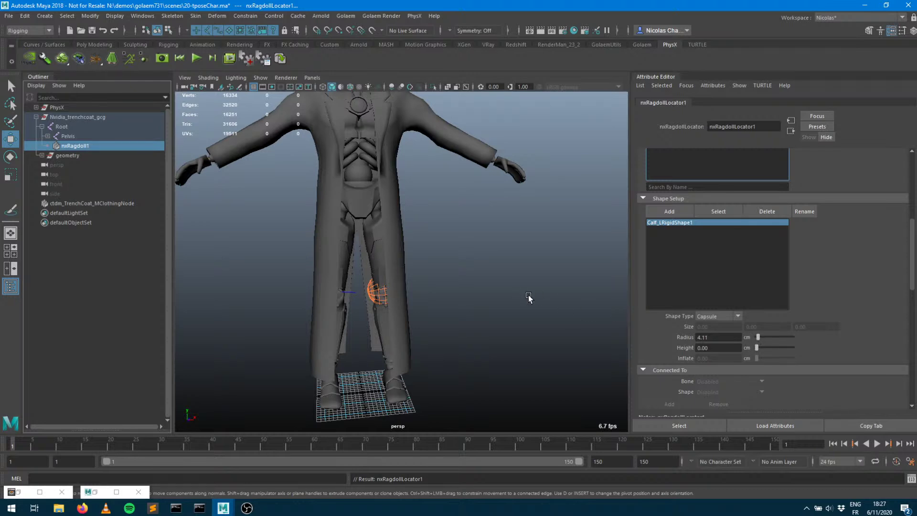
{"action": "left_click_drag", "start_coordinate": [512, 293], "coordinate": [546, 297], "text": "alt"}
{"action": "left_click_drag", "start_coordinate": [757, 348], "coordinate": [765, 353]}
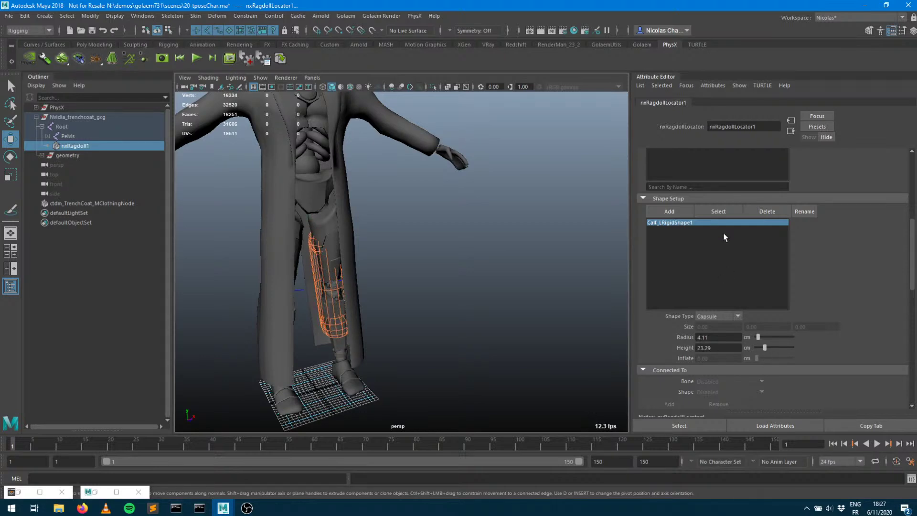
Size the Calf_R capsule shape to a radius of 4.11 cm and a height of 24.66 cm
{"action": "scroll", "coordinate": [712, 223], "scroll_direction": "up", "scroll_amount": 3}
{"action": "left_click", "coordinate": [667, 191]}
{"action": "left_click", "coordinate": [664, 185]}
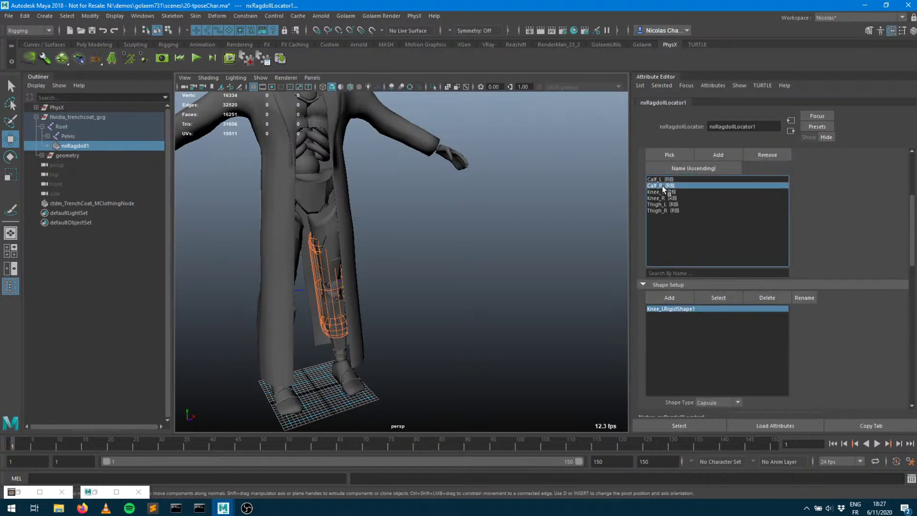
{"action": "scroll", "coordinate": [784, 340], "scroll_direction": "down", "scroll_amount": 3}
{"action": "left_click_drag", "start_coordinate": [759, 333], "coordinate": [758, 340]}
{"action": "left_click_drag", "start_coordinate": [466, 316], "coordinate": [429, 310], "text": "alt"}
{"action": "left_click_drag", "start_coordinate": [758, 348], "coordinate": [765, 349]}
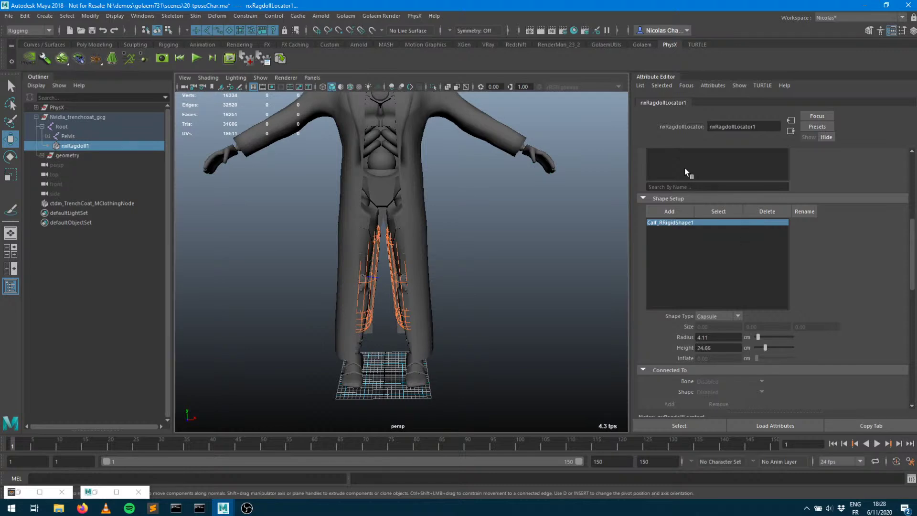
Set the radius of the Knee_L capsule shape to 4.11 cm
{"action": "scroll", "coordinate": [683, 191], "scroll_direction": "up", "scroll_amount": 2}
{"action": "left_click", "coordinate": [663, 163]}
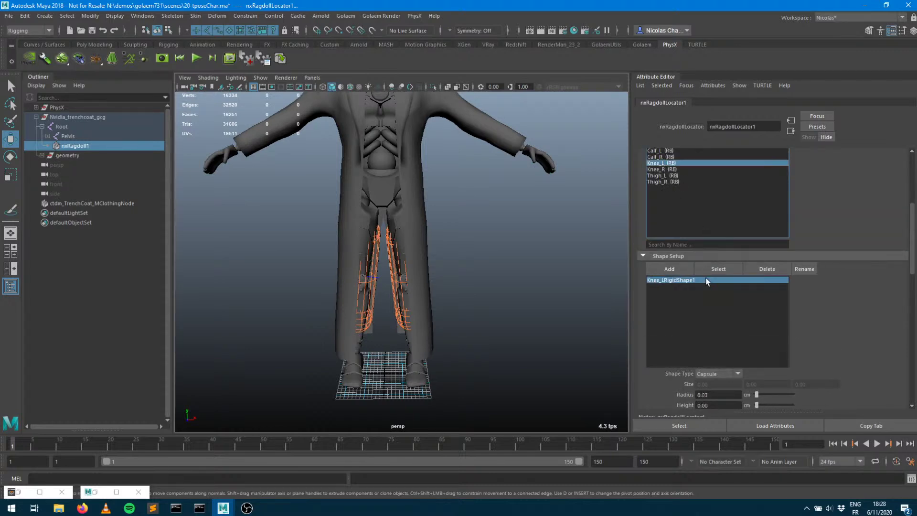
{"action": "left_click_drag", "start_coordinate": [756, 395], "coordinate": [756, 405]}
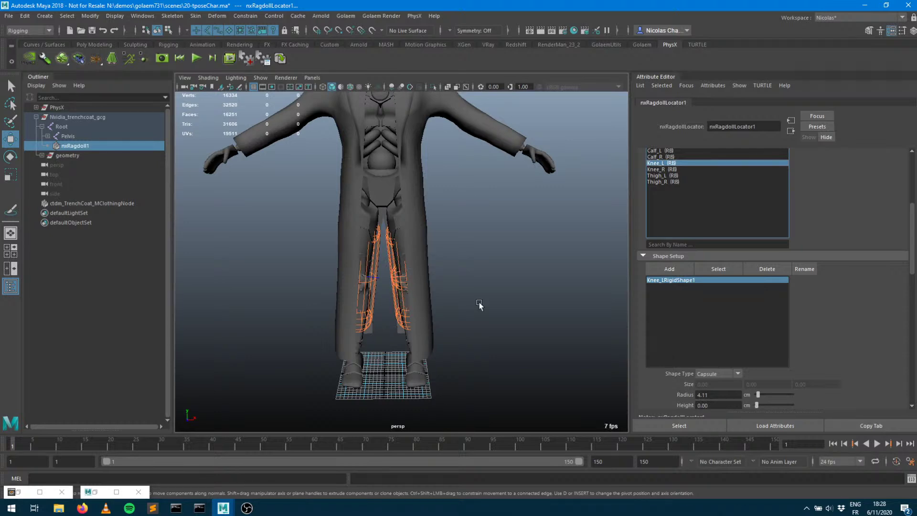
Compare the Calf_L and Knee_L joints and their rigid bodies in the Thigh_L hierarchy, then return to the nxRagdoll1 attributes
{"action": "left_click", "coordinate": [48, 136]}
{"action": "left_click", "coordinate": [52, 165]}
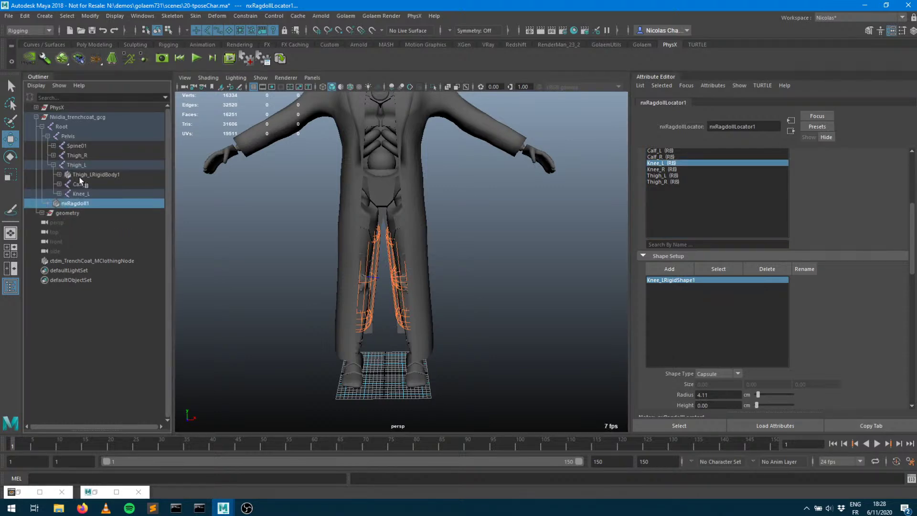
{"action": "left_click", "coordinate": [79, 184]}
{"action": "left_click_drag", "start_coordinate": [375, 231], "coordinate": [348, 281], "text": "alt"}
{"action": "left_click", "coordinate": [84, 195]}
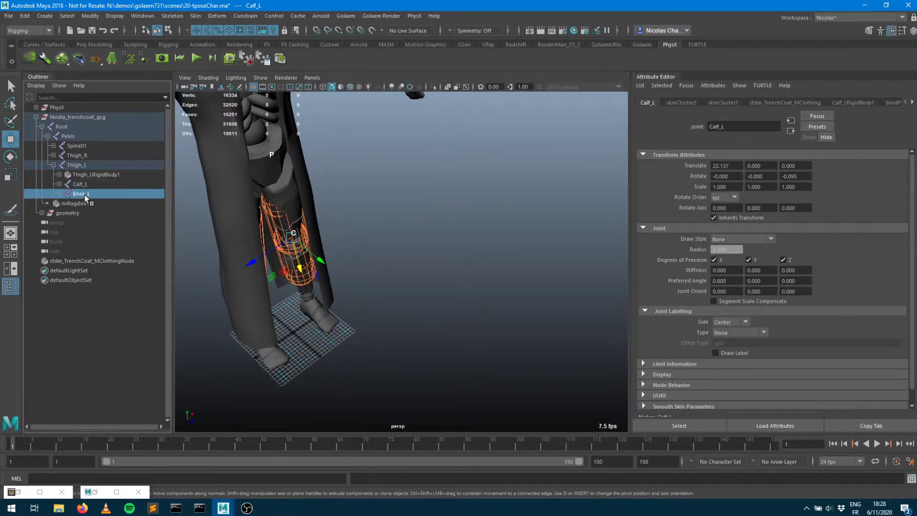
{"action": "left_click_drag", "start_coordinate": [85, 195], "coordinate": [61, 203]}
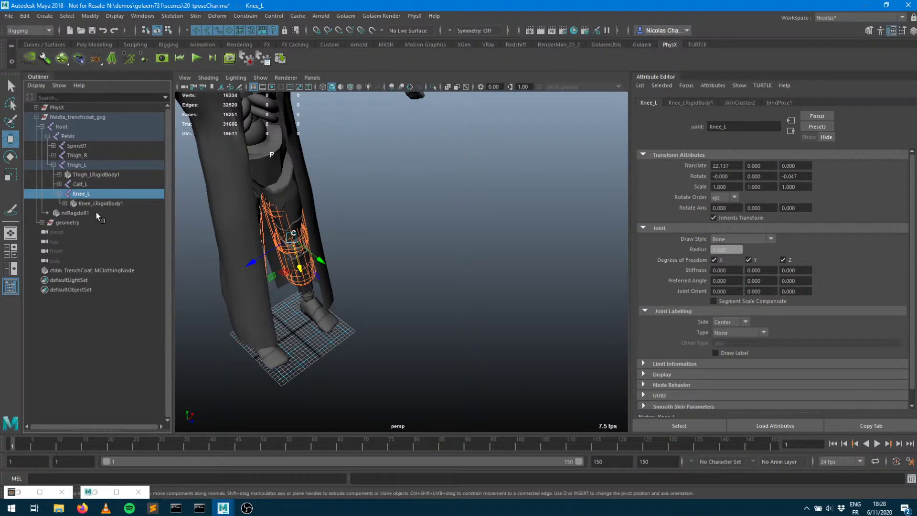
{"action": "left_click", "coordinate": [59, 184]}
{"action": "left_click", "coordinate": [89, 203]}
{"action": "left_click", "coordinate": [88, 213]}
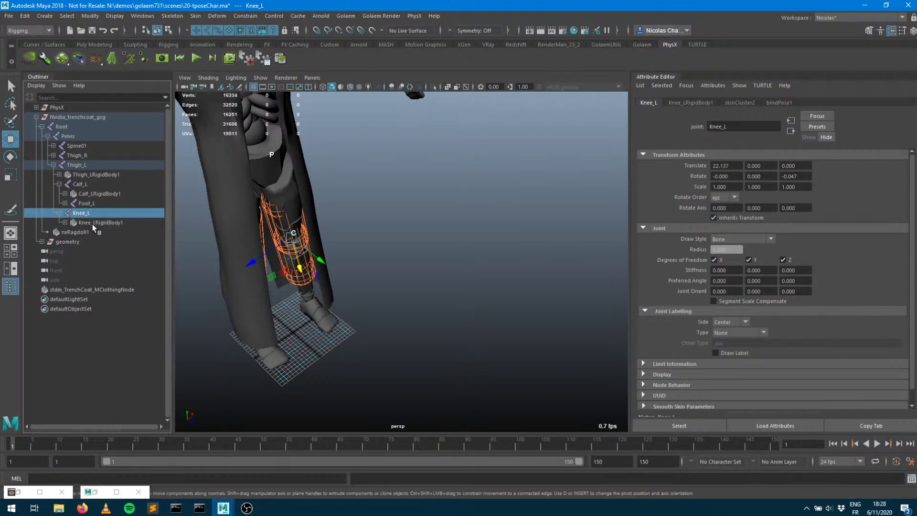
{"action": "left_click", "coordinate": [76, 233]}
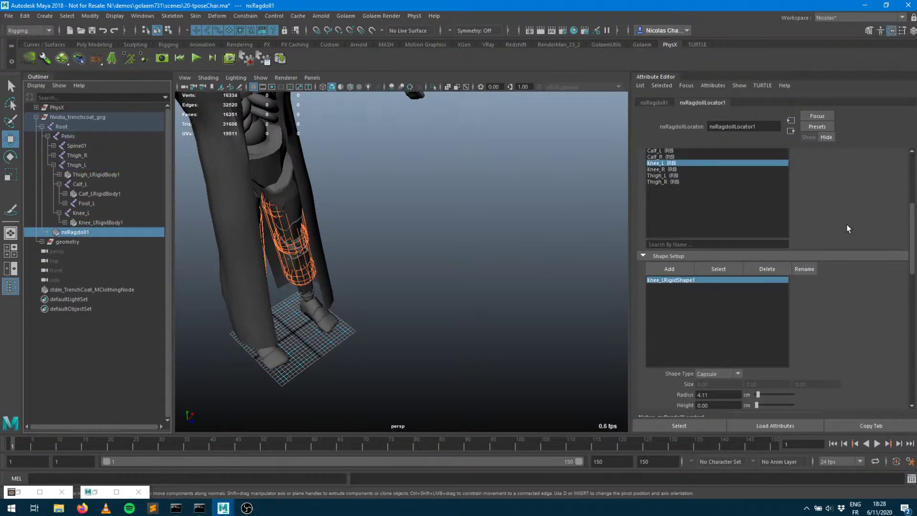
Remove the Knee_L and Knee_R joints from the nxRagdoll1 joint setup
{"action": "left_click", "coordinate": [662, 169], "text": "ctrl"}
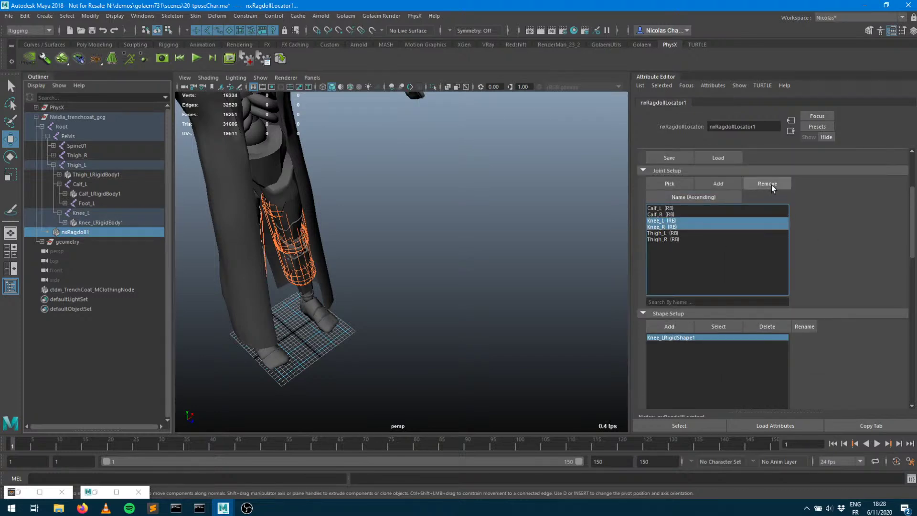
{"action": "left_click", "coordinate": [772, 185]}
Increase the radius and height of the Thigh_L capsule shape to cover the upper left leg
{"action": "left_click", "coordinate": [664, 221]}
{"action": "scroll", "coordinate": [394, 258], "scroll_direction": "down", "scroll_amount": 3}
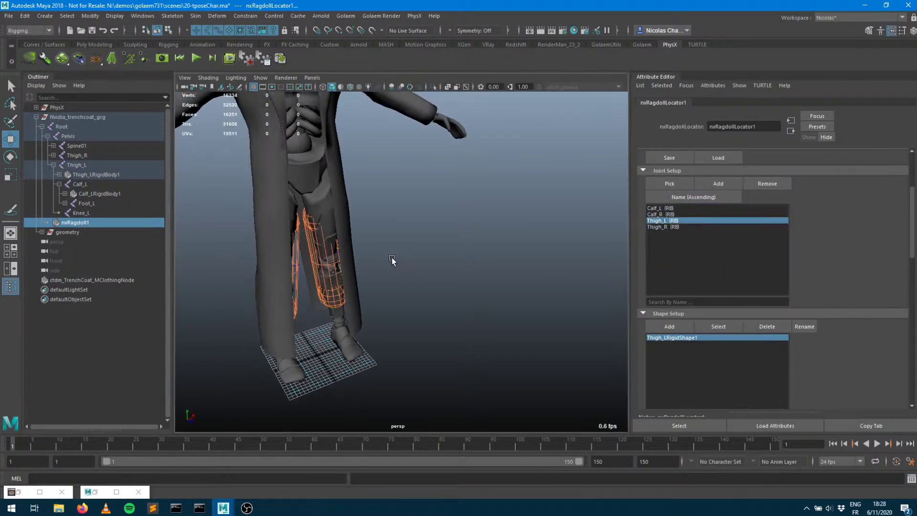
{"action": "left_click_drag", "start_coordinate": [394, 258], "coordinate": [545, 322], "text": "alt"}
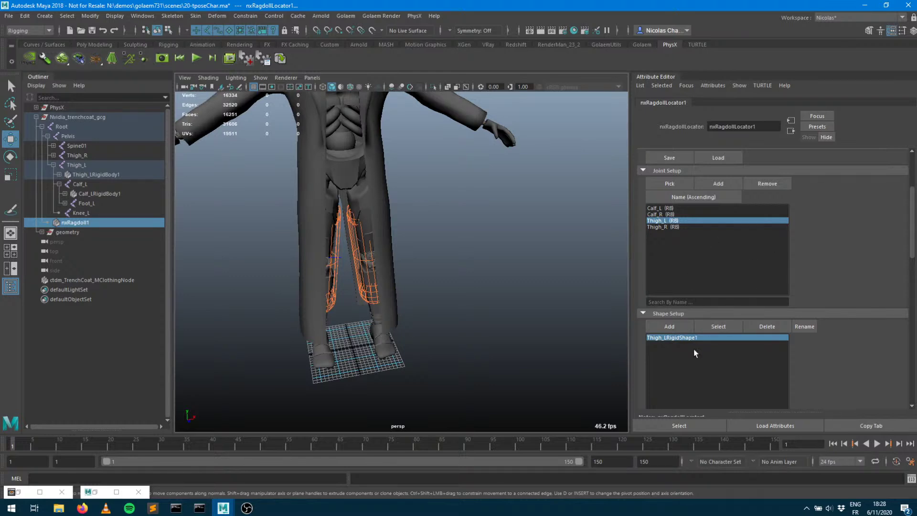
{"action": "scroll", "coordinate": [696, 343], "scroll_direction": "down", "scroll_amount": 4}
{"action": "left_click_drag", "start_coordinate": [757, 337], "coordinate": [760, 348]}
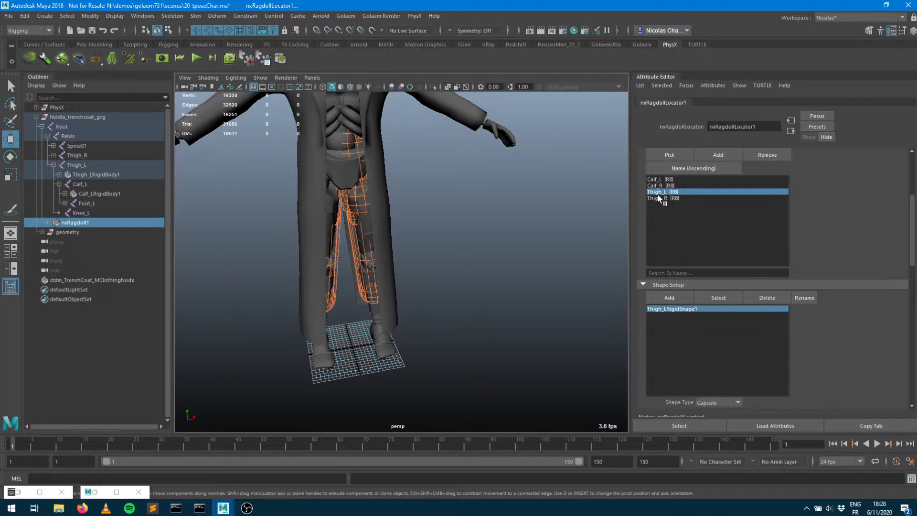
Size the Thigh_R capsule shape to a radius of 5.48 cm and a height of 13.70 cm
{"action": "left_click", "coordinate": [658, 198]}
{"action": "scroll", "coordinate": [745, 325], "scroll_direction": "down", "scroll_amount": 3}
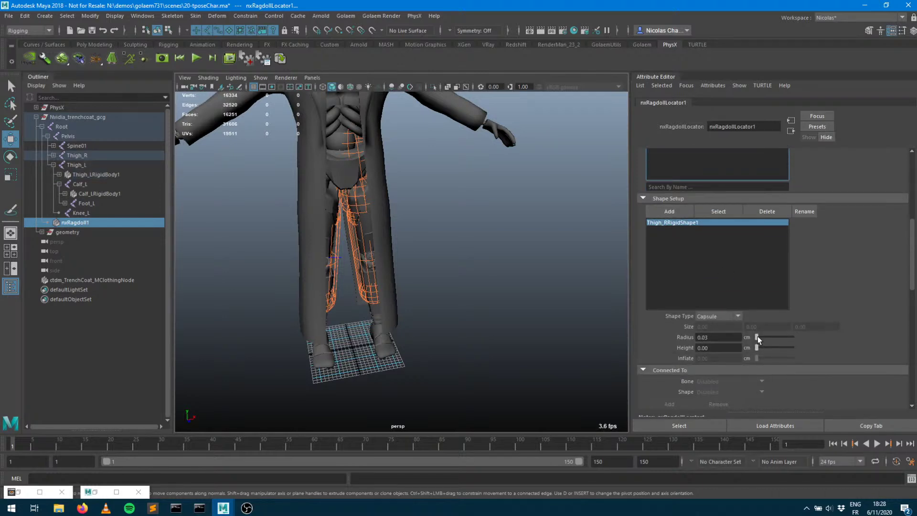
{"action": "left_click_drag", "start_coordinate": [758, 337], "coordinate": [761, 349]}
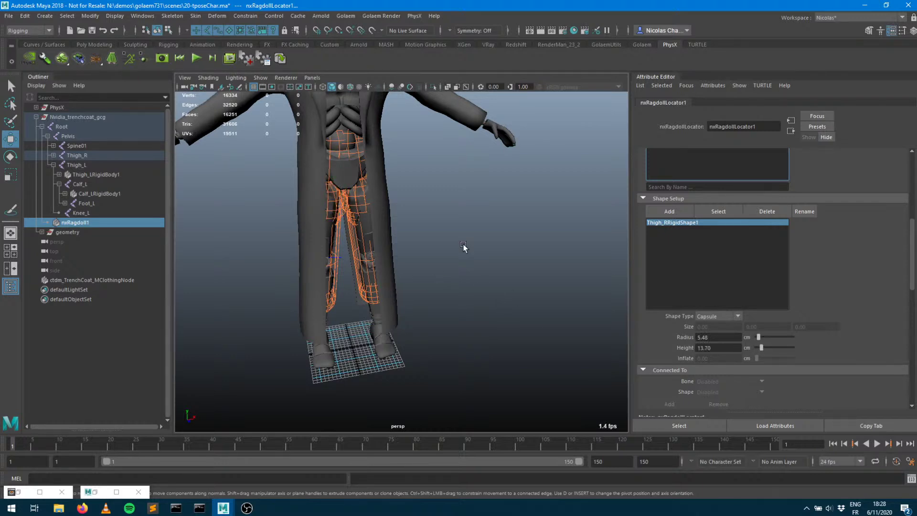
Run the PhysX simulation, examine from several angles how the coat collides with the legs, and stop it
{"action": "left_click", "coordinate": [197, 58]}
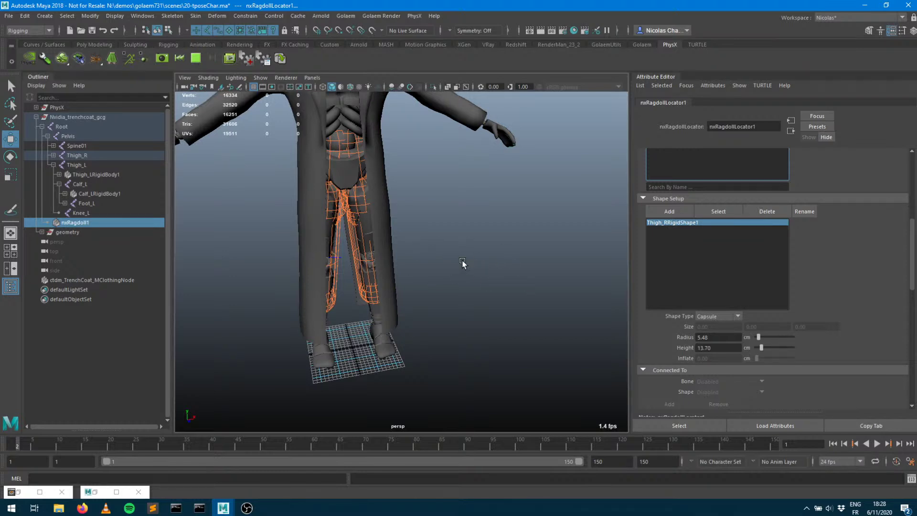
{"action": "scroll", "coordinate": [462, 261], "scroll_direction": "down", "scroll_amount": 5}
{"action": "left_click_drag", "start_coordinate": [489, 276], "coordinate": [518, 348], "text": "alt"}
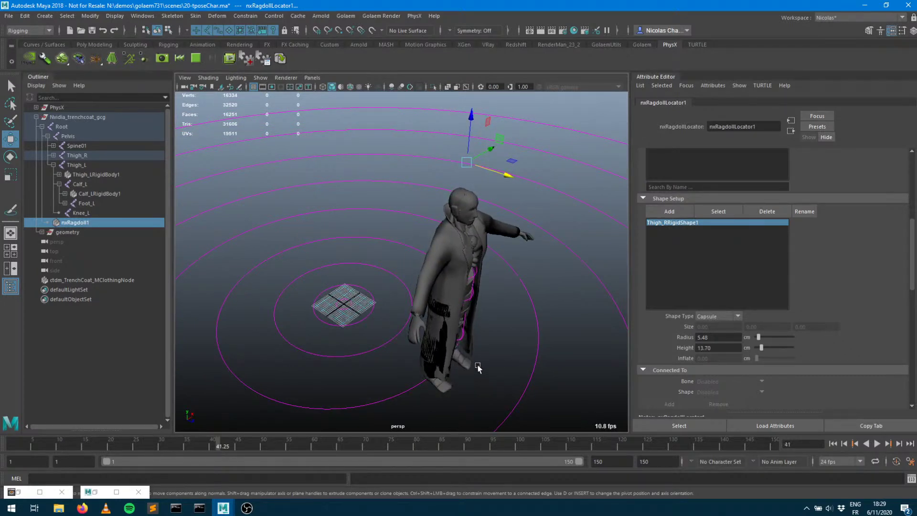
{"action": "left_click_drag", "start_coordinate": [471, 369], "coordinate": [424, 321], "text": "alt"}
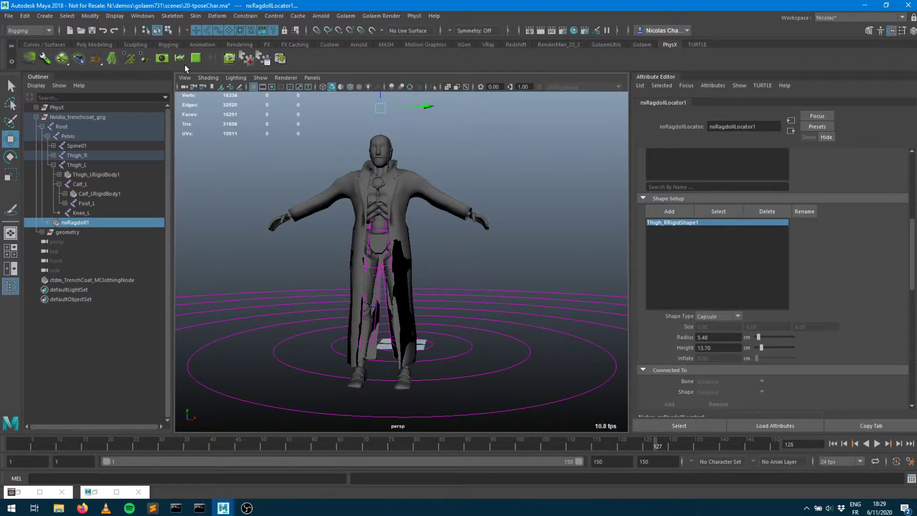
{"action": "left_click", "coordinate": [196, 58]}
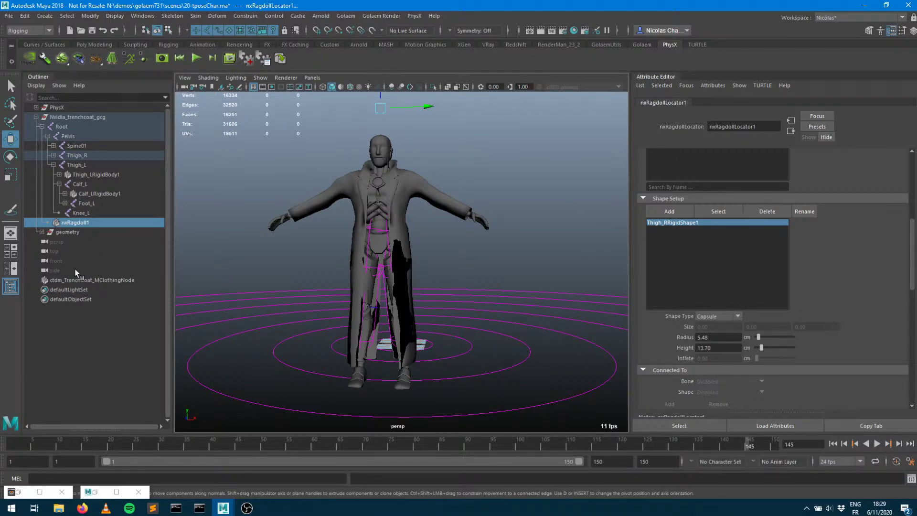
Open the attributes of ctdm_TrenchCoat_MClothingNode and review its physical material and fiber limit settings
{"action": "left_click", "coordinate": [79, 281]}
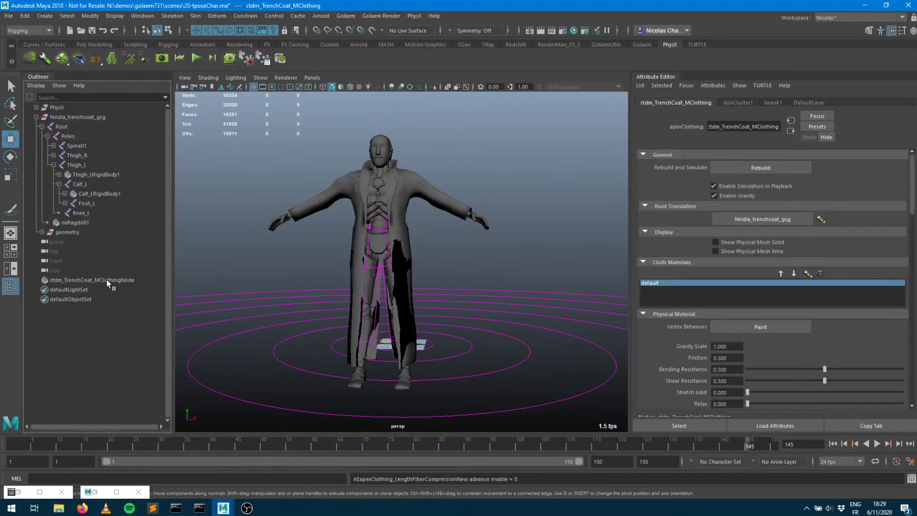
{"action": "scroll", "coordinate": [738, 320], "scroll_direction": "down", "scroll_amount": 3}
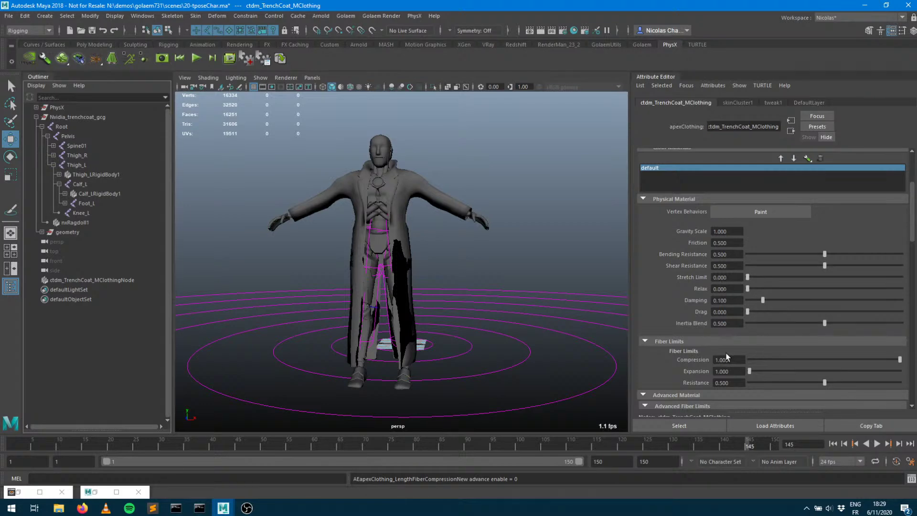
{"action": "scroll", "coordinate": [723, 287], "scroll_direction": "down", "scroll_amount": 2}
{"action": "scroll", "coordinate": [712, 294], "scroll_direction": "up", "scroll_amount": 3}
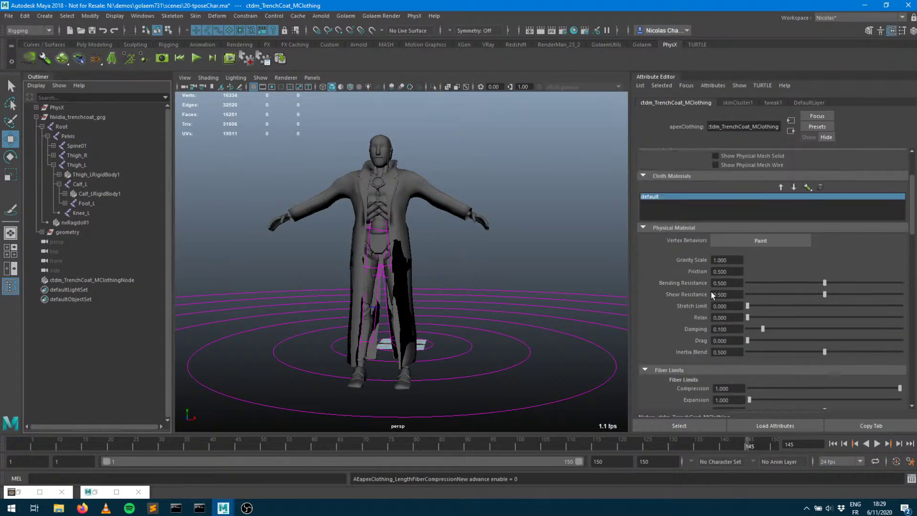
Review the paintable vertex behaviors of the coat with maxDistances chosen, close the paint settings and reset the simulation
{"action": "left_click", "coordinate": [748, 242]}
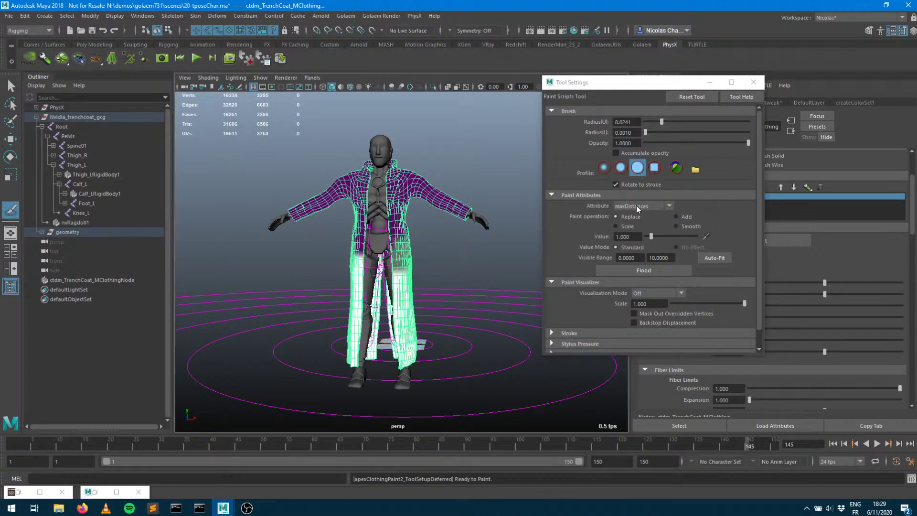
{"action": "left_click", "coordinate": [636, 206]}
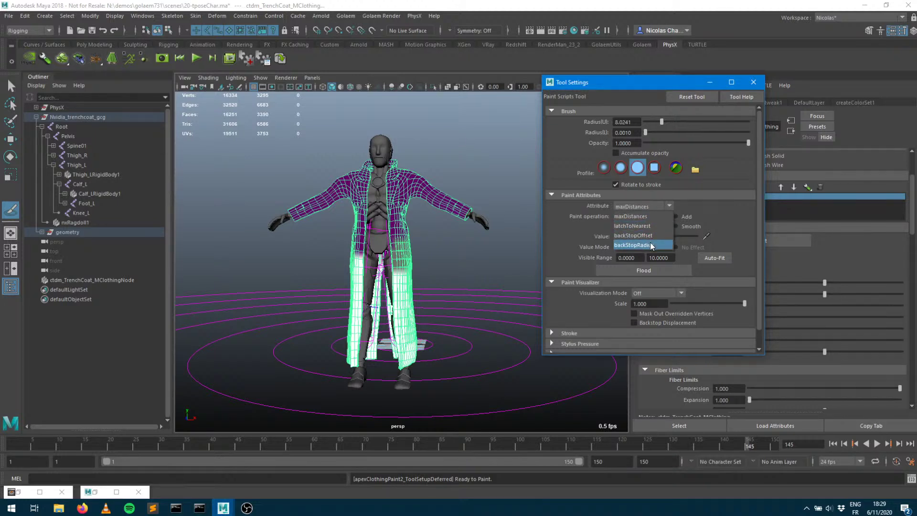
{"action": "left_click", "coordinate": [639, 216]}
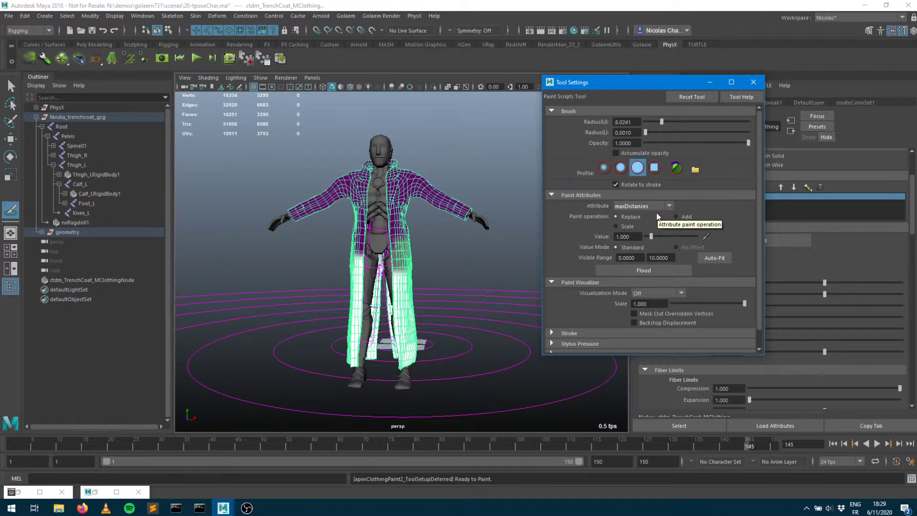
{"action": "left_click", "coordinate": [751, 83]}
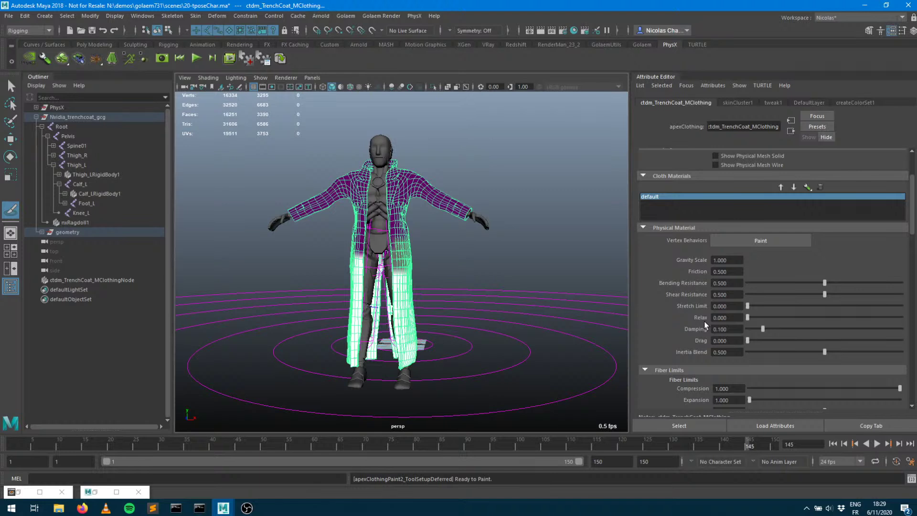
{"action": "left_click", "coordinate": [180, 60]}
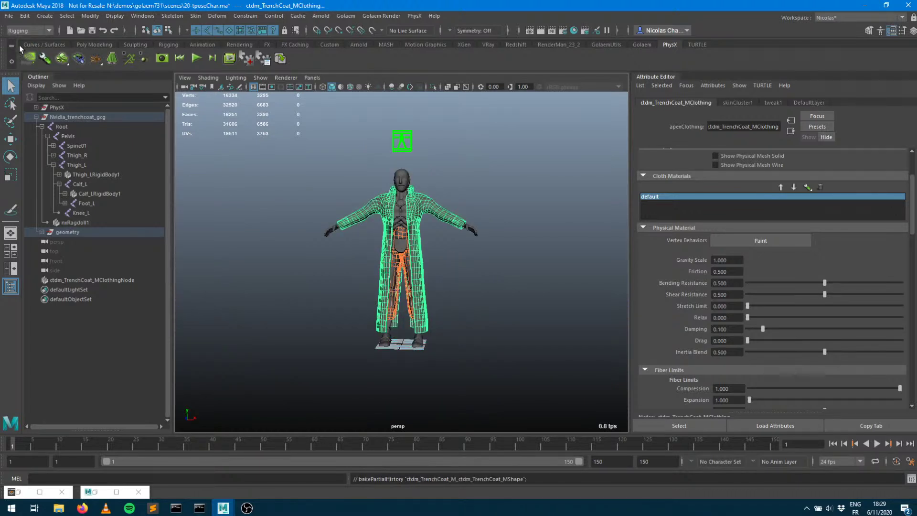
Set up a PhysX export of the selection with Export PhysX Assets and Include Collision Rig, and close it without exporting
{"action": "left_click", "coordinate": [5, 16]}
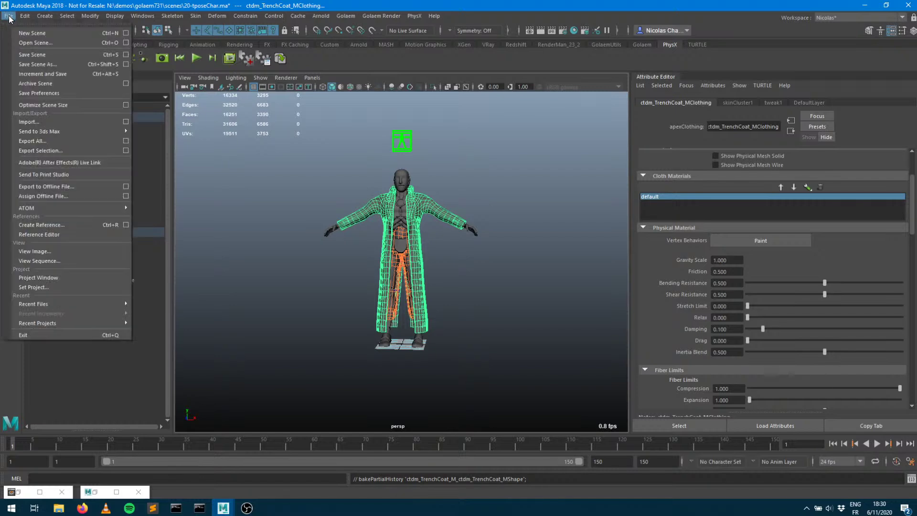
{"action": "left_click", "coordinate": [39, 151]}
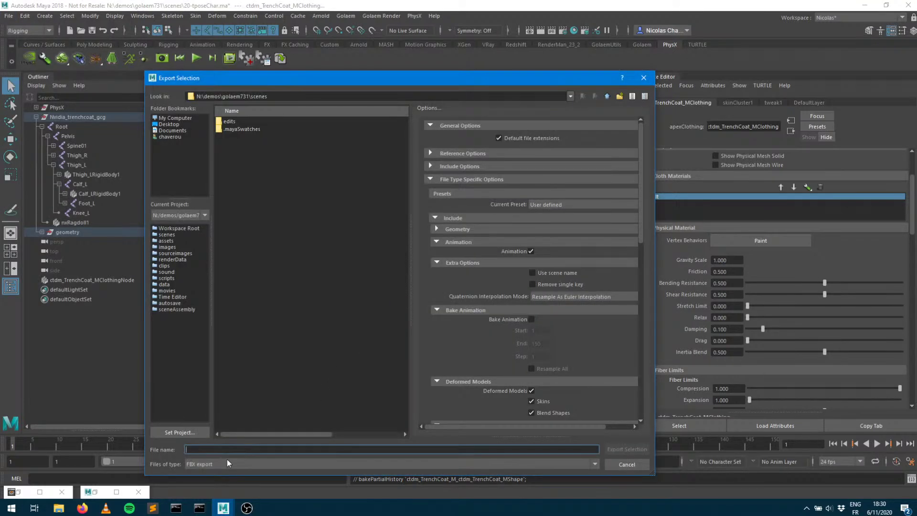
{"action": "left_click", "coordinate": [227, 460]}
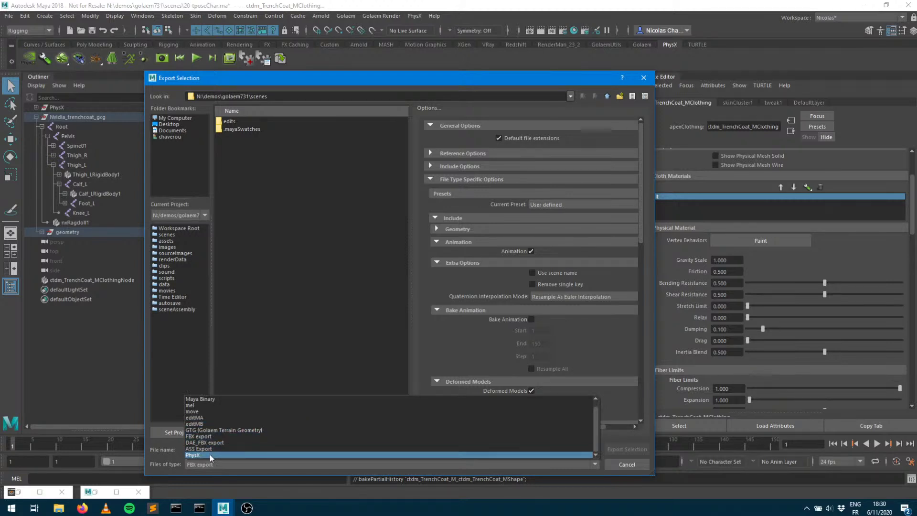
{"action": "left_click", "coordinate": [211, 455]}
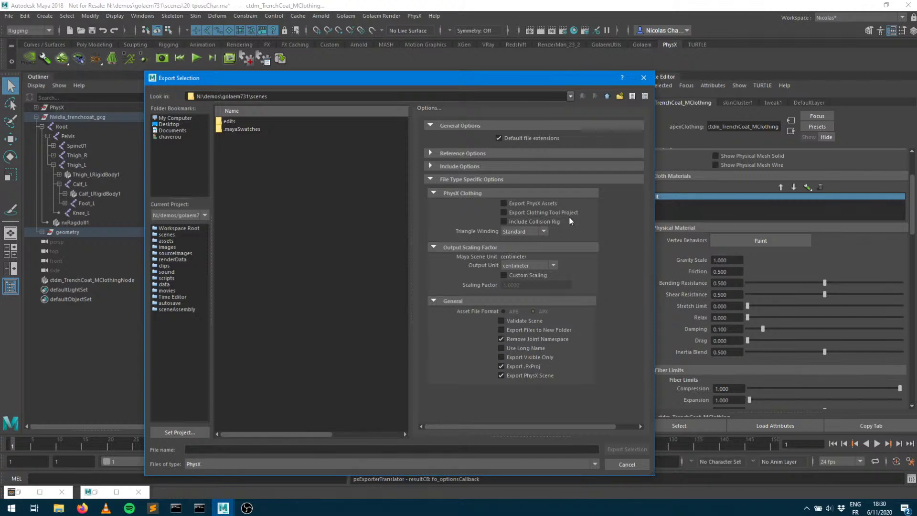
{"action": "left_click", "coordinate": [535, 204]}
{"action": "left_click", "coordinate": [221, 449]}
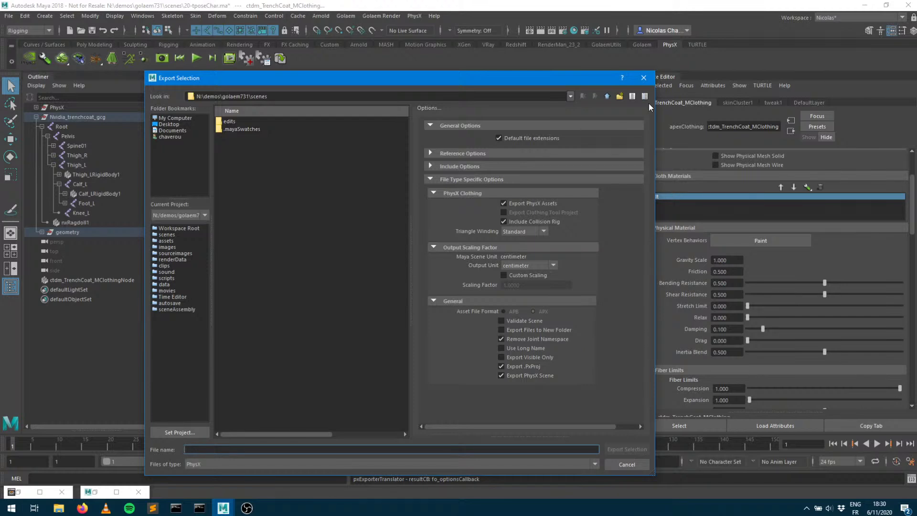
{"action": "left_click", "coordinate": [644, 78]}
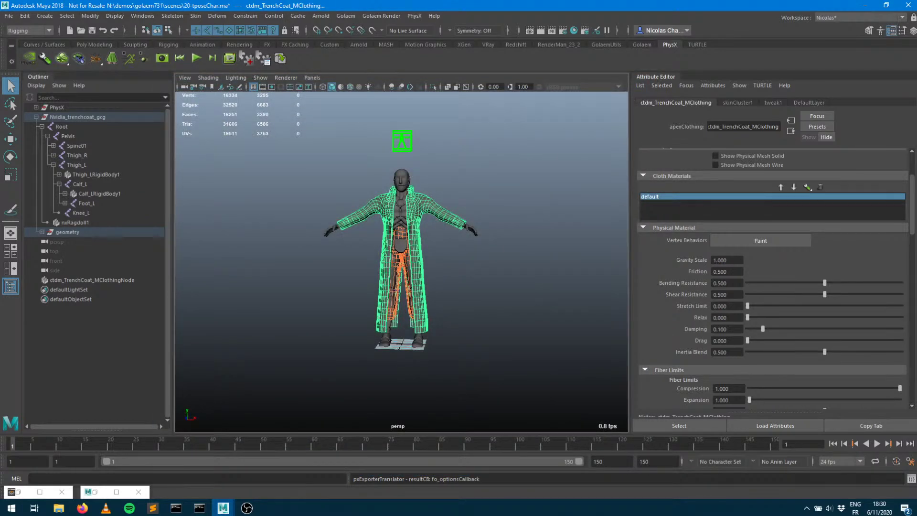
Open the recent scene 20-paintCloth.ma without saving the changes to the current scene
{"action": "left_click", "coordinate": [24, 16]}
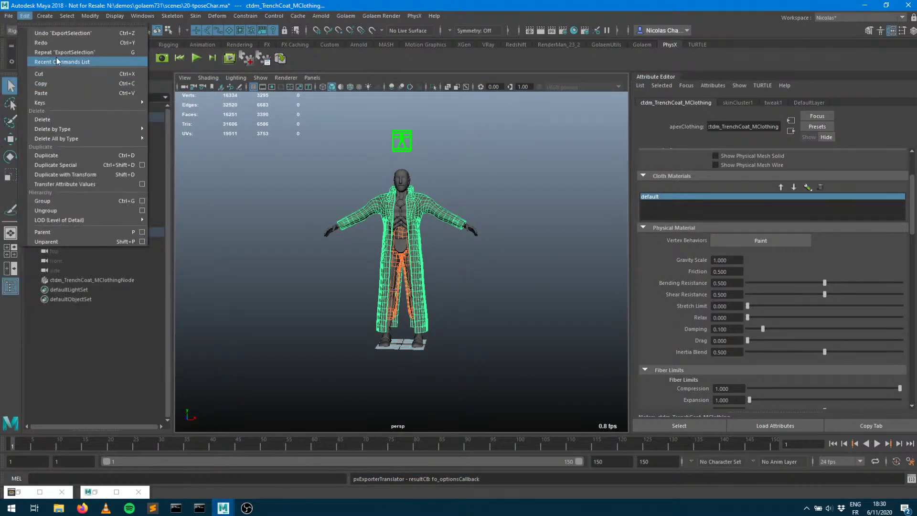
{"action": "mouse_move", "coordinate": [11, 17]}
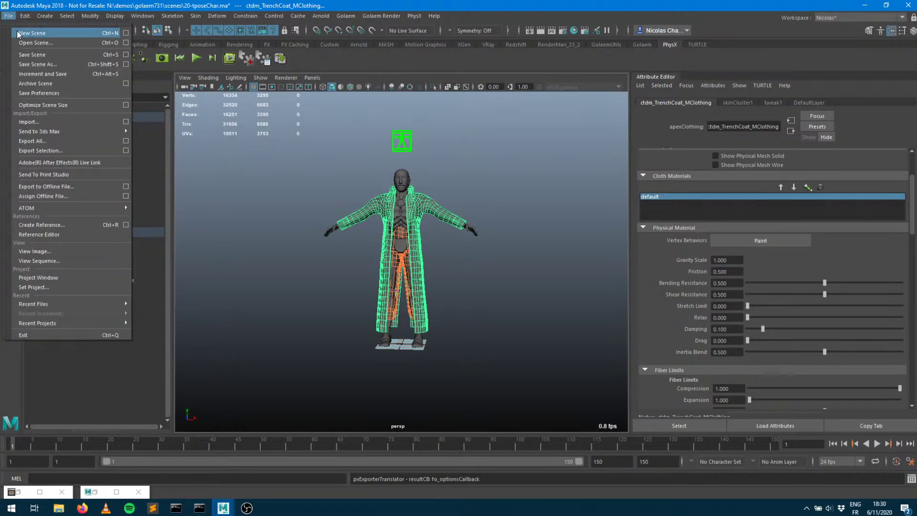
{"action": "mouse_move", "coordinate": [68, 307]}
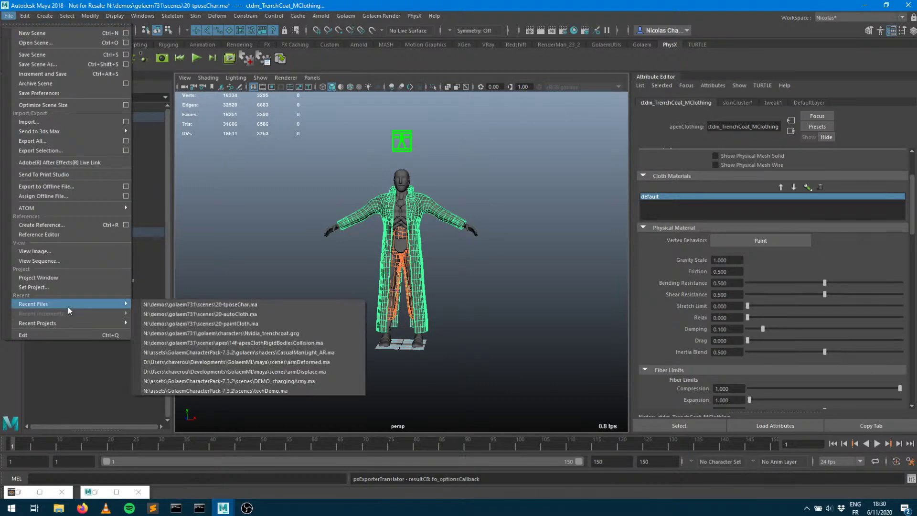
{"action": "left_click", "coordinate": [248, 323]}
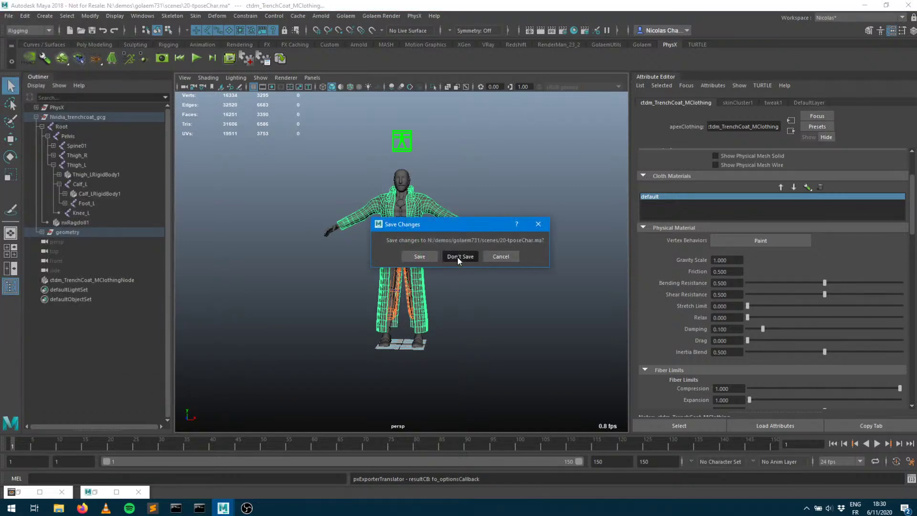
{"action": "left_click", "coordinate": [459, 257]}
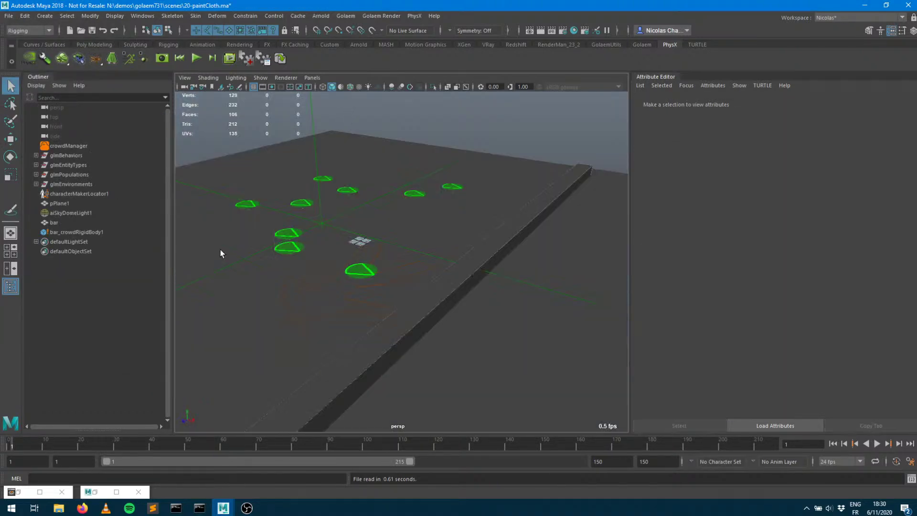
Advance the crowd simulation to frame 2 and open the character file of entityType1 in the Golaem Character Maker
{"action": "left_click", "coordinate": [888, 444]}
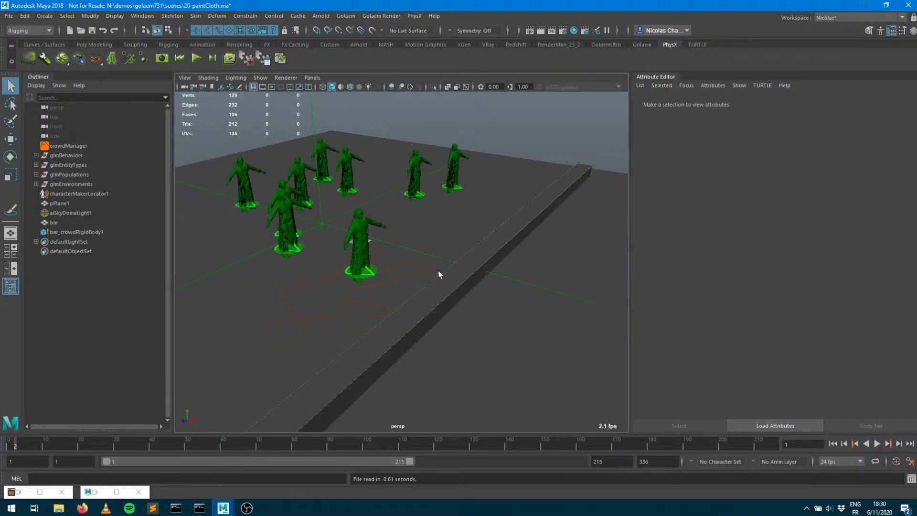
{"action": "left_click", "coordinate": [36, 165]}
{"action": "left_click", "coordinate": [153, 174]}
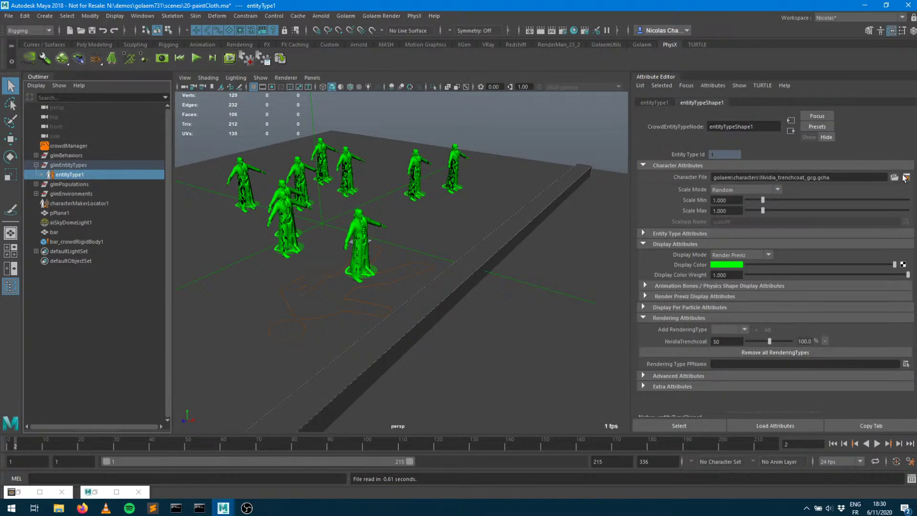
{"action": "left_click", "coordinate": [906, 177]}
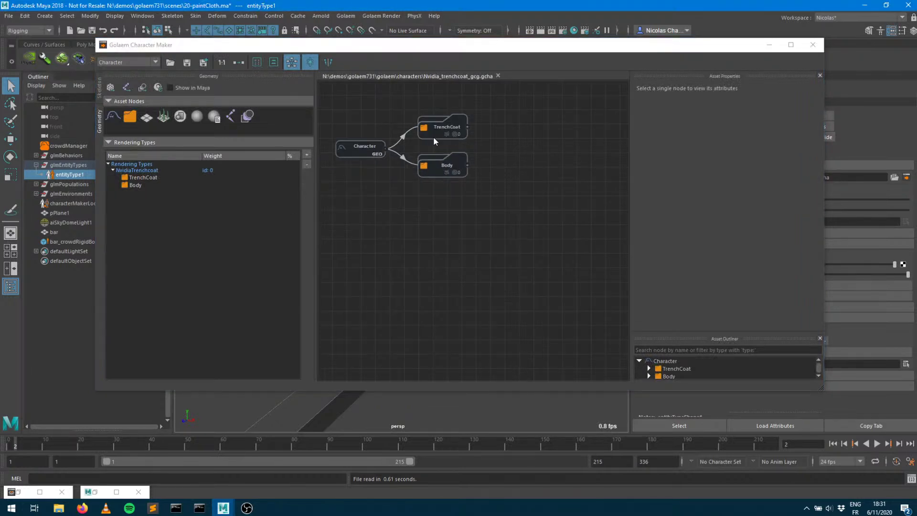
Expand the TrenchCoat asset group, check the cloth asset file of the ctdm_TrenchCoat_M mesh node, and minimize the Character Maker
{"action": "left_click", "coordinate": [473, 139]}
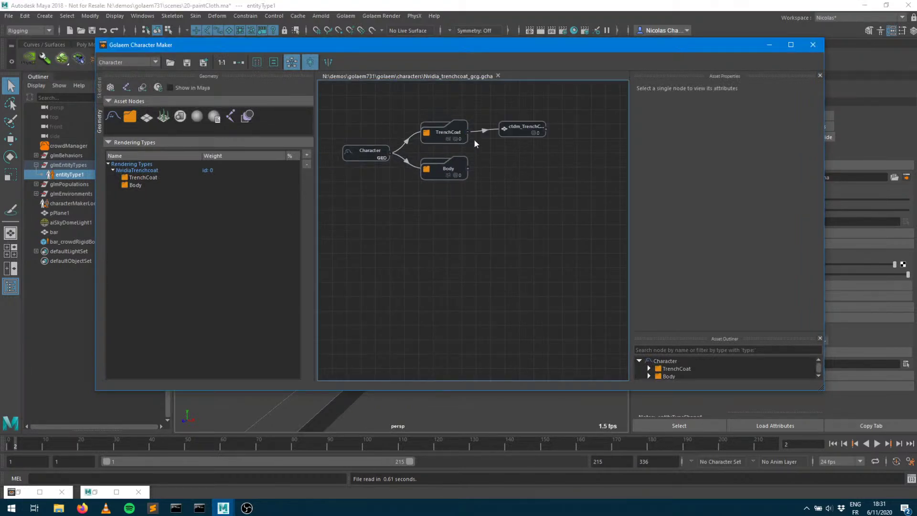
{"action": "left_click", "coordinate": [501, 128]}
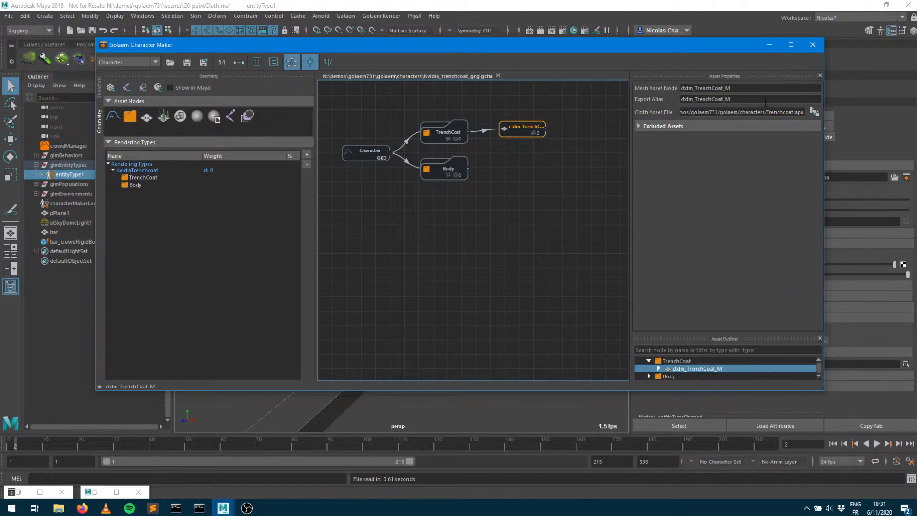
{"action": "left_click", "coordinate": [769, 45]}
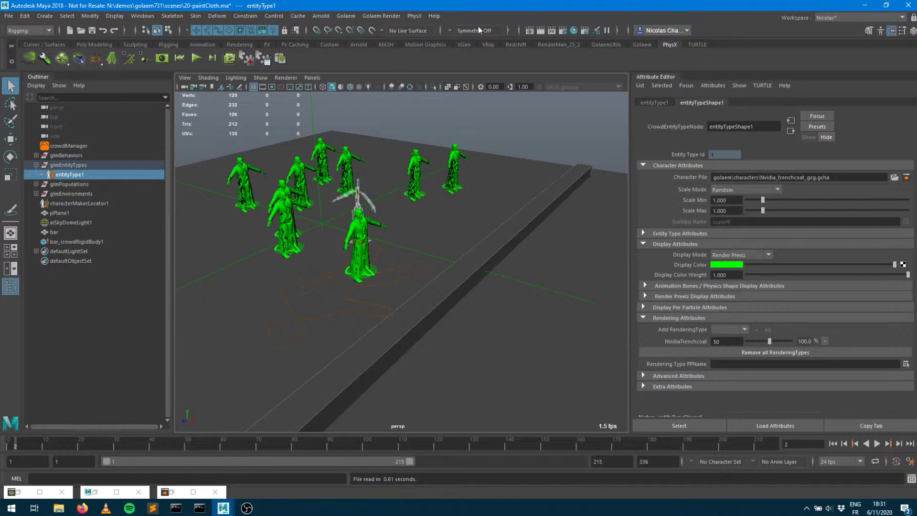
Close the trench coat character file and the Golaem Character Maker
{"action": "left_click", "coordinate": [645, 45]}
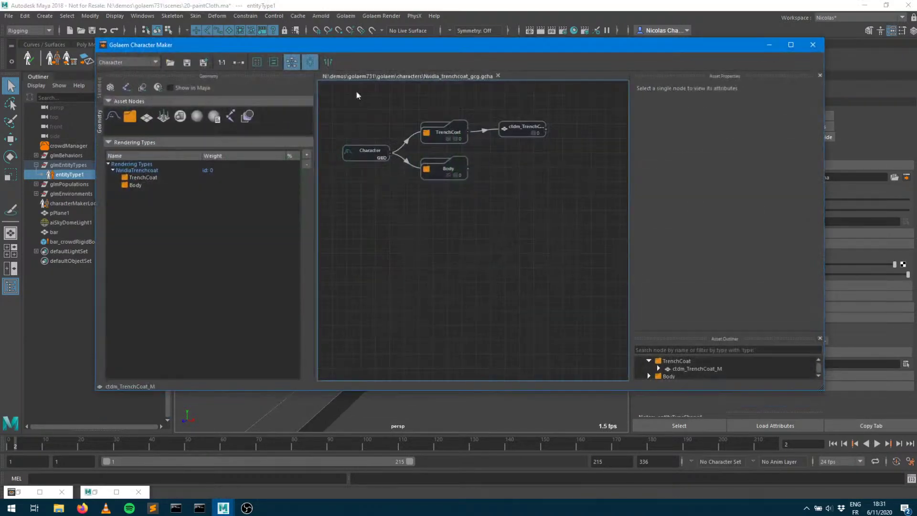
{"action": "left_click", "coordinate": [499, 75]}
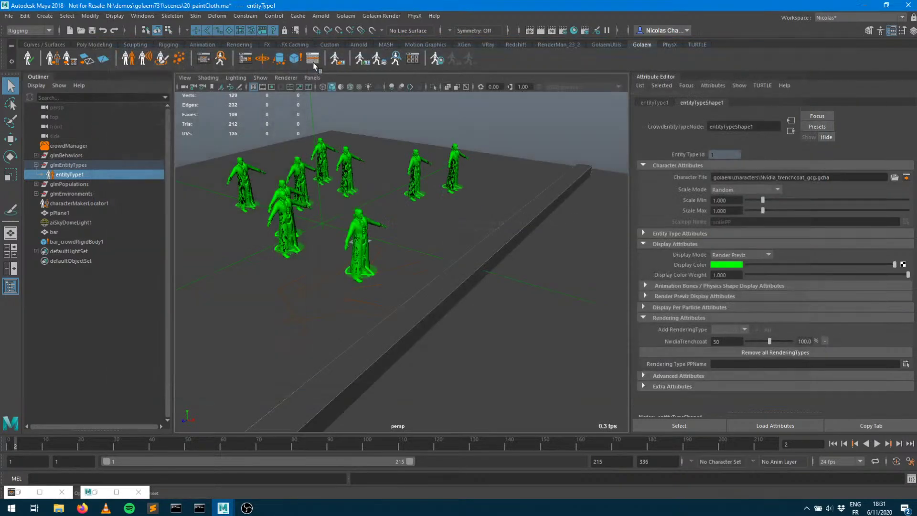
{"action": "left_click", "coordinate": [813, 44]}
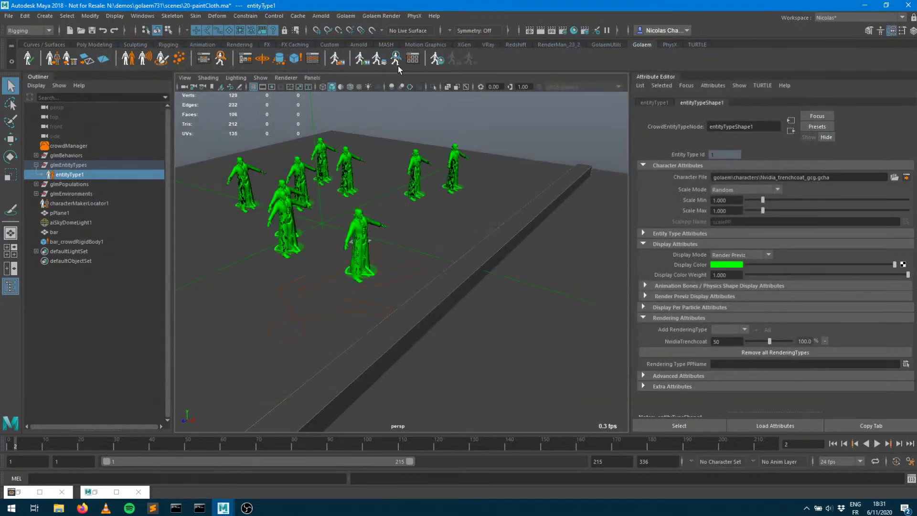
Open the Golaem Behavior Editor and check the ApexCloth behavior's cloth meshes and automatic Apex creation settings
{"action": "left_click", "coordinate": [205, 59]}
{"action": "left_click", "coordinate": [283, 291]}
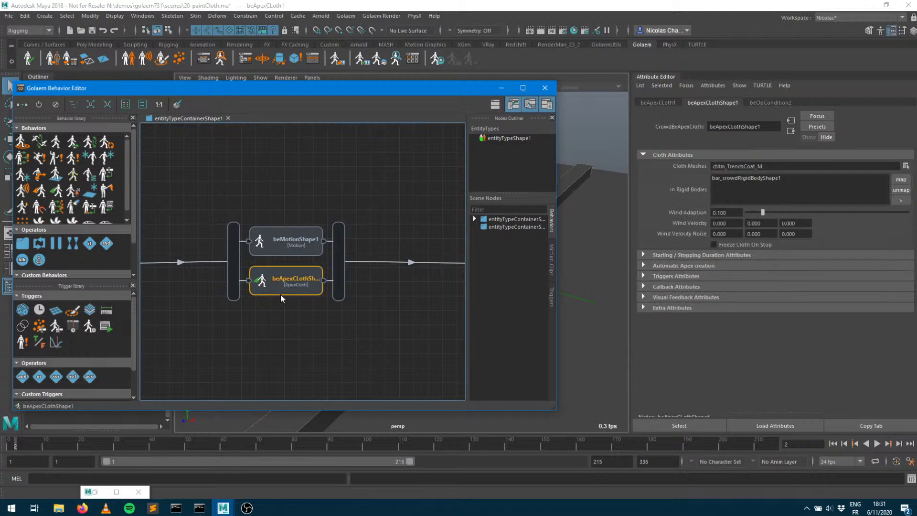
{"action": "left_click", "coordinate": [755, 166]}
{"action": "double_click", "coordinate": [746, 166]}
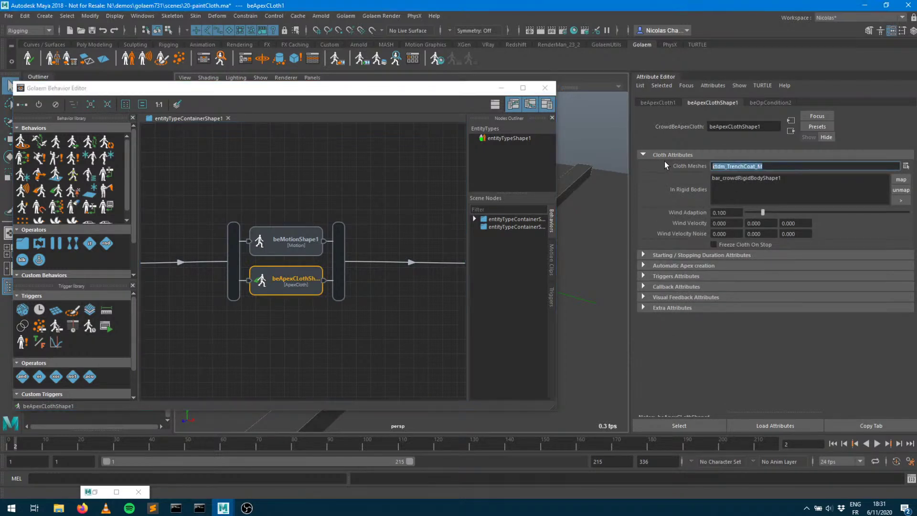
{"action": "left_click", "coordinate": [682, 266]}
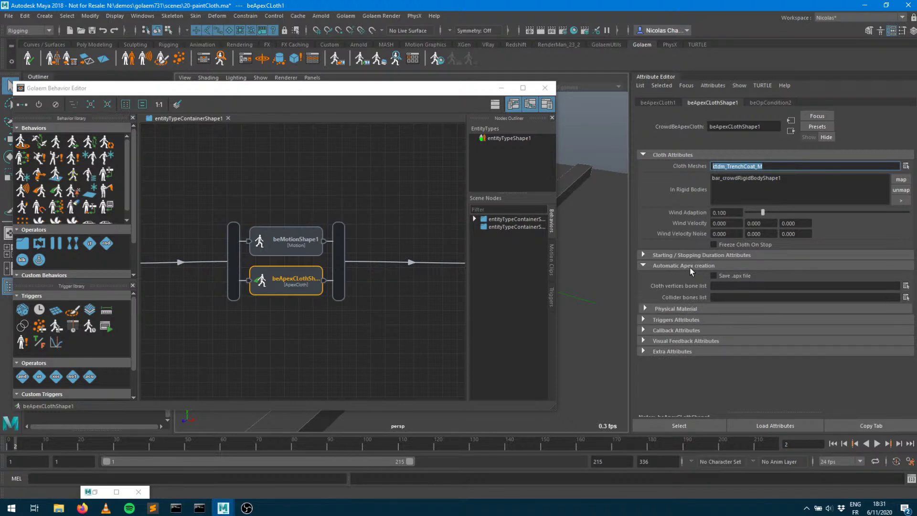
Minimize the Behavior Editor, check the bar's rigid body in the cloth attributes, and play the crowd simulation to about frame 117
{"action": "left_click", "coordinate": [502, 88]}
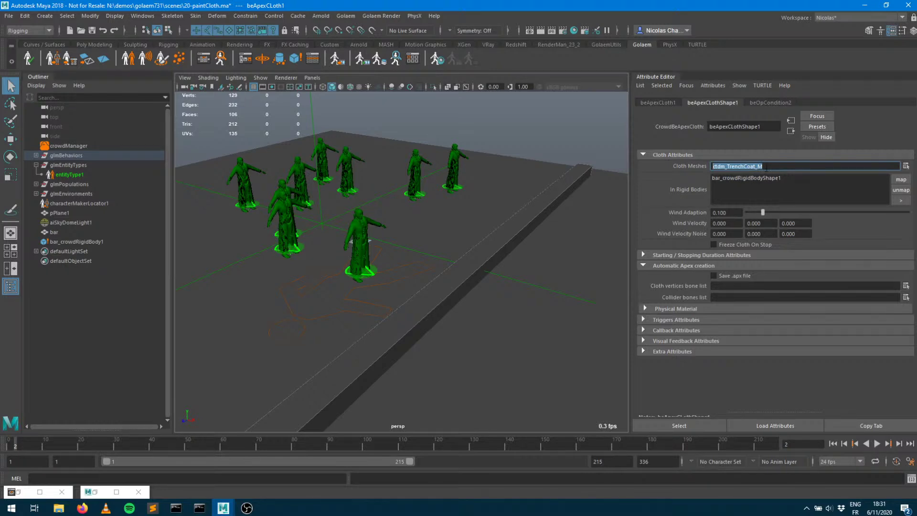
{"action": "left_click", "coordinate": [742, 178]}
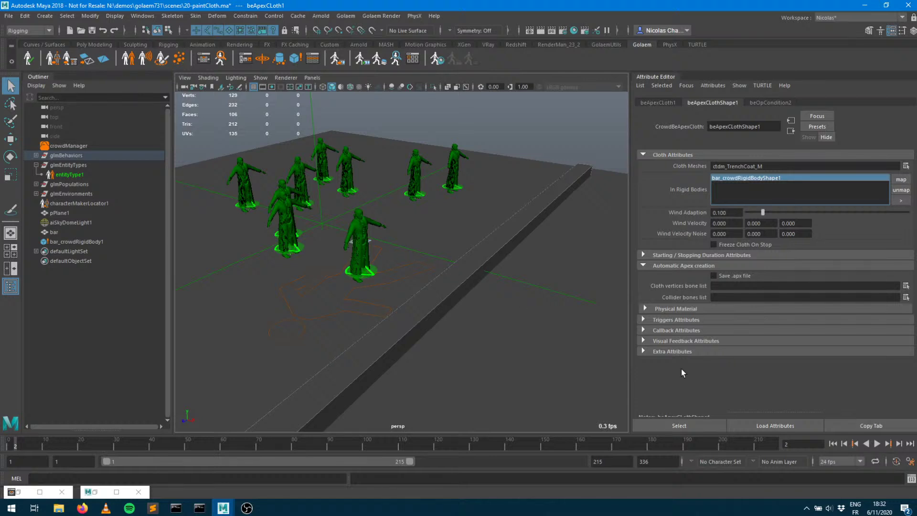
{"action": "left_click", "coordinate": [877, 444]}
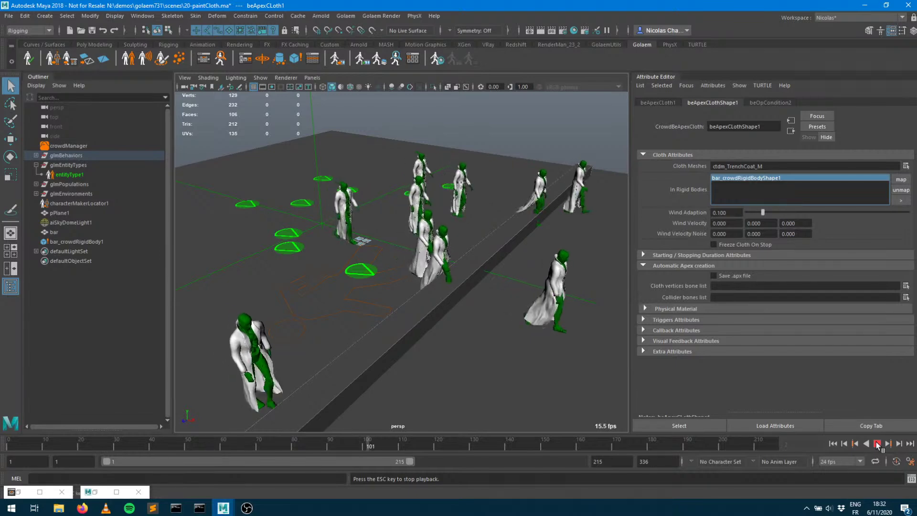
{"action": "left_click", "coordinate": [878, 444]}
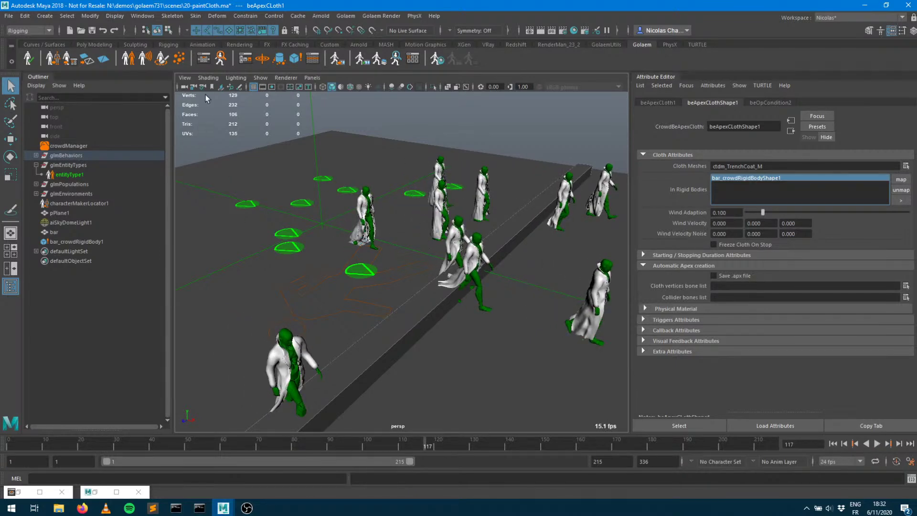
Add a Random trigger as root of the ApexCloth behavior's start trigger, set to 50% with Is Dynamic turned off
{"action": "left_click", "coordinate": [204, 58]}
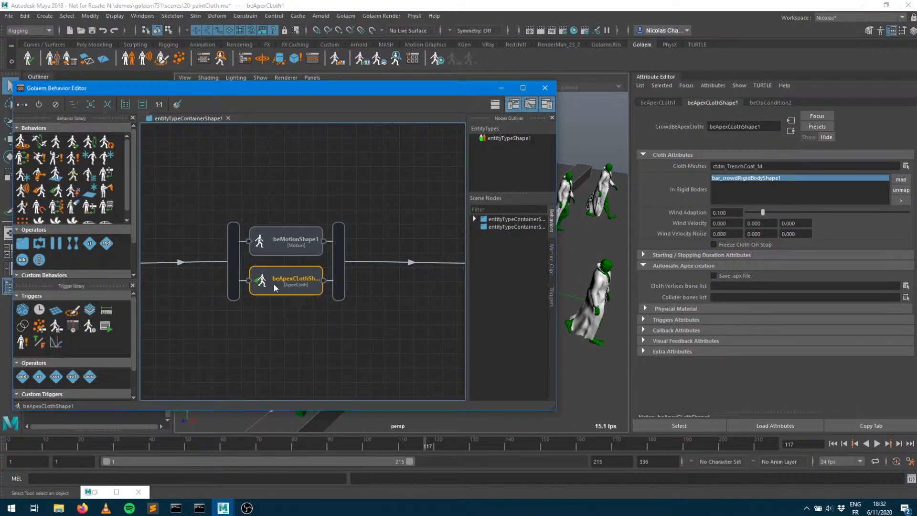
{"action": "left_click", "coordinate": [249, 282]}
{"action": "left_click_drag", "start_coordinate": [311, 329], "coordinate": [311, 273]}
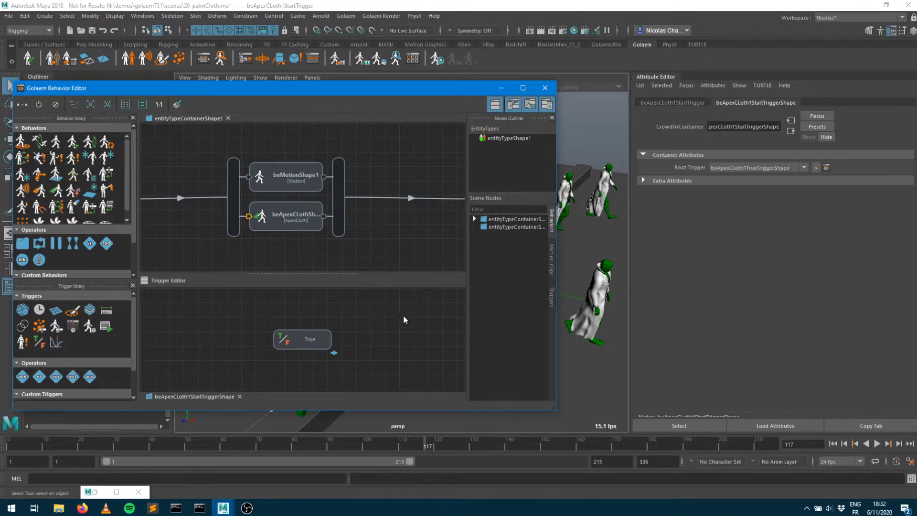
{"action": "left_click_drag", "start_coordinate": [24, 312], "coordinate": [217, 316]}
{"action": "right_click", "coordinate": [220, 319]}
{"action": "left_click", "coordinate": [243, 321]}
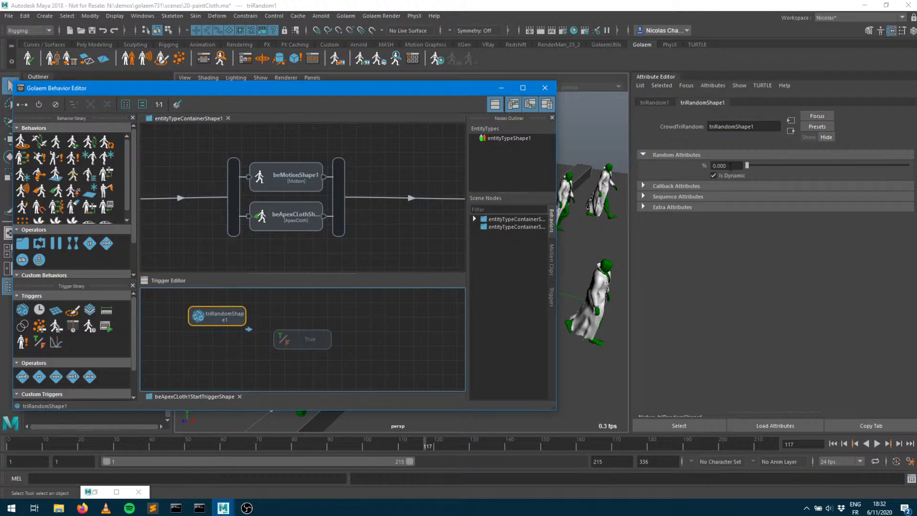
{"action": "left_click", "coordinate": [731, 166]}
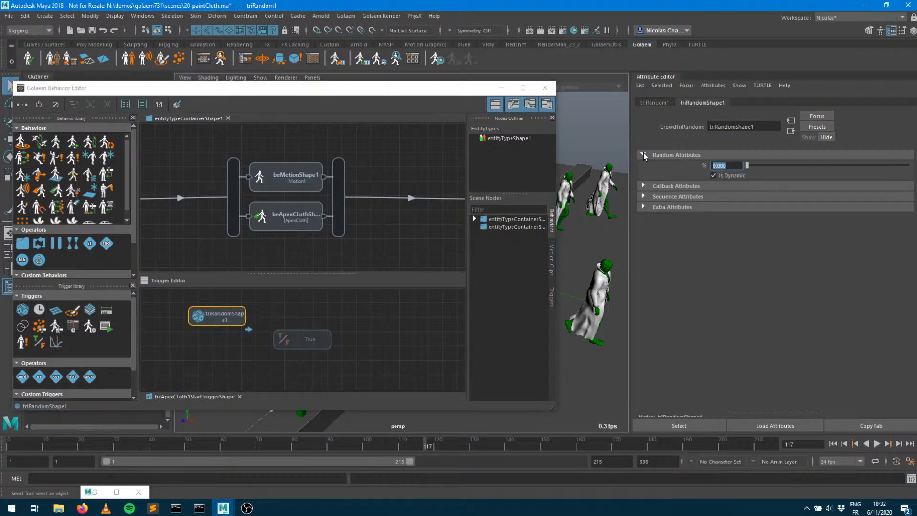
{"action": "type", "text": "5"}
{"action": "left_click", "coordinate": [713, 176]}
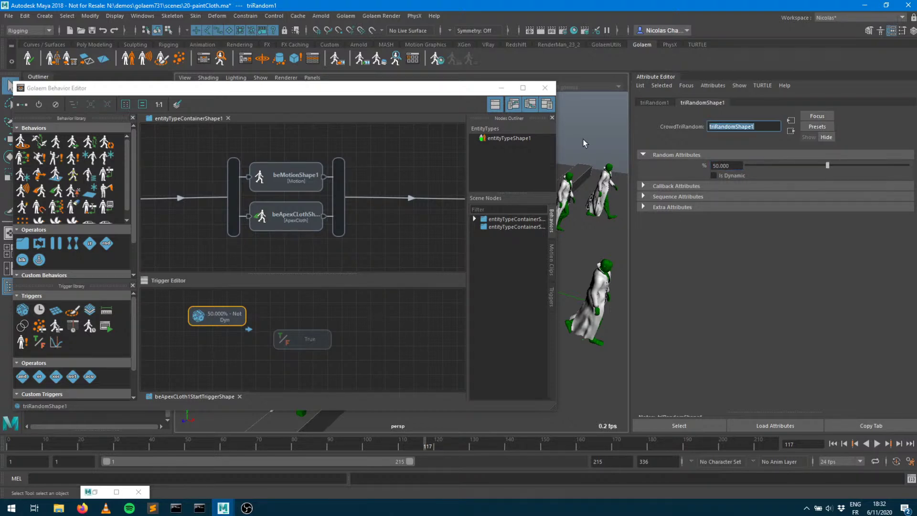
Replay the crowd simulation from the start, pausing around frames 106, 126 and 154 to compare the coats
{"action": "left_click", "coordinate": [502, 88]}
{"action": "left_click", "coordinate": [837, 444]}
{"action": "left_click", "coordinate": [877, 444]}
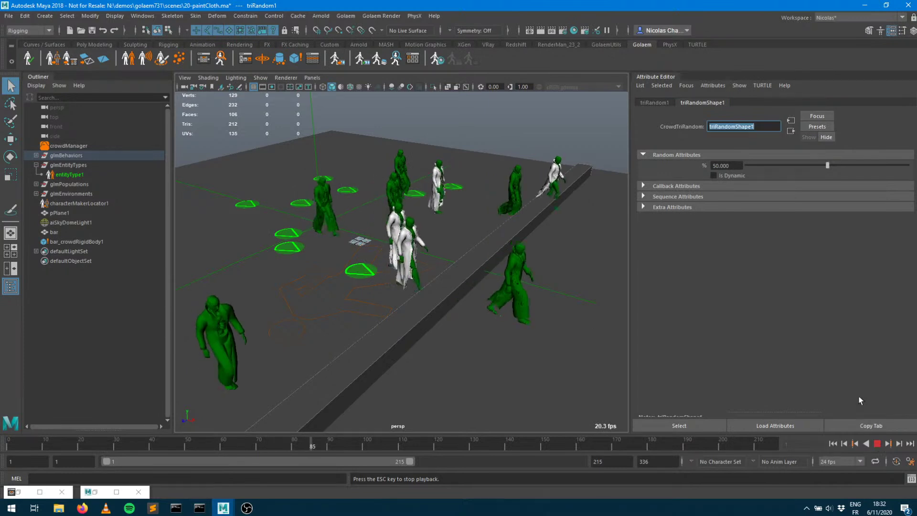
{"action": "left_click", "coordinate": [877, 445]}
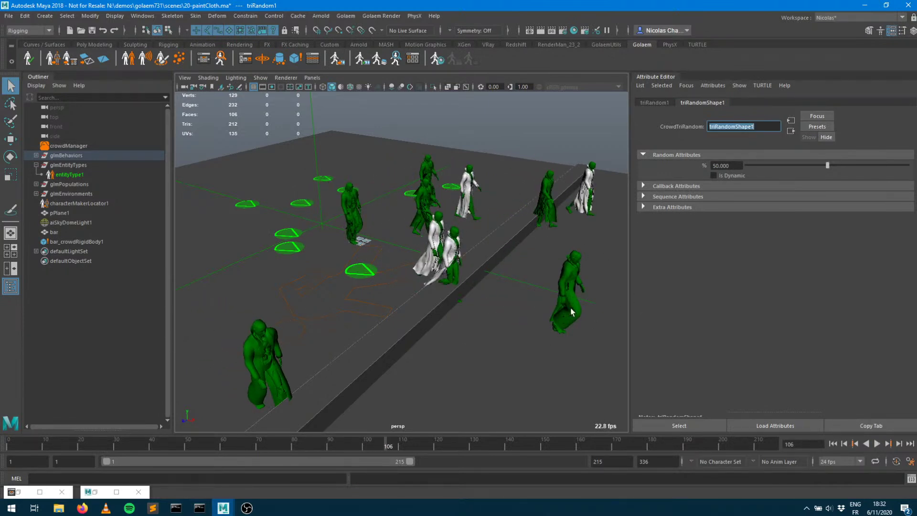
{"action": "left_click", "coordinate": [878, 445]}
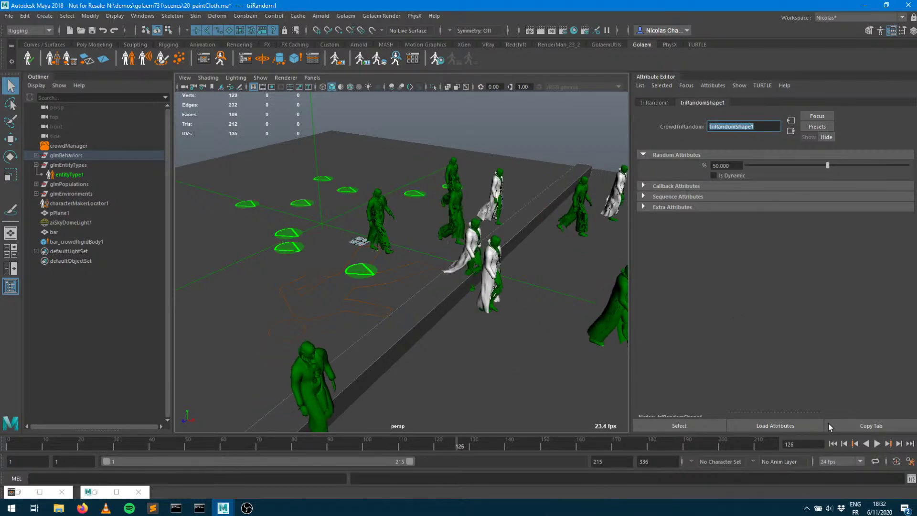
{"action": "left_click", "coordinate": [878, 443]}
{"action": "left_click", "coordinate": [879, 444]}
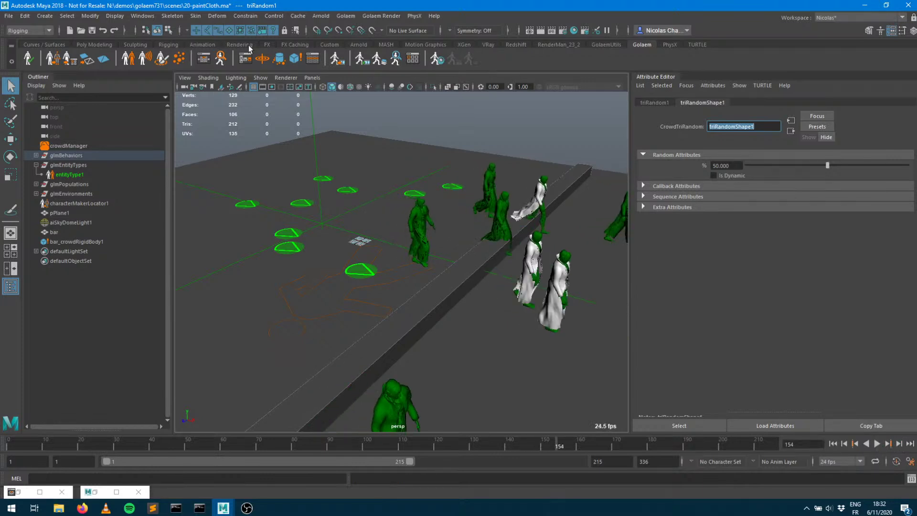
Add a behavior time trigger of 100 frames as root of the ApexCloth behavior's stop trigger
{"action": "left_click", "coordinate": [204, 58]}
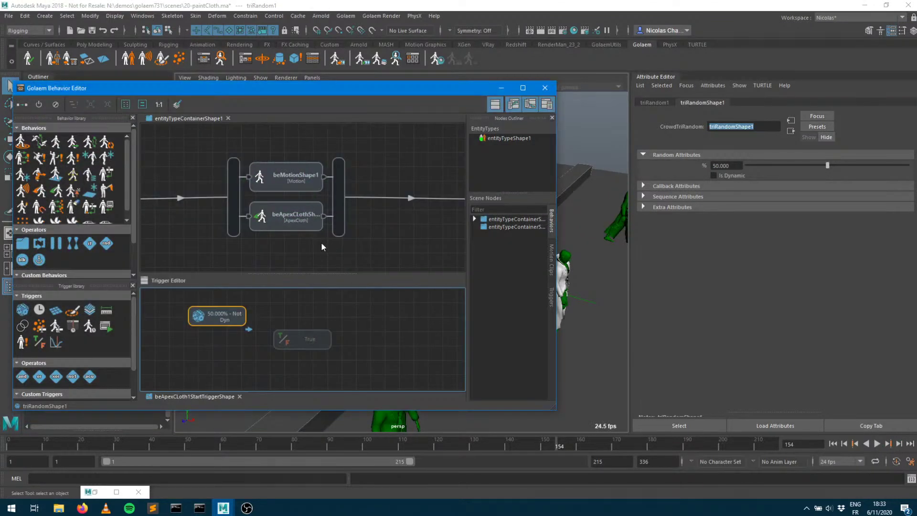
{"action": "left_click", "coordinate": [325, 218]}
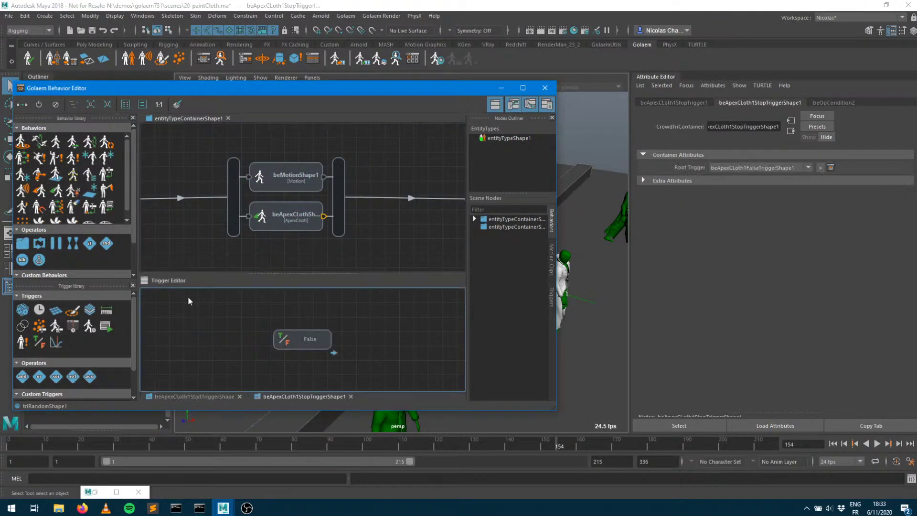
{"action": "left_click_drag", "start_coordinate": [73, 329], "coordinate": [191, 334]}
{"action": "right_click", "coordinate": [203, 338]}
{"action": "left_click", "coordinate": [215, 338]}
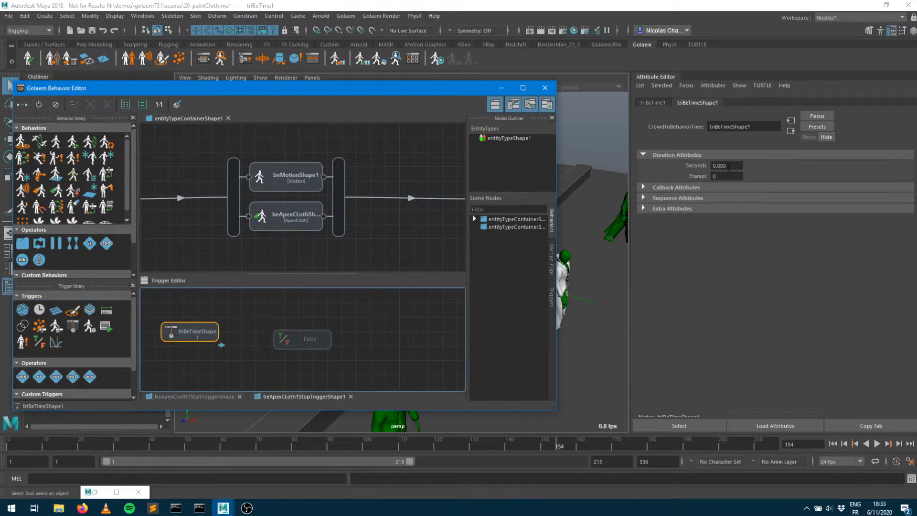
{"action": "left_click_drag", "start_coordinate": [727, 176], "coordinate": [574, 152]}
{"action": "type", "text": "100"}
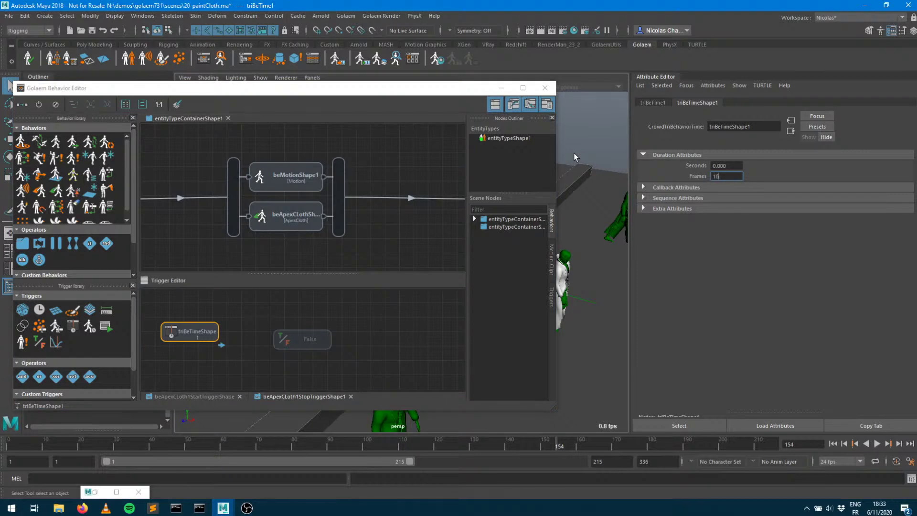
{"action": "key", "text": "Return"}
Minimize the Behavior Editor and replay the crowd simulation from the start to about frame 149
{"action": "left_click", "coordinate": [501, 88]}
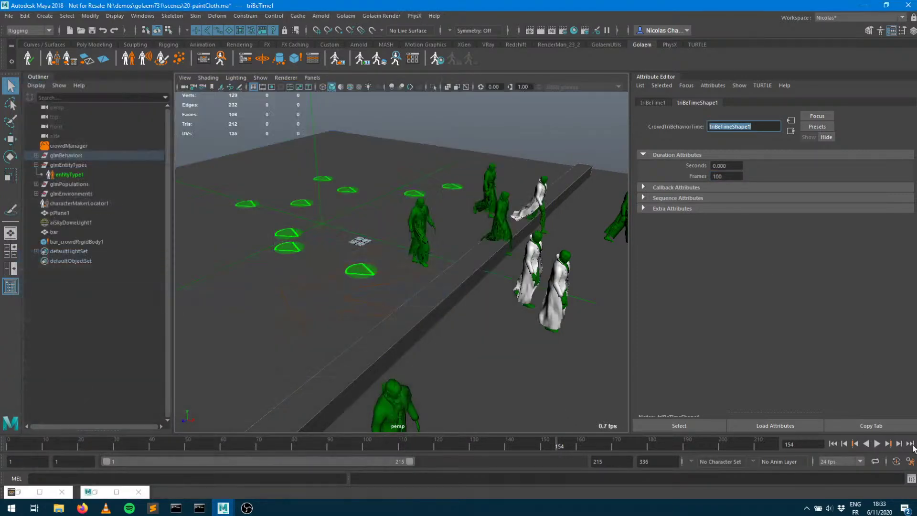
{"action": "left_click", "coordinate": [834, 444]}
{"action": "left_click", "coordinate": [878, 444]}
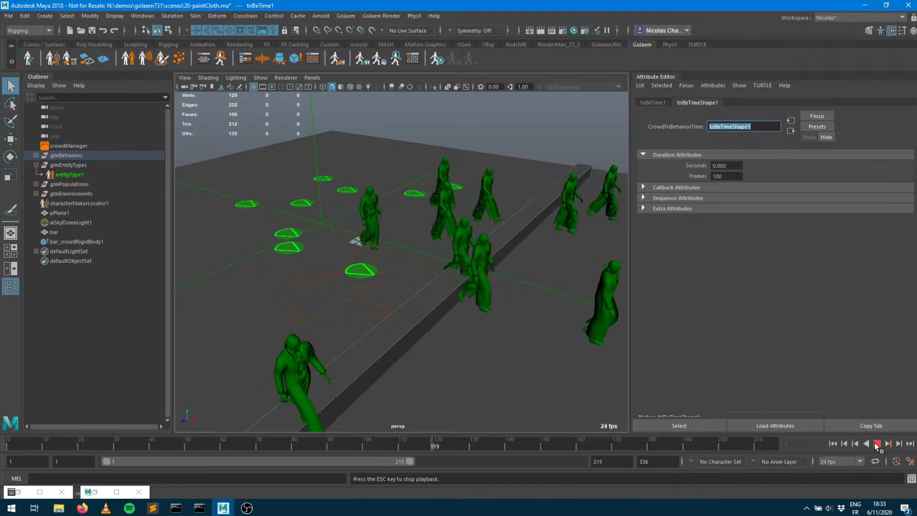
{"action": "left_click", "coordinate": [876, 444]}
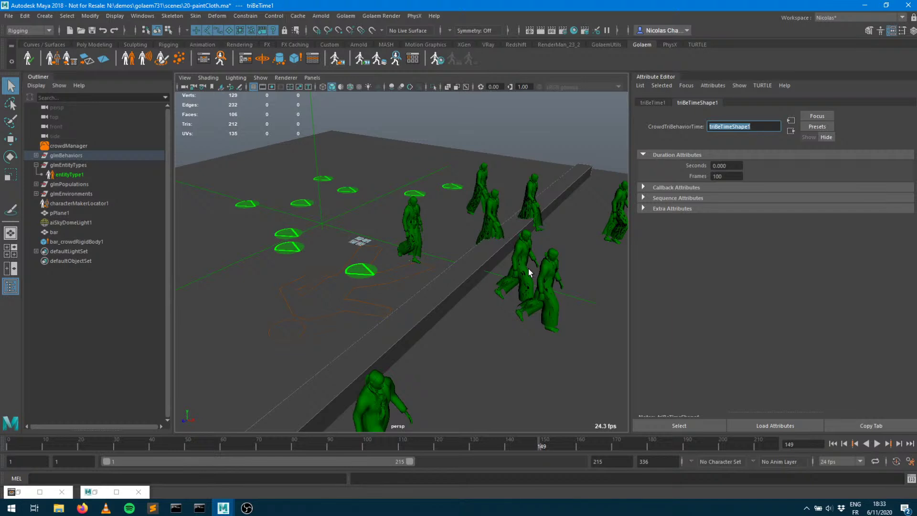
Disable the ApexCloth behavior and replay the crowd simulation from the start to about frame 95
{"action": "left_click", "coordinate": [203, 61]}
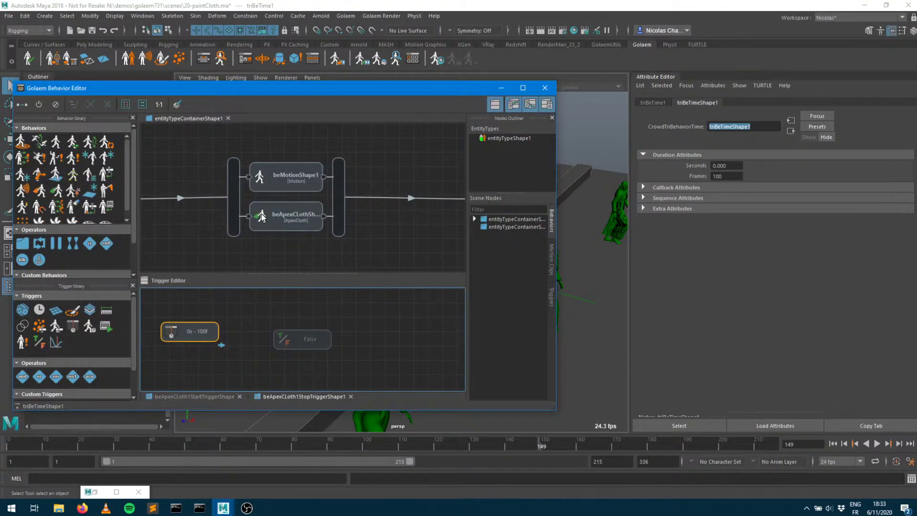
{"action": "left_click", "coordinate": [366, 260]}
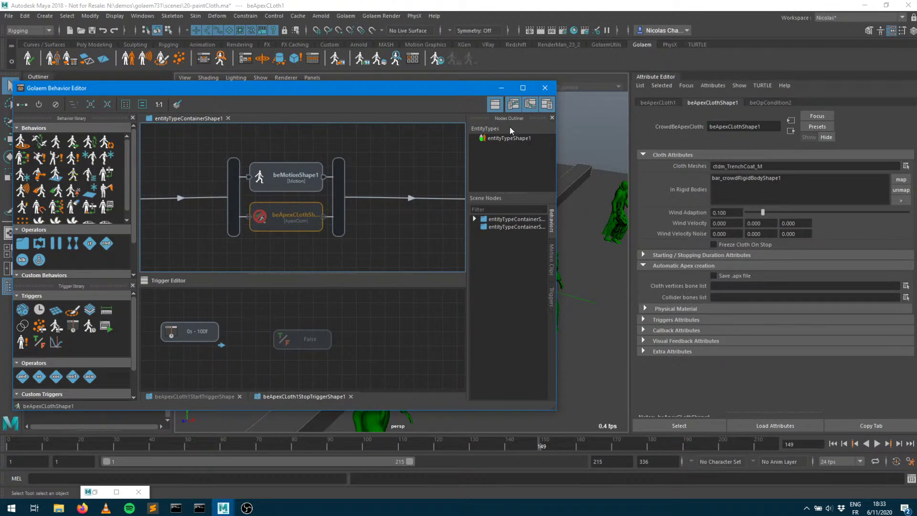
{"action": "left_click", "coordinate": [501, 89]}
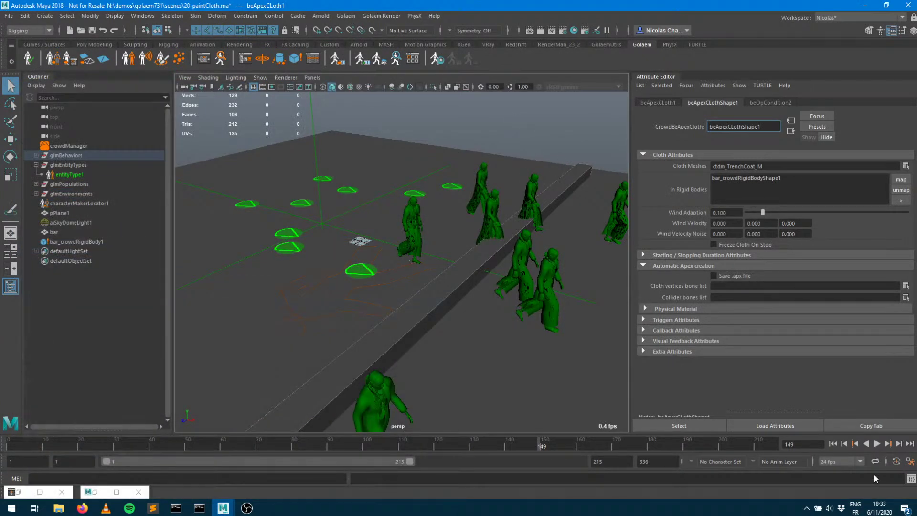
{"action": "left_click", "coordinate": [833, 445]}
{"action": "left_click", "coordinate": [880, 441]}
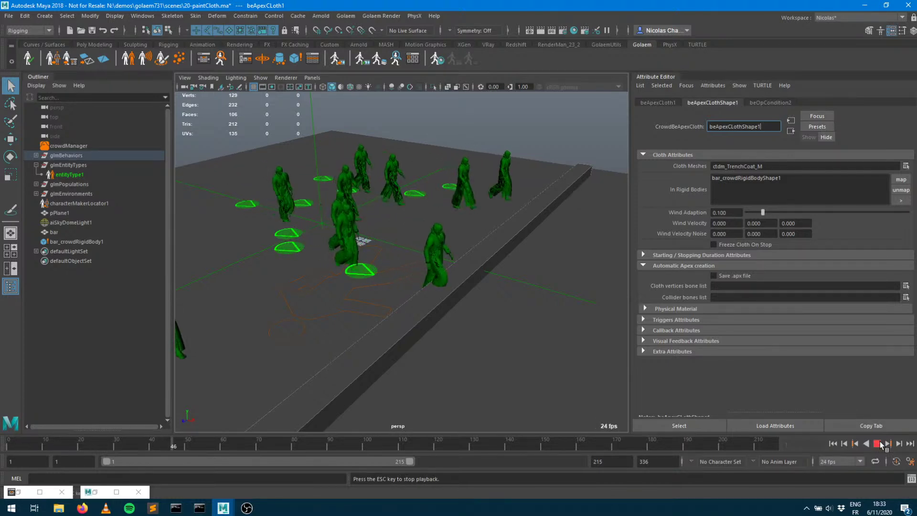
{"action": "left_click", "coordinate": [880, 441]}
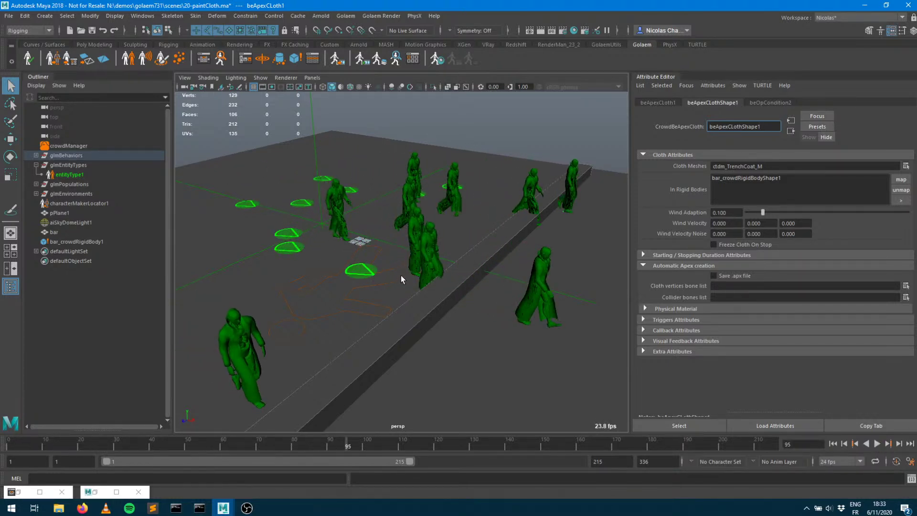
Re-enable the ApexCloth behavior and set the False trigger as root of its stop trigger
{"action": "left_click", "coordinate": [220, 58]}
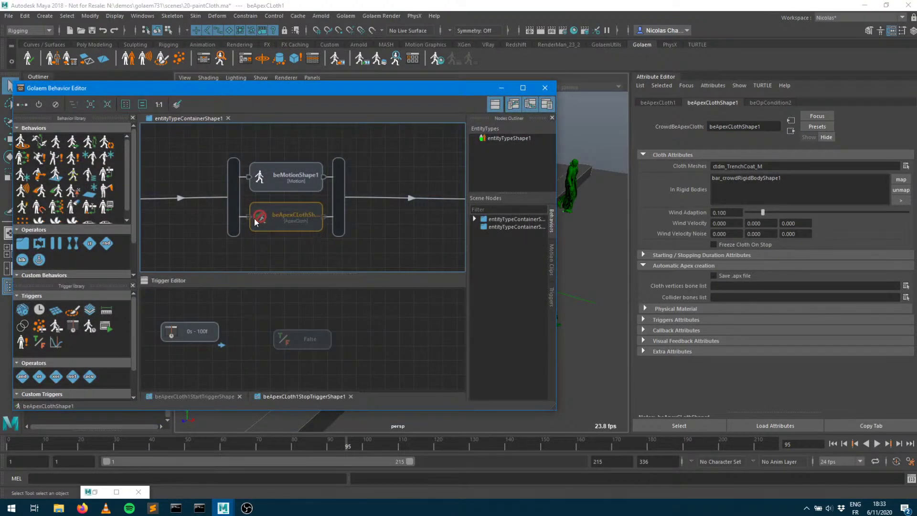
{"action": "left_click", "coordinate": [254, 218]}
{"action": "right_click", "coordinate": [309, 338]}
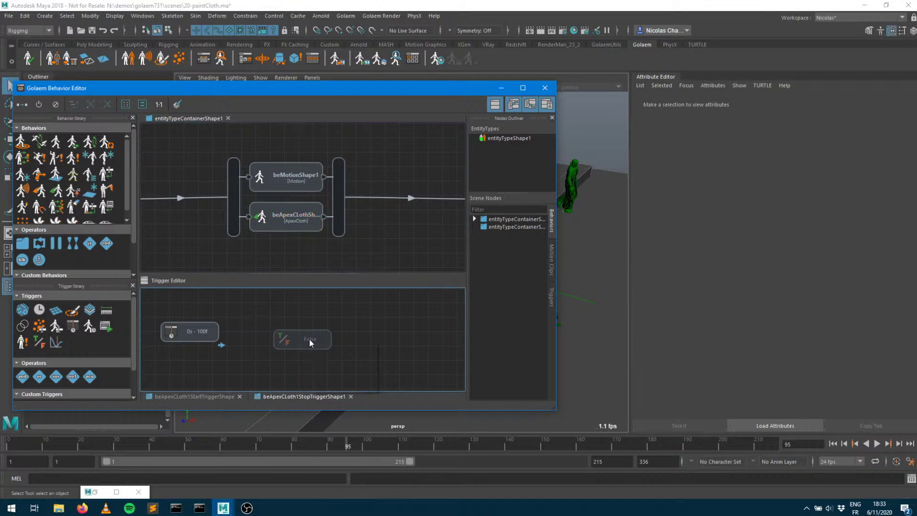
{"action": "left_click", "coordinate": [328, 346]}
Set the True trigger as root of the ApexCloth behavior's start trigger and minimize the Behavior Editor
{"action": "left_click", "coordinate": [249, 218]}
{"action": "left_click", "coordinate": [228, 317]}
{"action": "right_click", "coordinate": [228, 316]}
{"action": "right_click", "coordinate": [315, 337]}
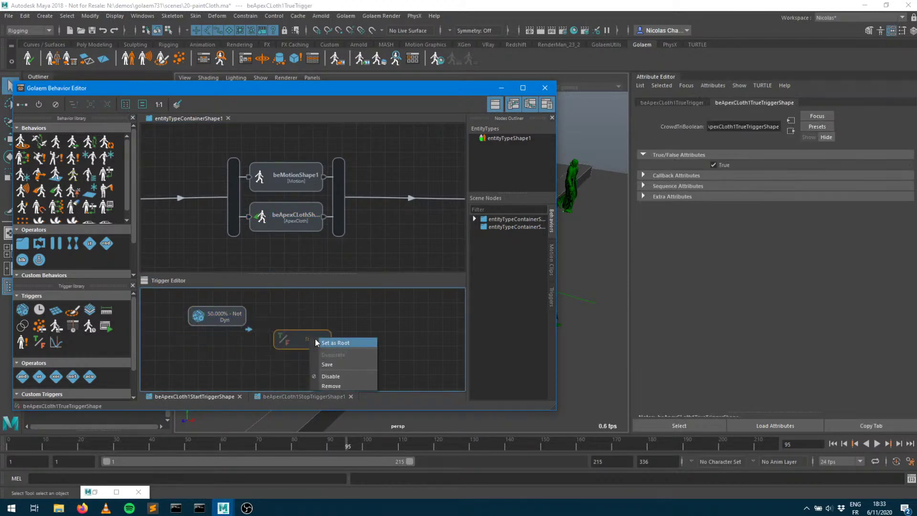
{"action": "left_click", "coordinate": [329, 344]}
{"action": "left_click", "coordinate": [500, 88]}
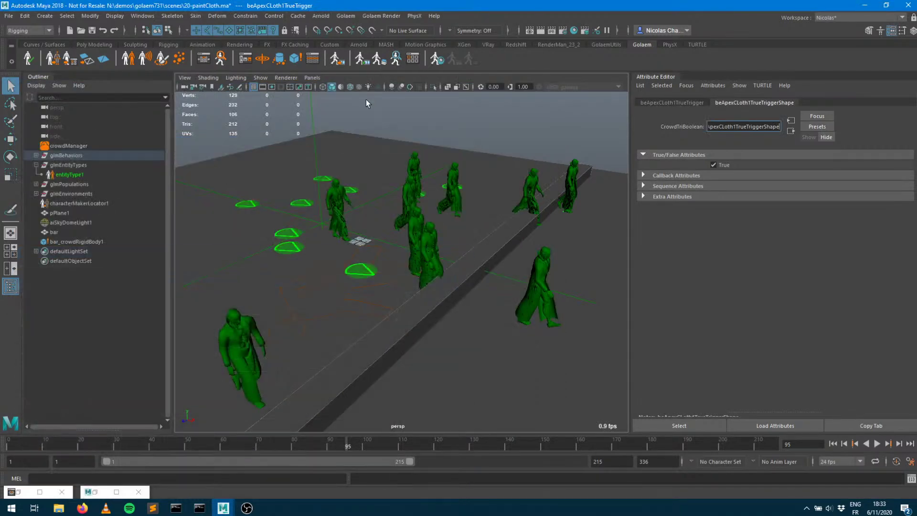
Save the scene and export the crowdField1 simulation cache with an end frame of 100
{"action": "key", "text": "ctrl+s"}
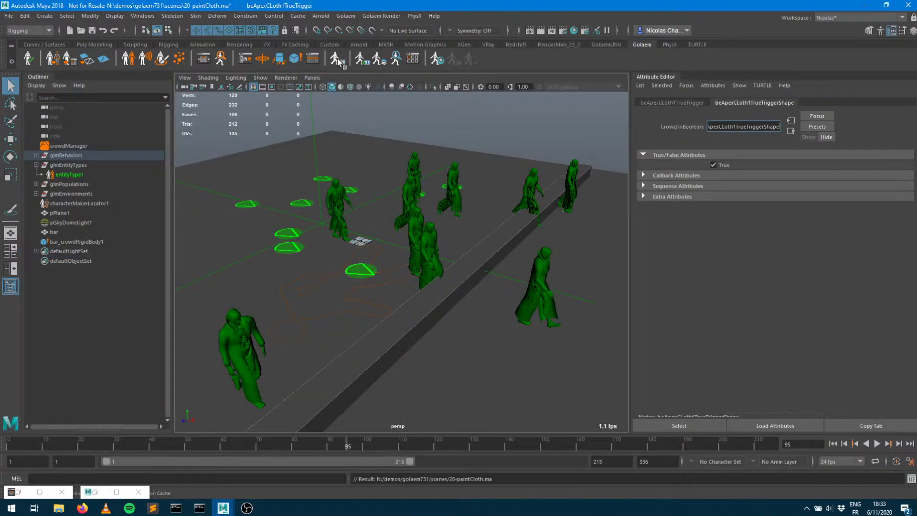
{"action": "left_click", "coordinate": [338, 60]}
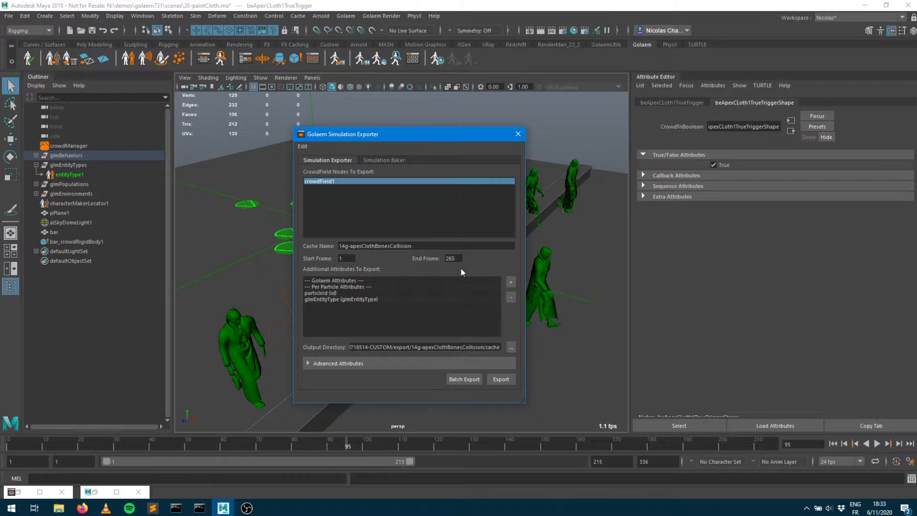
{"action": "left_click_drag", "start_coordinate": [461, 258], "coordinate": [327, 250]}
{"action": "type", "text": "100"}
{"action": "key", "text": "Tab"}
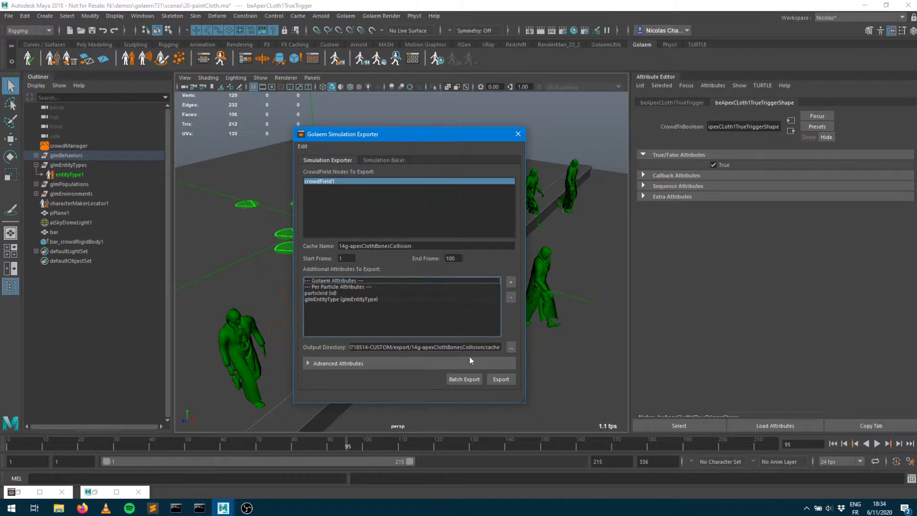
{"action": "left_click", "coordinate": [495, 378]}
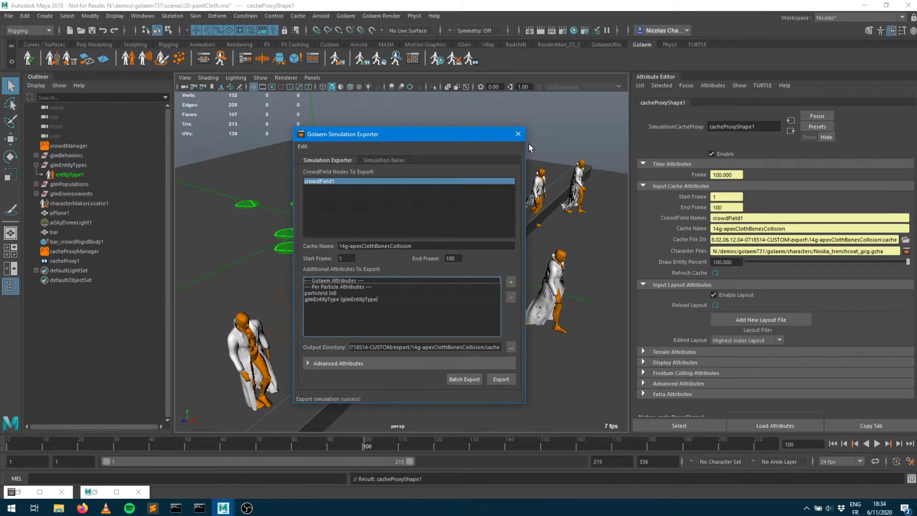
{"action": "left_click", "coordinate": [519, 134]}
Scrub and play back the exported cache from the start, stopping at frame 62
{"action": "left_click_drag", "start_coordinate": [307, 448], "coordinate": [245, 434]}
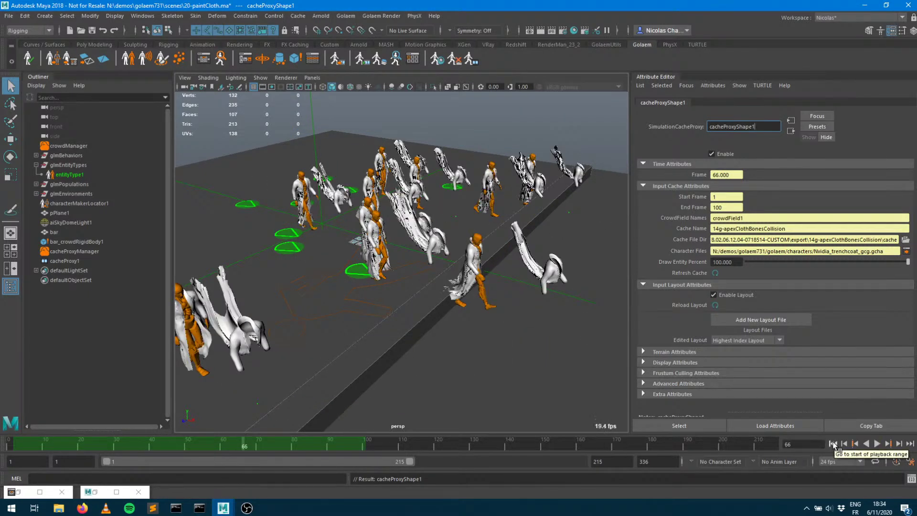
{"action": "left_click", "coordinate": [833, 444]}
{"action": "key", "text": "alt+v"}
{"action": "left_click_drag", "start_coordinate": [185, 449], "coordinate": [230, 464]}
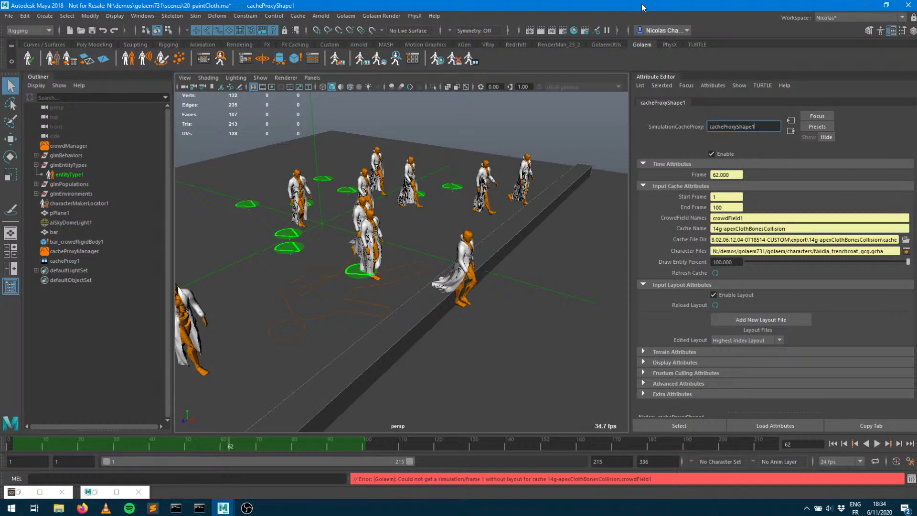
Switch the scene's renderer to Arnold Renderer and dismiss the Golaem render settings check
{"action": "left_click", "coordinate": [542, 31]}
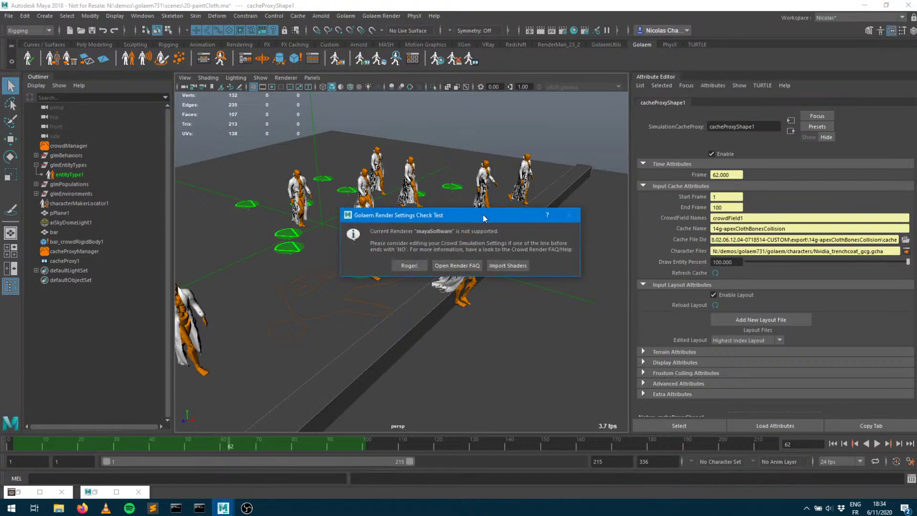
{"action": "left_click", "coordinate": [409, 266]}
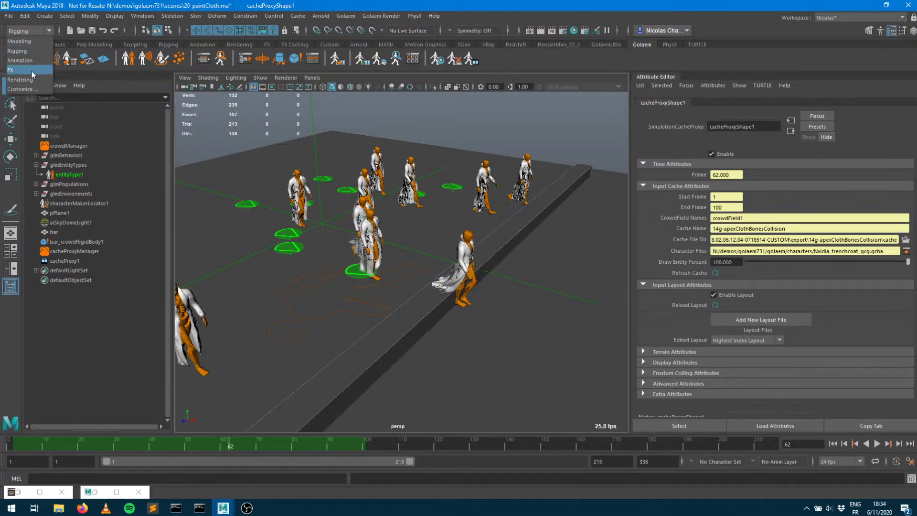
{"action": "key", "text": "F6"}
{"action": "left_click", "coordinate": [250, 16]}
{"action": "mouse_move", "coordinate": [287, 50]}
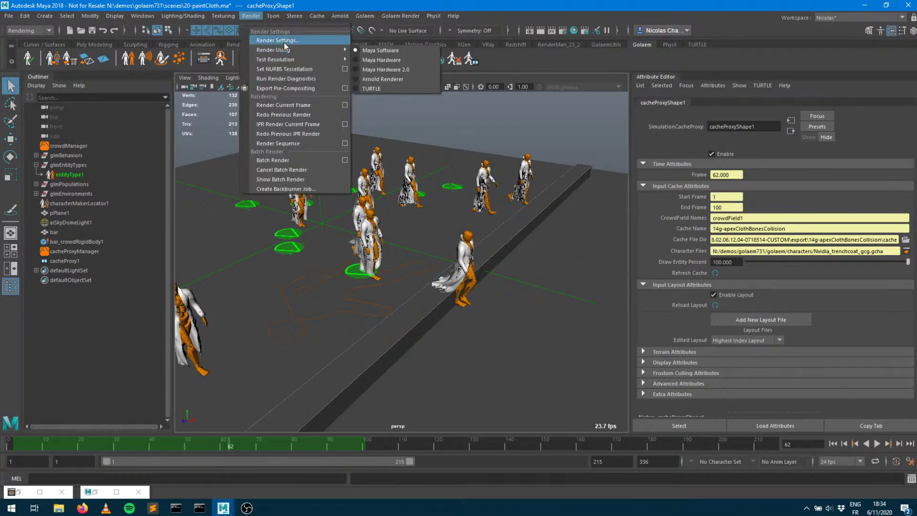
{"action": "left_click", "coordinate": [397, 79]}
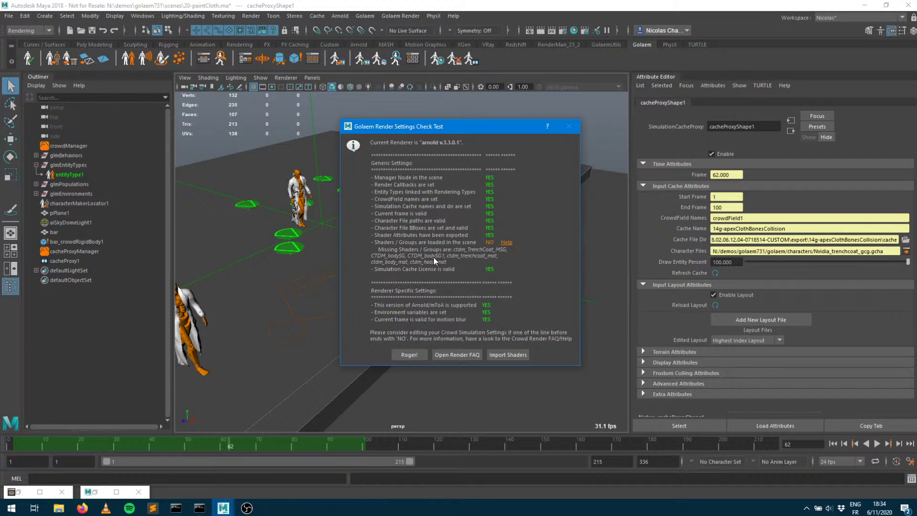
{"action": "left_click", "coordinate": [406, 354]}
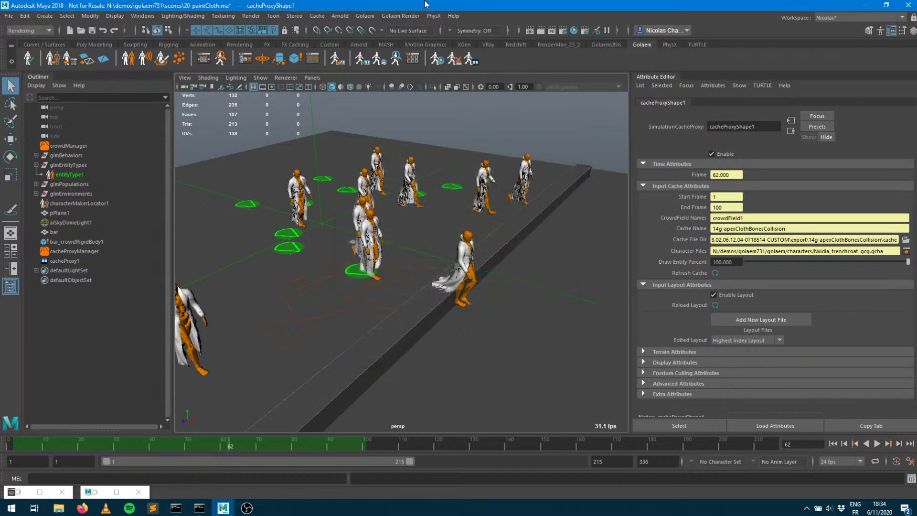
Render the current frame with Arnold, inspect the coats in the Render View, and minimize it
{"action": "left_click", "coordinate": [540, 33]}
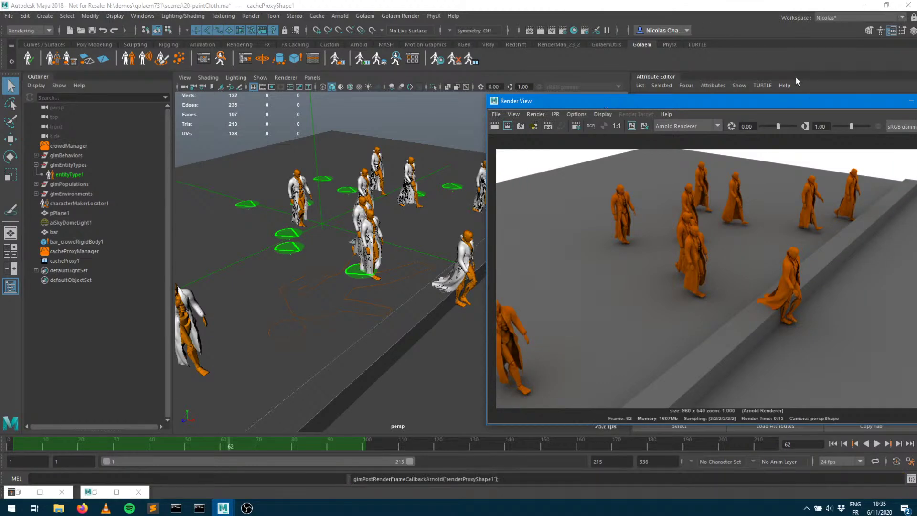
{"action": "left_click_drag", "start_coordinate": [789, 104], "coordinate": [510, 86]}
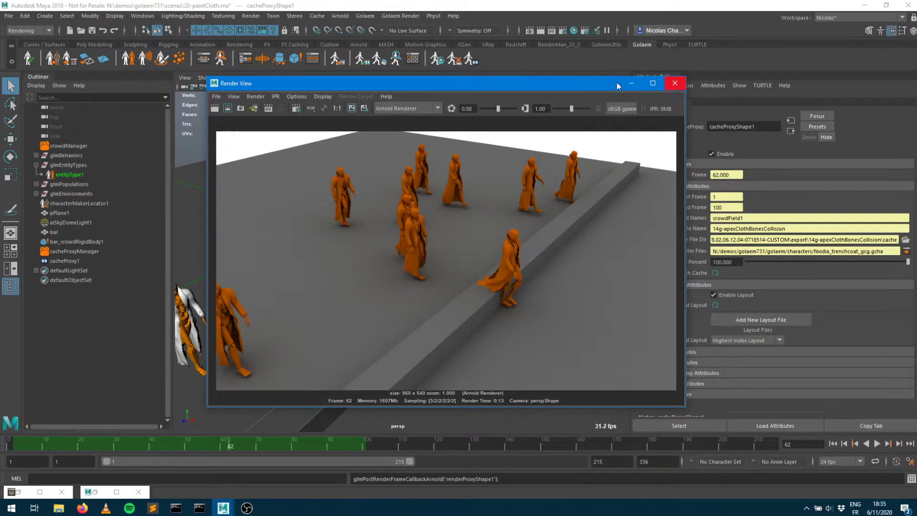
{"action": "left_click", "coordinate": [631, 83]}
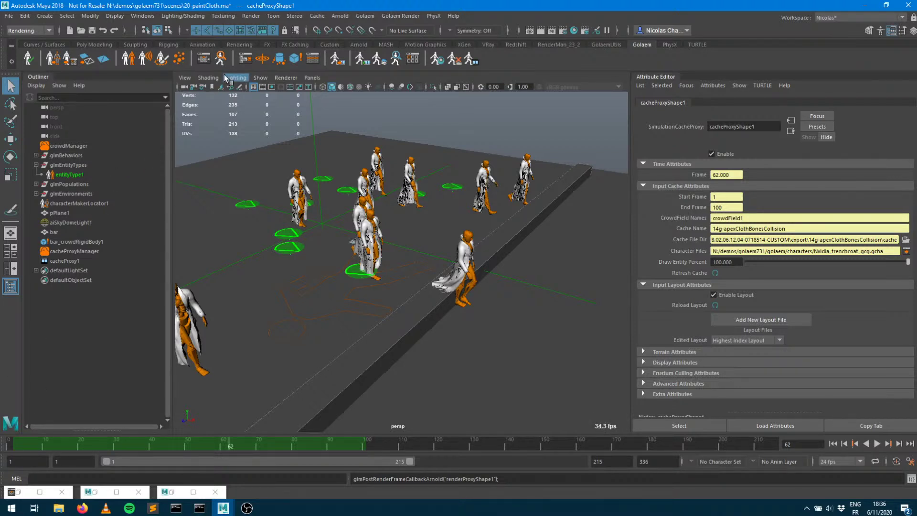
Select the ApexCloth behavior in the Behavior Editor and set Wind Velocity Y to -10 and Wind Adaption to about 0.296
{"action": "left_click", "coordinate": [206, 66]}
{"action": "left_click", "coordinate": [277, 225]}
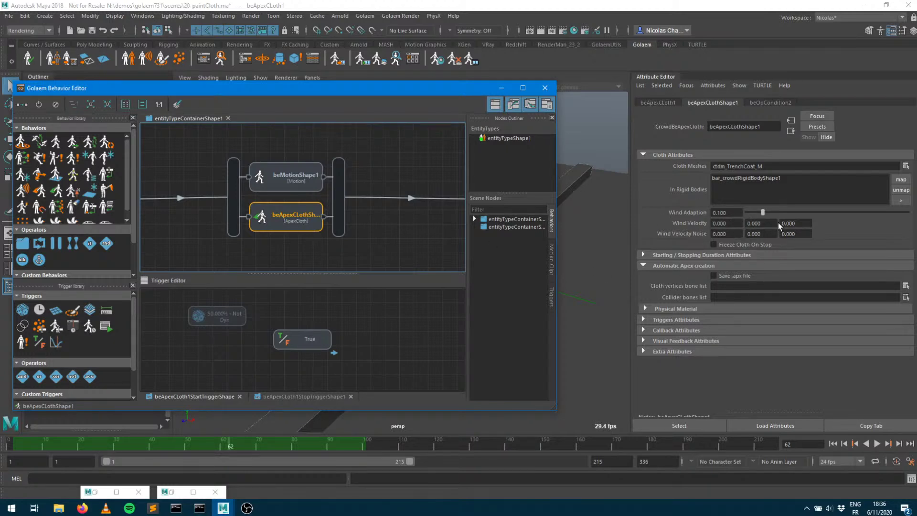
{"action": "left_click_drag", "start_coordinate": [426, 95], "coordinate": [596, 483]}
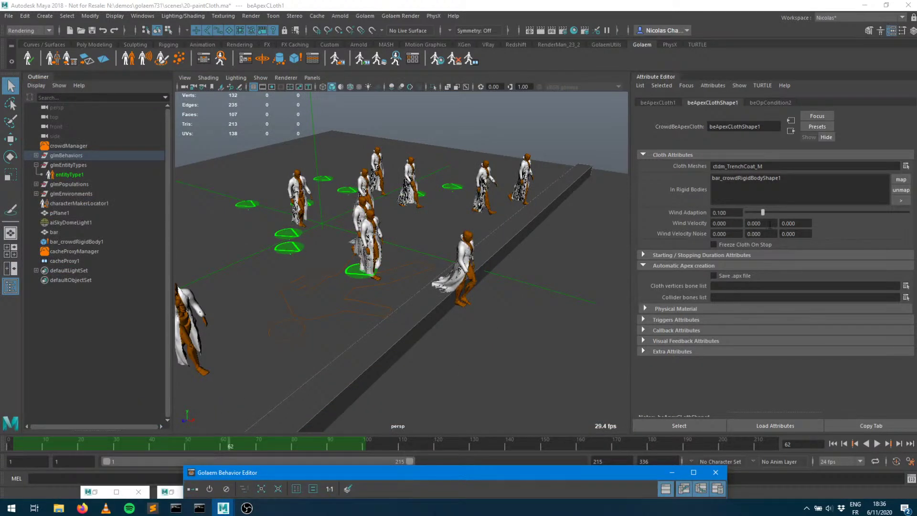
{"action": "left_click_drag", "start_coordinate": [767, 223], "coordinate": [680, 207]}
{"action": "type", "text": "-10"}
{"action": "key", "text": "Tab"}
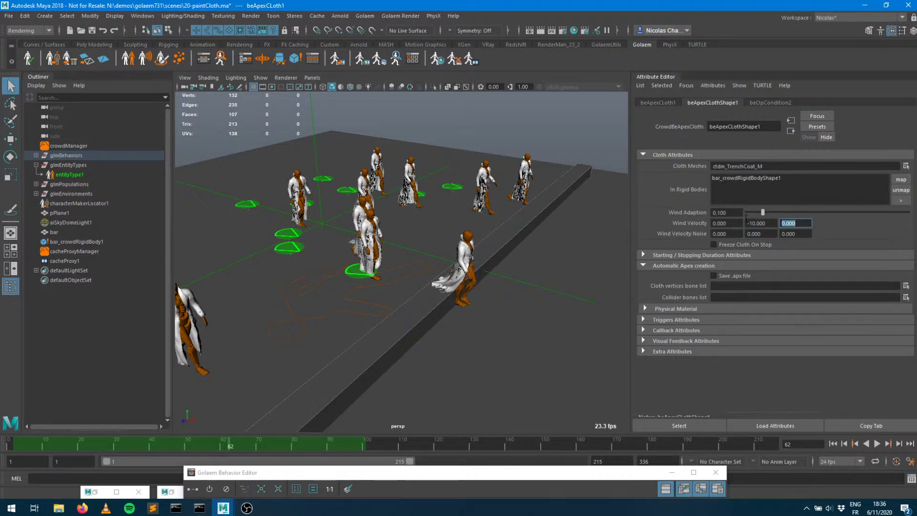
{"action": "left_click_drag", "start_coordinate": [763, 212], "coordinate": [794, 212]}
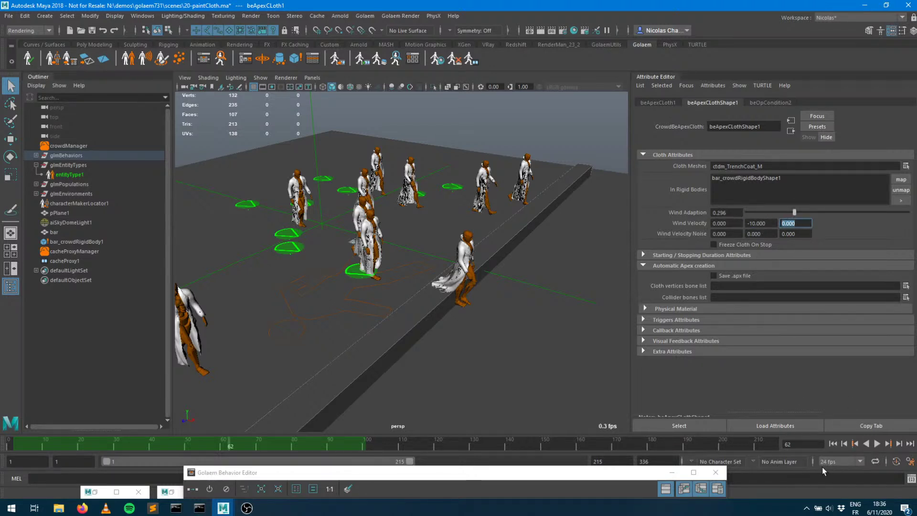
Switch from cache replay to simulation mode and play the crowd from the start to about frame 46
{"action": "left_click", "coordinate": [834, 444]}
{"action": "left_click", "coordinate": [479, 62]}
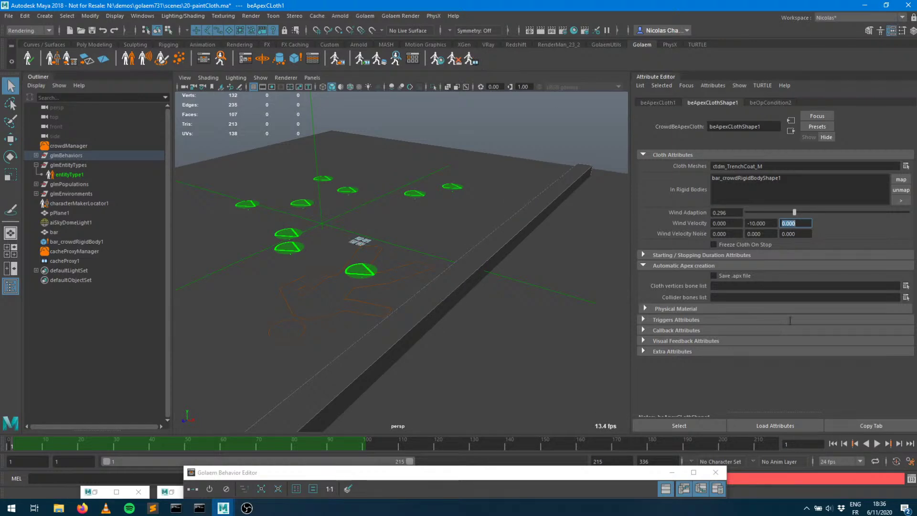
{"action": "left_click", "coordinate": [877, 445]}
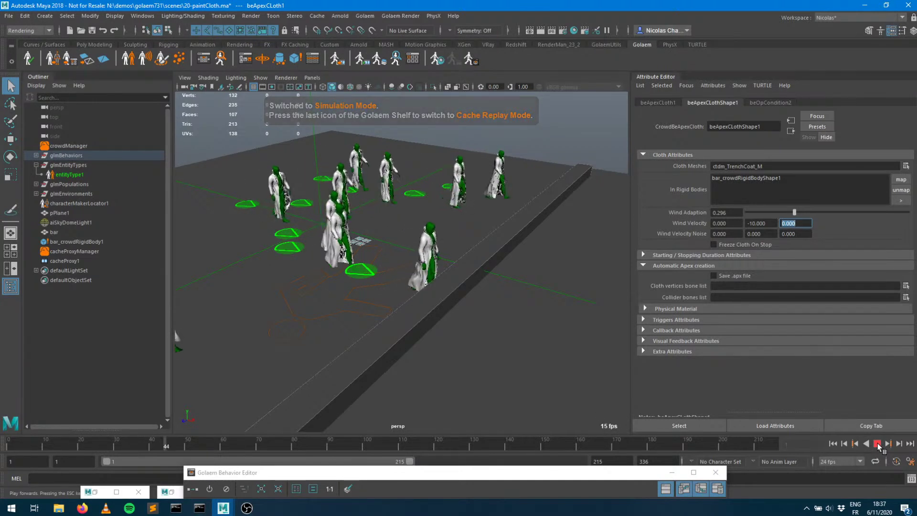
{"action": "left_click", "coordinate": [878, 442]}
Set the cloth's Wind Velocity Y to -1000 and replay the simulation from the start to about frame 101
{"action": "left_click", "coordinate": [752, 223]}
{"action": "type", "text": "00"}
{"action": "key", "text": "Return"}
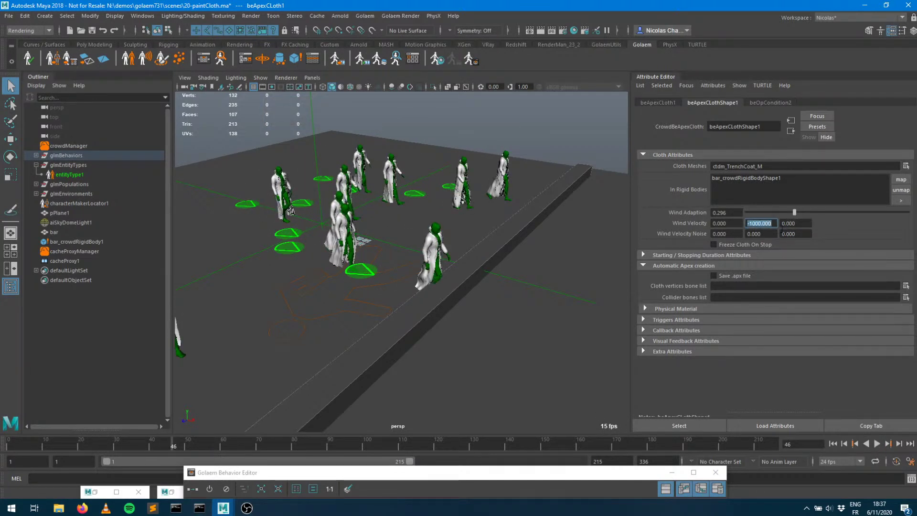
{"action": "left_click", "coordinate": [833, 443]}
{"action": "left_click", "coordinate": [877, 444]}
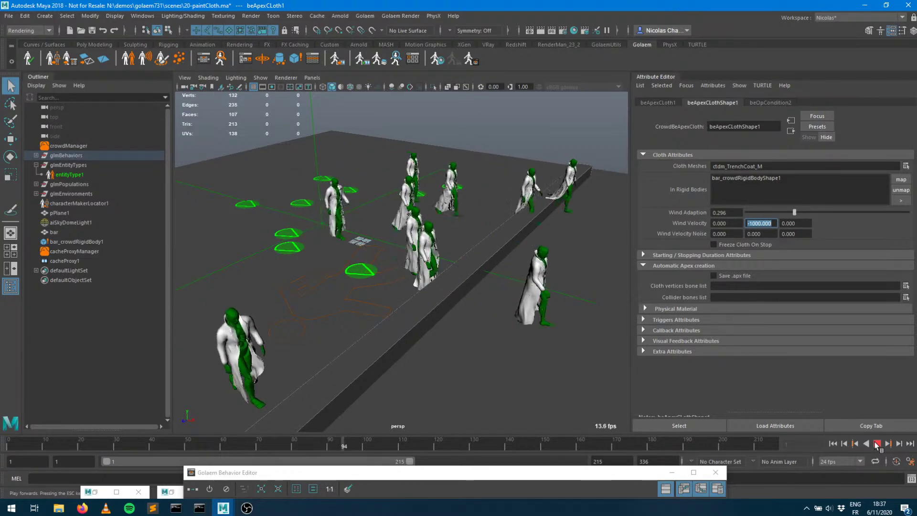
{"action": "left_click", "coordinate": [877, 445]}
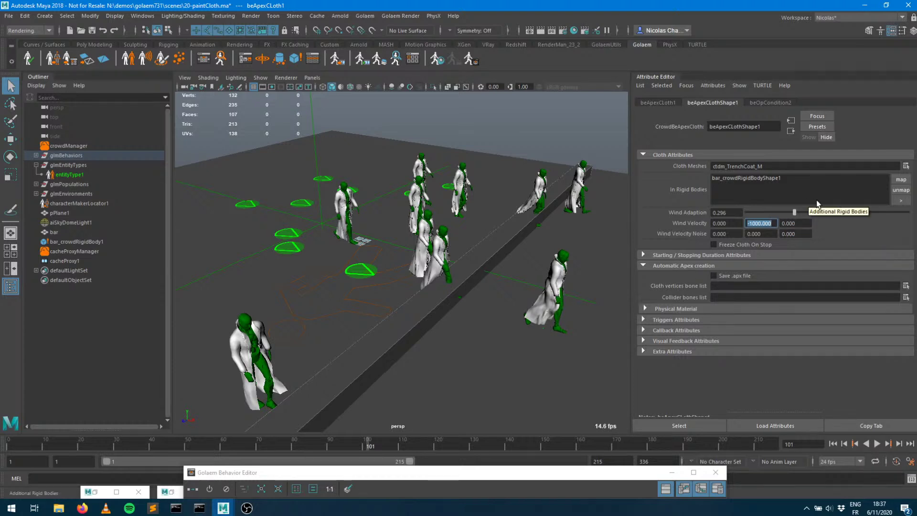
Raise Wind Adaption to 1.000 and replay the simulation from the start to about frame 64
{"action": "left_click_drag", "start_coordinate": [795, 213], "coordinate": [910, 216]}
{"action": "left_click", "coordinate": [833, 444]}
{"action": "left_click", "coordinate": [877, 444]}
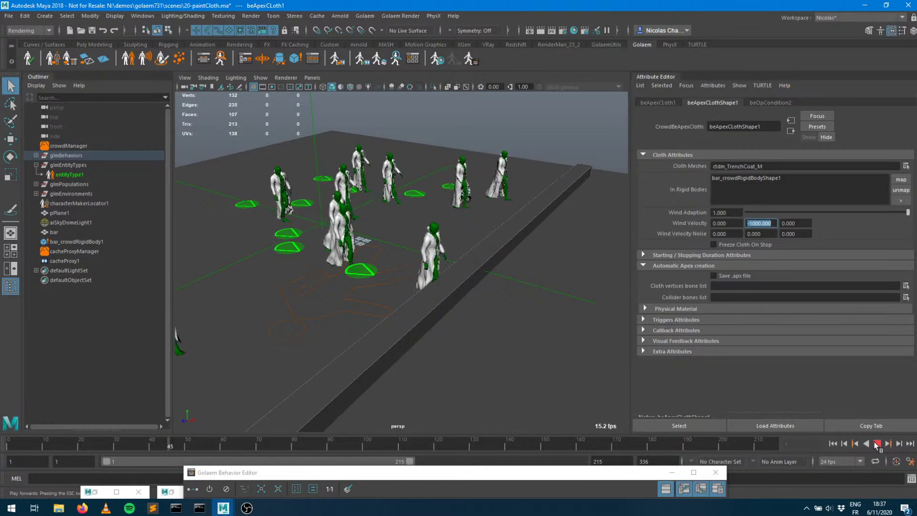
{"action": "left_click", "coordinate": [877, 444]}
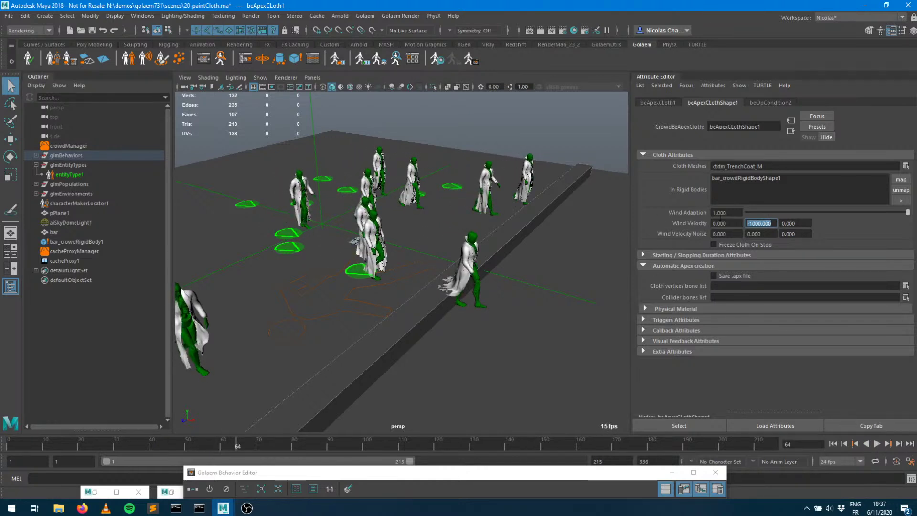
Lower Wind Adaption to about 0.018 and replay the simulation from the start to about frame 20
{"action": "left_click", "coordinate": [749, 214]}
{"action": "left_click", "coordinate": [833, 444]}
{"action": "left_click", "coordinate": [877, 444]}
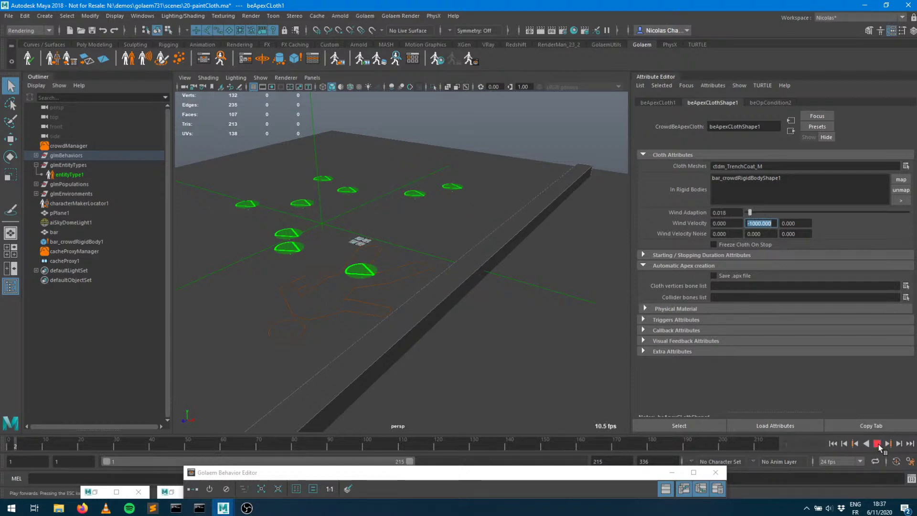
{"action": "left_click", "coordinate": [878, 445]}
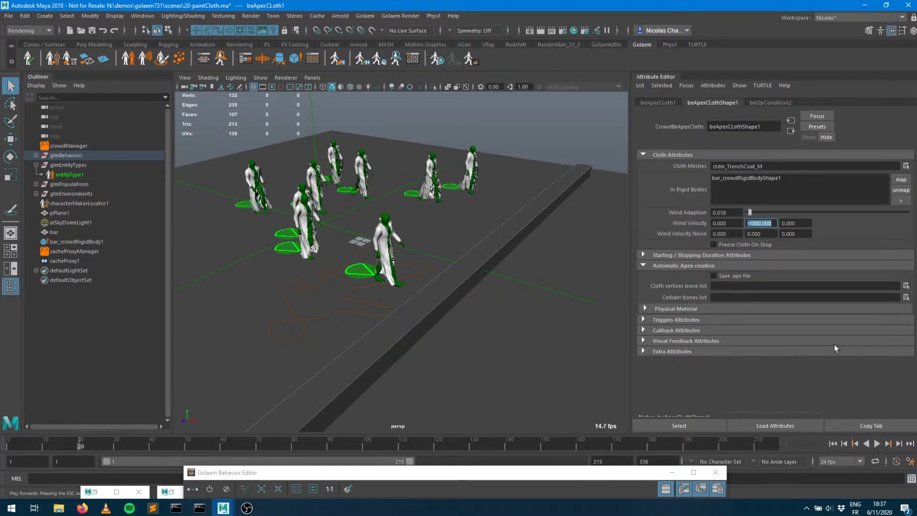
Set Wind Velocity to -1000 in X and 0 in Y, and Wind Adaption to about 0.838
{"action": "key", "text": "Tab"}
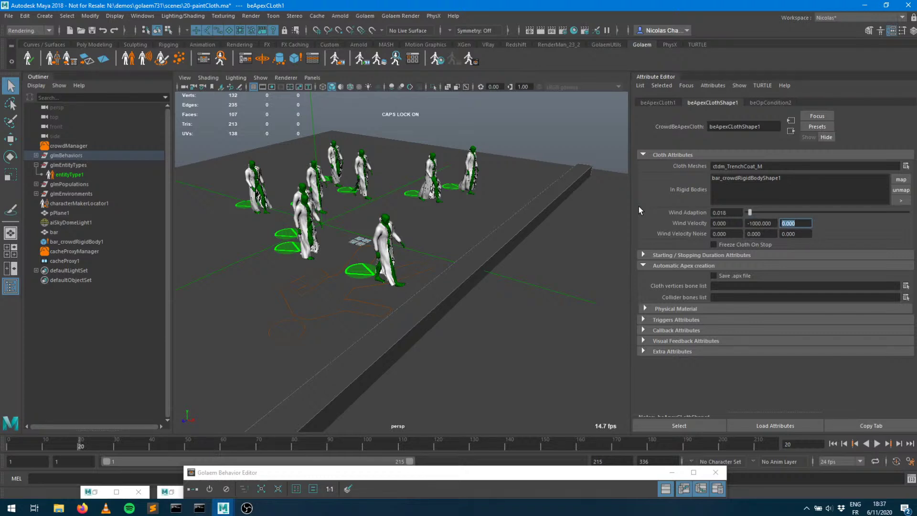
{"action": "key", "text": "shift+Tab"}
{"action": "type", "text": "0"}
{"action": "key", "text": "Tab"}
{"action": "key", "text": "Tab"}
{"action": "key", "text": "shift+Tab"}
{"action": "key", "text": "shift+Tab"}
{"action": "key", "text": "shift+Tab"}
{"action": "type", "text": "-1000"}
{"action": "key", "text": "Return"}
{"action": "left_click", "coordinate": [882, 212]}
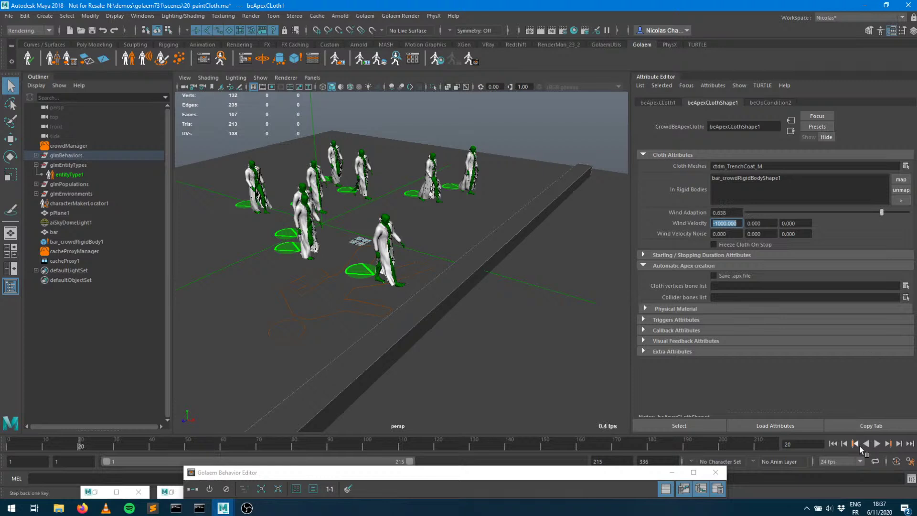
Replay the crowd simulation from the start, pausing at about frames 83, 91 and 104 to examine the wind's effect on the coats
{"action": "left_click", "coordinate": [833, 443]}
{"action": "left_click", "coordinate": [870, 444]}
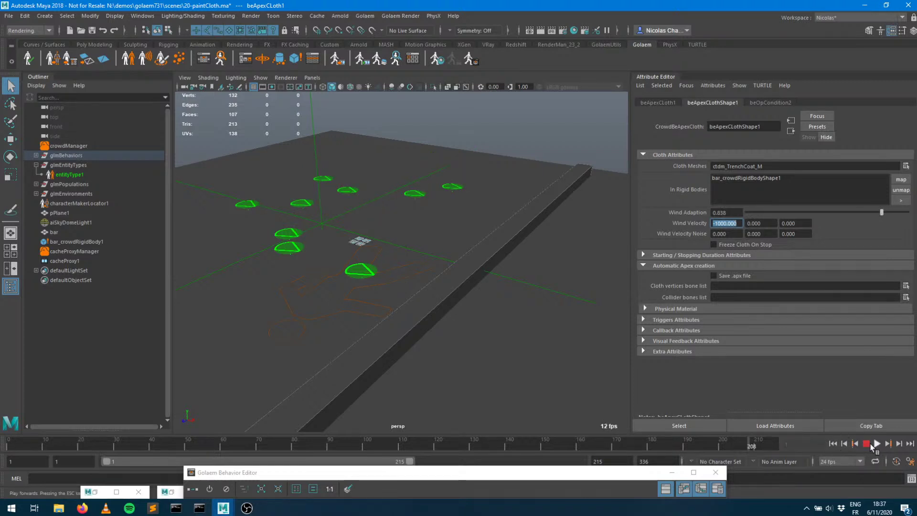
{"action": "left_click", "coordinate": [833, 444]}
{"action": "left_click", "coordinate": [877, 444]}
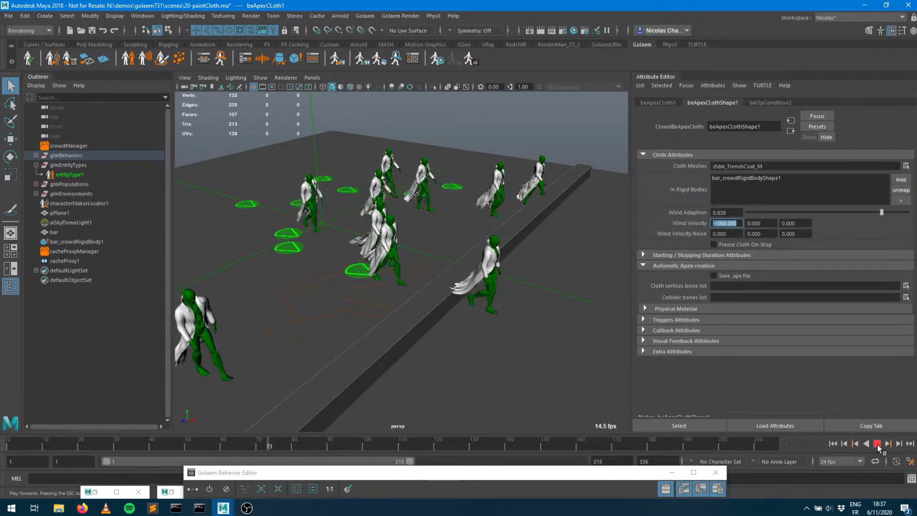
{"action": "left_click", "coordinate": [878, 444]}
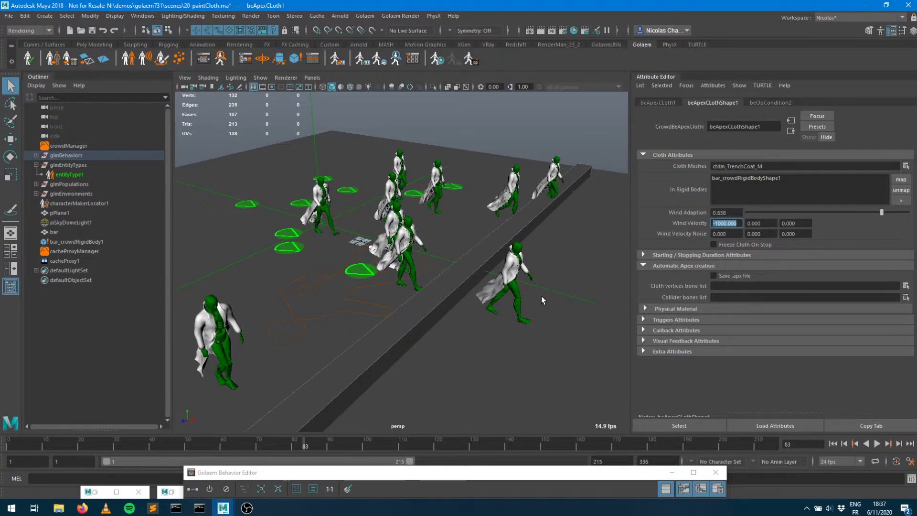
{"action": "left_click", "coordinate": [877, 444]}
{"action": "left_click", "coordinate": [877, 444]}
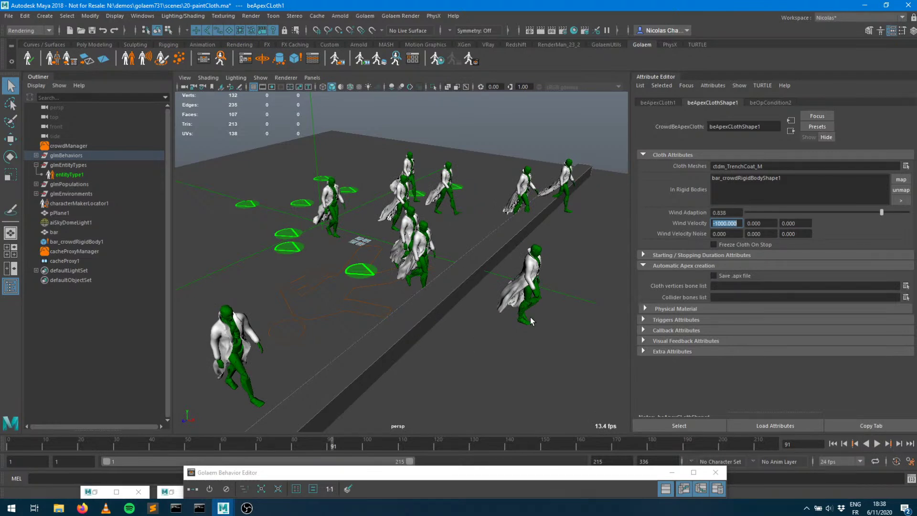
{"action": "left_click", "coordinate": [877, 444]}
{"action": "left_click", "coordinate": [878, 443]}
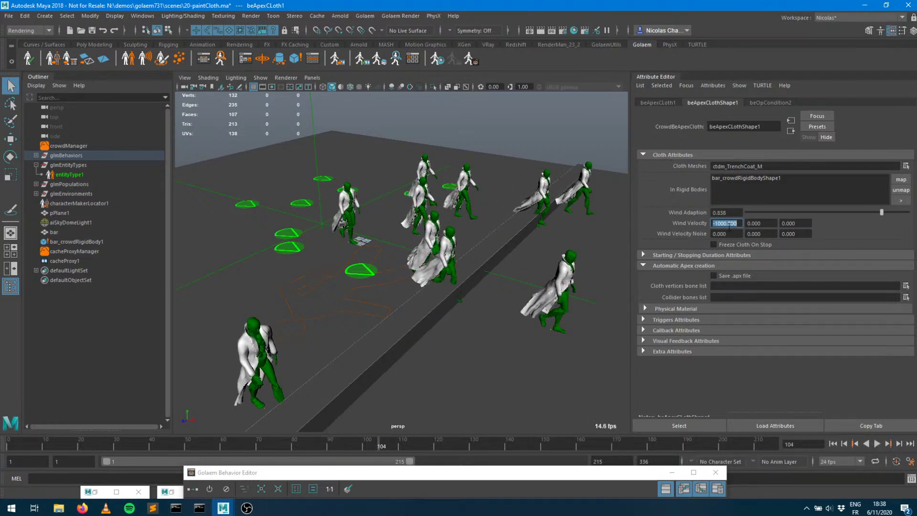
Increase the cloth's Wind Velocity X to -100000
{"action": "type", "text": "00"}
{"action": "key", "text": "Return"}
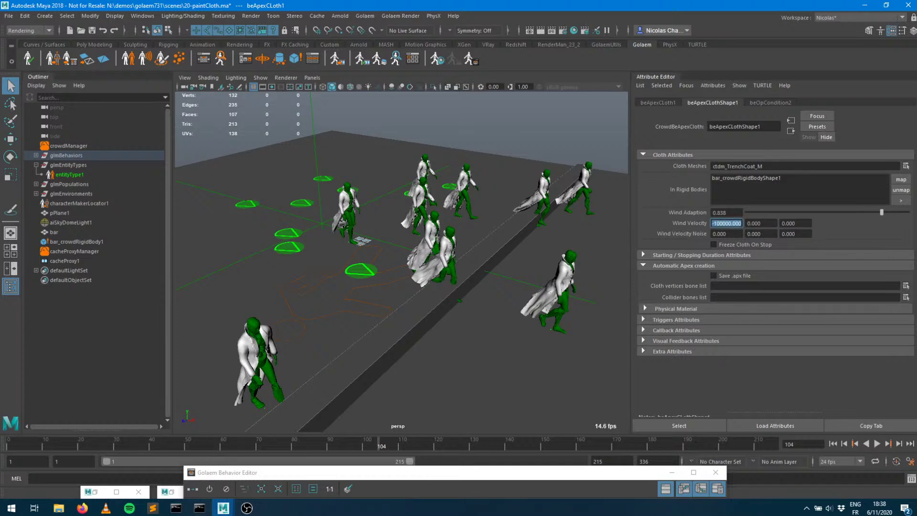
Replay the crowd simulation from the start to about frame 45 to examine the coats under the stronger wind
{"action": "left_click", "coordinate": [834, 445]}
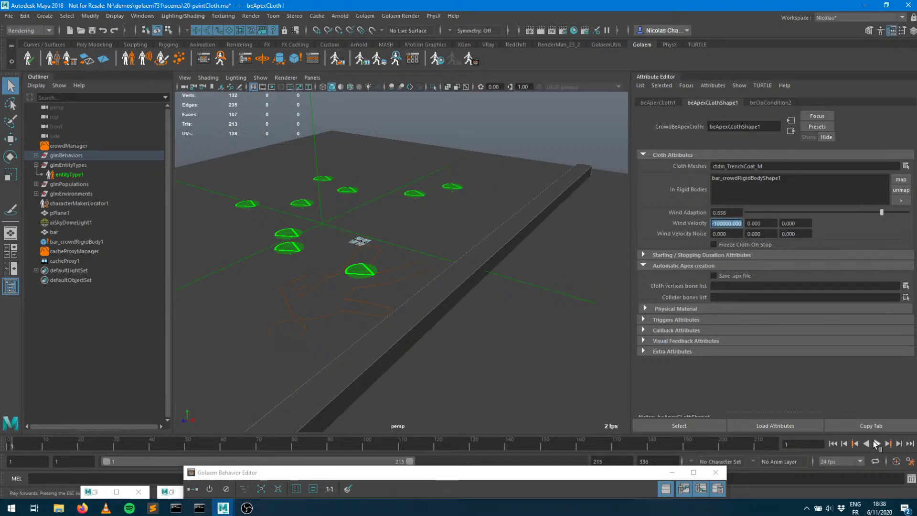
{"action": "left_click", "coordinate": [877, 444]}
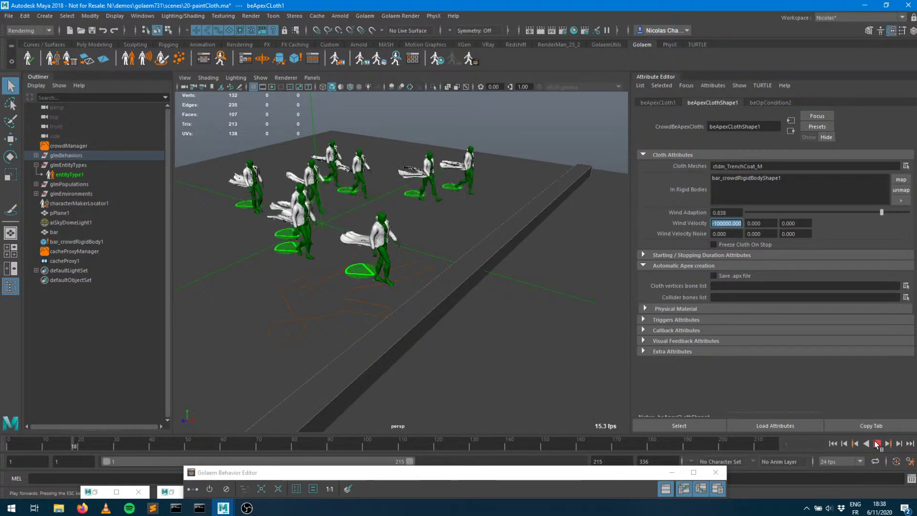
{"action": "key", "text": "Escape"}
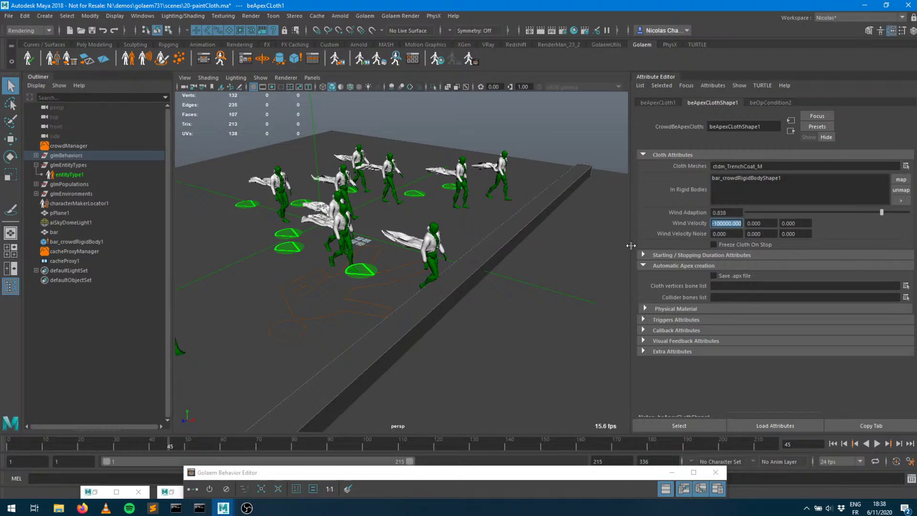
Set the cloth's Wind Adaption to 0 and replay the simulation from the start to just past frame 20
{"action": "left_click", "coordinate": [834, 443]}
{"action": "left_click", "coordinate": [878, 443]}
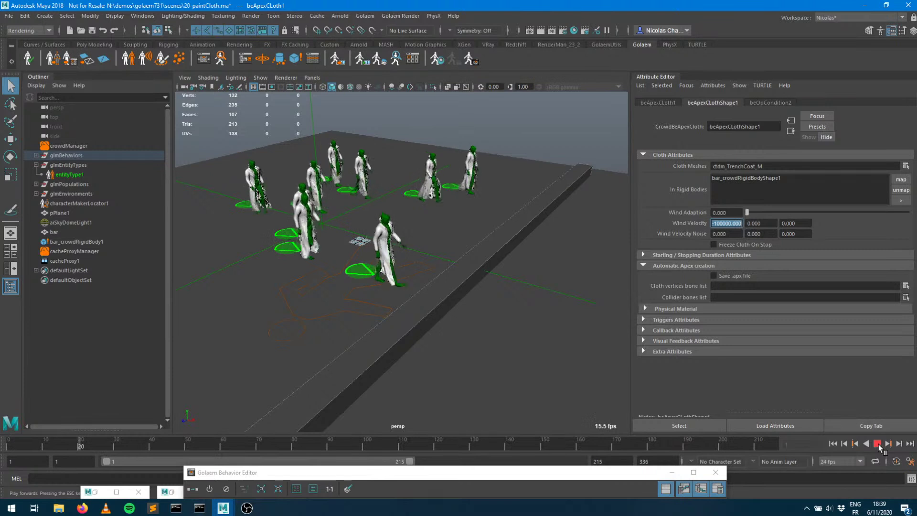
{"action": "left_click", "coordinate": [878, 444]}
Raise the cloth's Wind Adaption to about 0.790 and replay the simulation from the start to about frame 42
{"action": "left_click_drag", "start_coordinate": [748, 213], "coordinate": [875, 219]}
{"action": "left_click", "coordinate": [834, 444]}
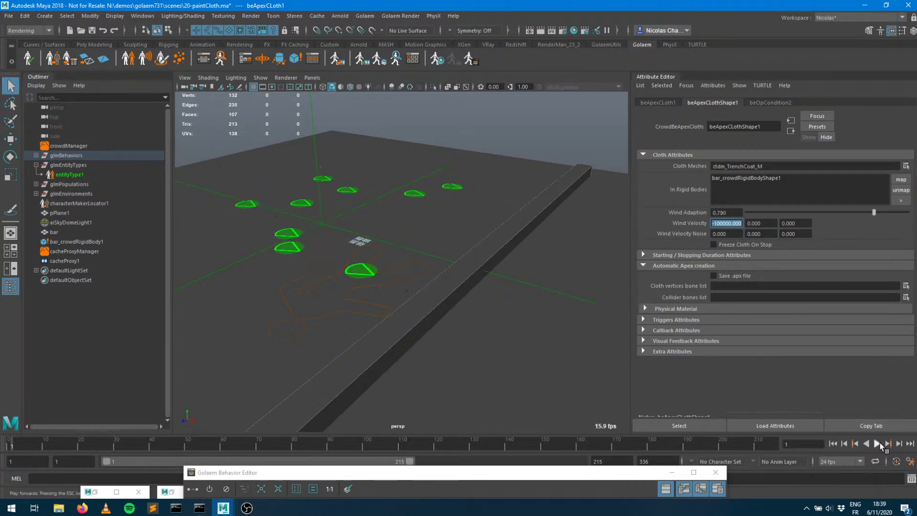
{"action": "left_click", "coordinate": [879, 444]}
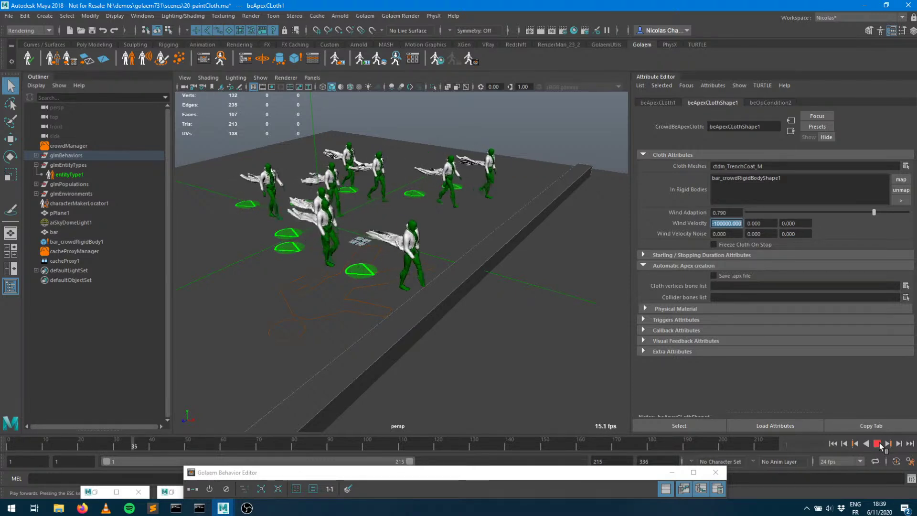
{"action": "left_click", "coordinate": [879, 443]}
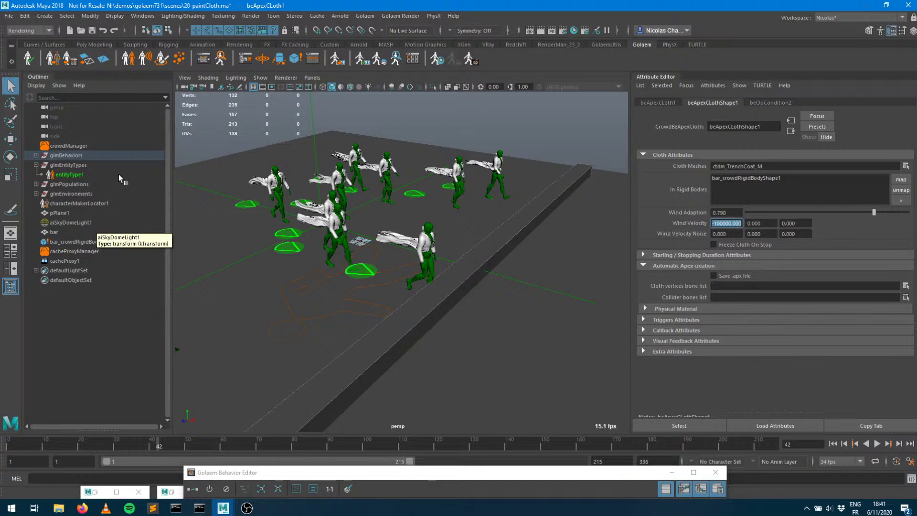
Create a Golaem Physics Locator in the scene
{"action": "left_click", "coordinate": [368, 16]}
{"action": "mouse_move", "coordinate": [398, 84]}
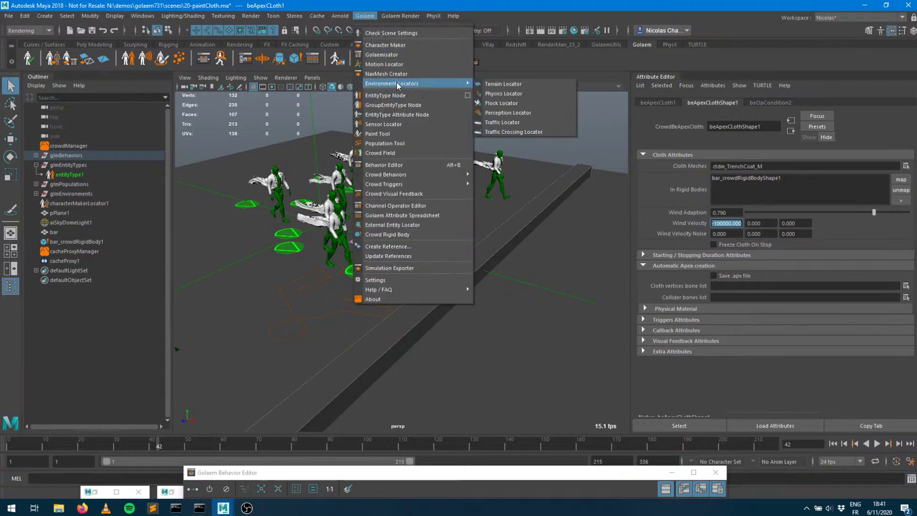
{"action": "left_click", "coordinate": [501, 95]}
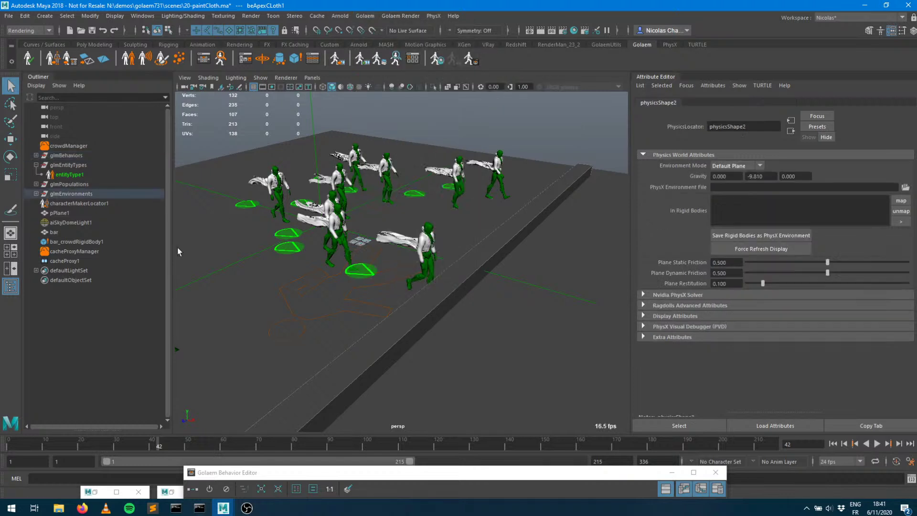
Delete the extra physics2 locator from the glmEnvironments group
{"action": "left_click", "coordinate": [69, 146]}
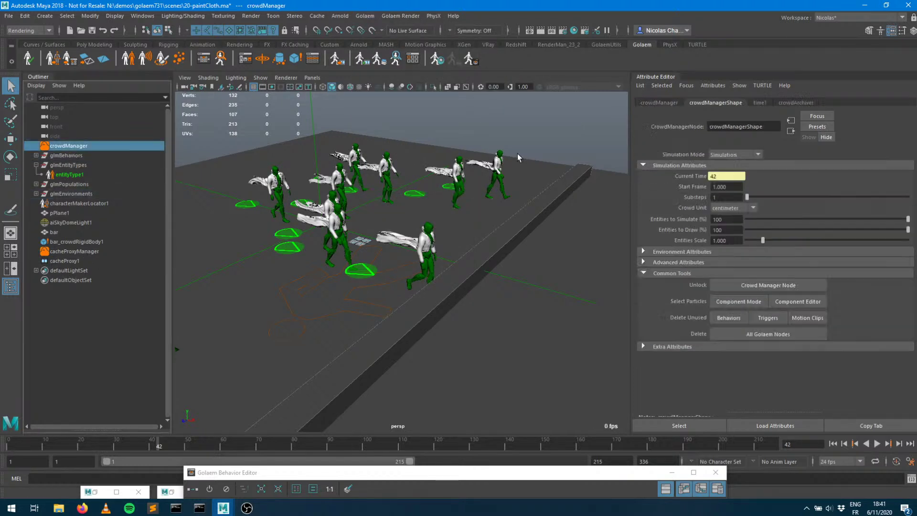
{"action": "key", "text": "Return"}
{"action": "left_click", "coordinate": [35, 194]}
{"action": "left_click", "coordinate": [71, 212]}
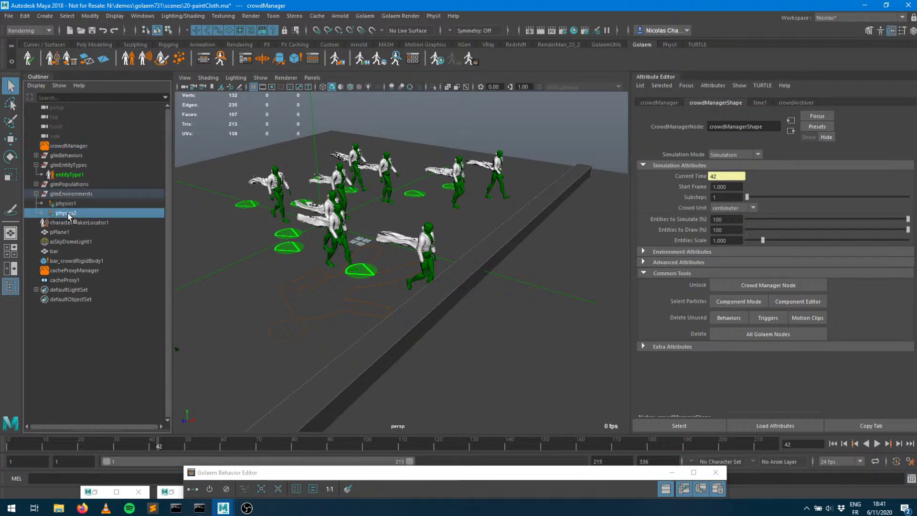
{"action": "key", "text": "Delete"}
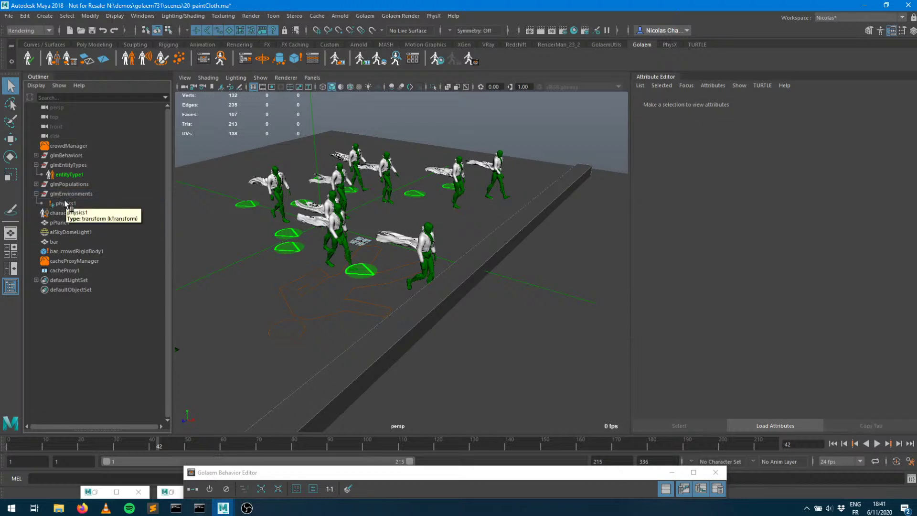
Select the existing physics1 locator and open its Y gravity value for editing
{"action": "left_click", "coordinate": [65, 203]}
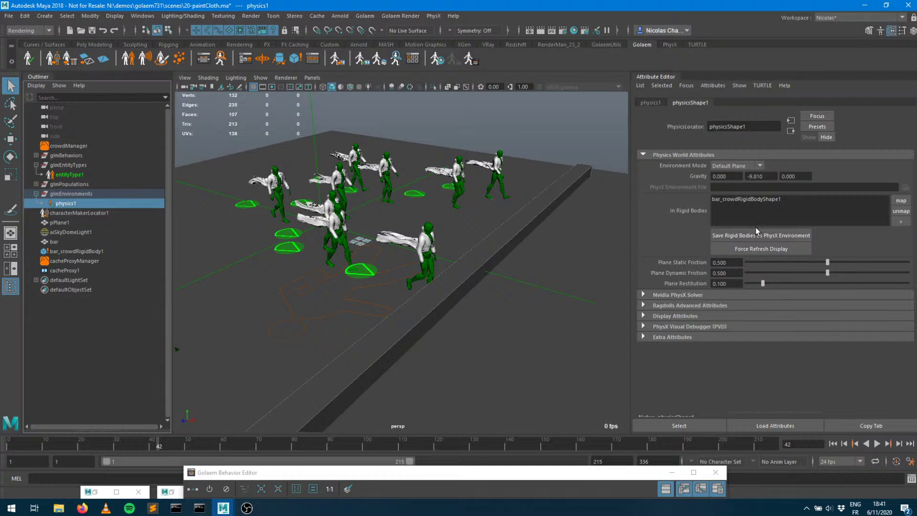
{"action": "left_click", "coordinate": [768, 178]}
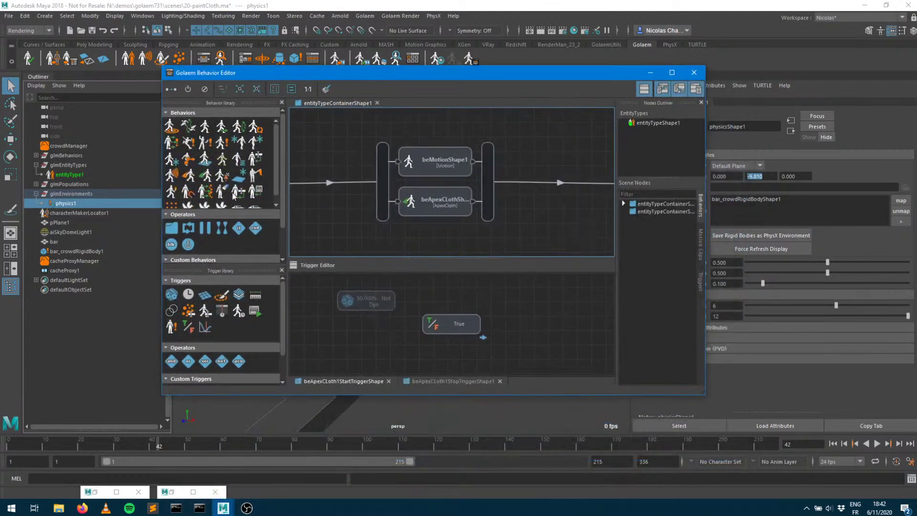
Add a Cloth behavior to the entityTypeContainerShape1 graph beside the Motion and ApexCloth block, keeping its attributes in view
{"action": "left_click_drag", "start_coordinate": [188, 175], "coordinate": [312, 123]}
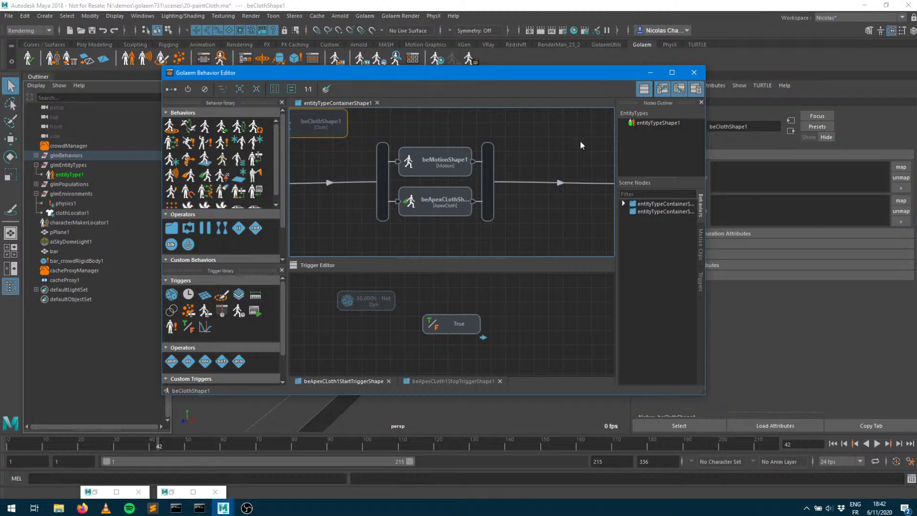
{"action": "left_click_drag", "start_coordinate": [340, 126], "coordinate": [348, 142]}
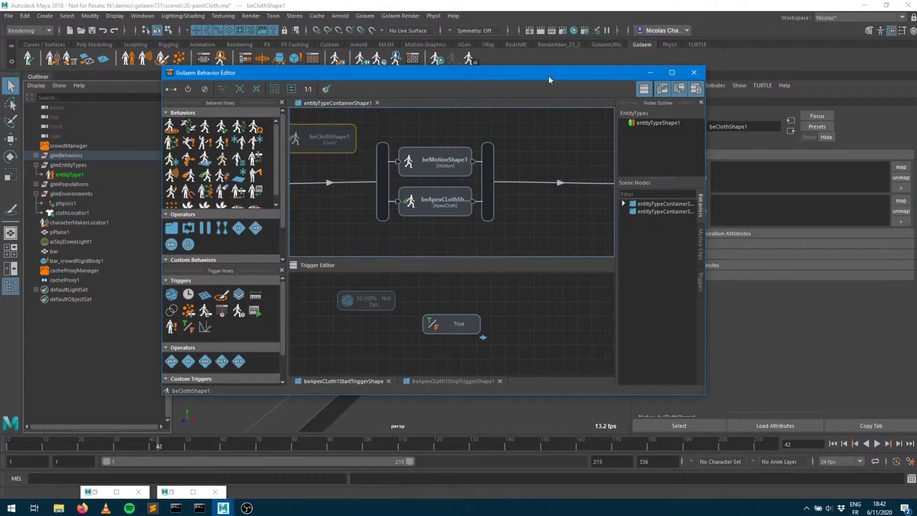
{"action": "left_click_drag", "start_coordinate": [548, 75], "coordinate": [400, 73]}
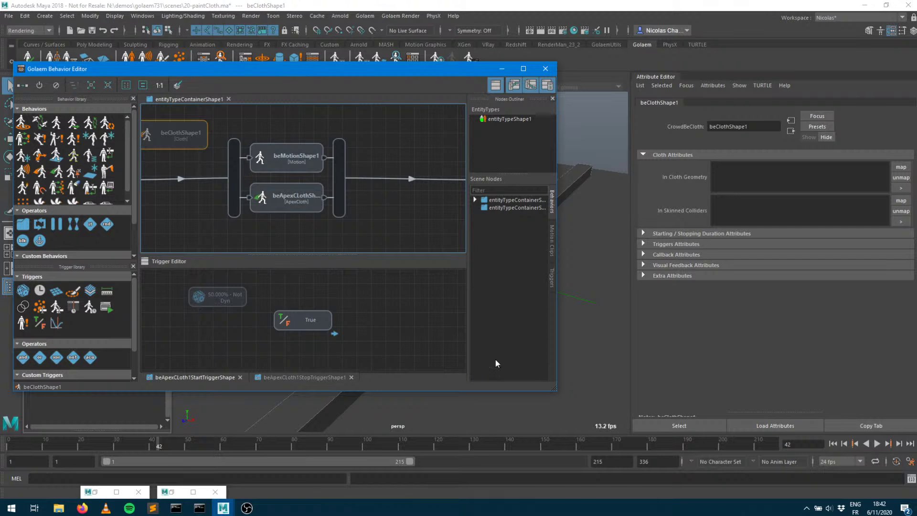
Examine the In Cloth Geometry and In Skinned Colliders inputs of the new Cloth behavior
{"action": "left_click", "coordinate": [727, 174]}
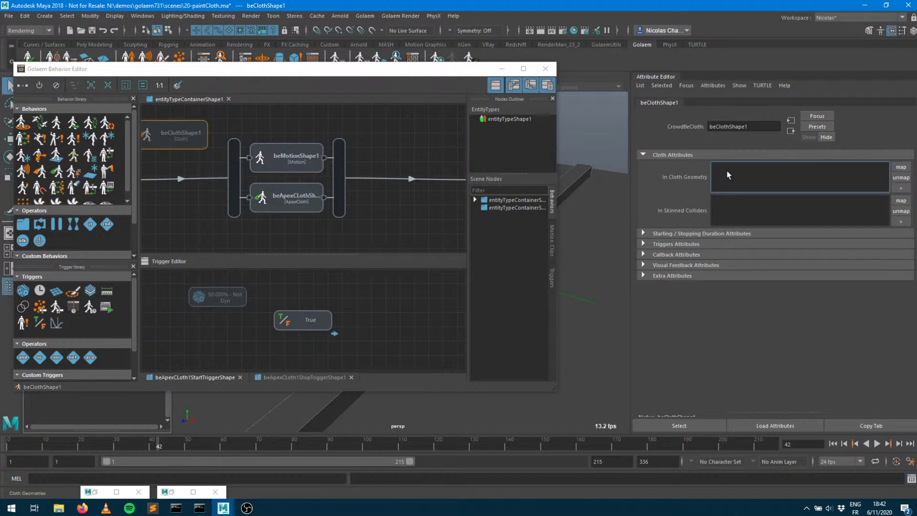
{"action": "left_click", "coordinate": [722, 213]}
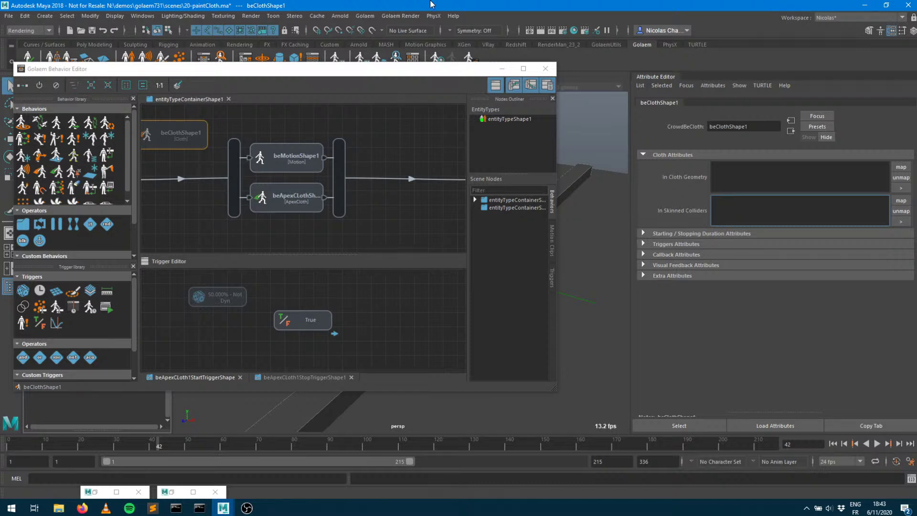
{"action": "left_click", "coordinate": [586, 111]}
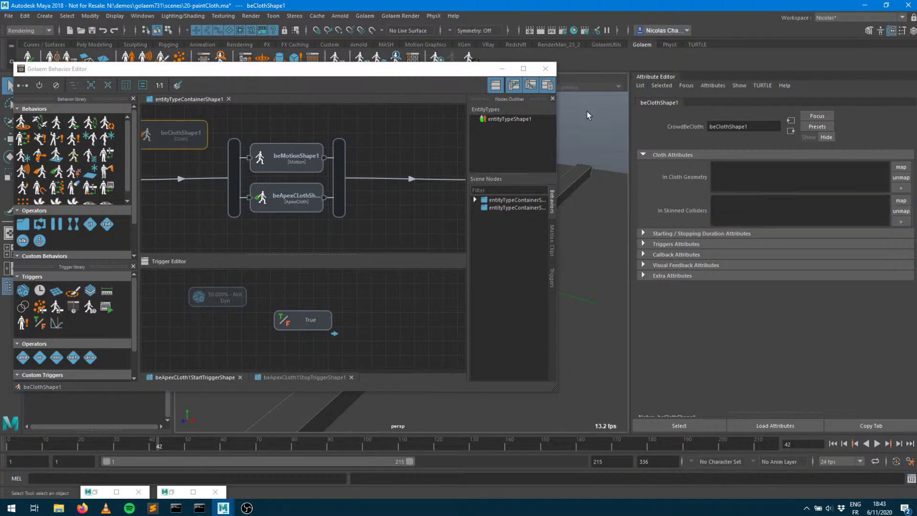
Switch to File Explorer and open the Nutcracker folder under Videos, Golaem Crowd, RodeoFX
{"action": "left_click", "coordinate": [867, 6]}
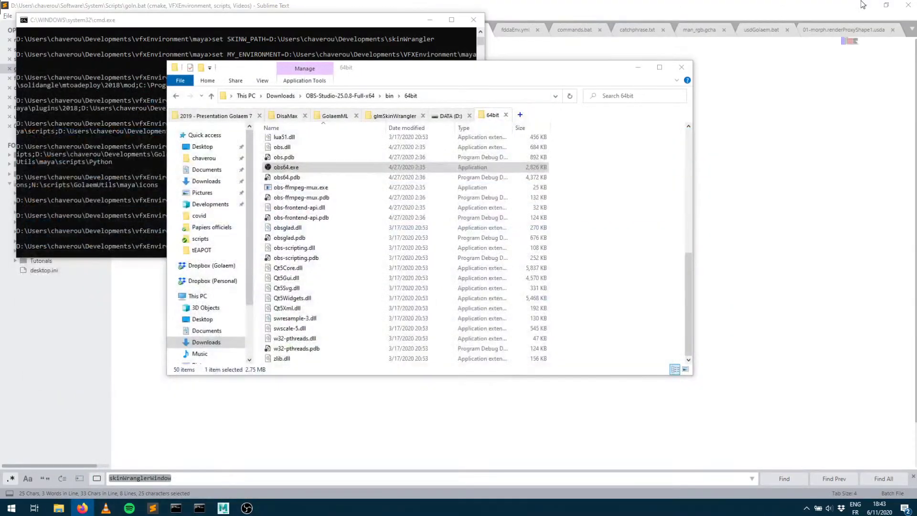
{"action": "left_click", "coordinate": [865, 6]}
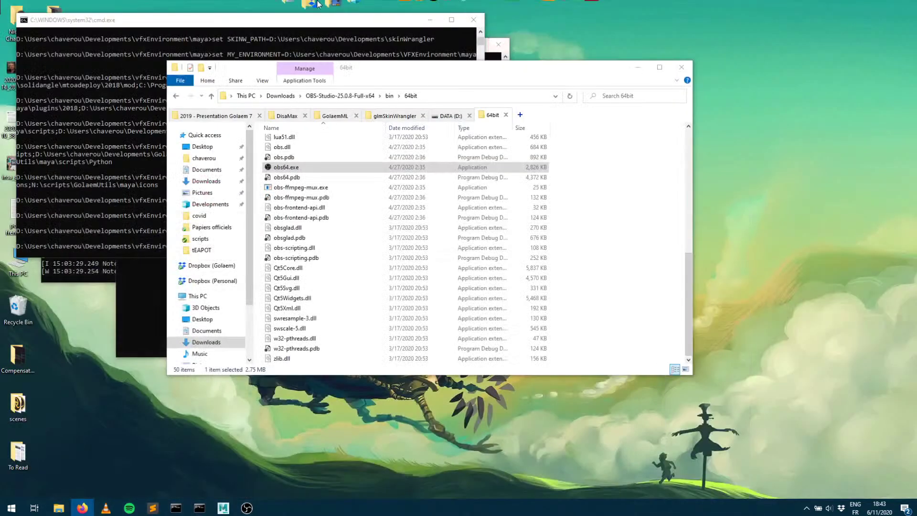
{"action": "left_click", "coordinate": [287, 115]}
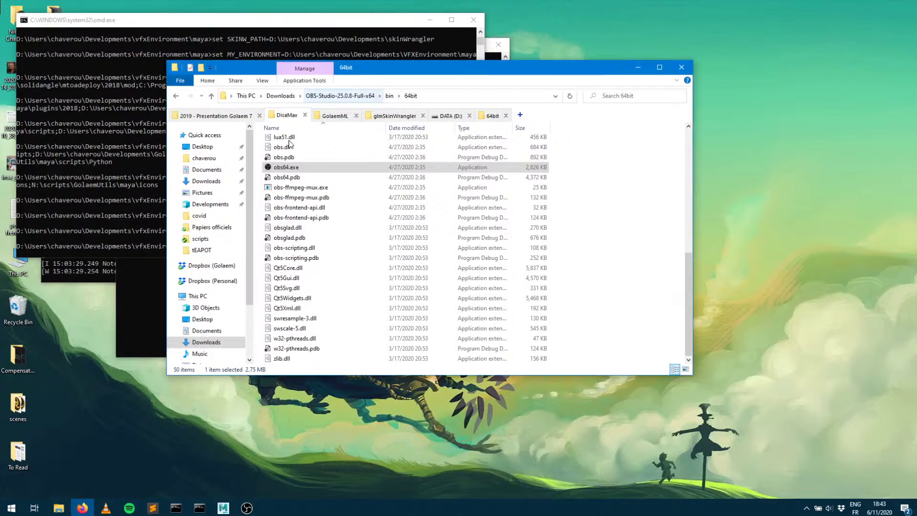
{"action": "key", "text": "BackSpace"}
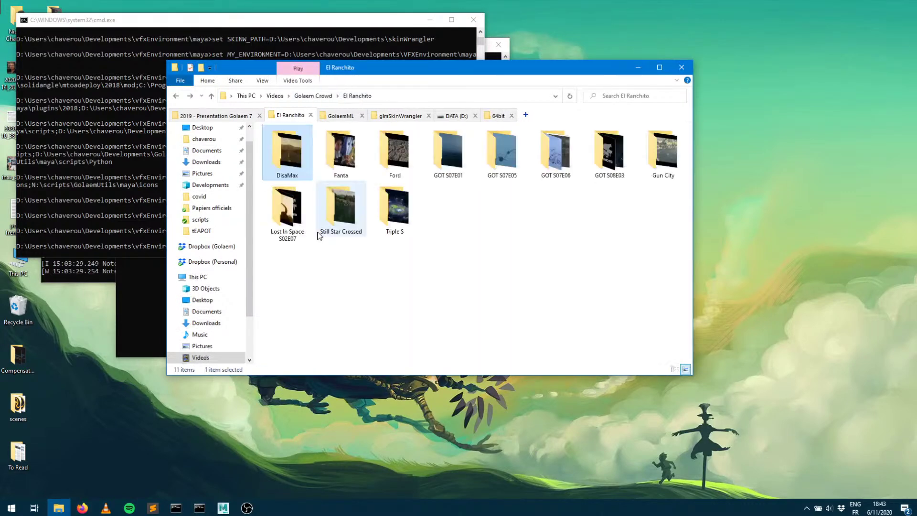
{"action": "key", "text": "BackSpace"}
{"action": "type", "text": "ro"}
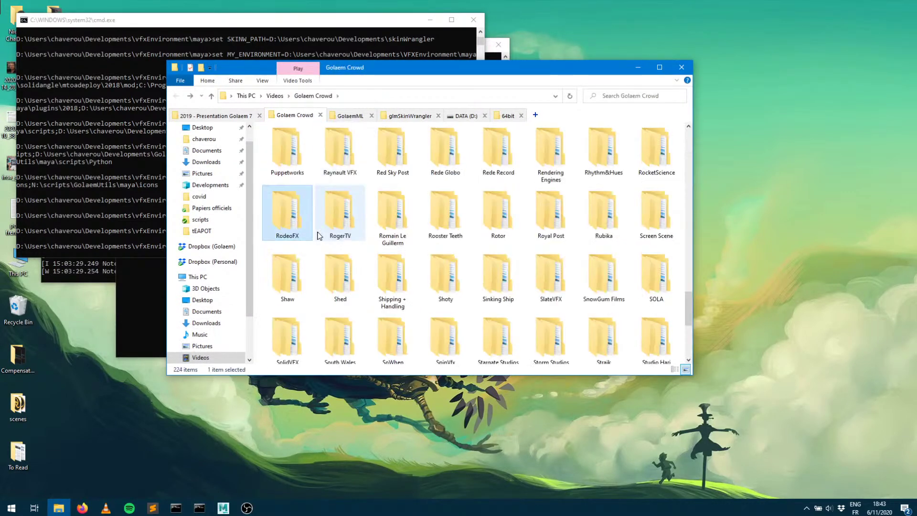
{"action": "key", "text": "Return"}
{"action": "double_click", "coordinate": [445, 160]}
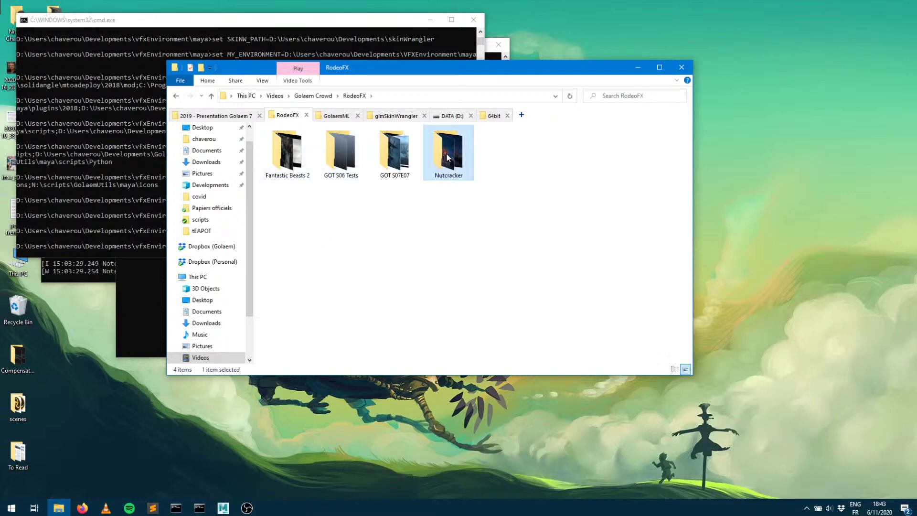
Open The Nutcracker.mp4 in VLC media player and show it full screen
{"action": "right_click", "coordinate": [403, 167]}
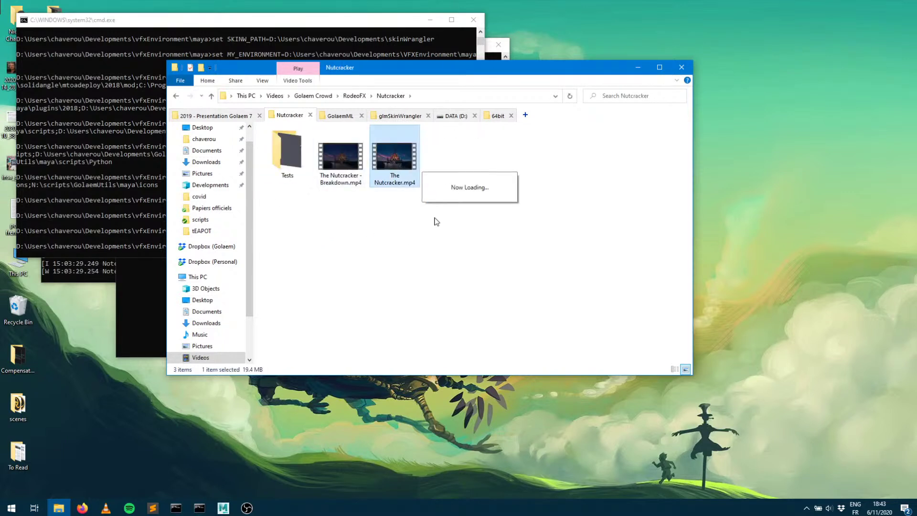
{"action": "mouse_move", "coordinate": [447, 289]}
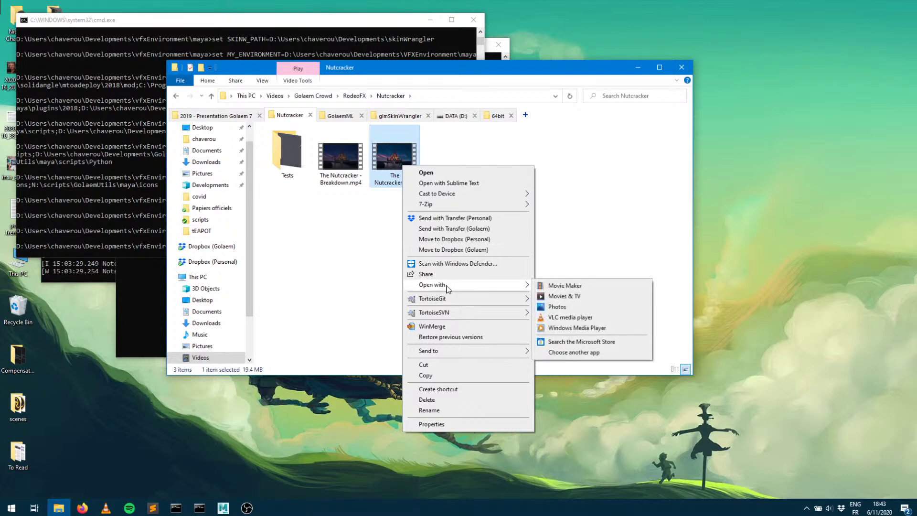
{"action": "left_click", "coordinate": [572, 317]}
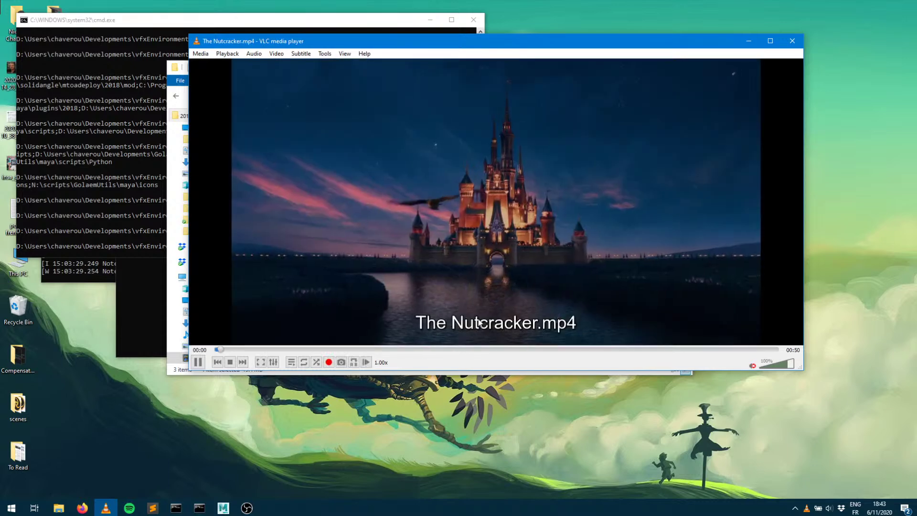
{"action": "left_click", "coordinate": [479, 320]}
{"action": "double_click", "coordinate": [473, 251]}
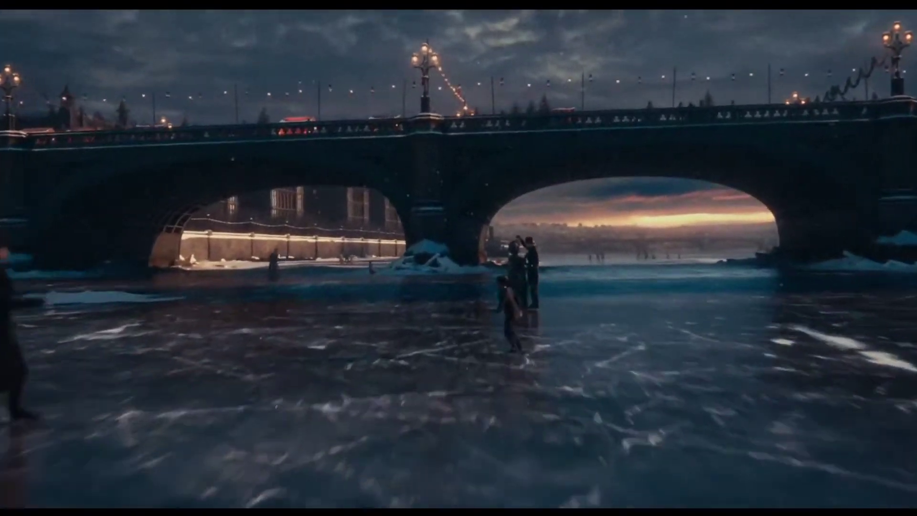
Play the Nutcracker clip in short bursts between about 0:13 and 0:19, pausing to examine the crowd's clothing
{"action": "mouse_move", "coordinate": [655, 474]}
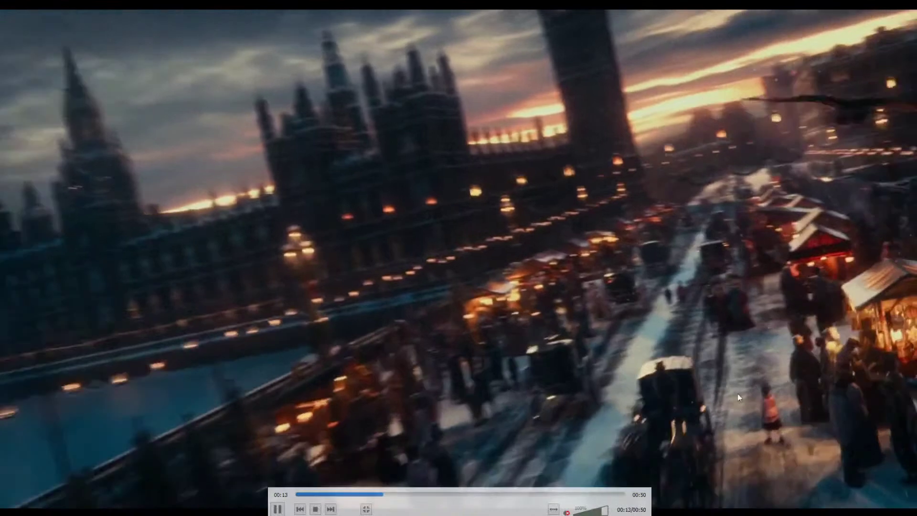
{"action": "key", "text": "space"}
{"action": "key", "text": "space"}
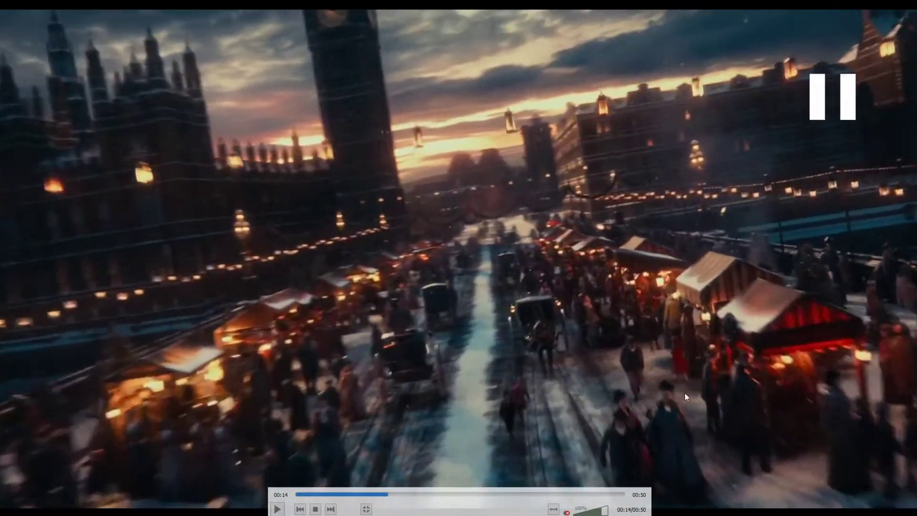
{"action": "key", "text": "space"}
{"action": "key", "text": "space"}
{"action": "key", "text": "space"}
{"action": "key", "text": "space"}
{"action": "key", "text": "space"}
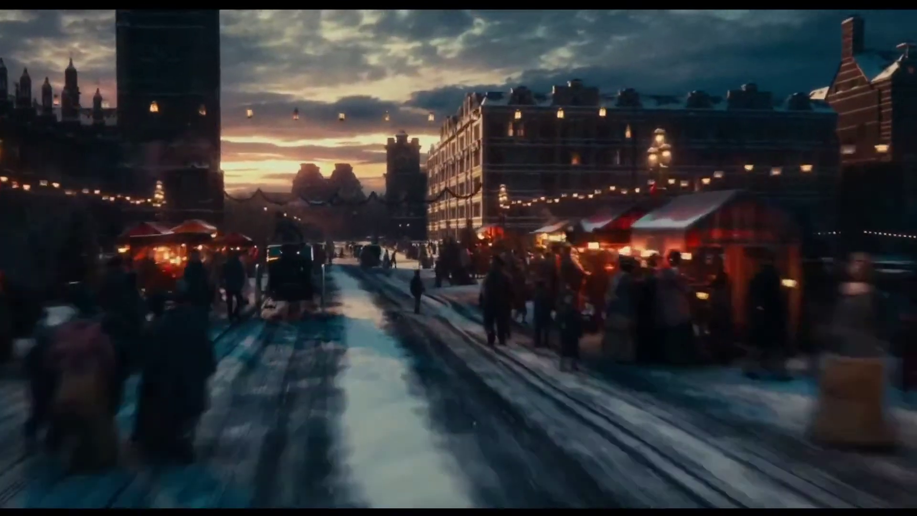
{"action": "key", "text": "space"}
{"action": "key", "text": "space"}
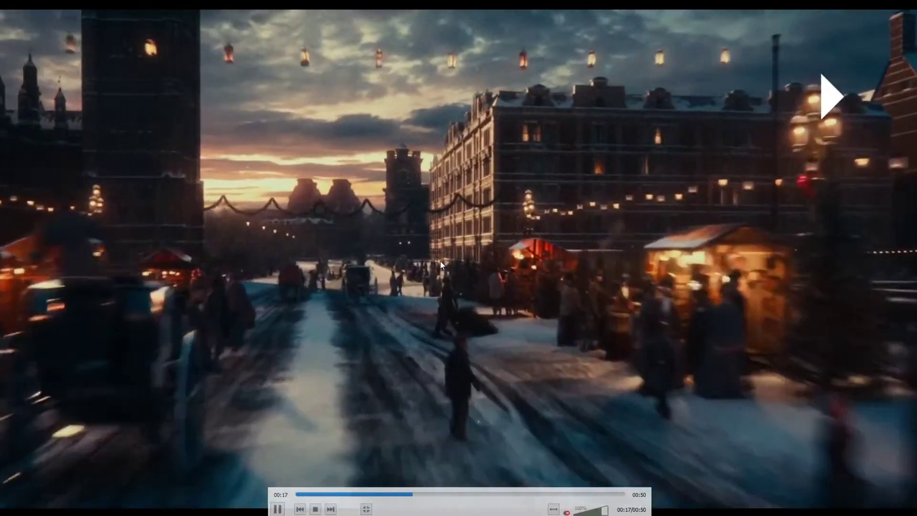
{"action": "key", "text": "space"}
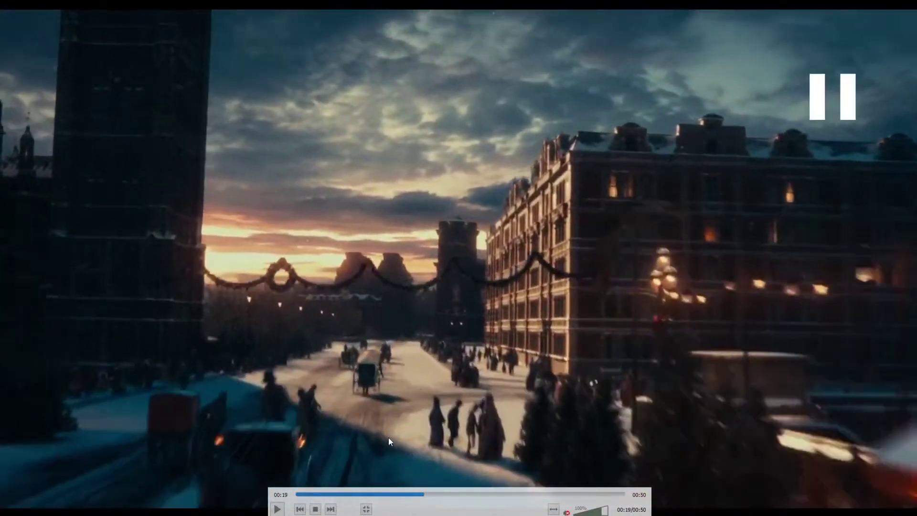
Skip ahead in the Nutcracker clip to about 0:28 and play it in short bursts to about 0:33, examining the crowd in the snowy square
{"action": "left_click", "coordinate": [447, 494]}
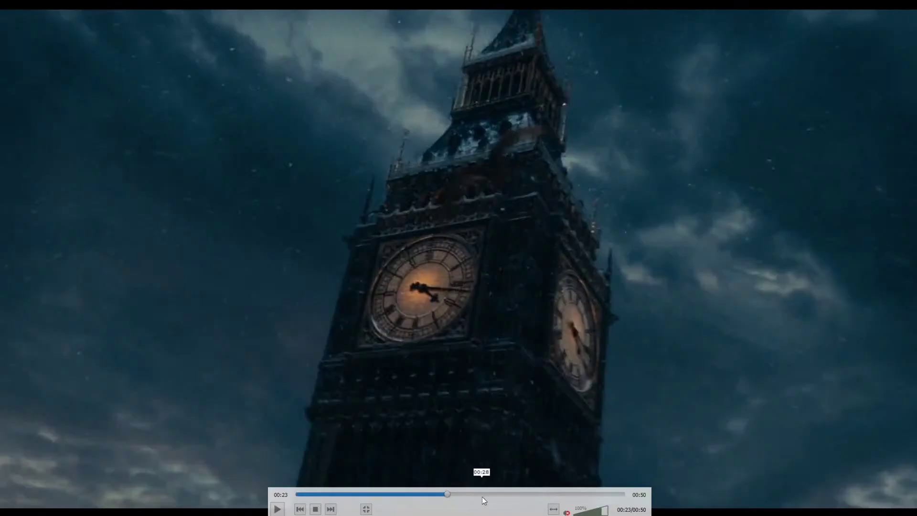
{"action": "left_click", "coordinate": [485, 494]}
{"action": "key", "text": "space"}
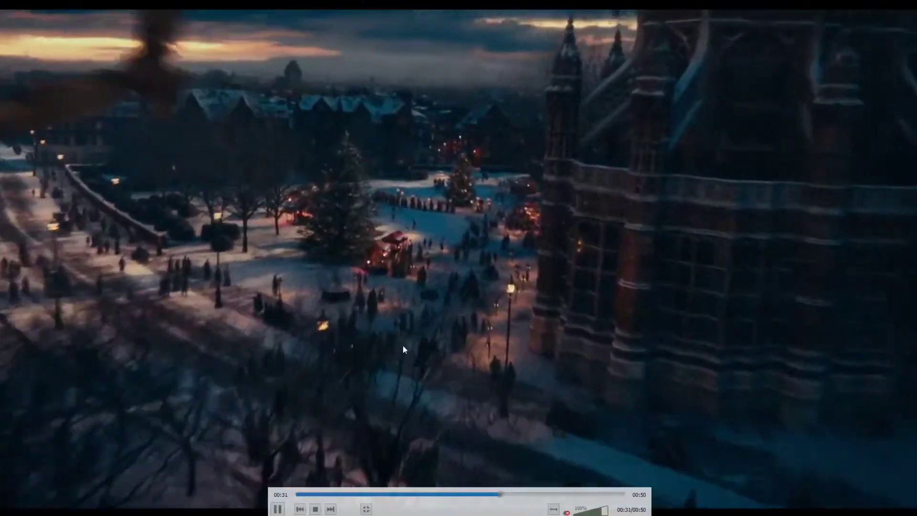
{"action": "key", "text": "space"}
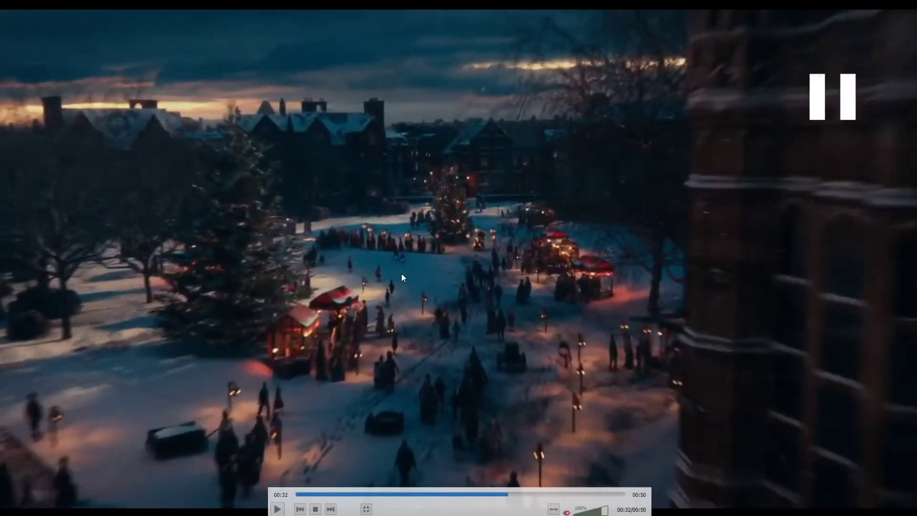
{"action": "key", "text": "space"}
{"action": "key", "text": "space"}
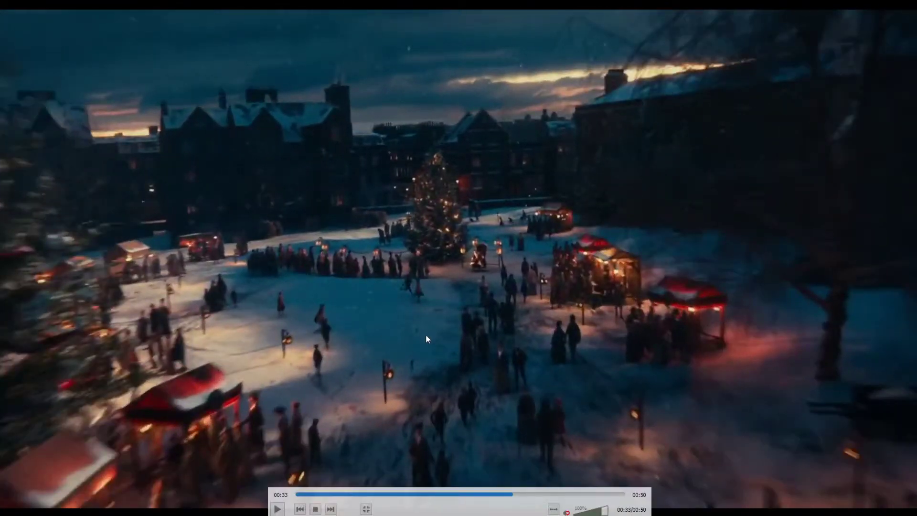
{"action": "key", "text": "space"}
{"action": "key", "text": "space"}
{"action": "key", "text": "space"}
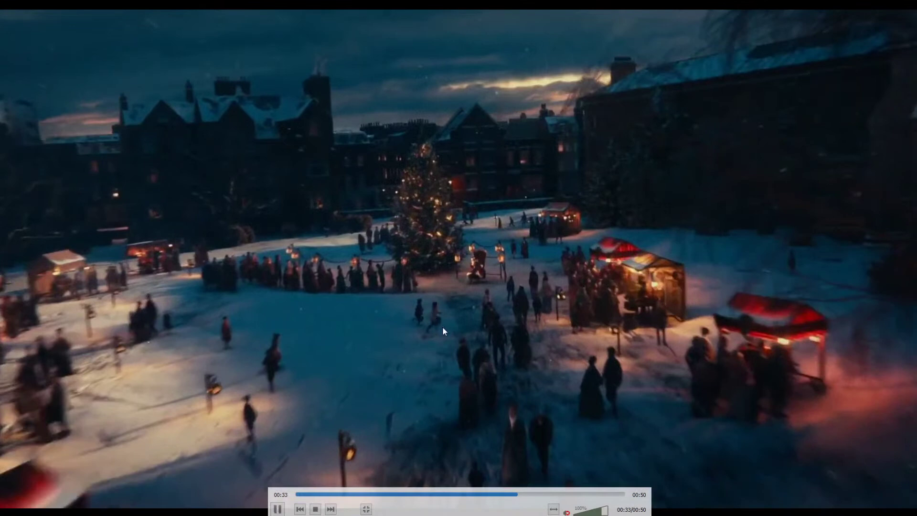
{"action": "key", "text": "space"}
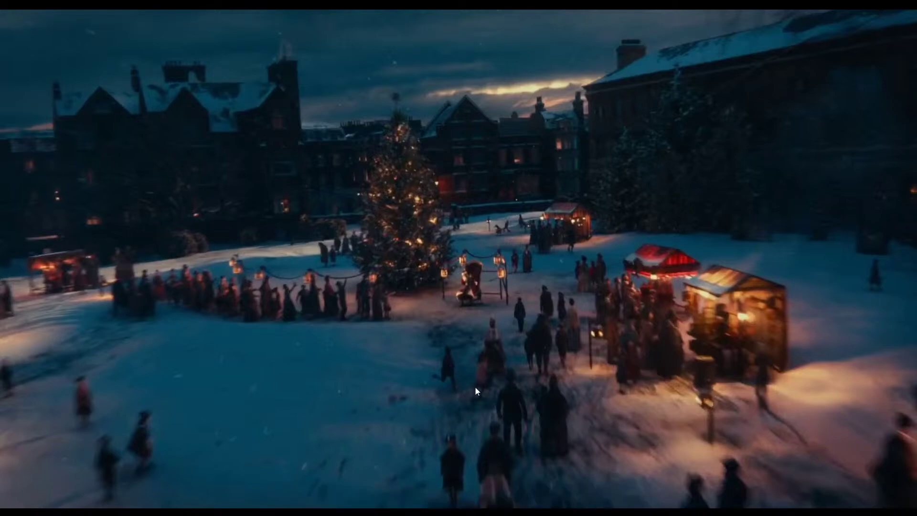
Continue the Nutcracker clip in short bursts to about 0:40, pausing to examine the clothing of the playing children and street pedestrians
{"action": "key", "text": "space"}
{"action": "key", "text": "space"}
{"action": "key", "text": "space"}
{"action": "key", "text": "space"}
{"action": "key", "text": "space"}
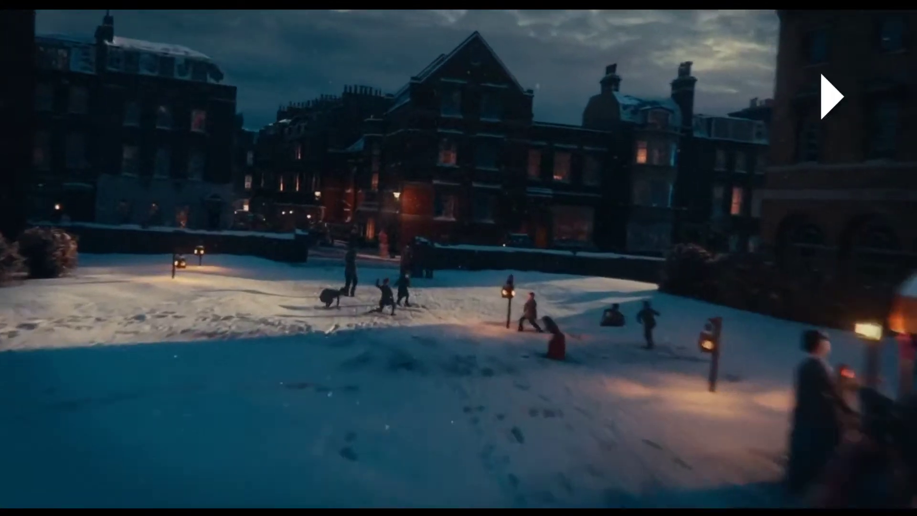
{"action": "key", "text": "space"}
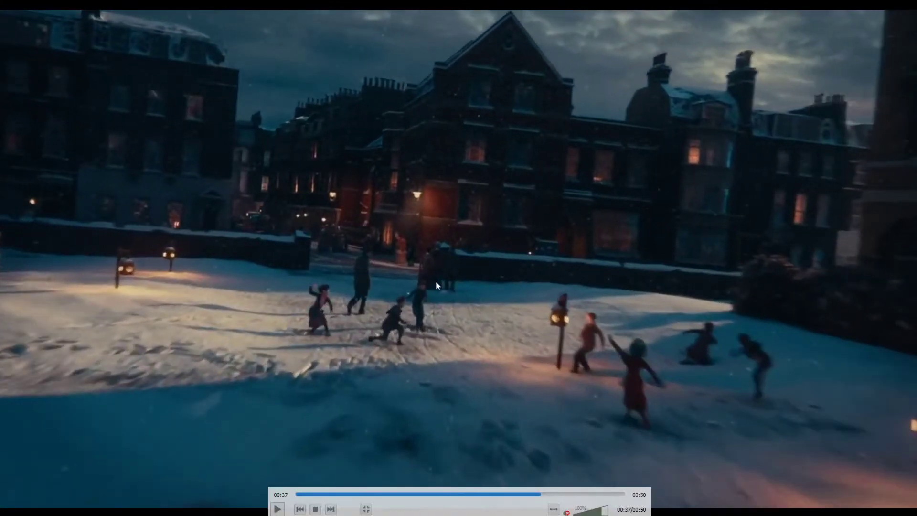
{"action": "key", "text": "space"}
{"action": "key", "text": "space"}
{"action": "key", "text": "space"}
{"action": "key", "text": "space"}
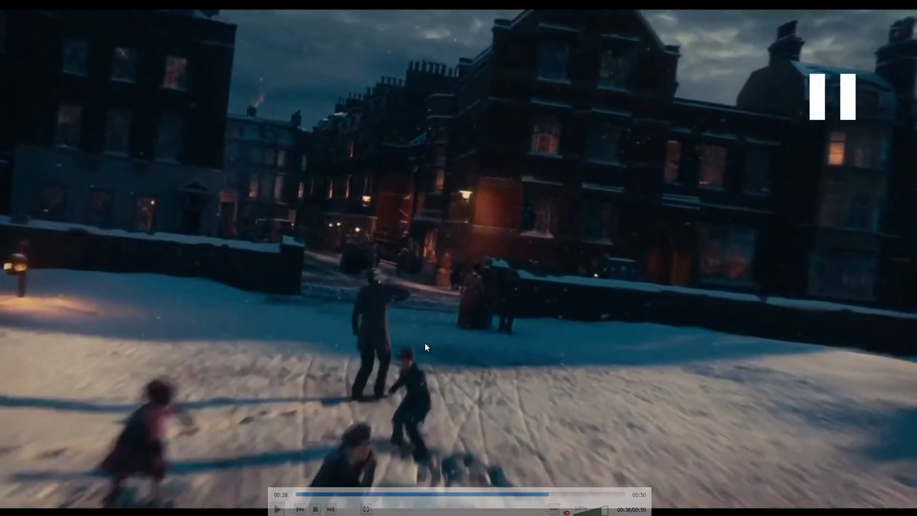
{"action": "key", "text": "space"}
{"action": "key", "text": "space"}
{"action": "key", "text": "space"}
{"action": "key", "text": "space"}
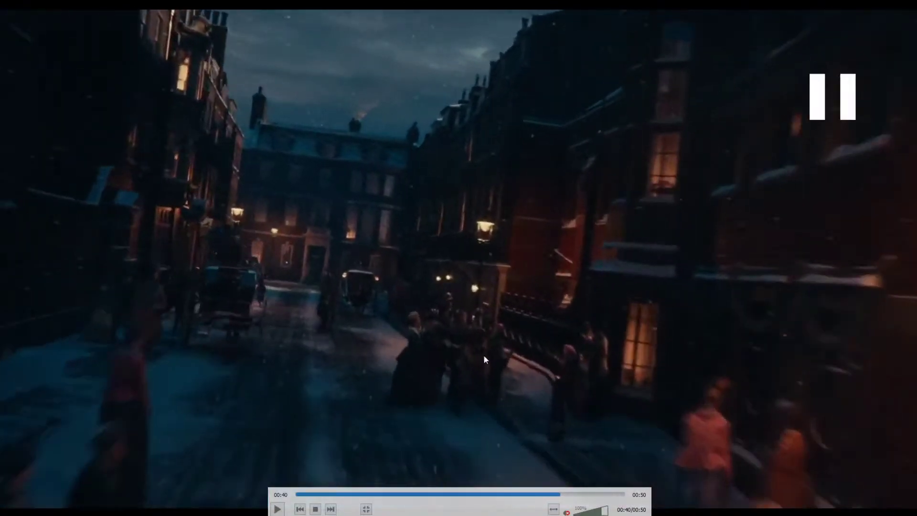
Leave full screen, open The Nutcracker - Breakdown.mp4 from the Nutcracker folder, and show it full screen from about 0:42
{"action": "double_click", "coordinate": [421, 283]}
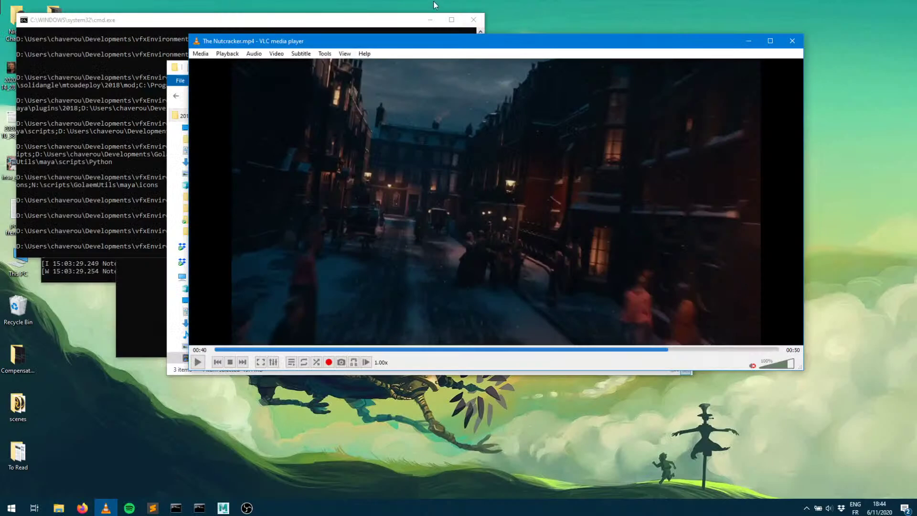
{"action": "left_click_drag", "start_coordinate": [448, 45], "coordinate": [449, 228]}
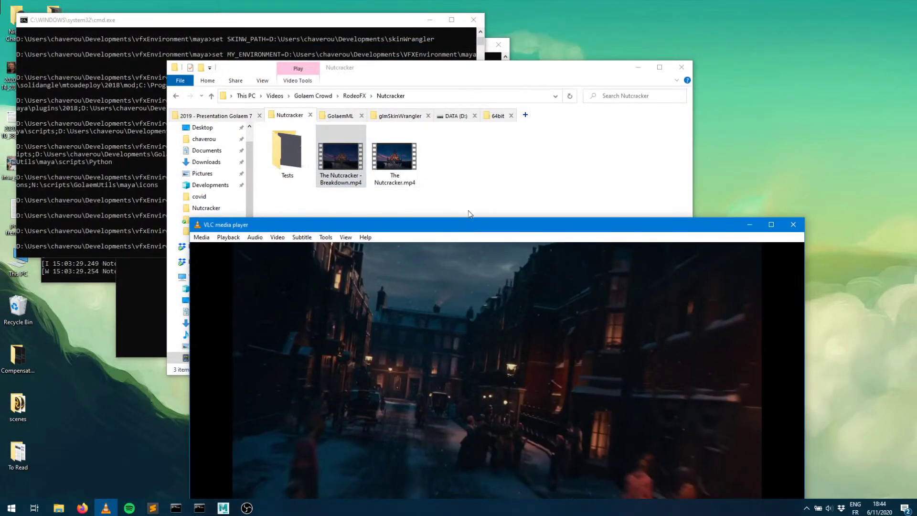
{"action": "key", "text": "n"}
{"action": "left_click", "coordinate": [433, 430]}
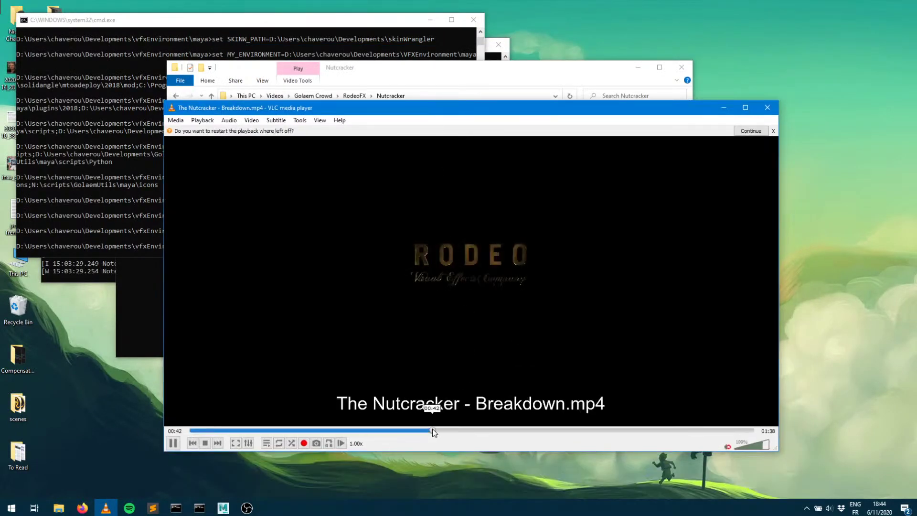
{"action": "double_click", "coordinate": [467, 313]}
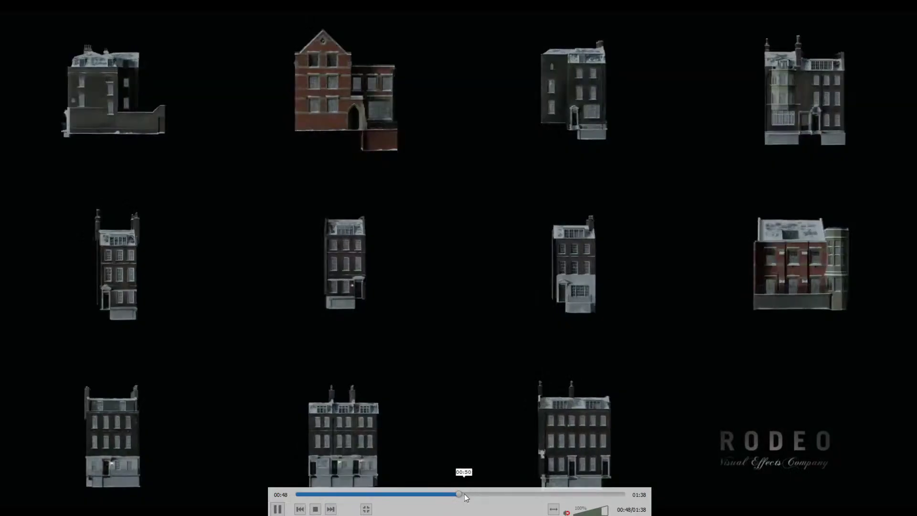
Locate the shot of the lined-up crowd characters at about 0:39 in the breakdown video and play from there
{"action": "left_click", "coordinate": [465, 494]}
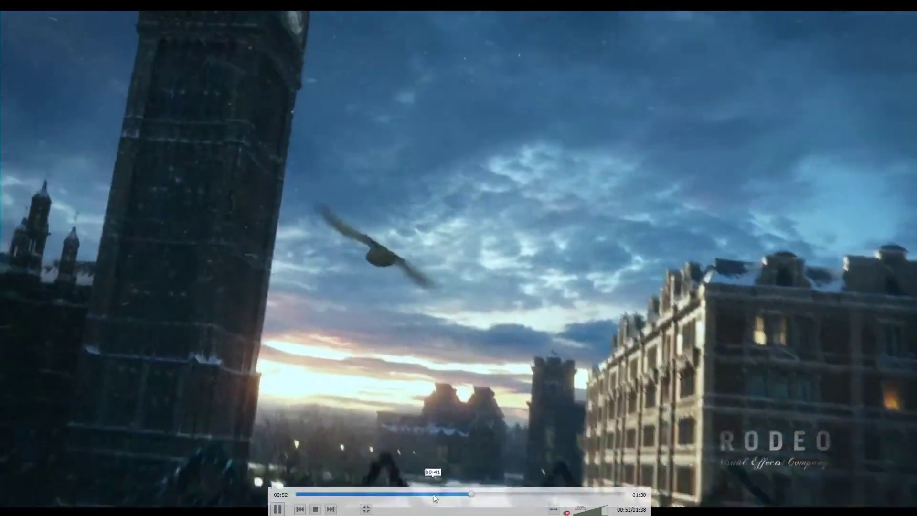
{"action": "left_click", "coordinate": [433, 495]}
{"action": "key", "text": "space"}
{"action": "left_click", "coordinate": [425, 495]}
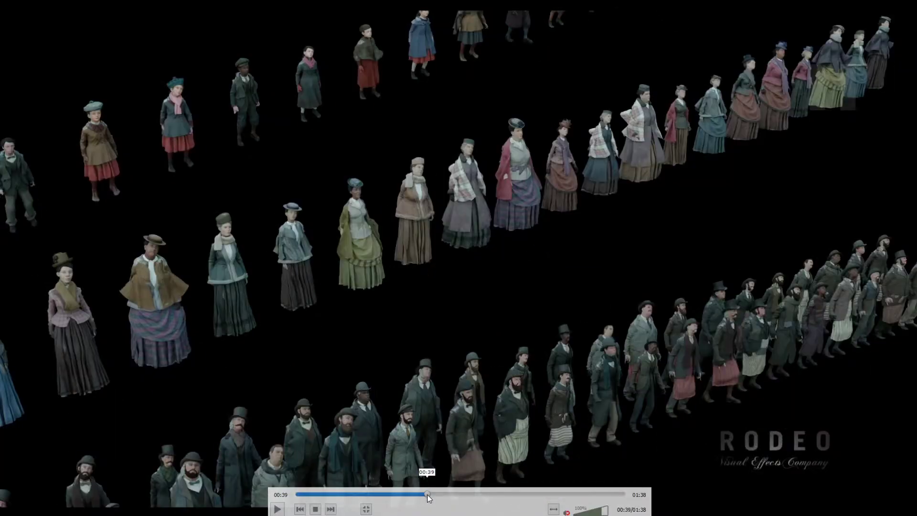
{"action": "key", "text": "space"}
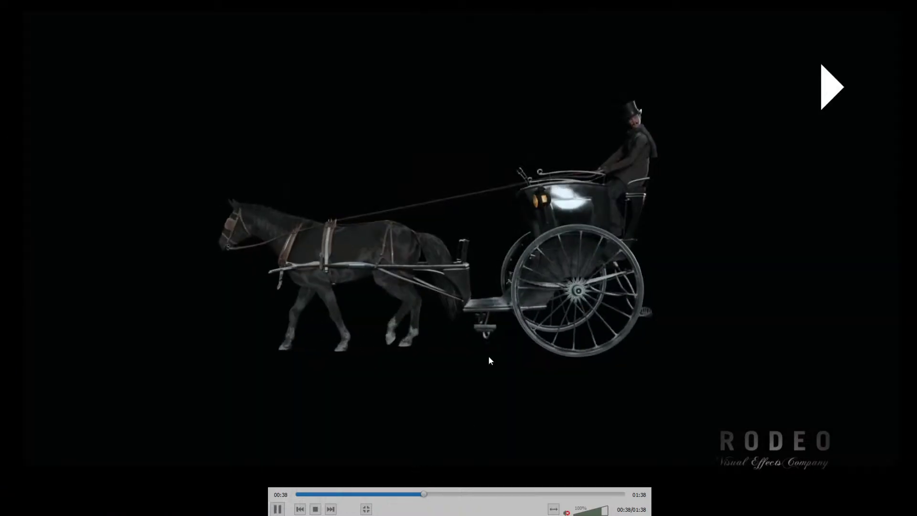
Play the character line-up in short bursts between about 0:38 and 0:40, pausing to examine the moving skirts and coats
{"action": "key", "text": "space"}
{"action": "key", "text": "space"}
{"action": "key", "text": "space"}
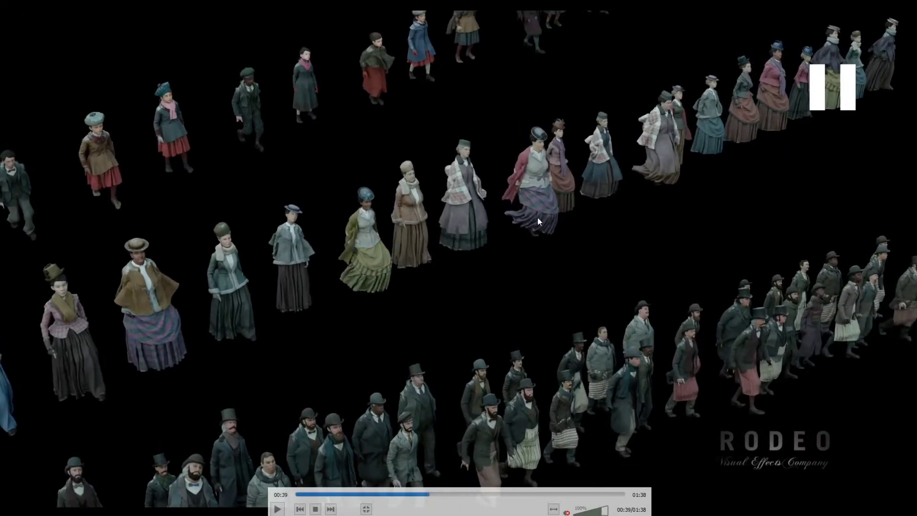
{"action": "key", "text": "space"}
{"action": "key", "text": "space"}
{"action": "key", "text": "space"}
{"action": "key", "text": "space"}
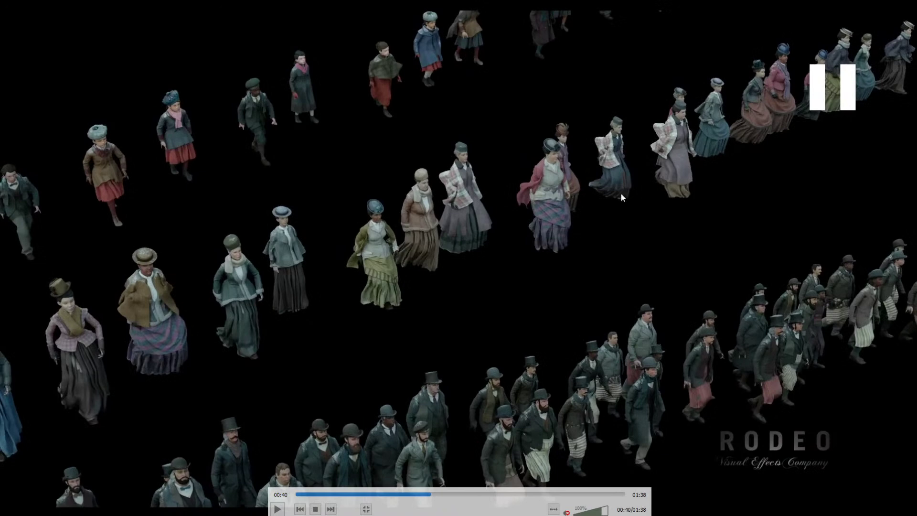
{"action": "key", "text": "space"}
{"action": "key", "text": "space"}
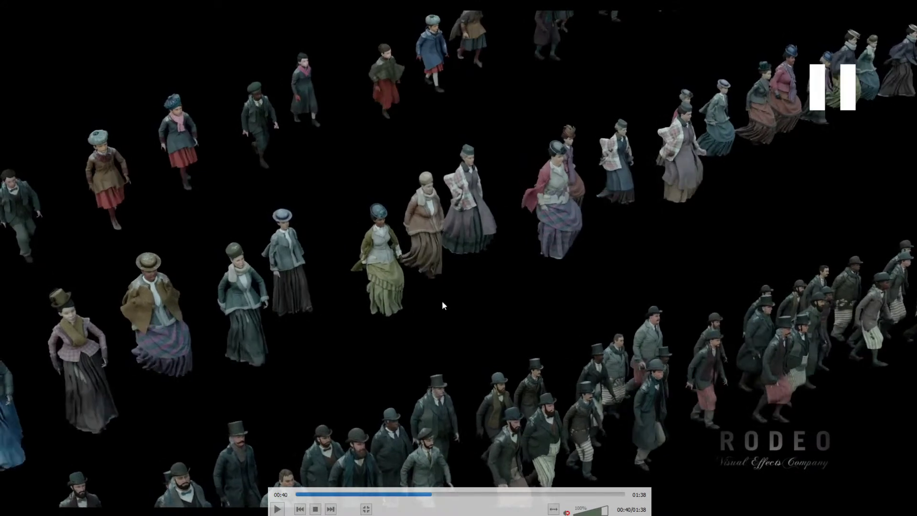
{"action": "key", "text": "space"}
{"action": "key", "text": "space"}
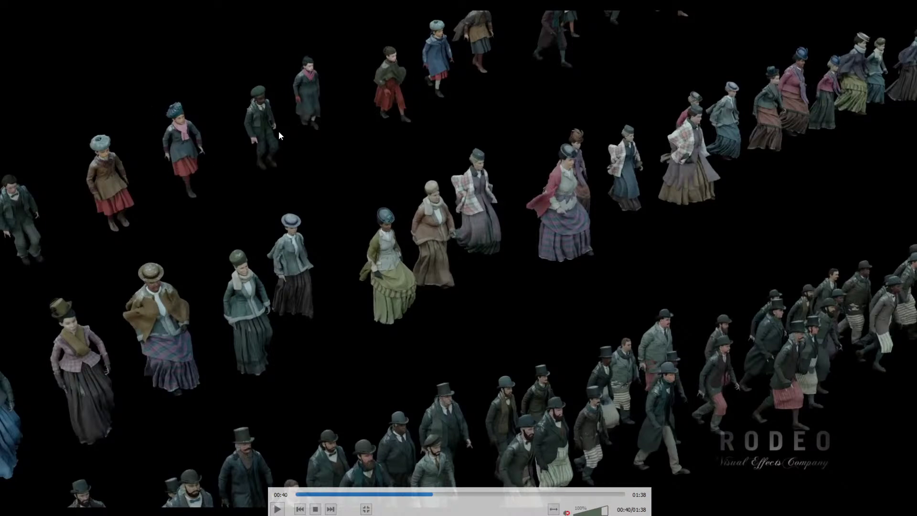
{"action": "key", "text": "space"}
{"action": "key", "text": "space"}
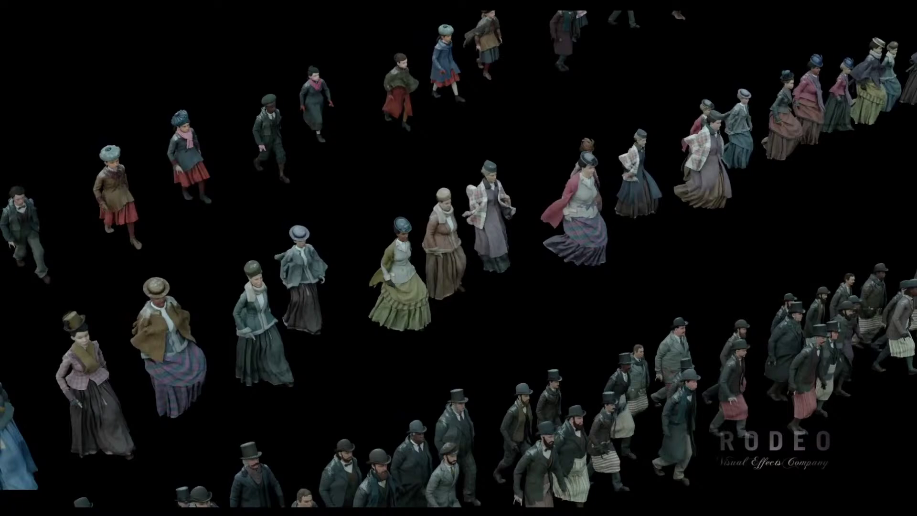
Finish the line-up shot, leave full screen, and switch to the Maya scene 20-paintCloth.ma
{"action": "key", "text": "space"}
{"action": "key", "text": "space"}
{"action": "key", "text": "Escape"}
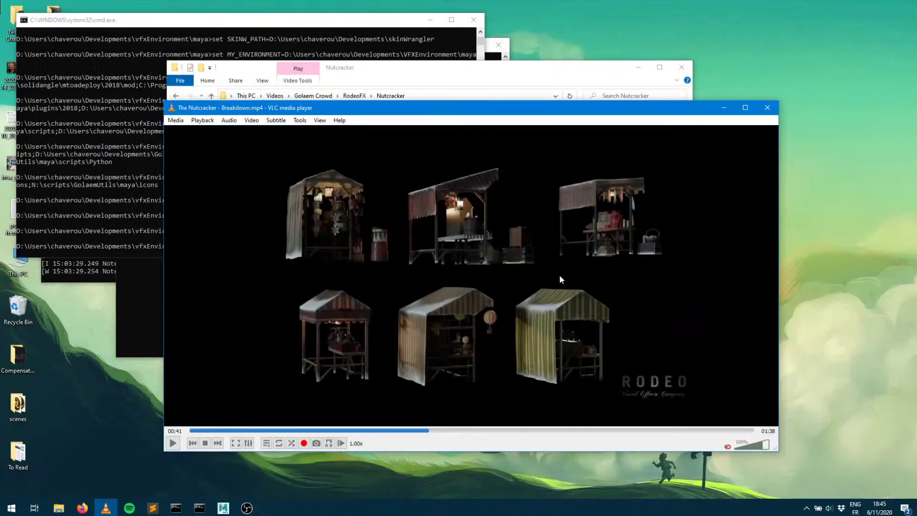
{"action": "left_click", "coordinate": [229, 506]}
{"action": "left_click", "coordinate": [270, 472]}
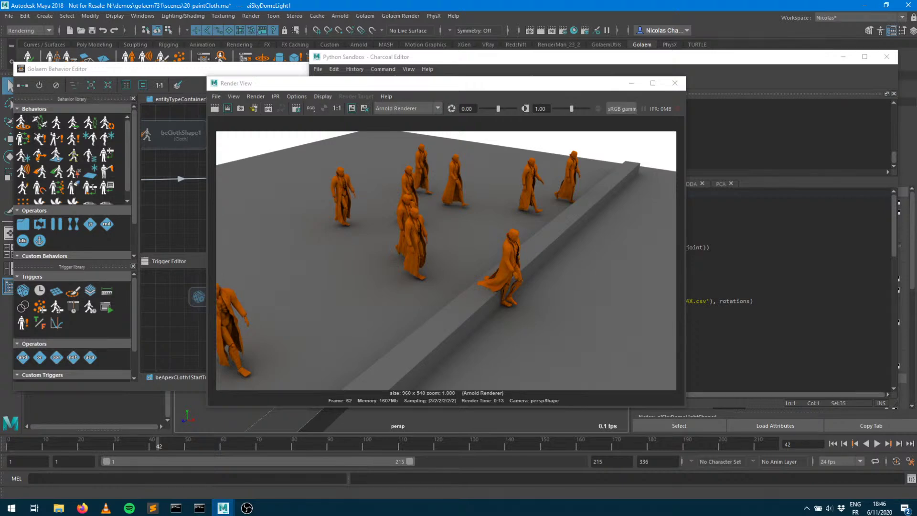
Close the Python Sandbox, Golaem Behavior Editor and Render View windows to clear the Maya viewport
{"action": "left_click", "coordinate": [887, 56]}
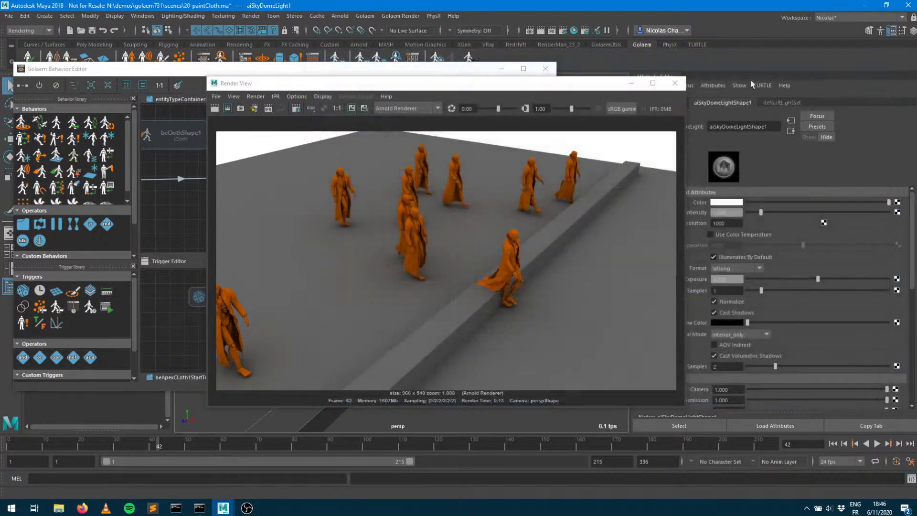
{"action": "left_click", "coordinate": [545, 69]}
{"action": "left_click_drag", "start_coordinate": [493, 85], "coordinate": [715, 85]}
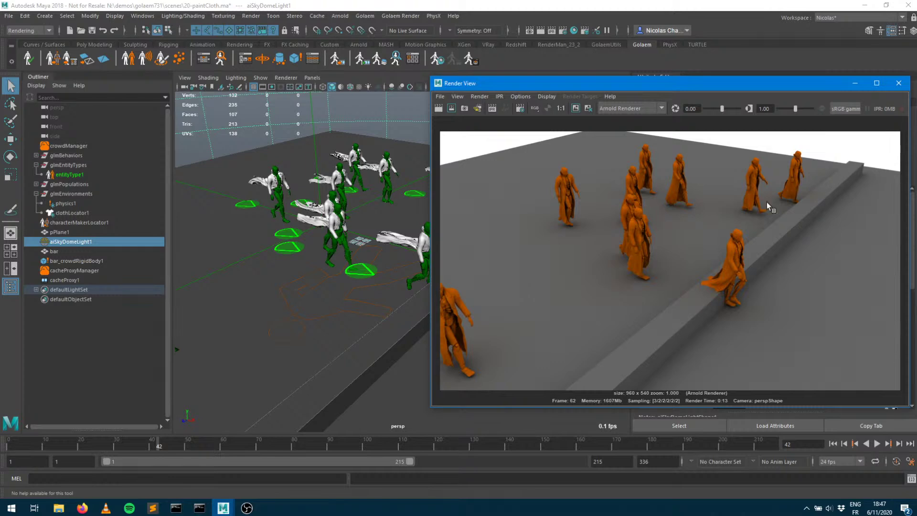
{"action": "left_click", "coordinate": [899, 84]}
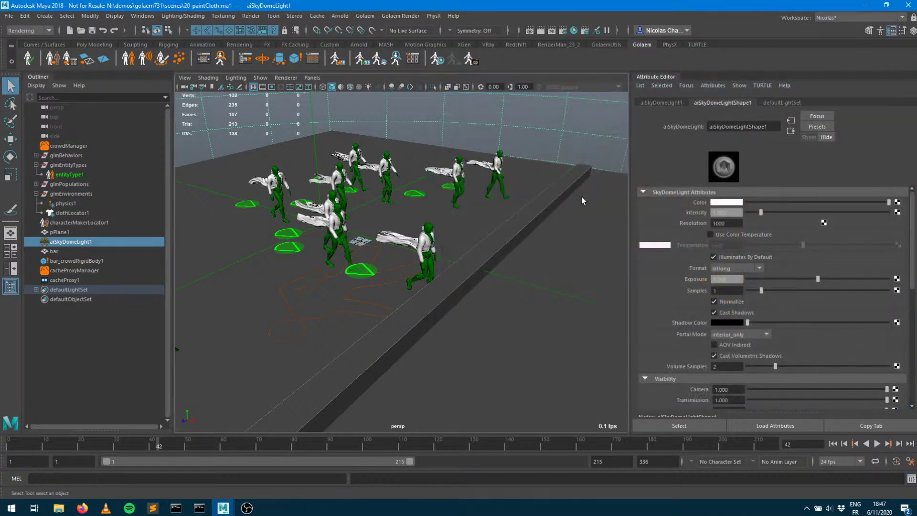